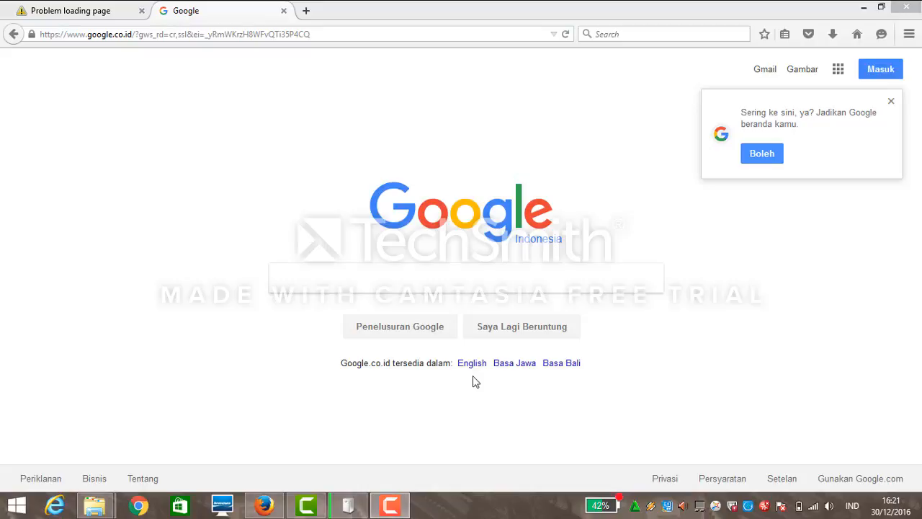
Search Google for pajak.go.id and go to the Direktorat Jenderal Pajak website.
click(432, 288)
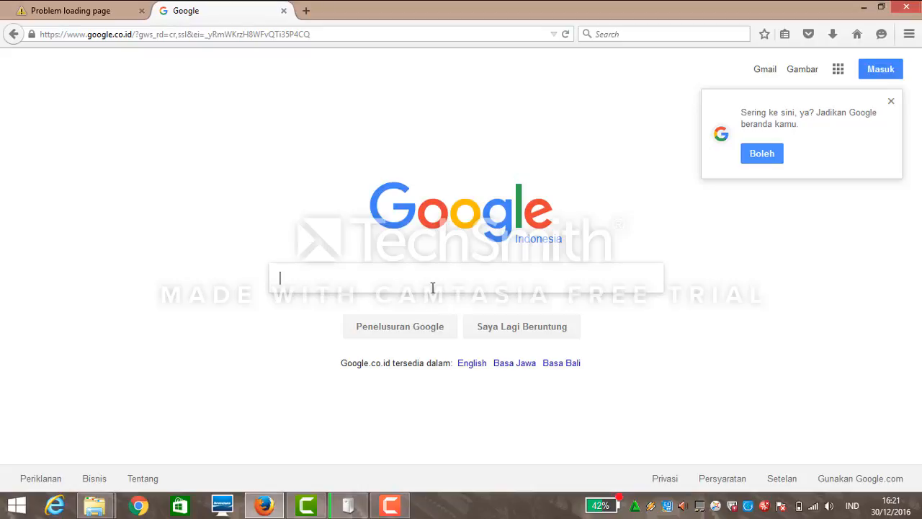
text(pa)
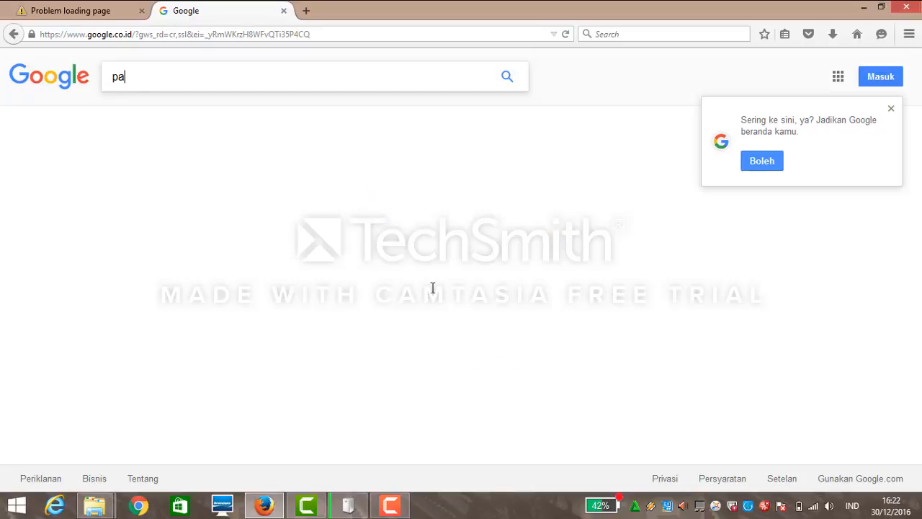
text(jak.go.id)
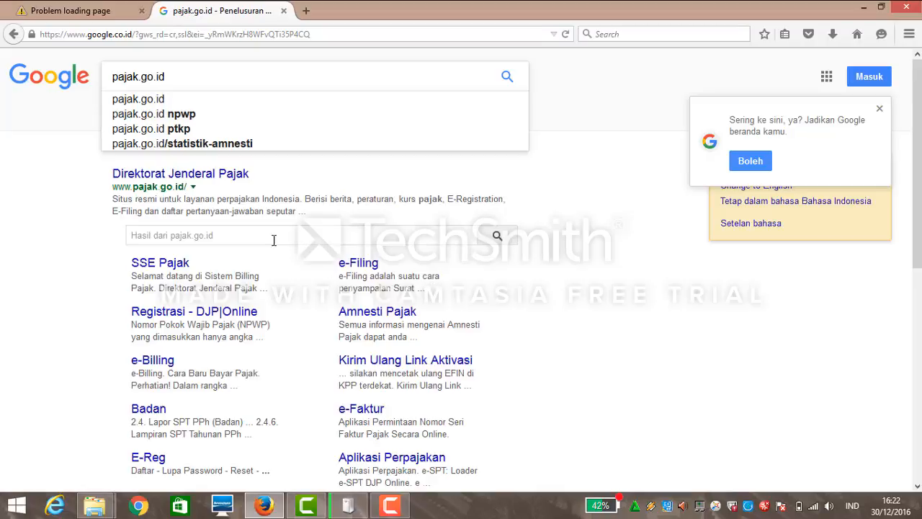
click(237, 186)
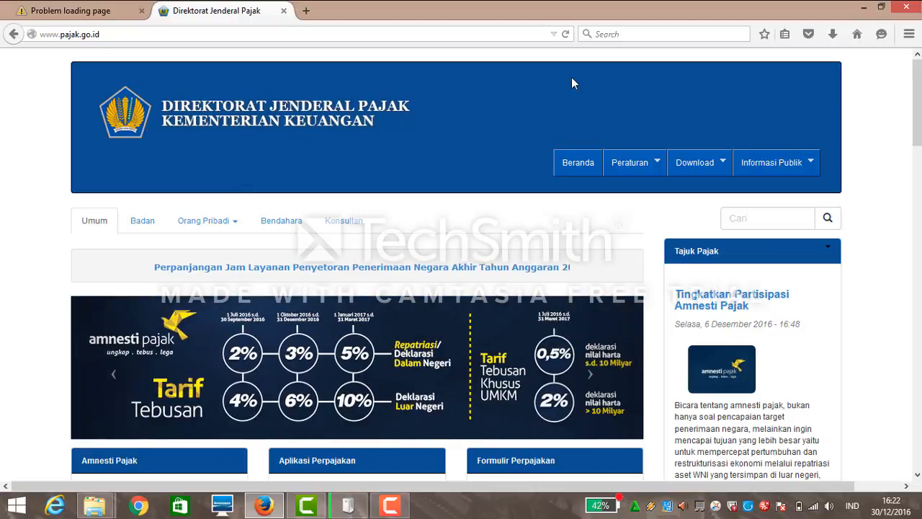
Go through Download > Aplikasi Perpajakan (e-SPT) to the e-SPT Masa PPh Pasal 21-26 Versi 2.4.0.0 page.
click(697, 170)
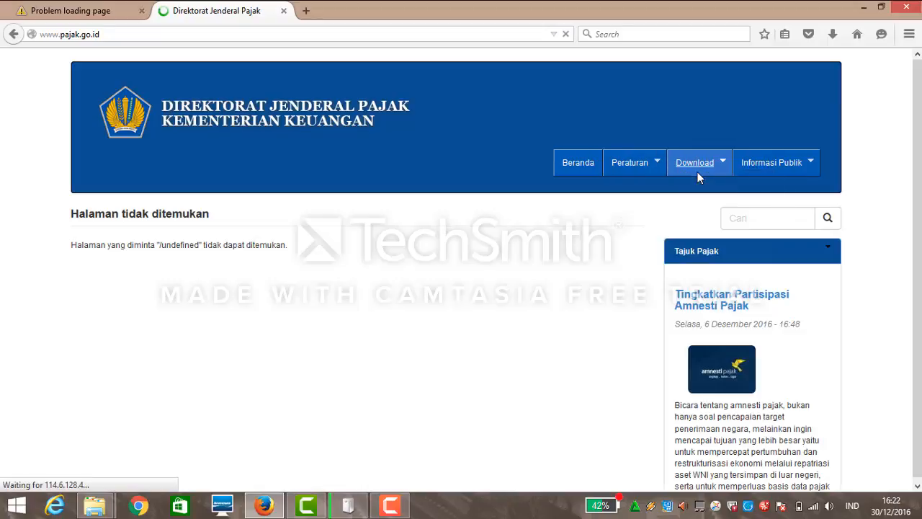
mouse_move(714, 163)
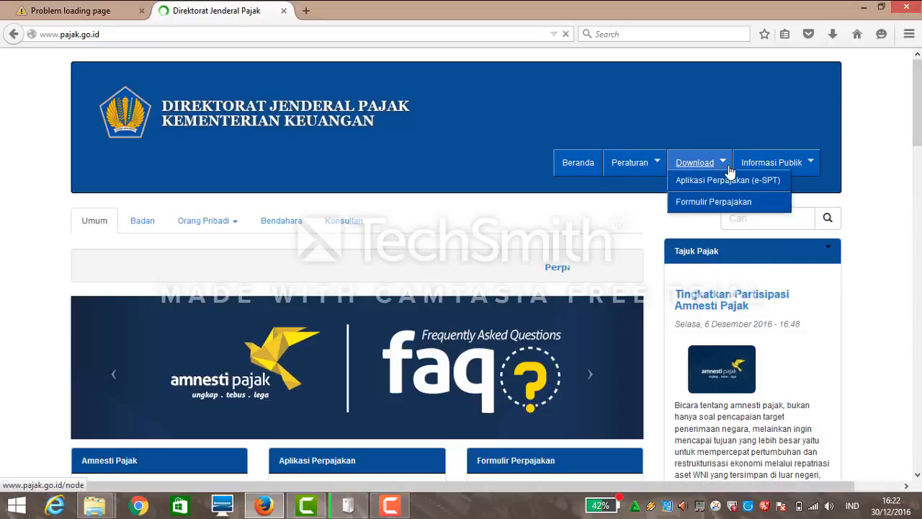
click(731, 182)
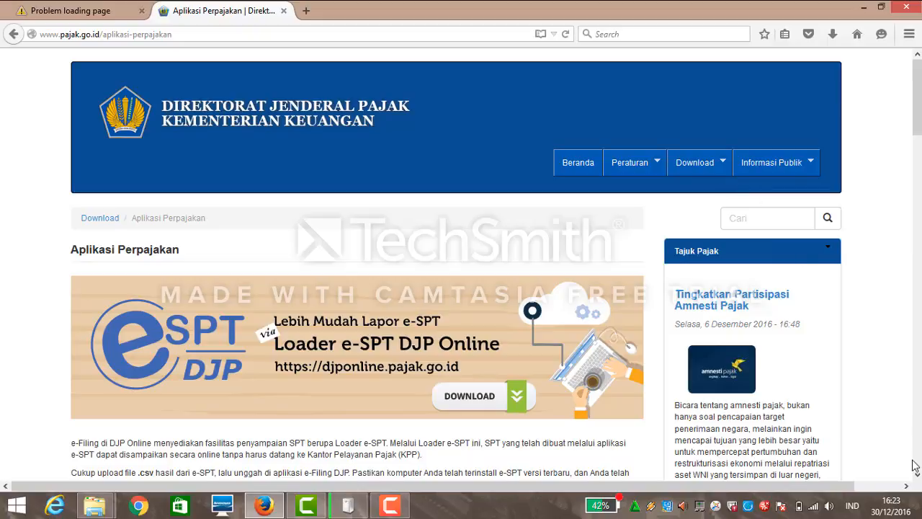
drag(917, 477, 918, 475)
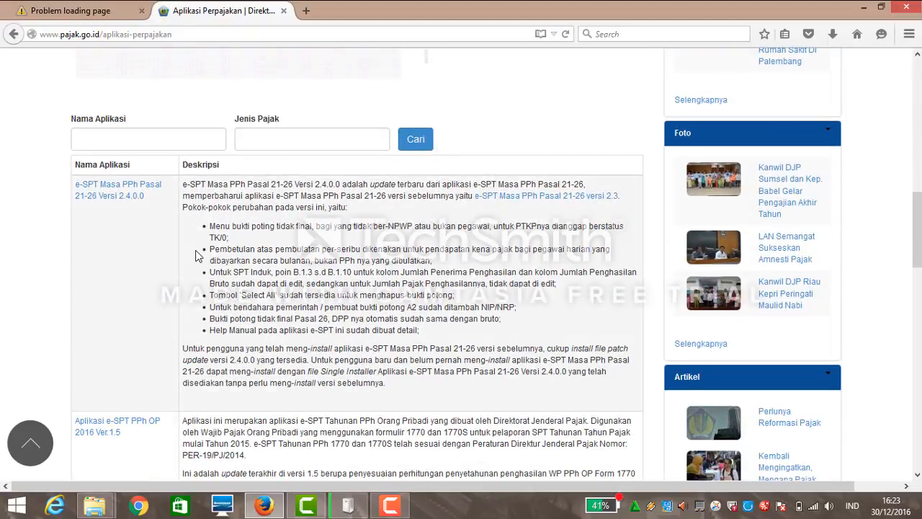
click(117, 189)
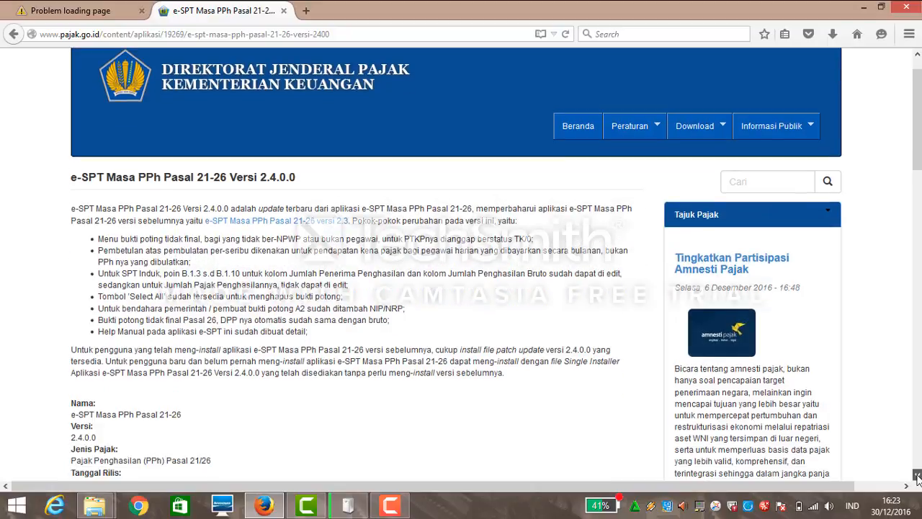
Start downloading SingleInstallerE-SPT2126_V2.4.zip (18,6 MB) from the Files list.
click(917, 477)
scroll(883, 450, down, 5)
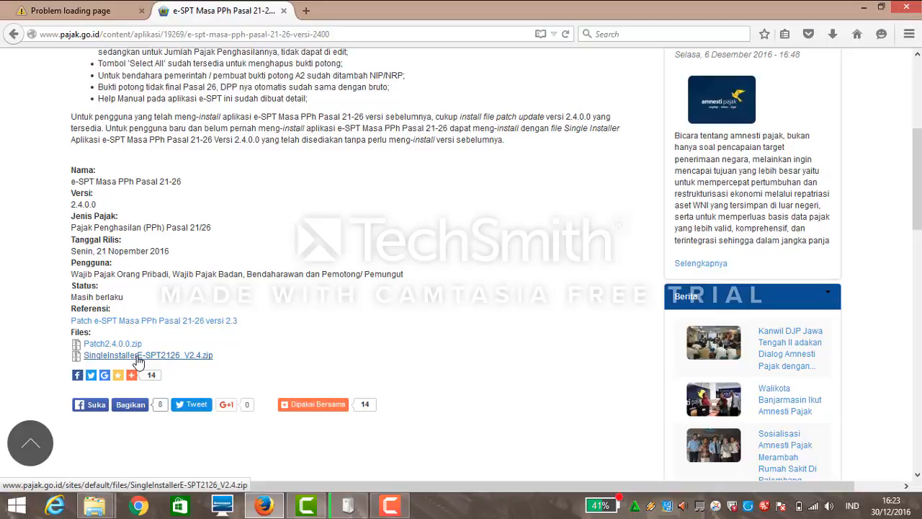
click(139, 357)
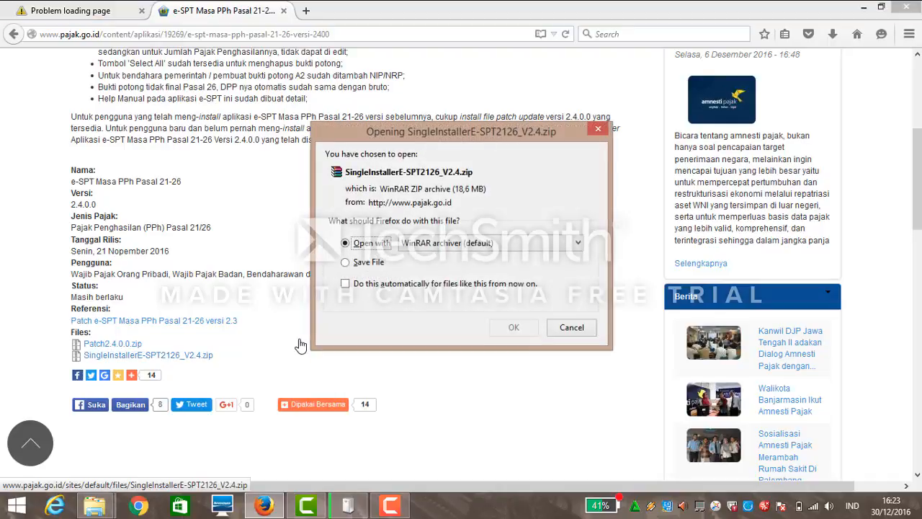
Choose Save File for the installer zip and switch to the desktop while it downloads.
click(367, 263)
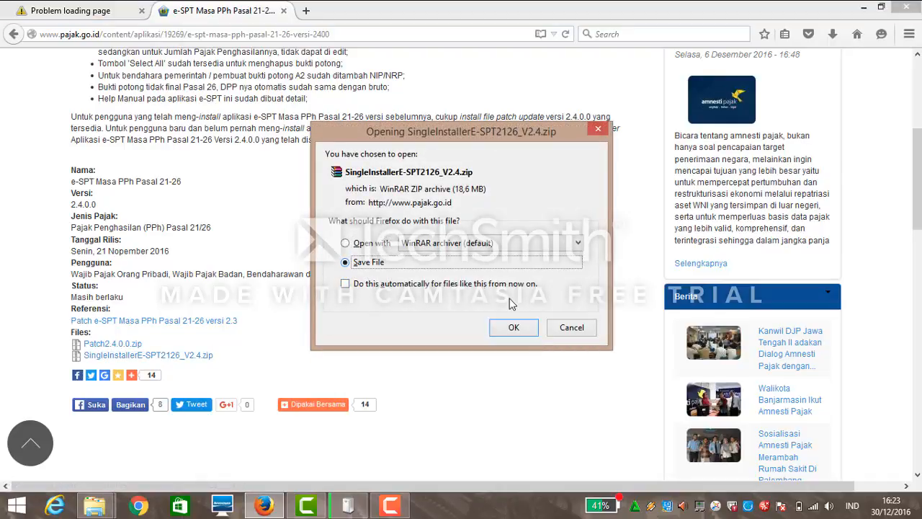
click(512, 326)
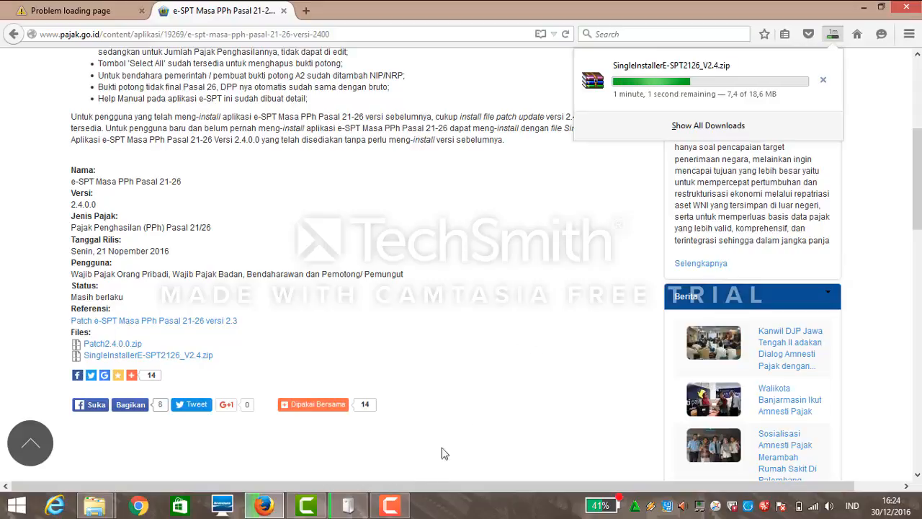
click(310, 504)
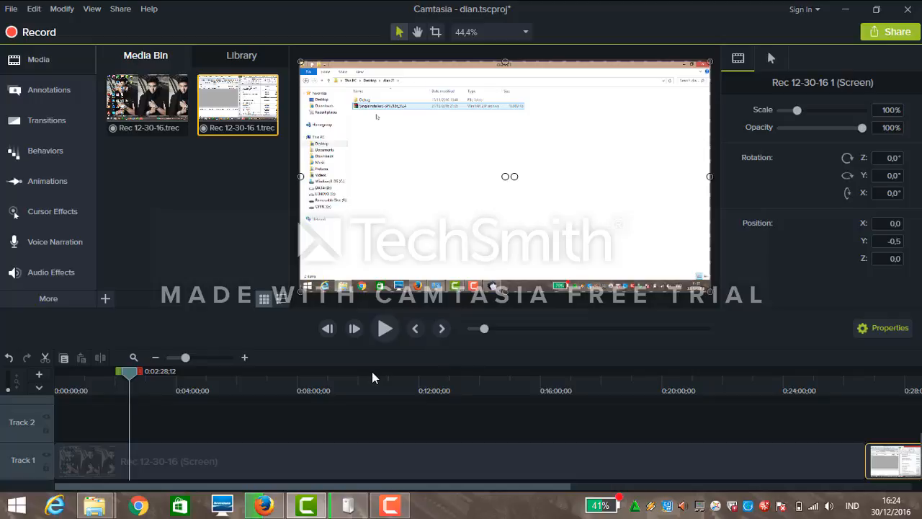
click(392, 507)
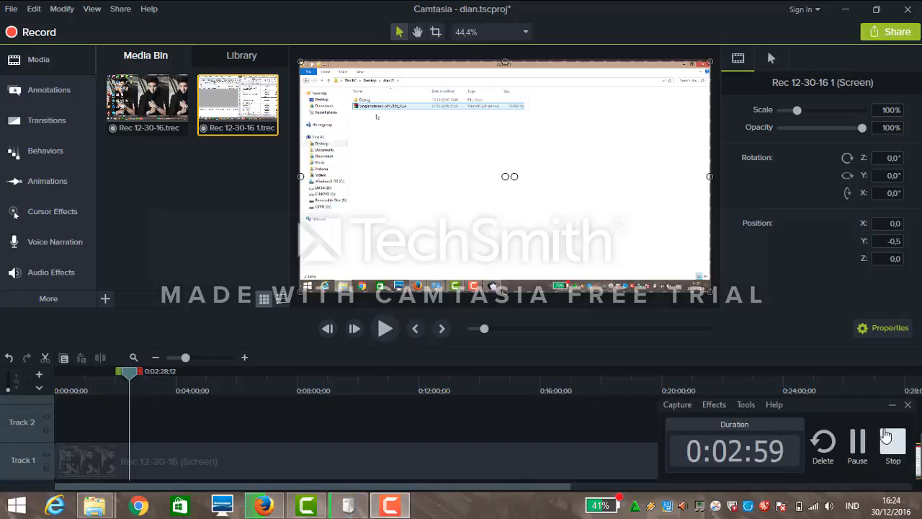
click(892, 441)
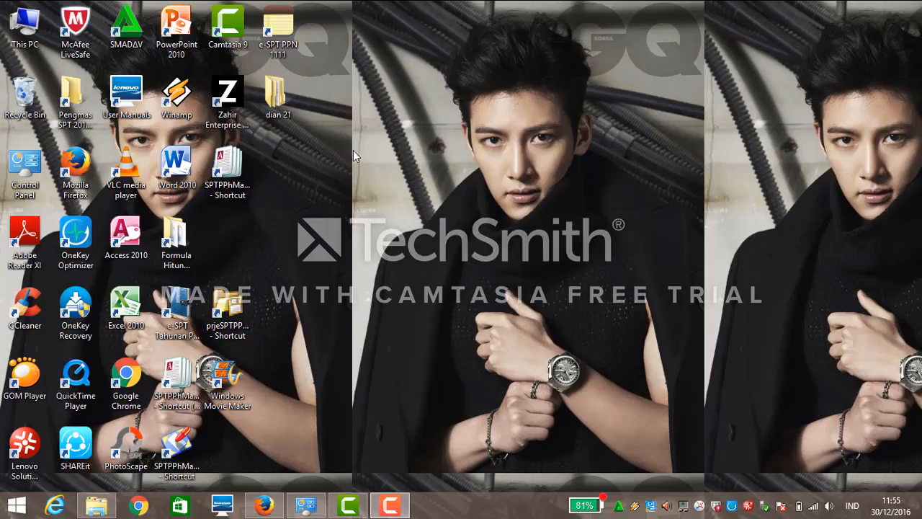
Open the dian 21 folder maximized and open SingleInstallerE-SPT2126_V2.4.zip in WinRAR.
double_click(274, 98)
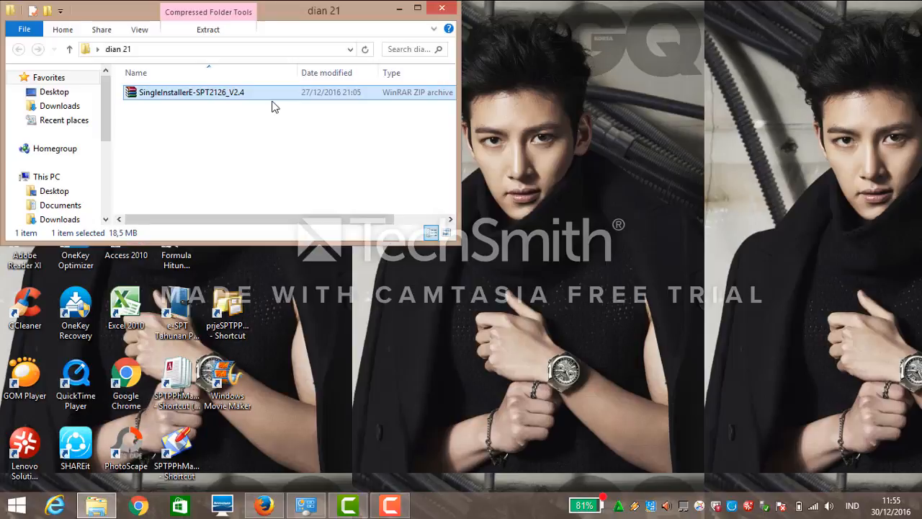
click(418, 9)
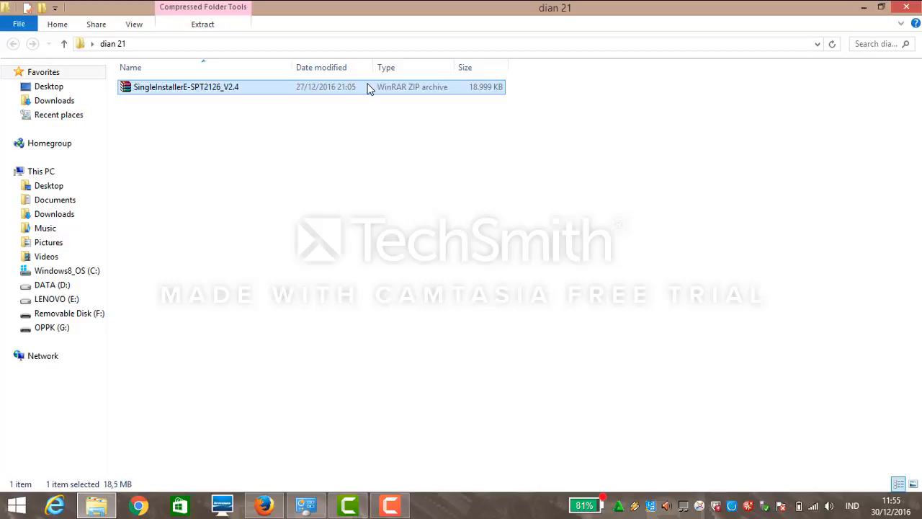
double_click(367, 85)
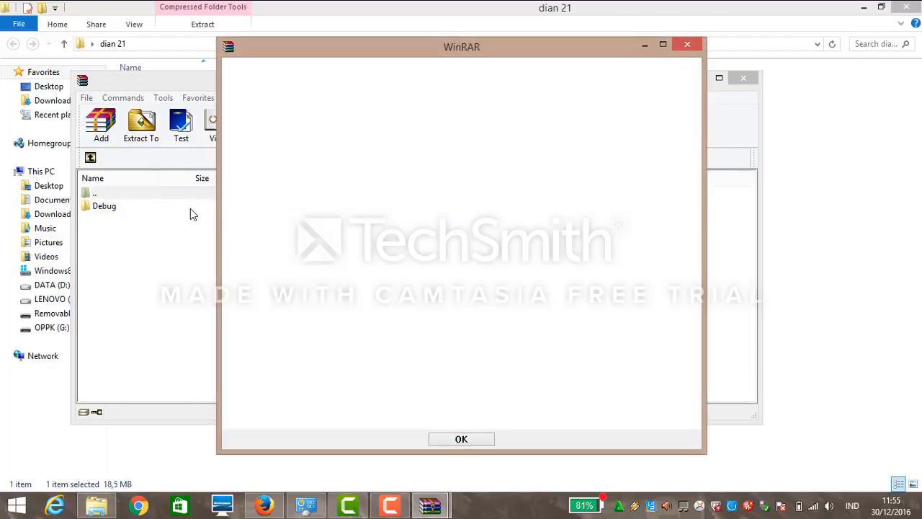
Dismiss the expiry notice, extract the Debug folder into dian 21, and close WinRAR.
click(687, 45)
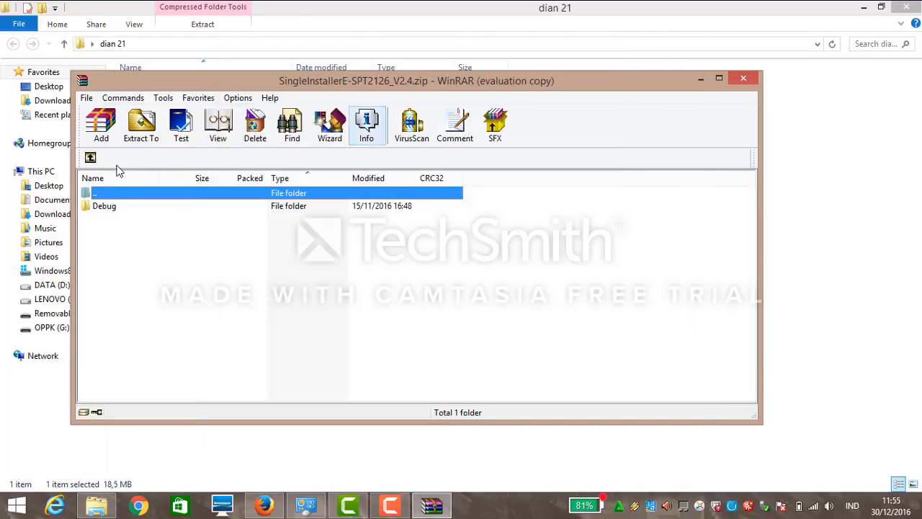
click(123, 206)
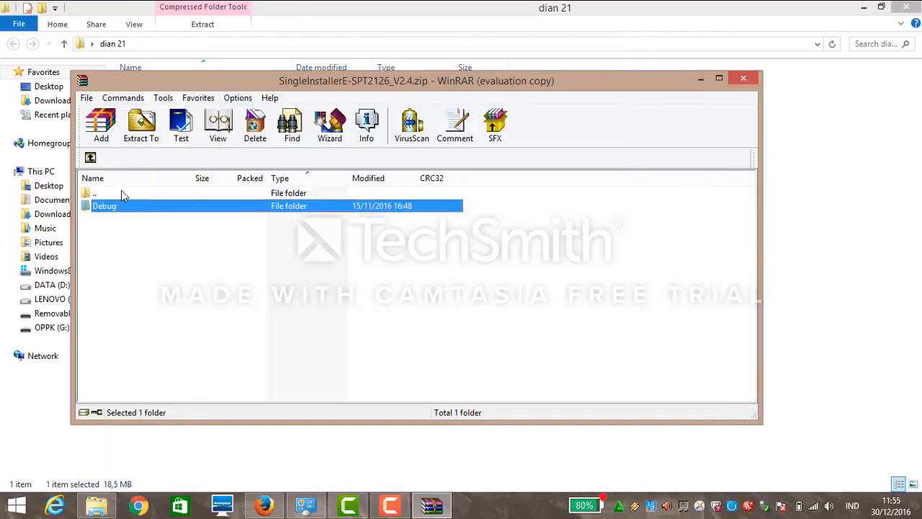
click(141, 138)
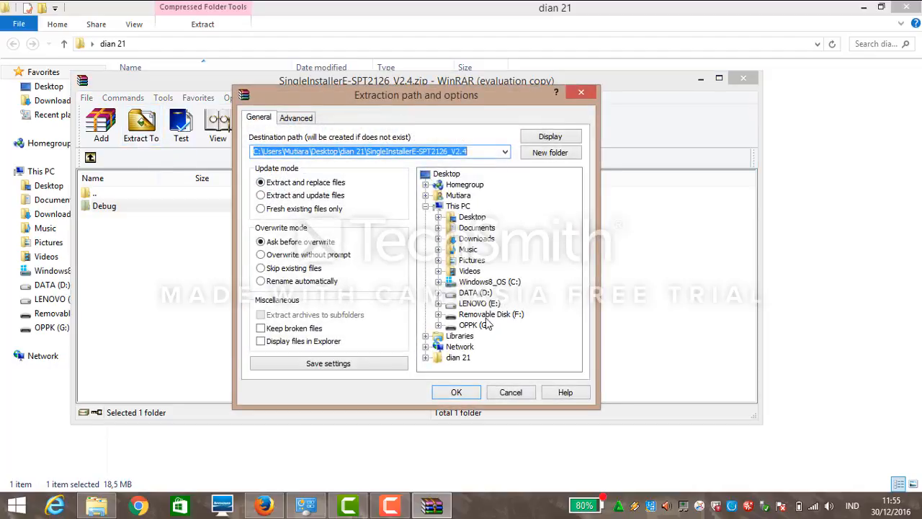
click(461, 358)
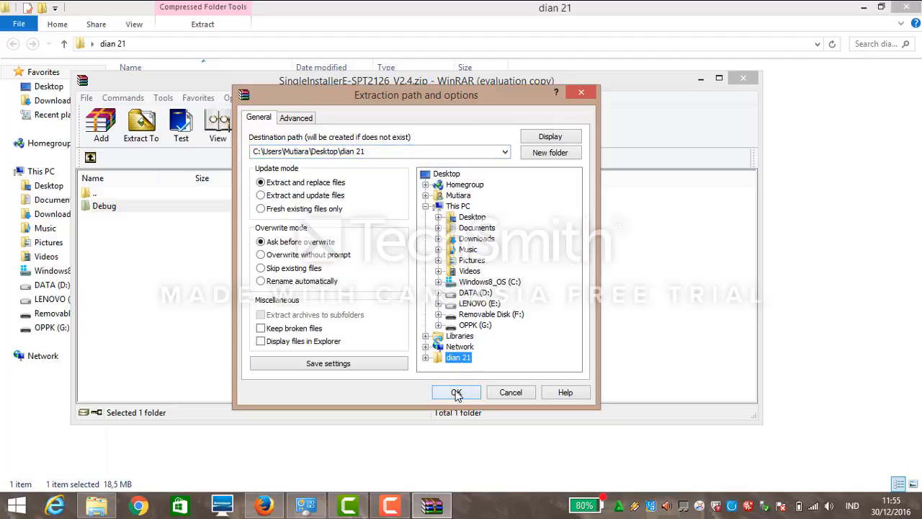
click(456, 392)
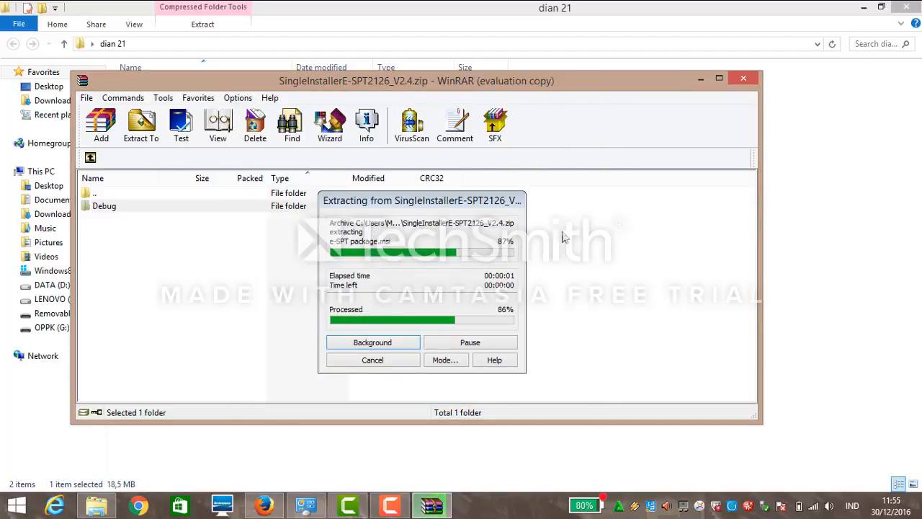
click(743, 78)
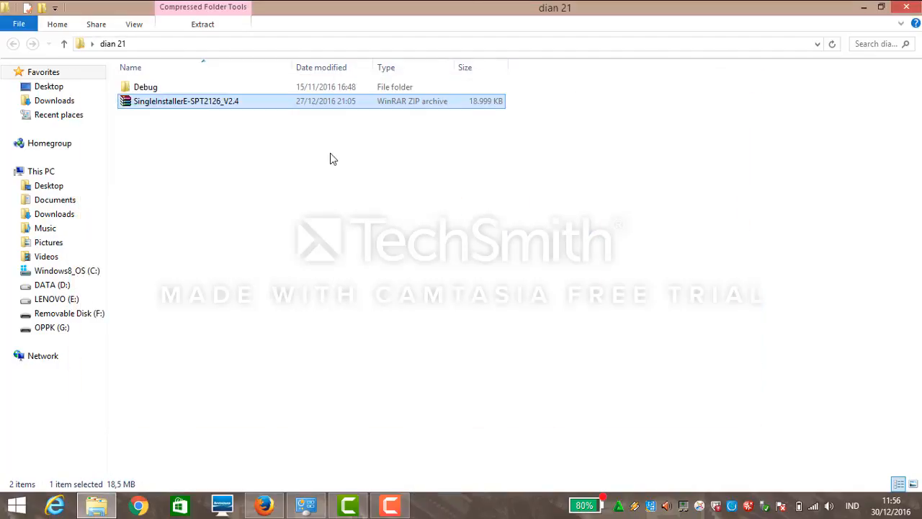
Launch the e-SPT package installer from the extracted Debug folder.
click(234, 87)
double_click(235, 86)
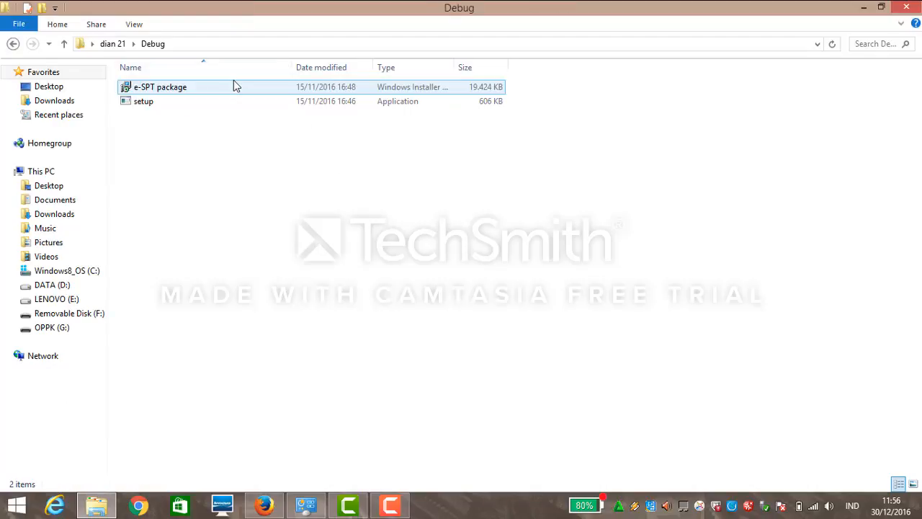
click(233, 87)
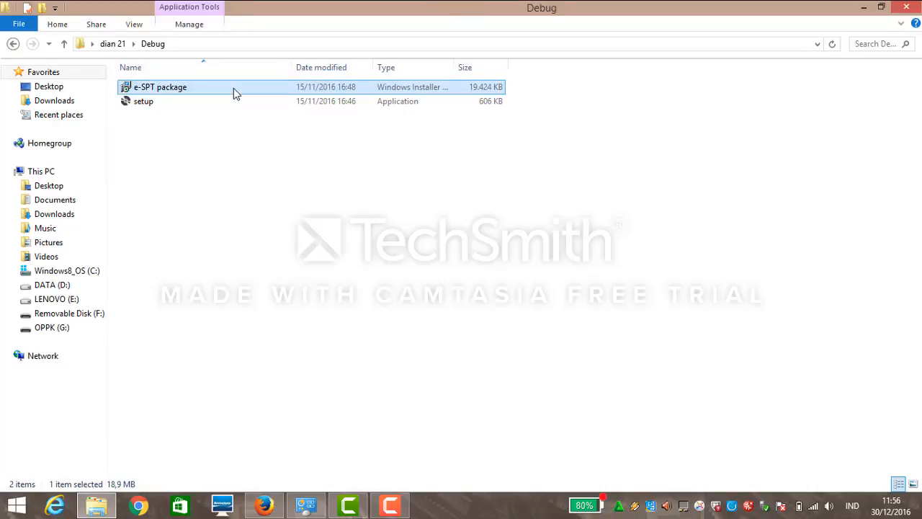
double_click(234, 88)
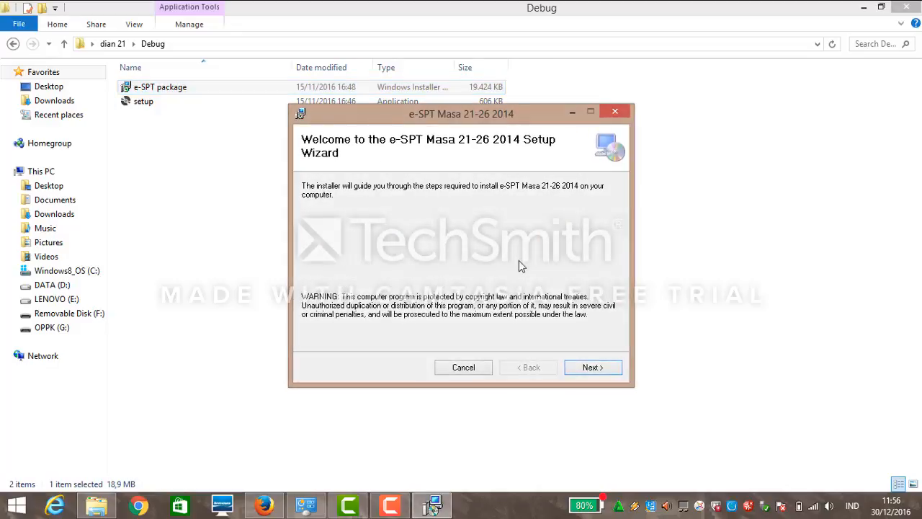
Install e-SPT Masa 21-26 for everyone who uses this computer and close setup.
click(589, 372)
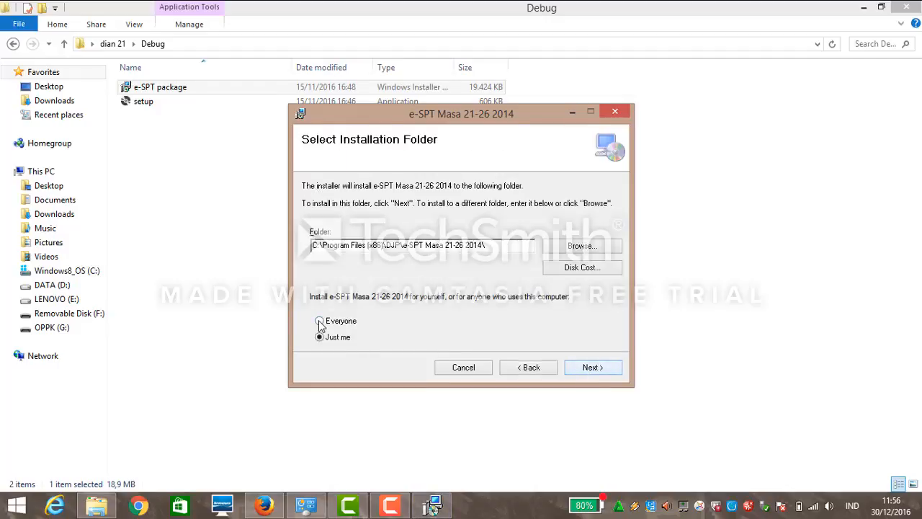
click(320, 322)
click(579, 369)
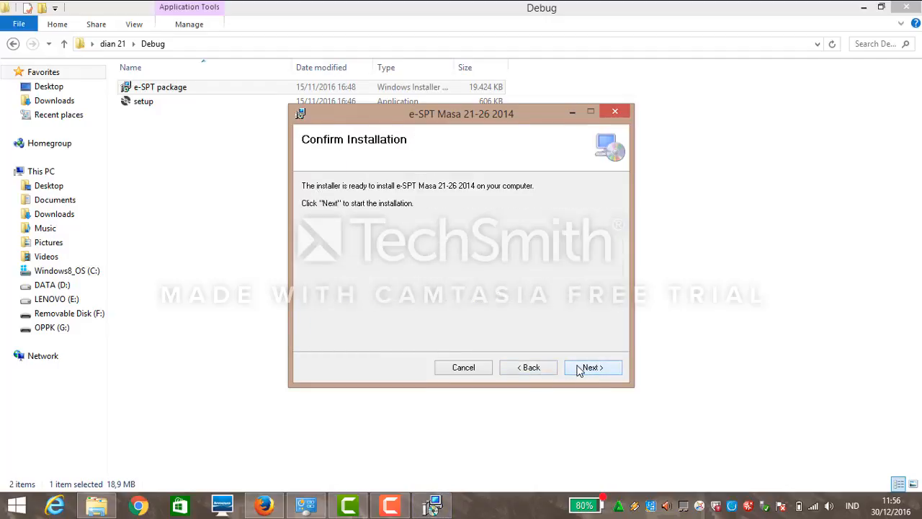
click(580, 369)
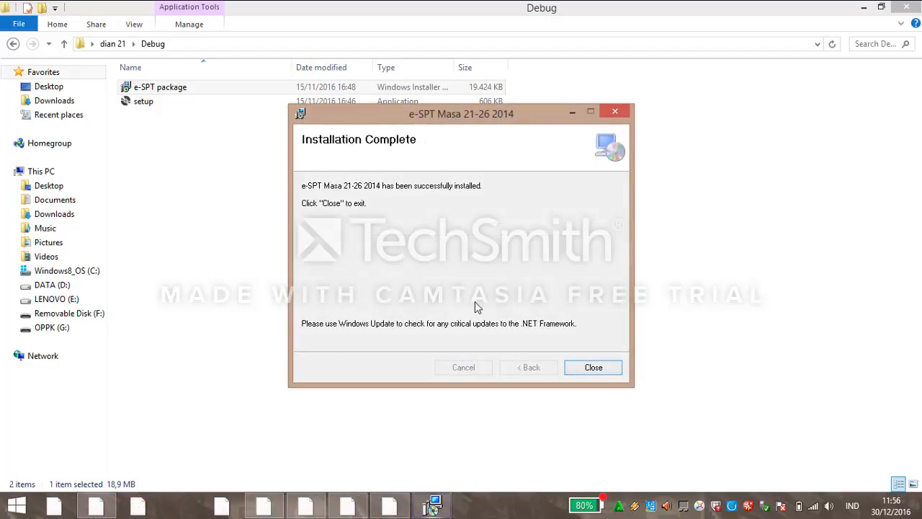
click(592, 367)
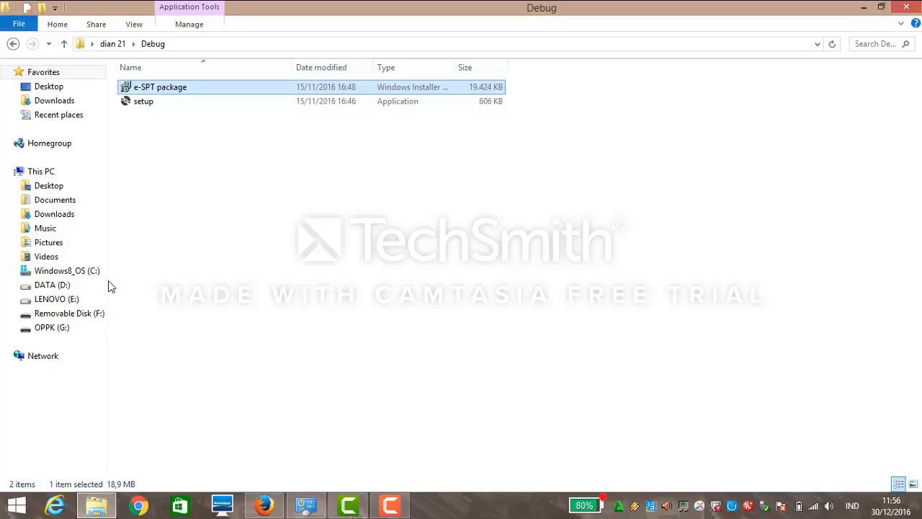
Browse the C: drive, checking the setup e-SPT Masa 21-26 2014 and Program Files folders.
click(83, 274)
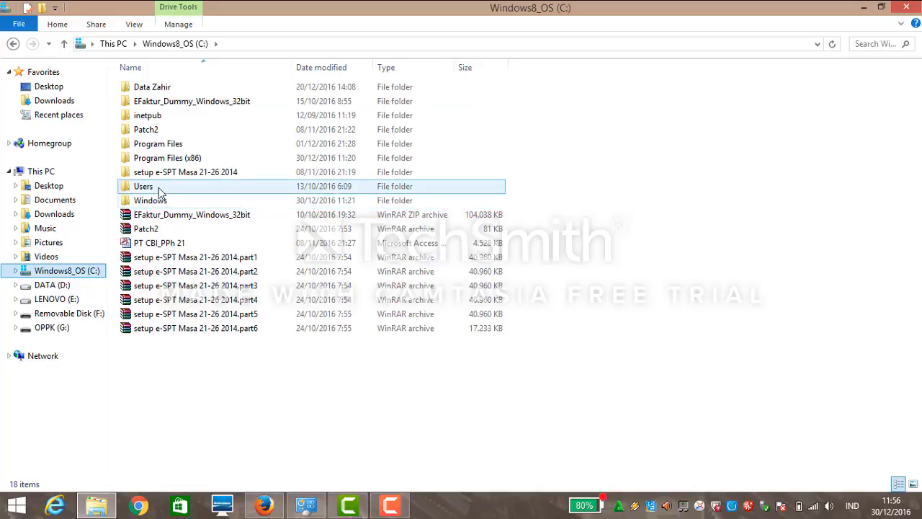
click(165, 173)
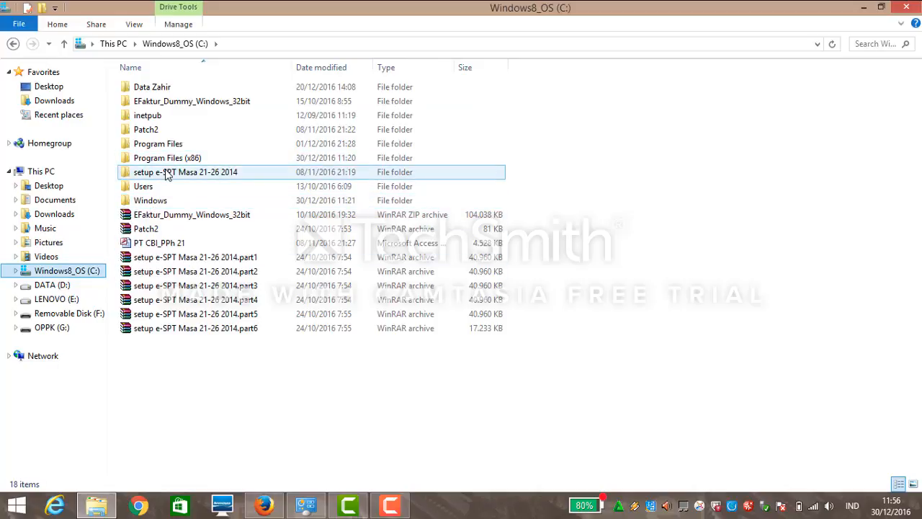
double_click(165, 173)
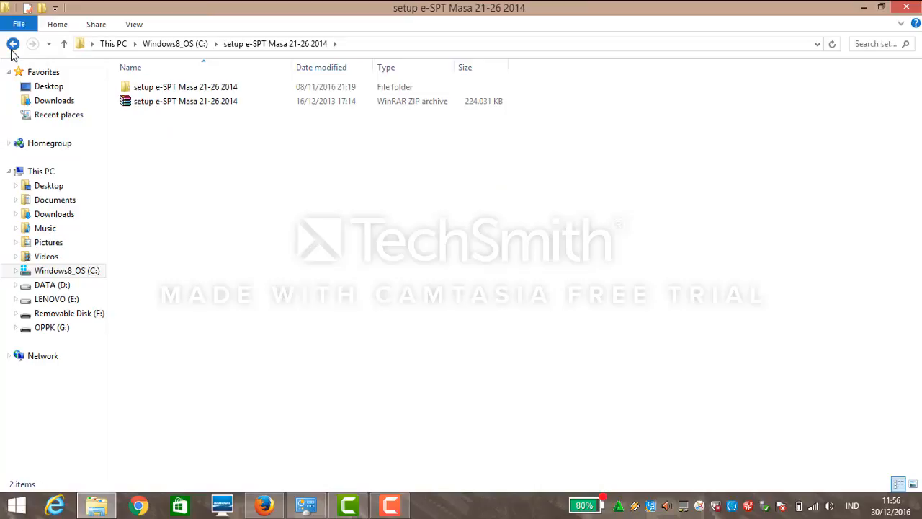
click(13, 44)
double_click(157, 146)
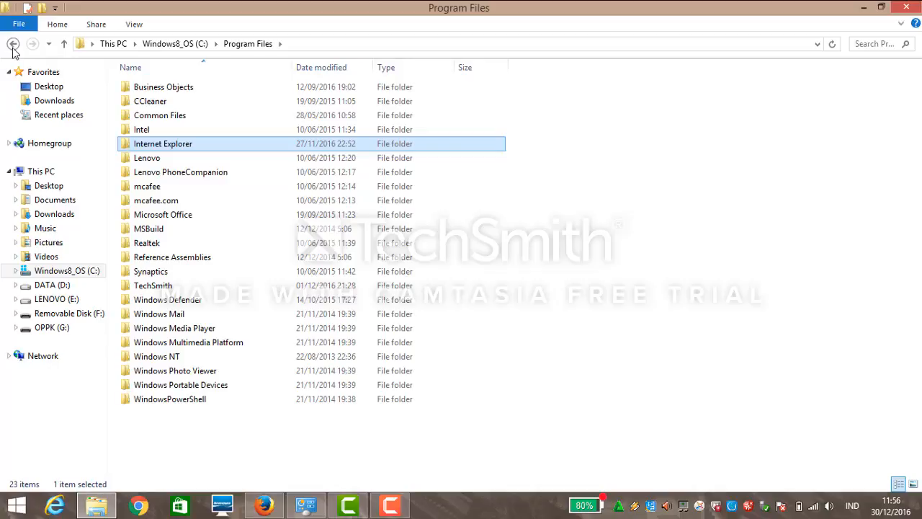
click(13, 44)
Open Program Files (x86)\DJP\e-SPT Masa 21-26 2014 and run espt2114.
double_click(165, 160)
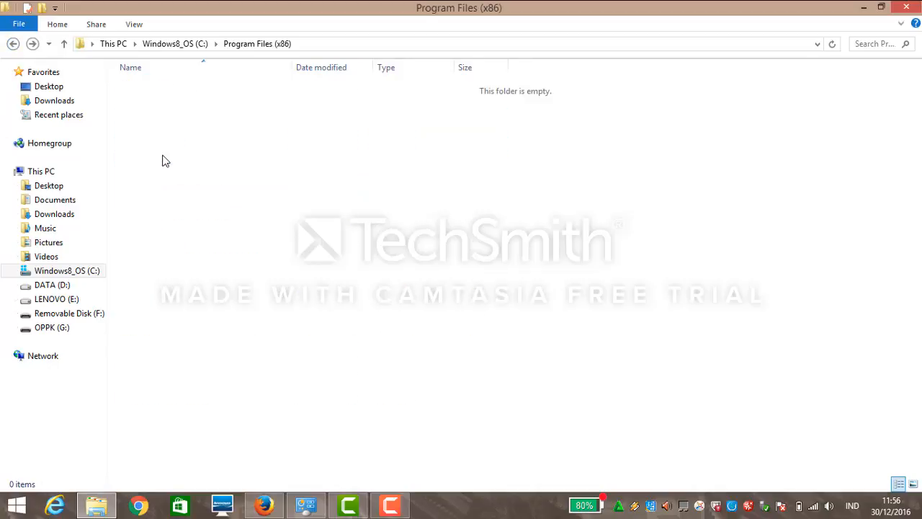
click(166, 163)
double_click(166, 162)
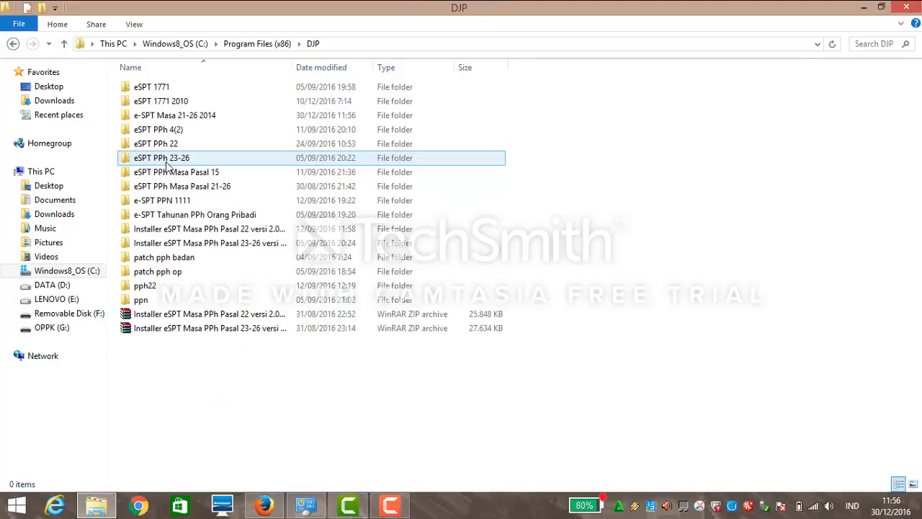
click(200, 131)
click(198, 120)
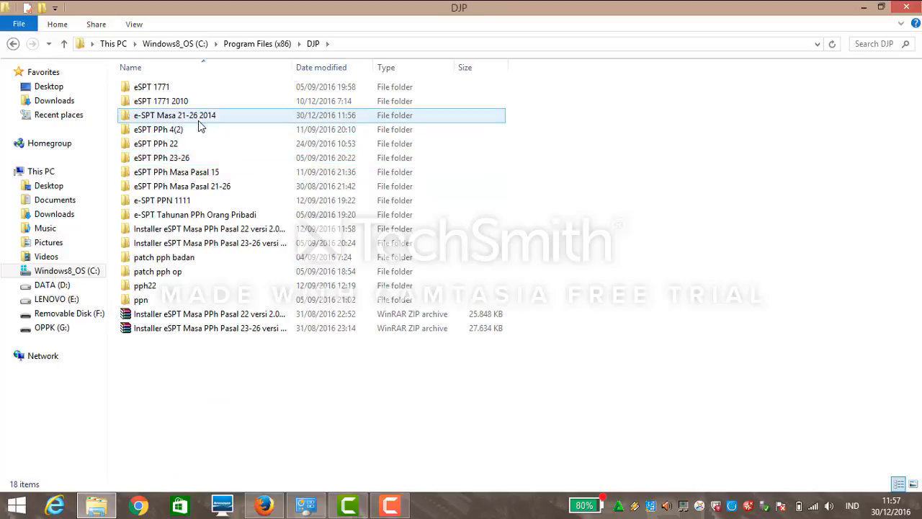
double_click(199, 120)
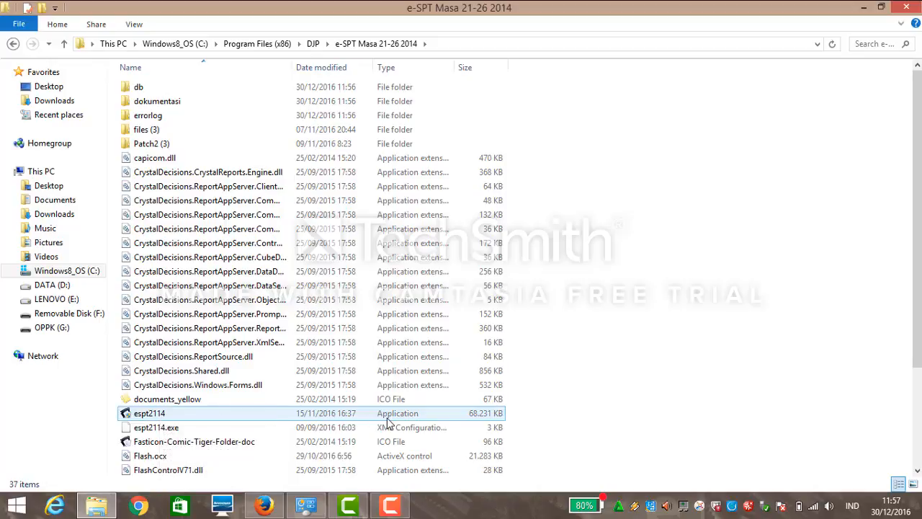
double_click(423, 416)
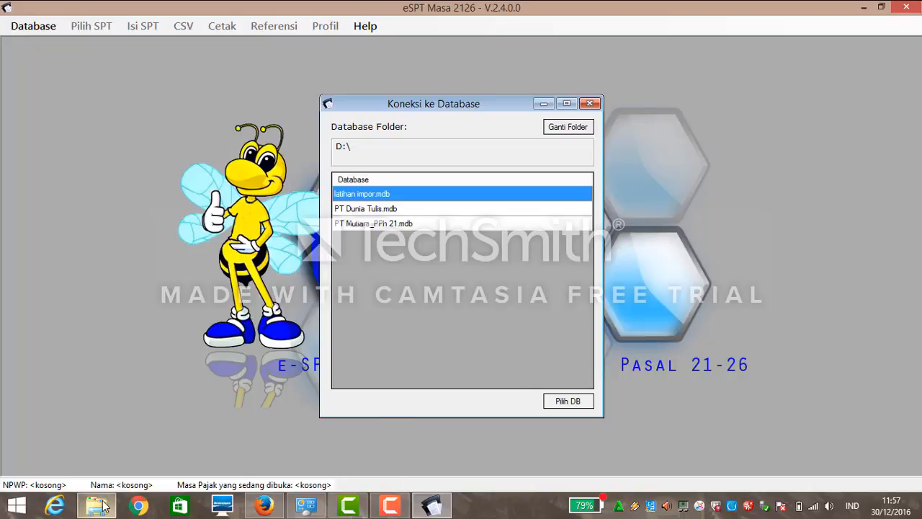
After the Koneksi ke Database dialog appears, return to the install folder and open db.
mouse_move(108, 495)
click(93, 425)
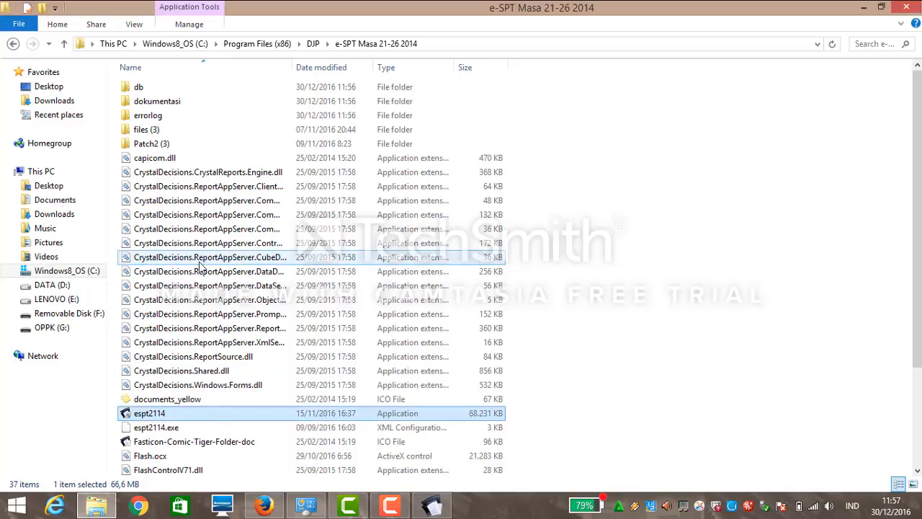
double_click(172, 91)
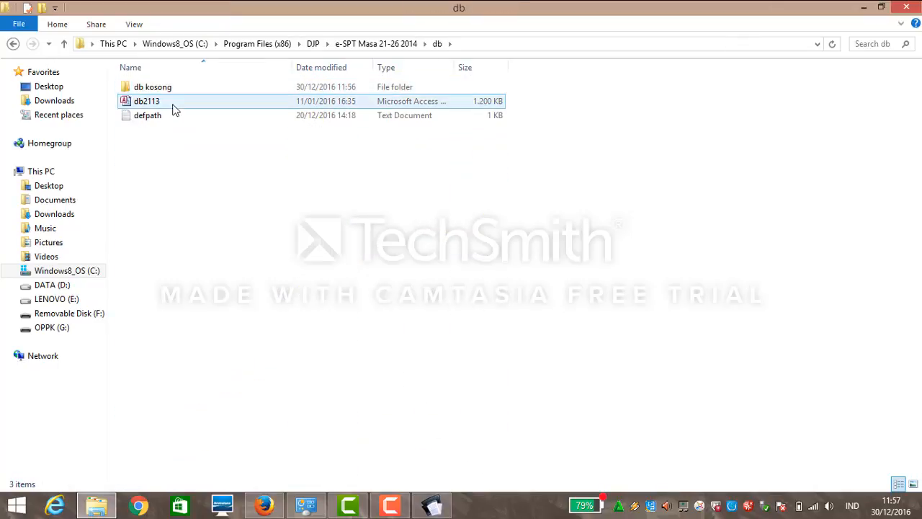
Copy the 4,42 MB empty db2113 database from db kosong into Desktop\dian 21.
double_click(173, 90)
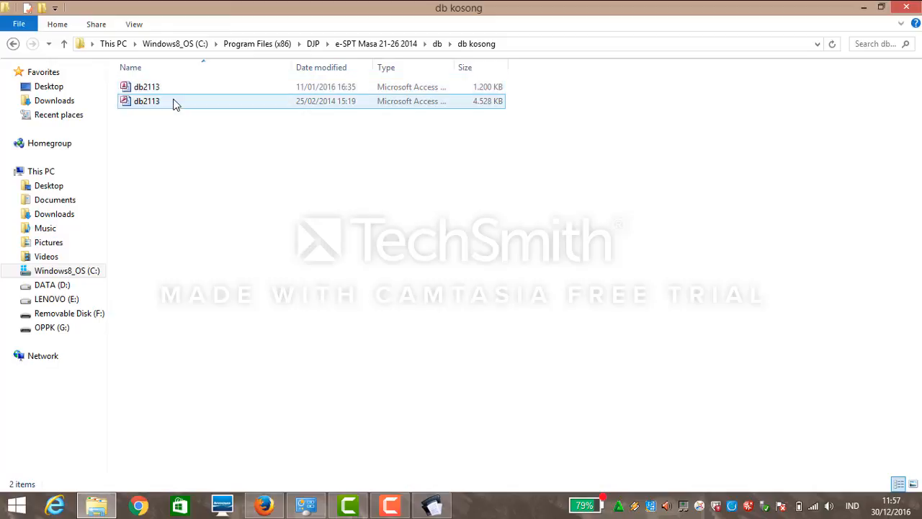
click(411, 107)
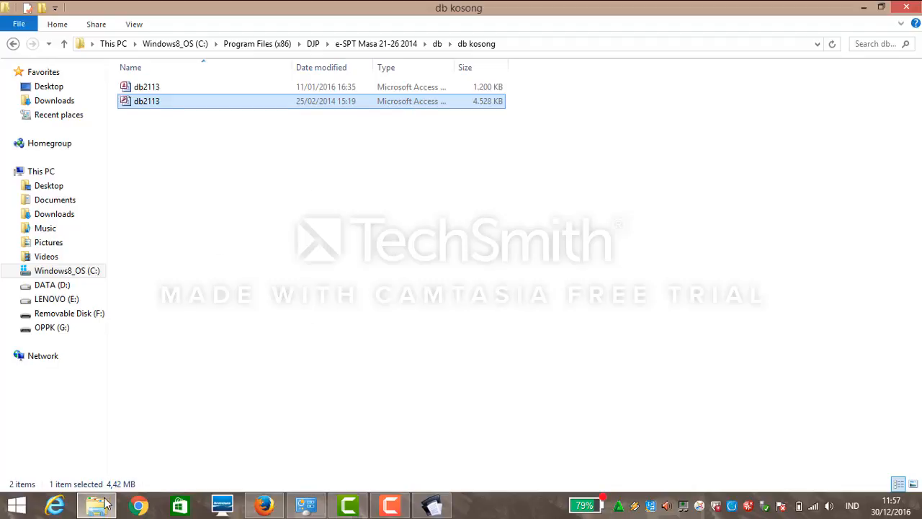
click(74, 189)
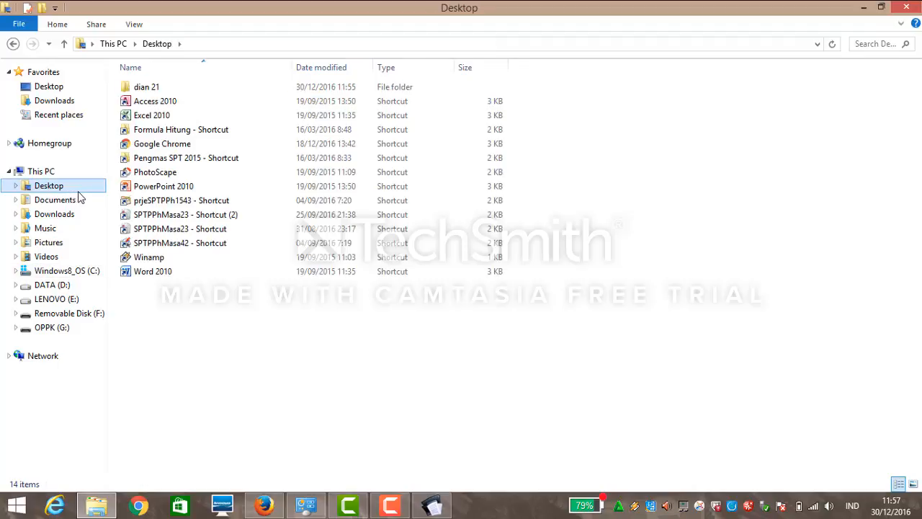
double_click(153, 89)
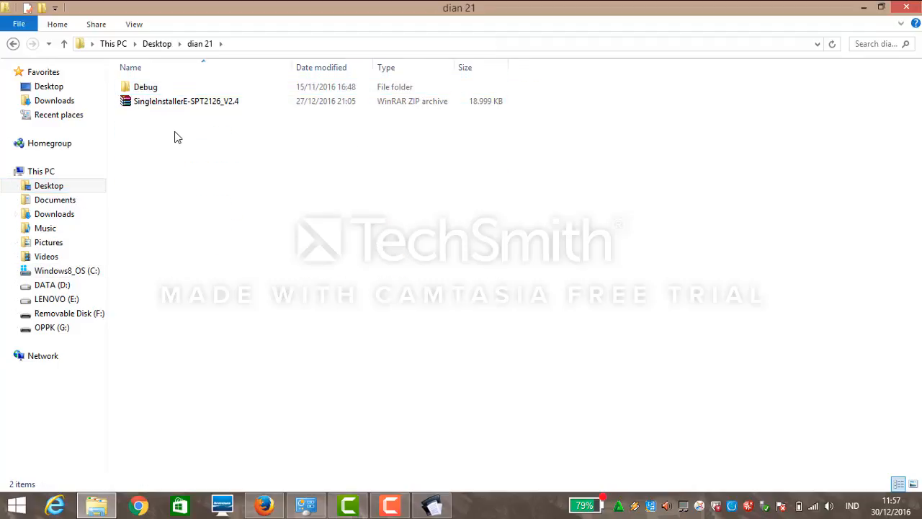
key(ctrl+v)
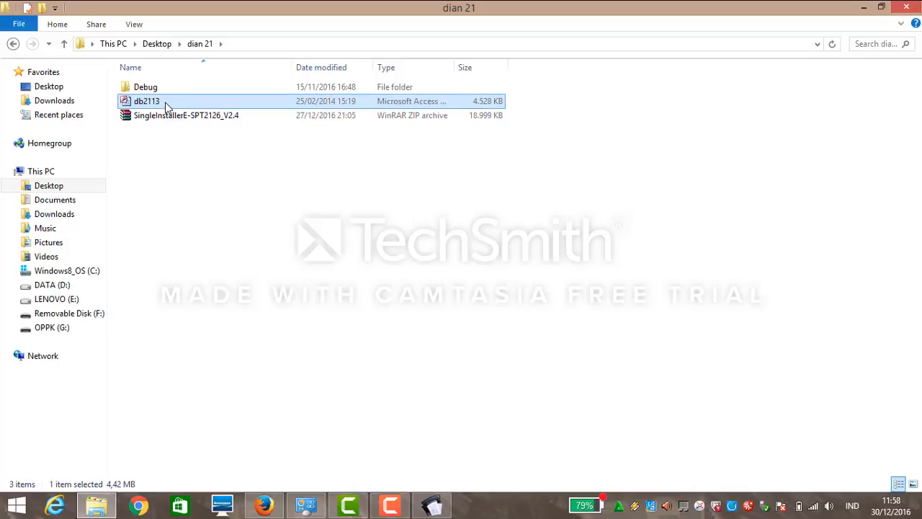
Rename the pasted db2113 copy to PT ABC.
right_click(165, 106)
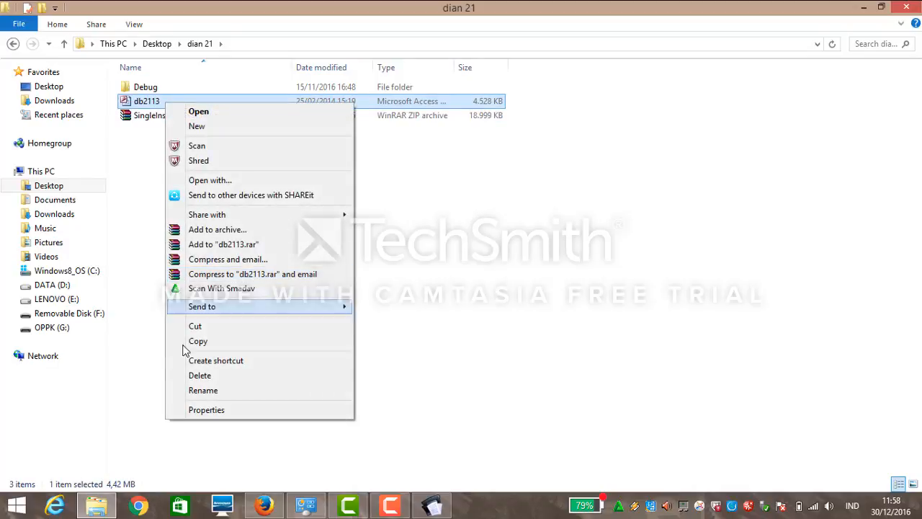
click(191, 391)
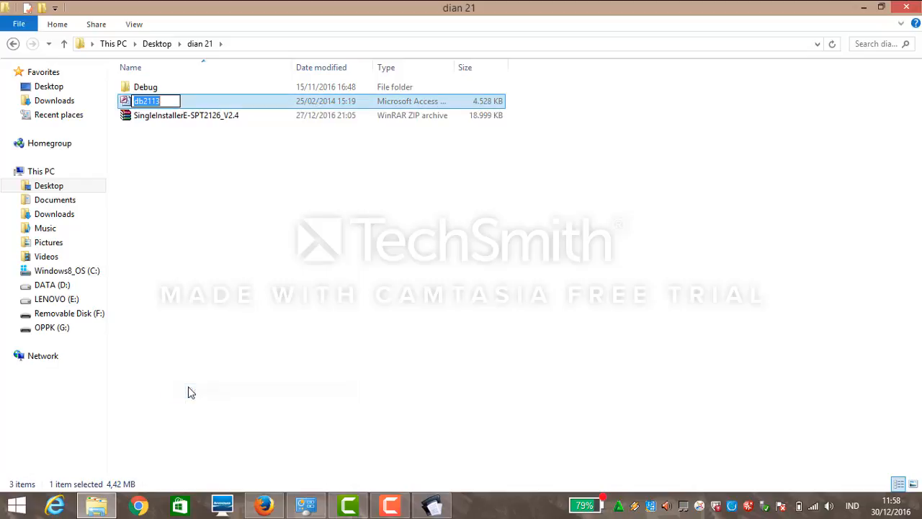
key(Caps_Lock)
text(P)
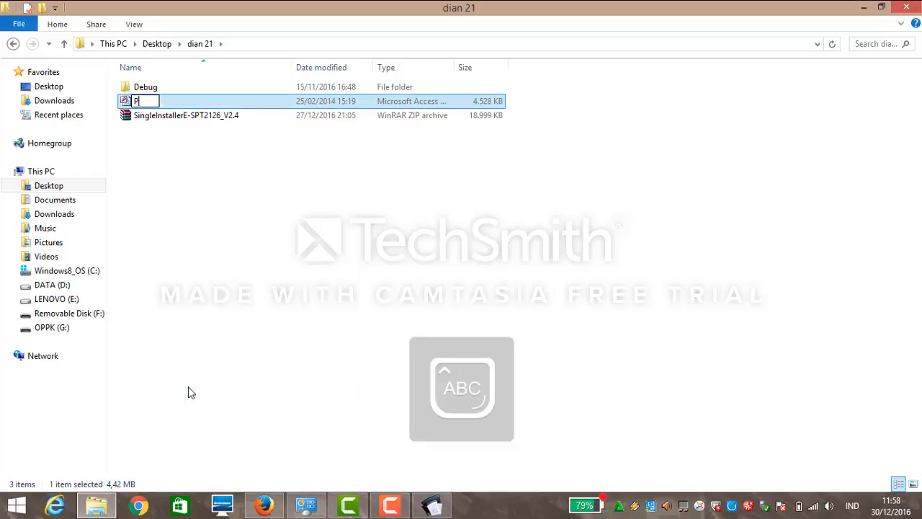
text(T ABC)
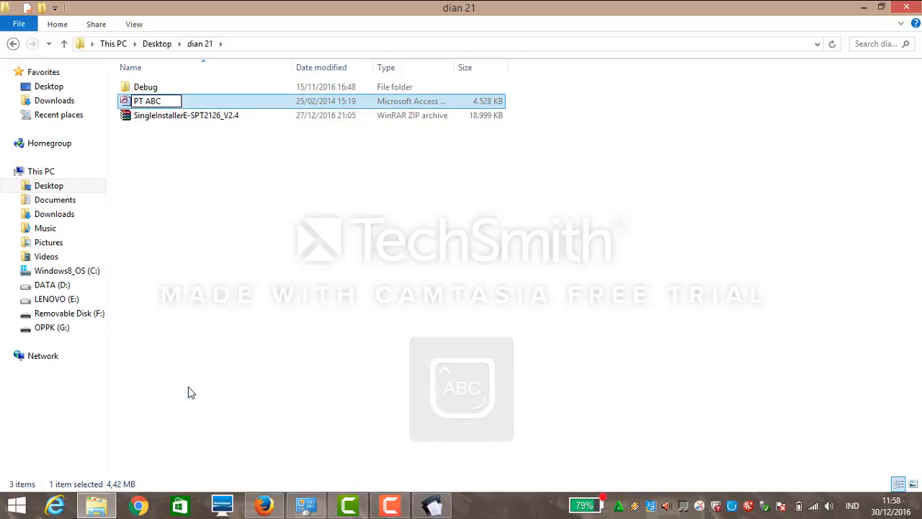
key(Return)
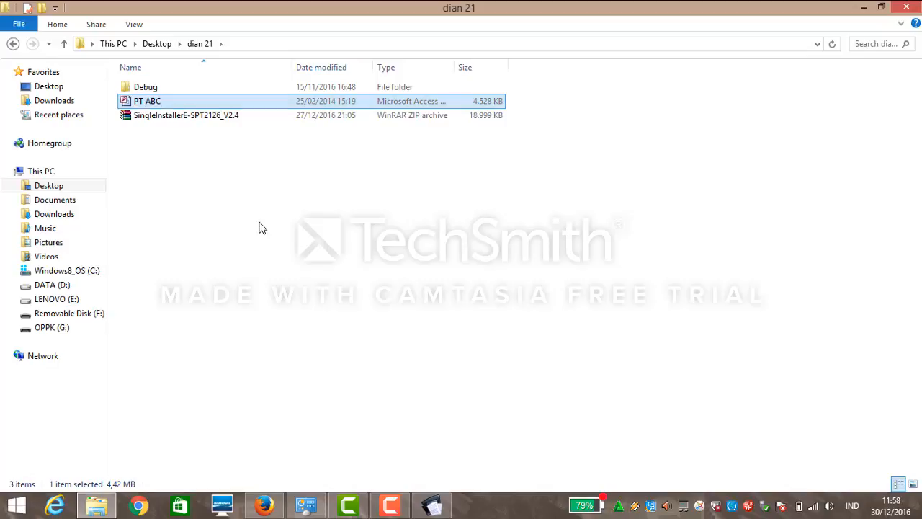
click(260, 226)
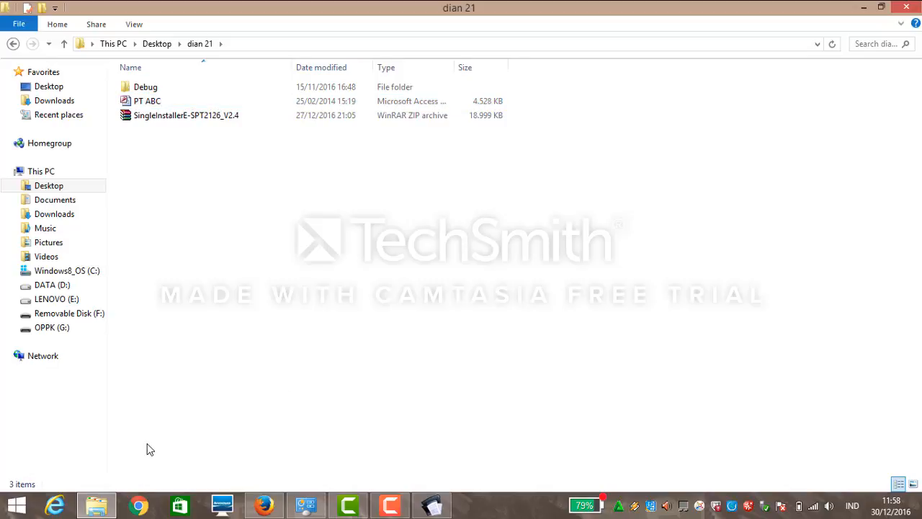
Point the database folder to Desktop\dian 21 and open the PT ABC.mdb database.
click(431, 505)
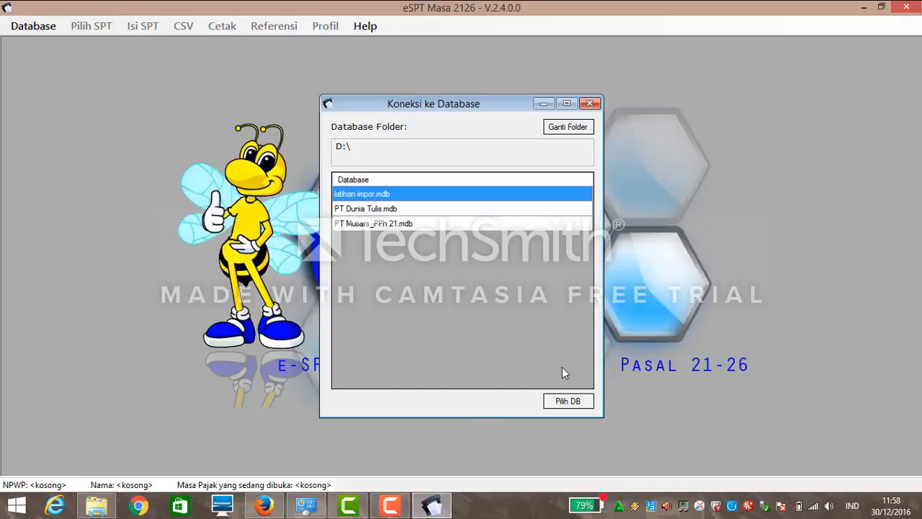
click(569, 131)
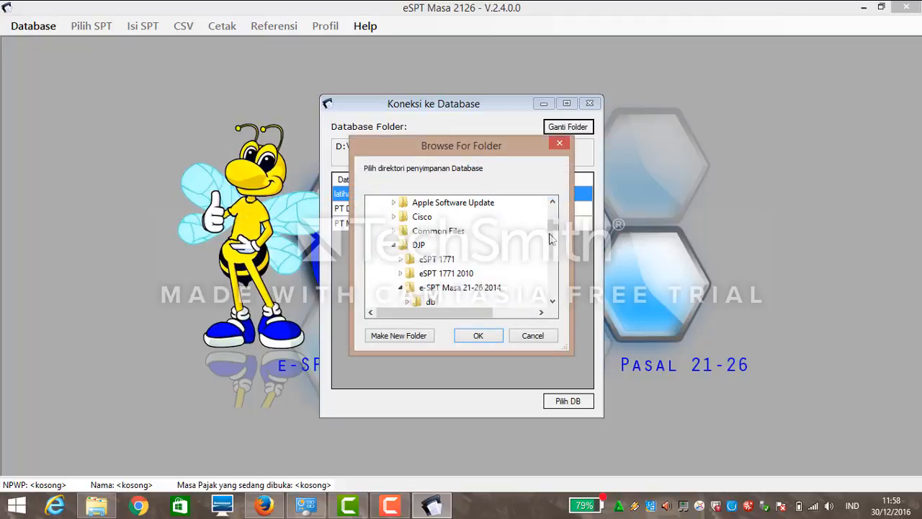
mouse_move(552, 229)
mouse_down()
mouse_move(552, 214)
mouse_move(552, 239)
mouse_move(551, 219)
mouse_up()
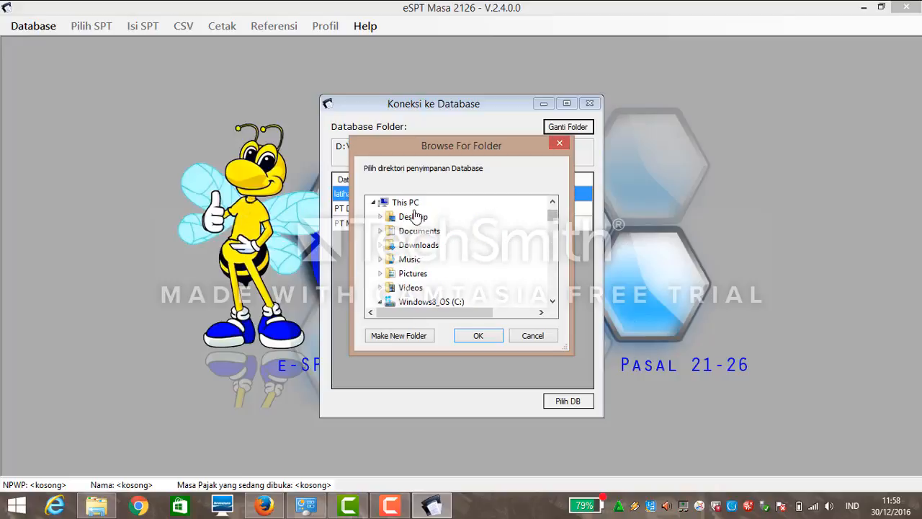
click(392, 220)
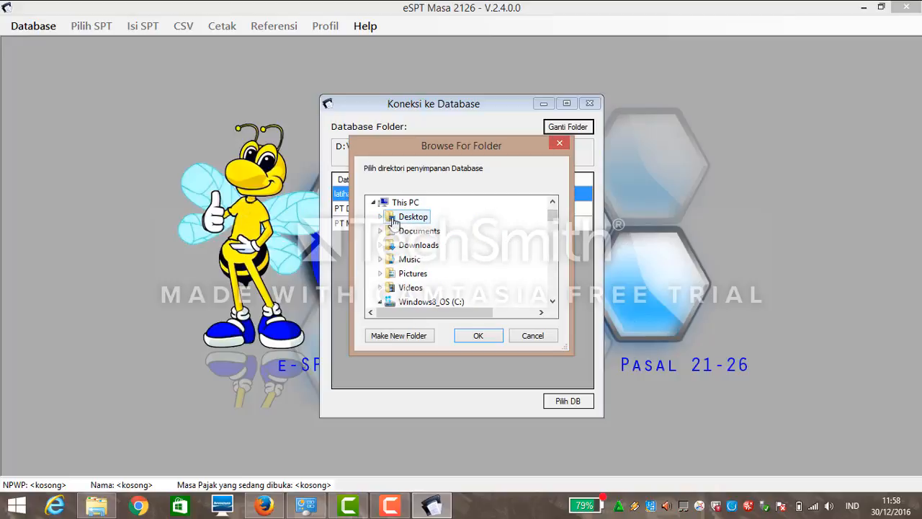
double_click(393, 220)
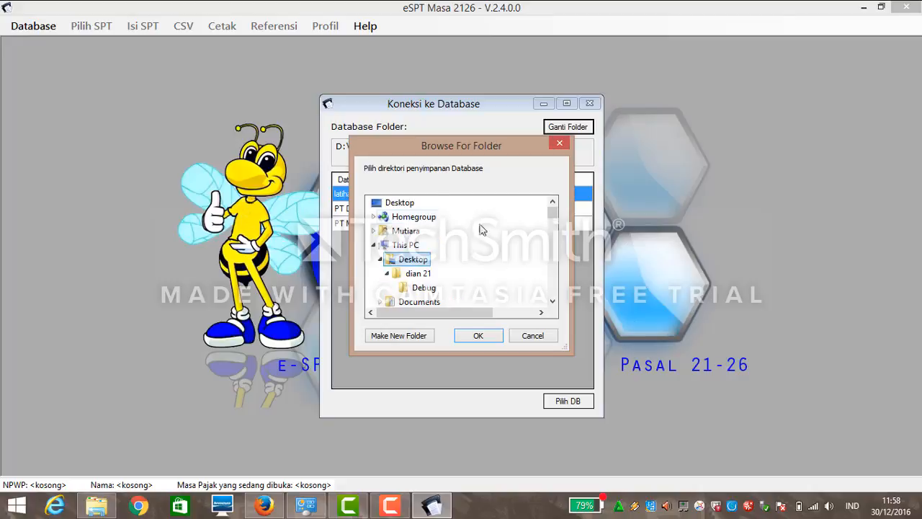
double_click(418, 275)
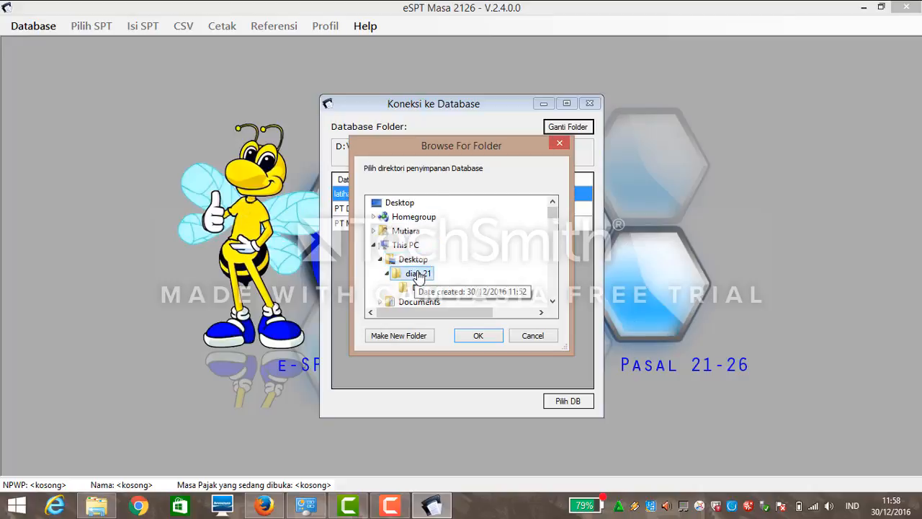
click(474, 336)
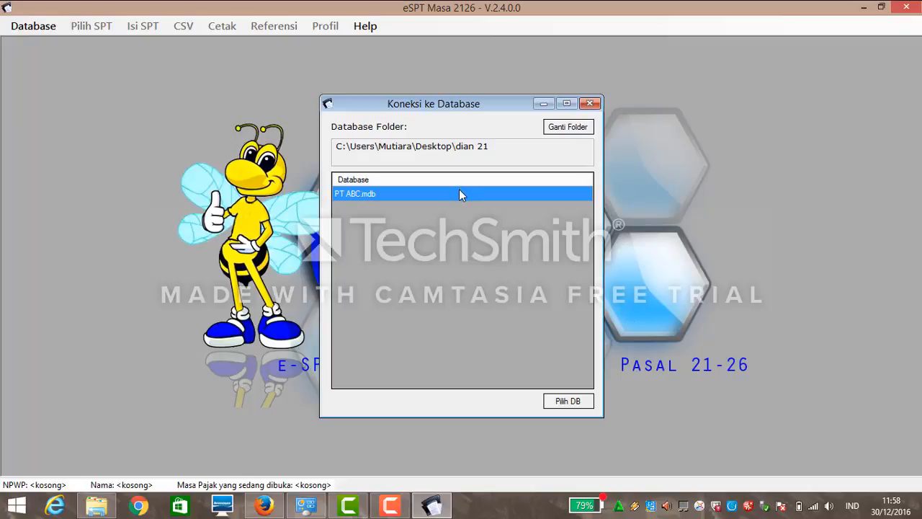
click(567, 401)
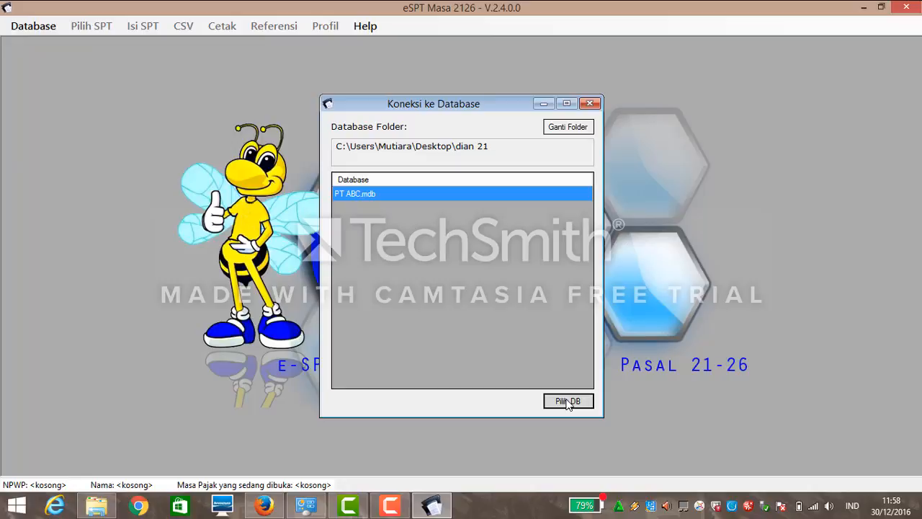
click(567, 401)
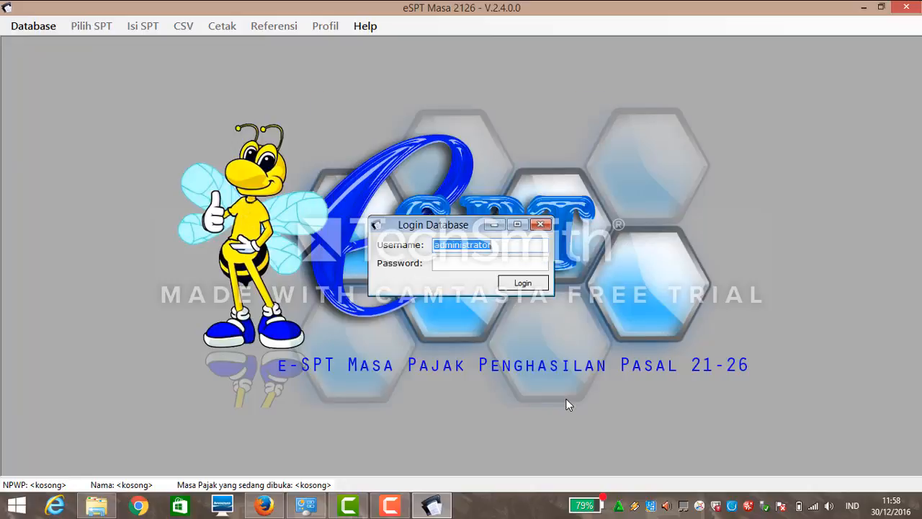
Log in to the PT ABC database as administrator with the account password and acknowledge the NPWP notice.
click(436, 249)
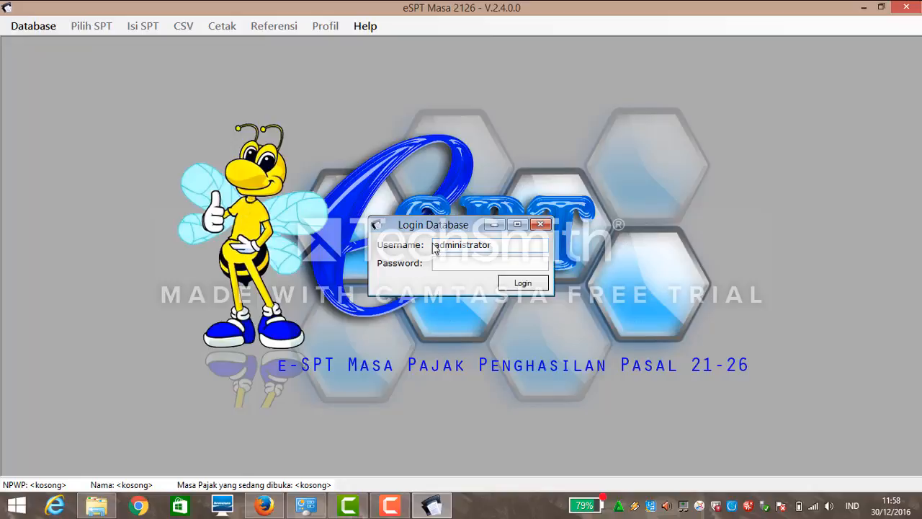
drag(433, 245, 493, 250)
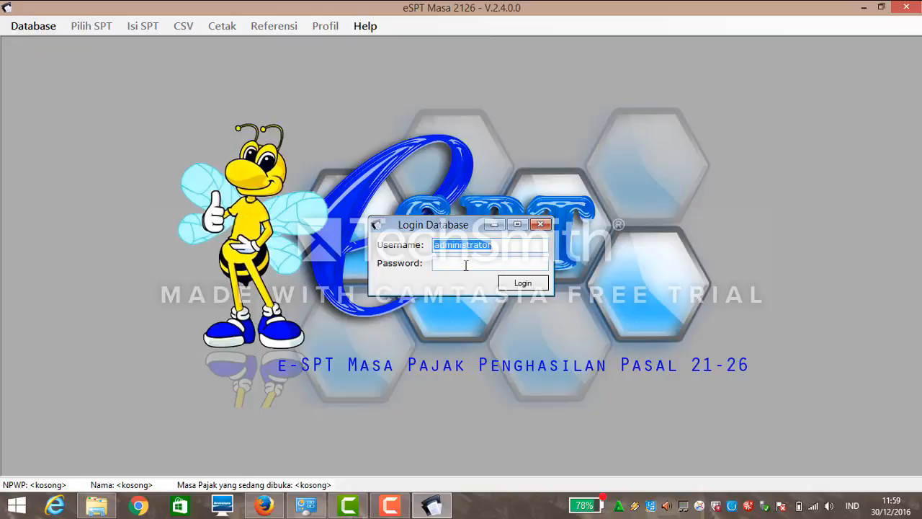
click(465, 265)
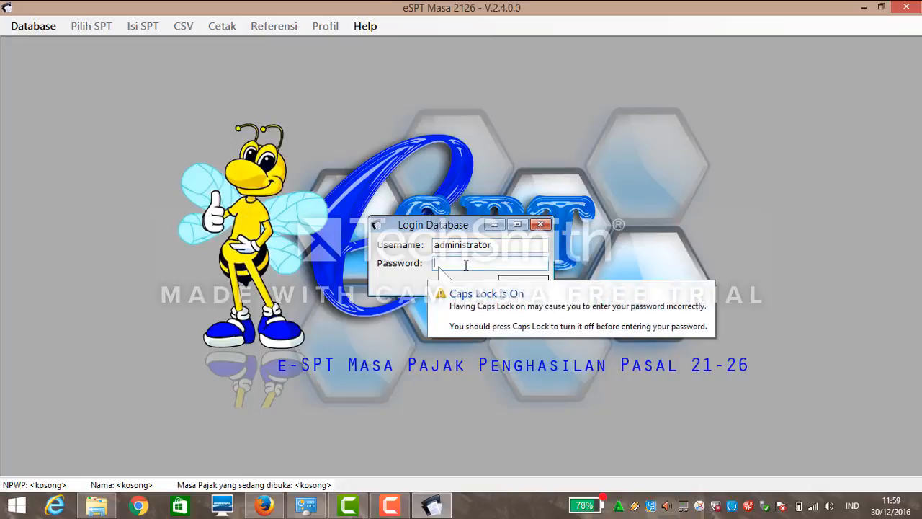
key(Caps_Lock)
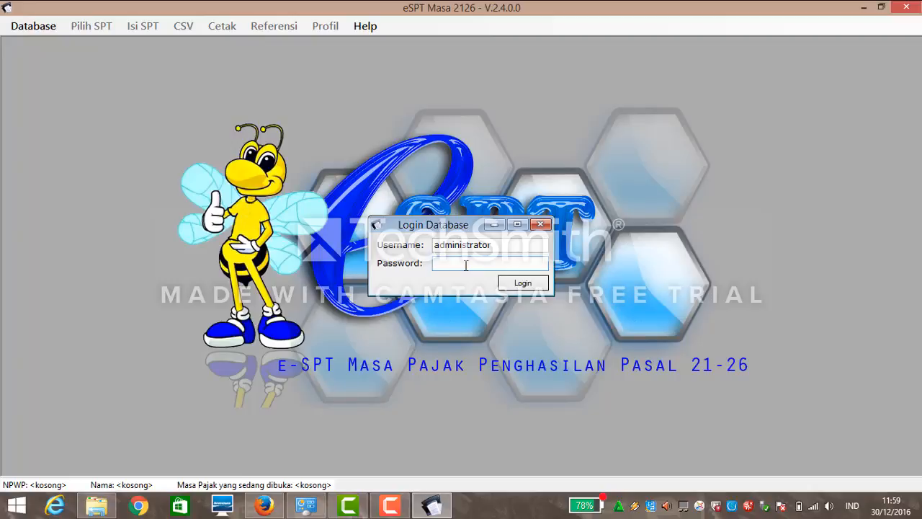
text(123)
click(533, 283)
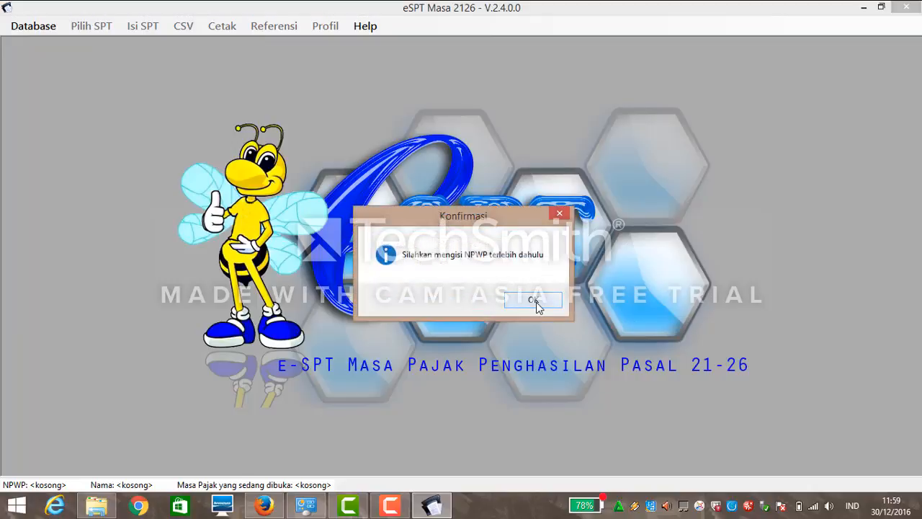
click(535, 301)
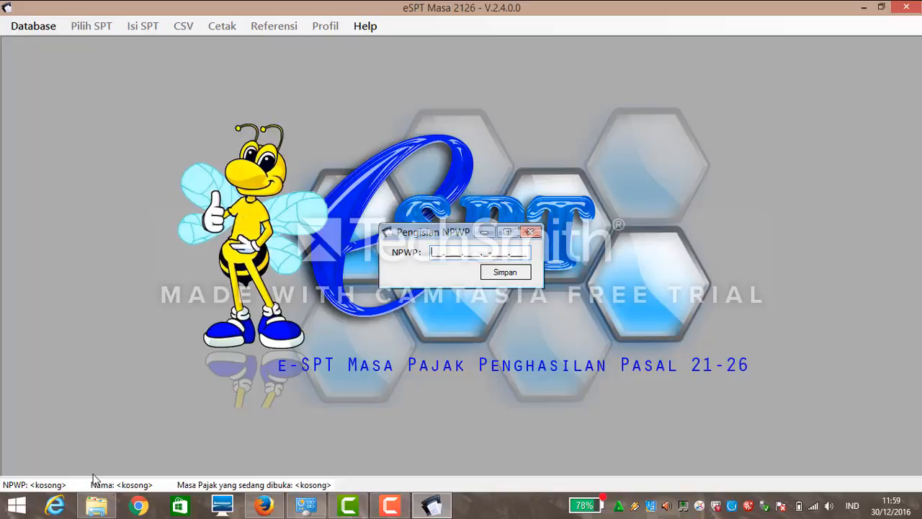
mouse_move(96, 504)
mouse_move(119, 437)
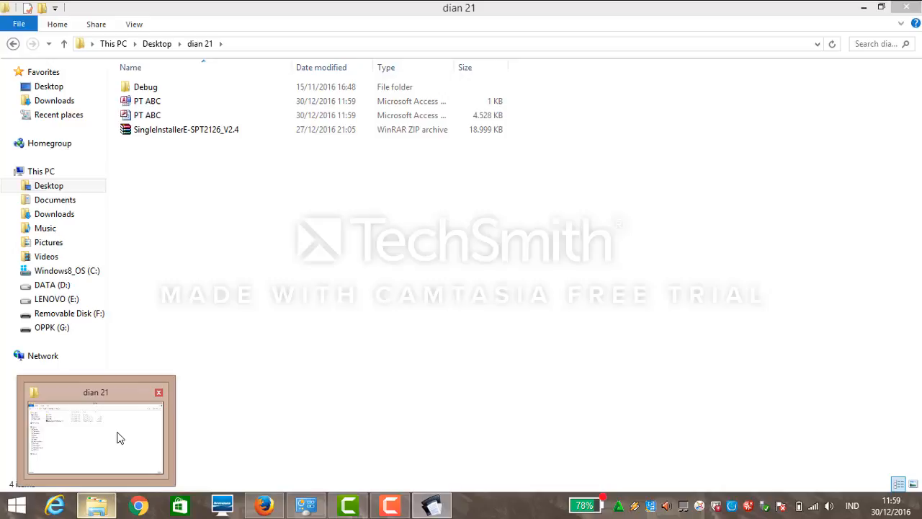
Open 'soal masa pajak terakhir21 tahun 2016' from the e-SPT PPh 21 folder on OPPK (G:).
click(120, 437)
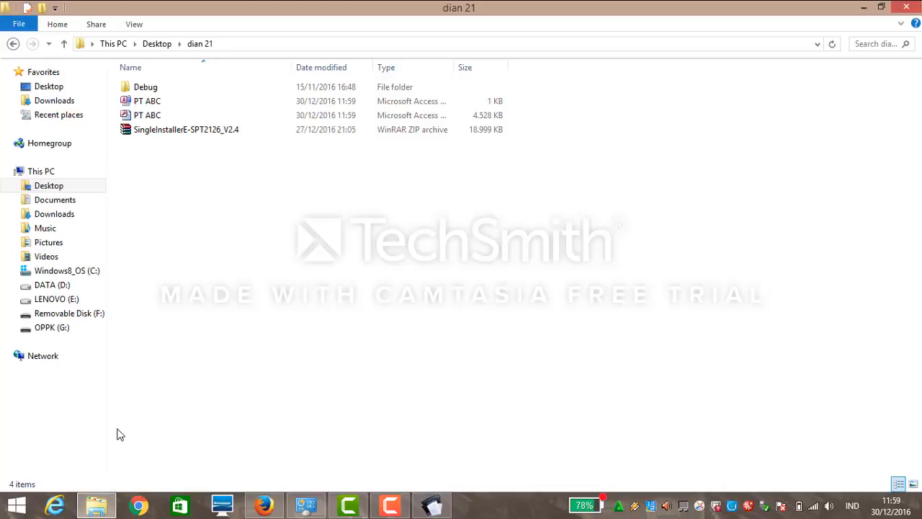
click(84, 322)
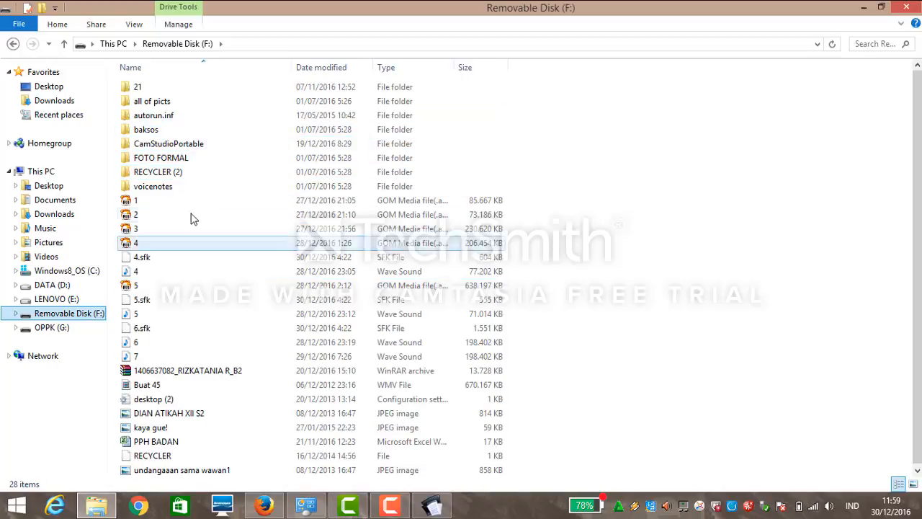
click(58, 328)
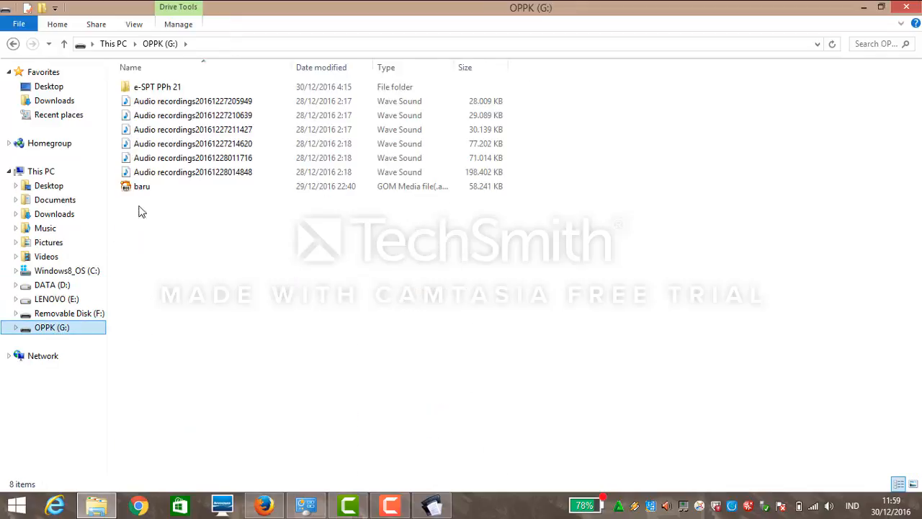
double_click(193, 90)
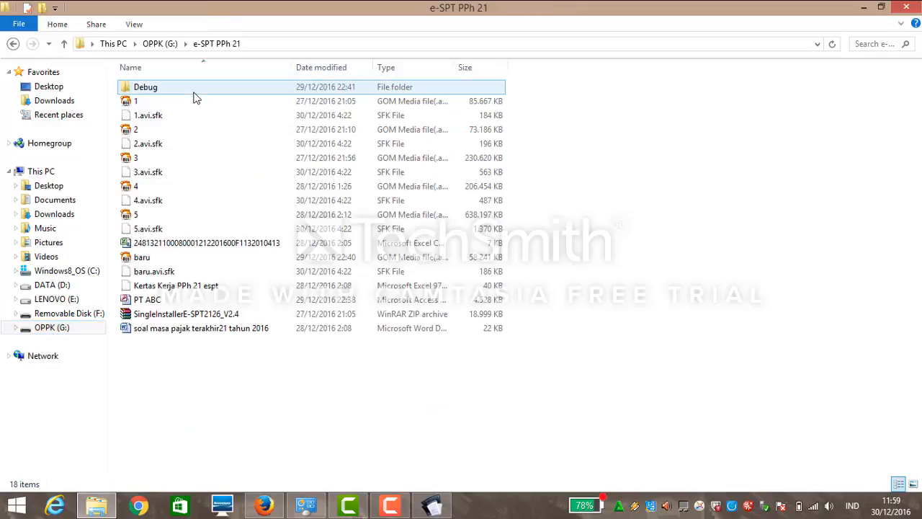
click(186, 287)
click(189, 328)
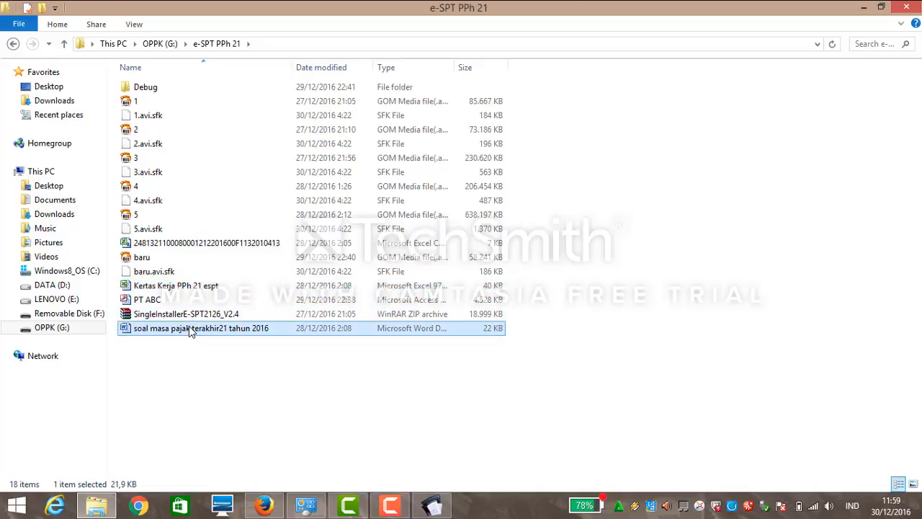
double_click(189, 328)
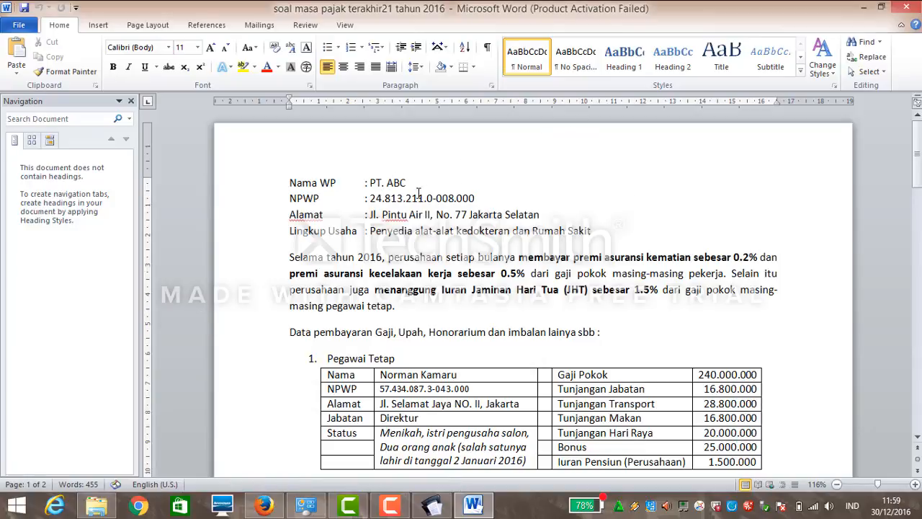
Copy PT ABC's NPWP from the exercise document, dismiss the Office activation notice, and minimize Word.
drag(369, 198, 464, 207)
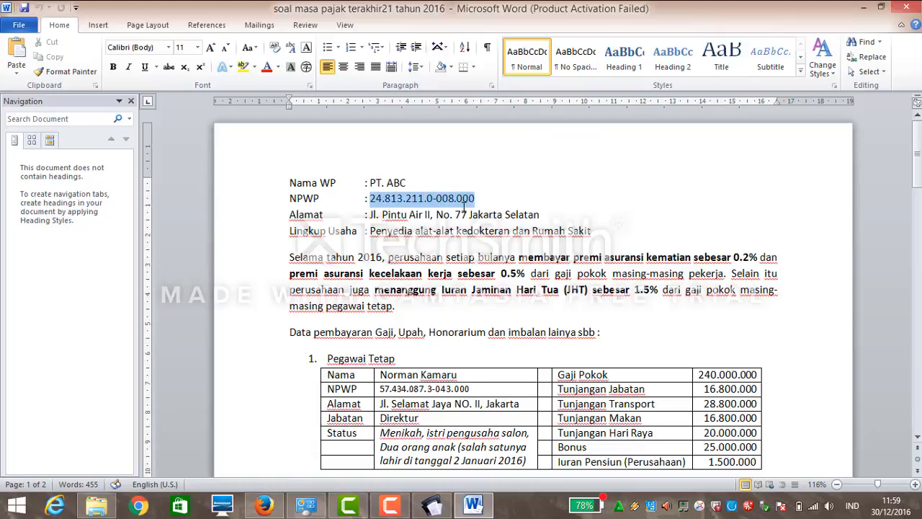
double_click(464, 204)
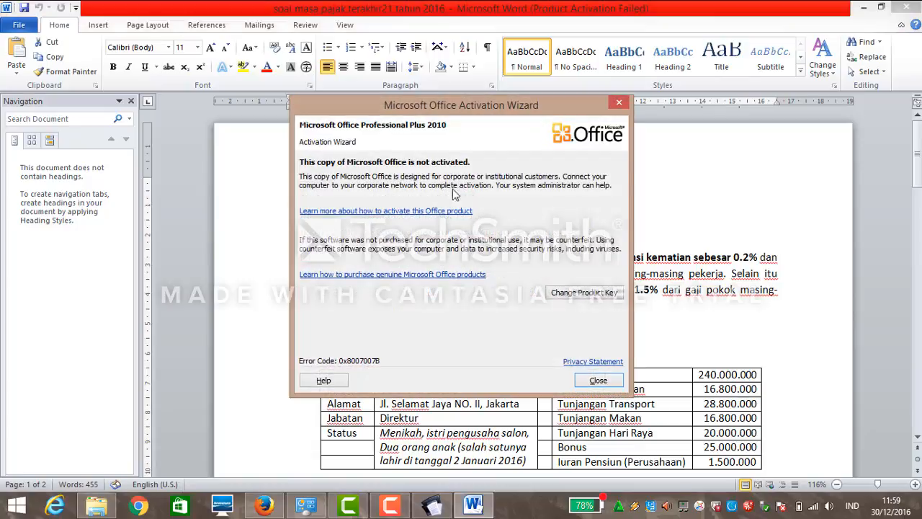
click(618, 102)
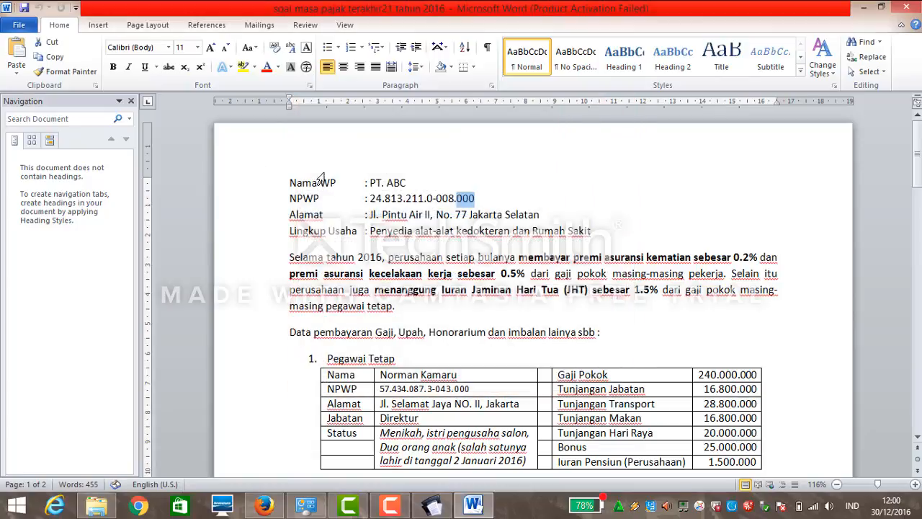
drag(370, 202, 469, 204)
key(ctrl+c)
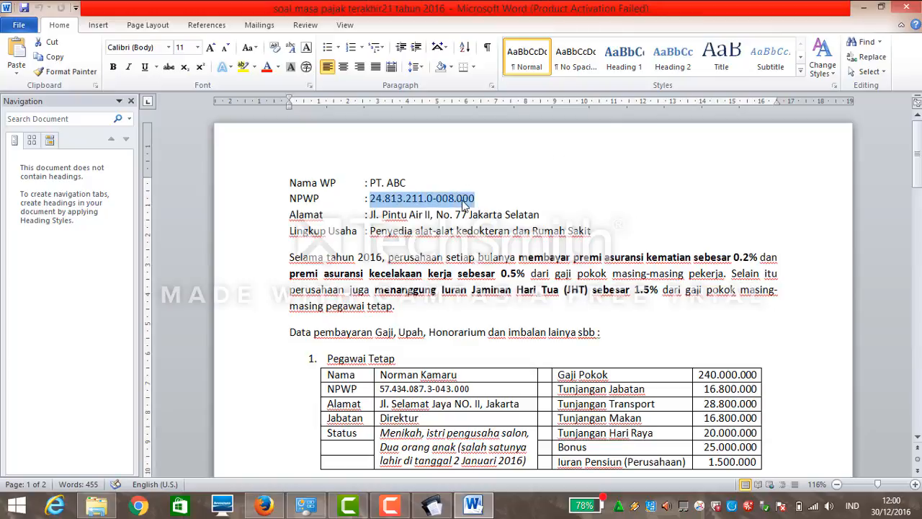
click(859, 7)
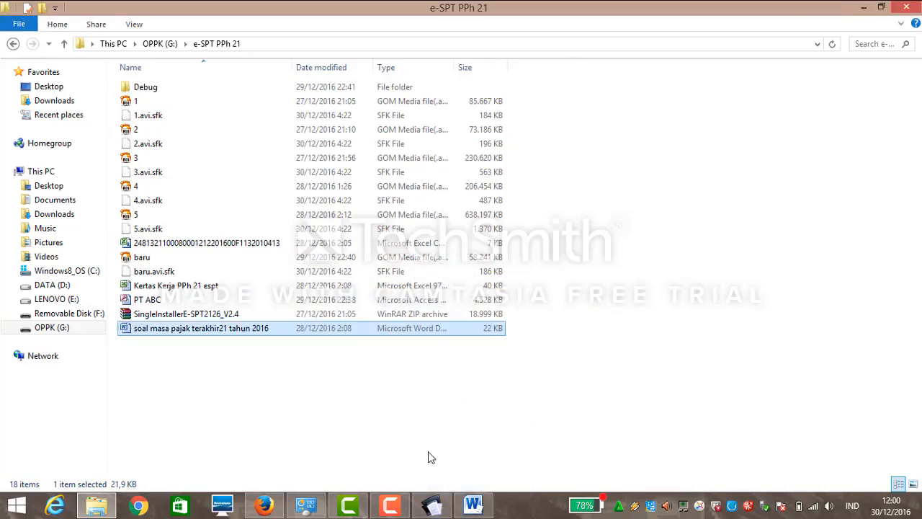
Paste PT ABC's NPWP into the e-SPT prompt and save it.
click(436, 505)
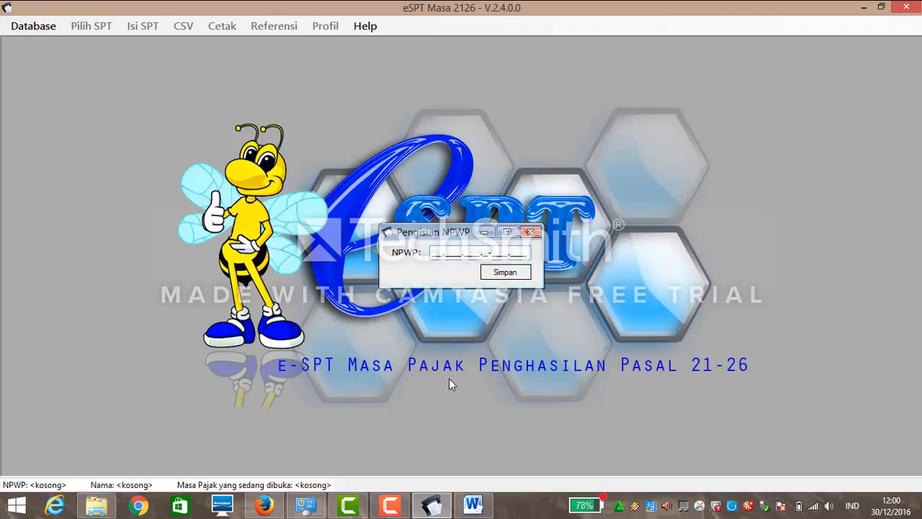
key(ctrl+v)
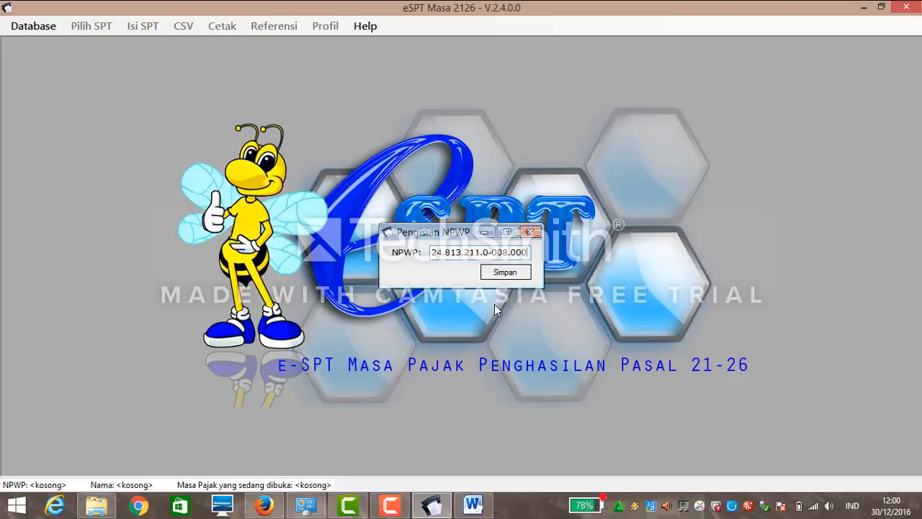
click(492, 274)
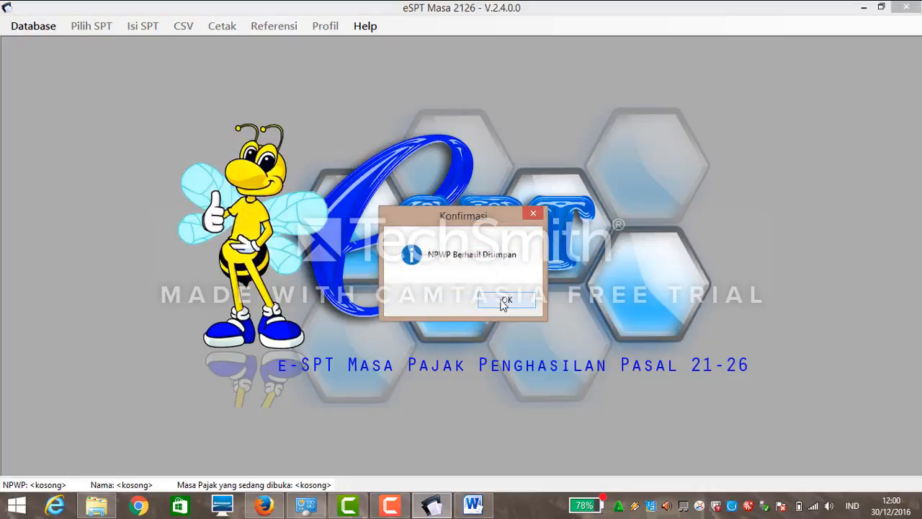
click(505, 300)
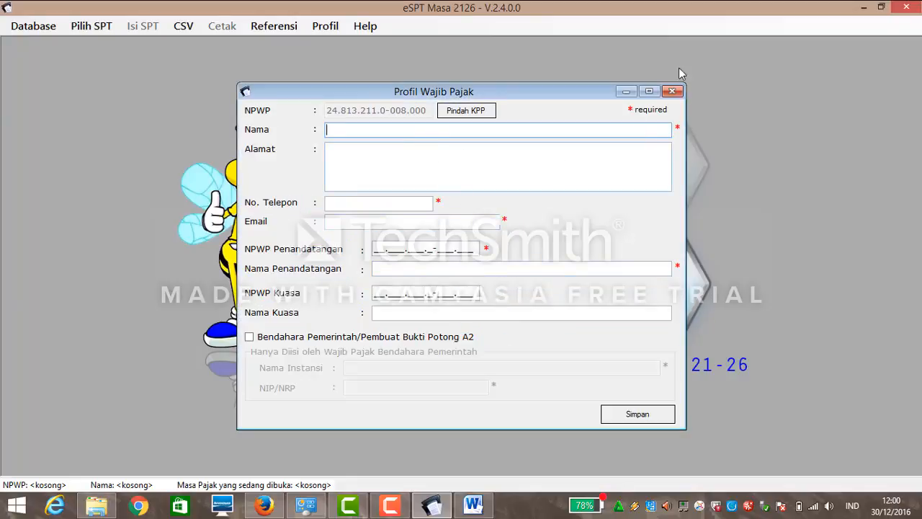
Arrange the e-SPT profile form and the Word exercise document side by side.
click(882, 7)
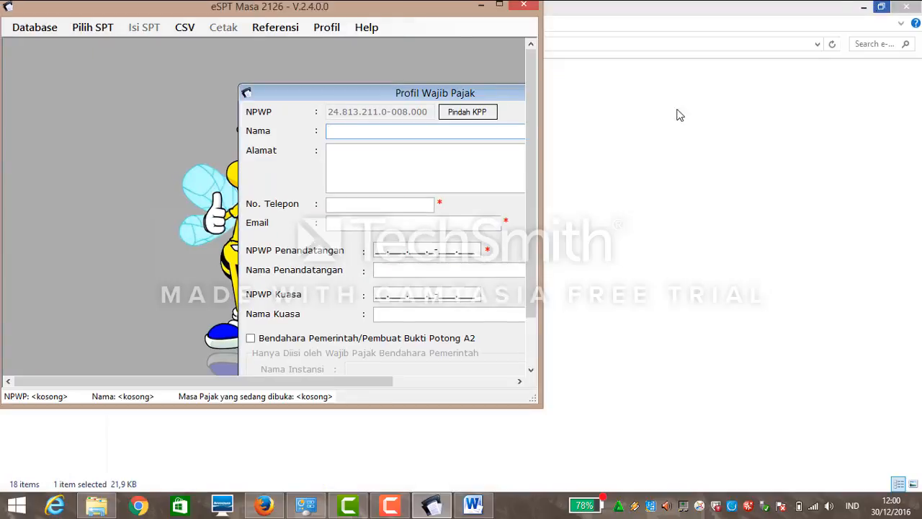
drag(230, 381, 336, 388)
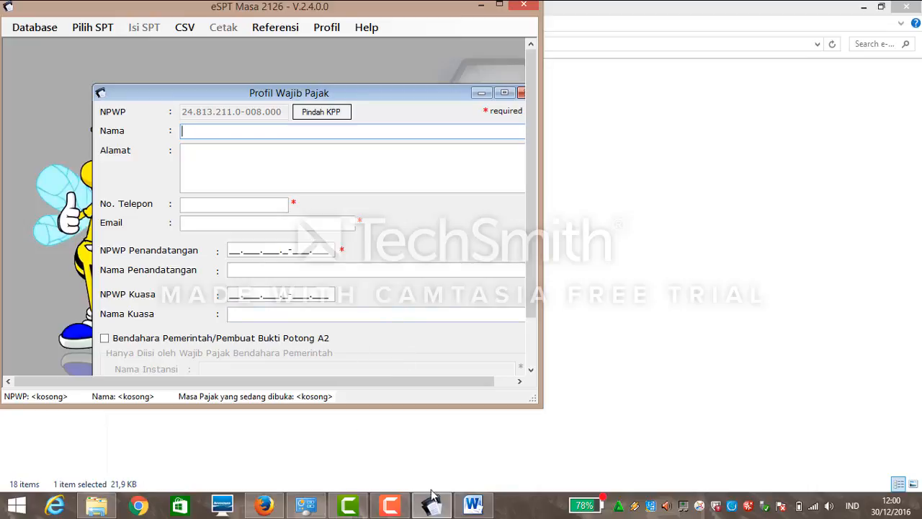
mouse_move(432, 504)
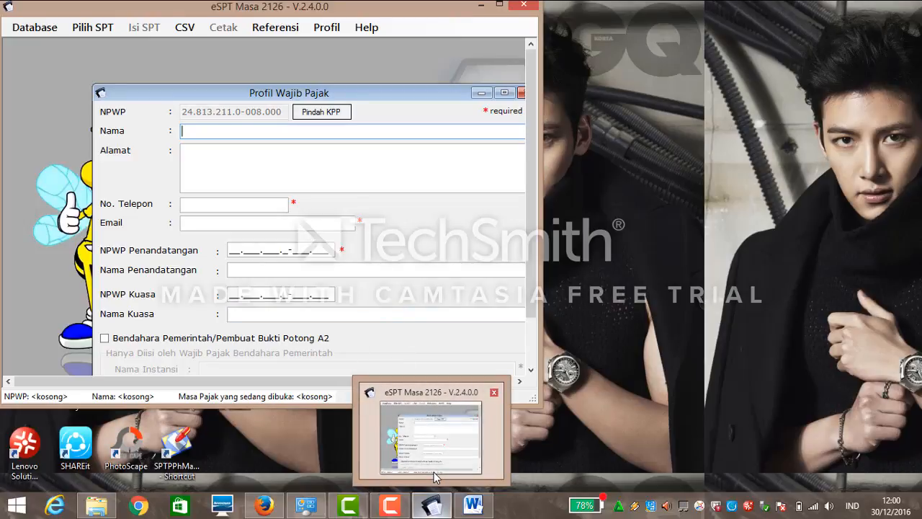
mouse_move(474, 507)
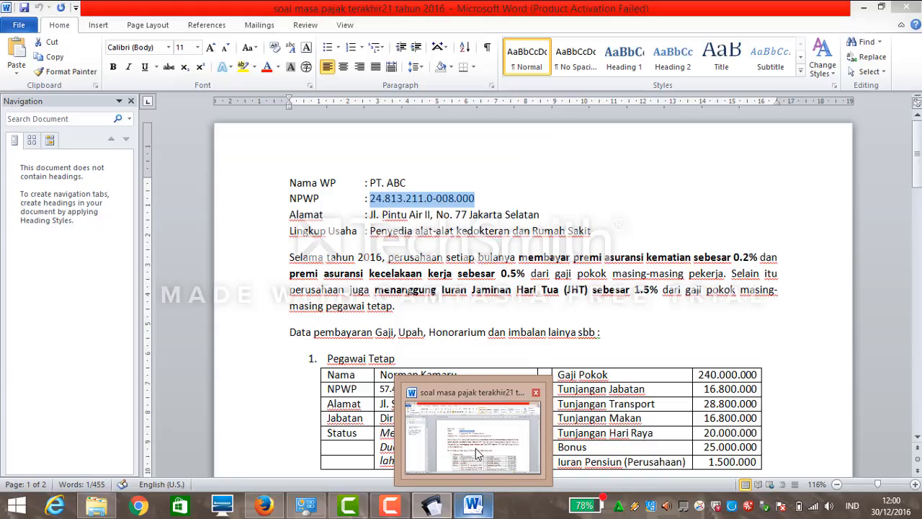
click(475, 448)
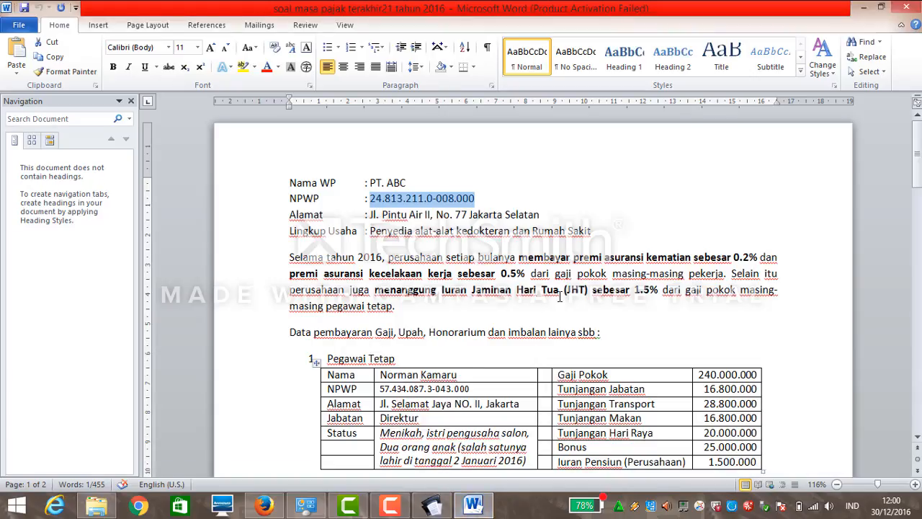
click(882, 9)
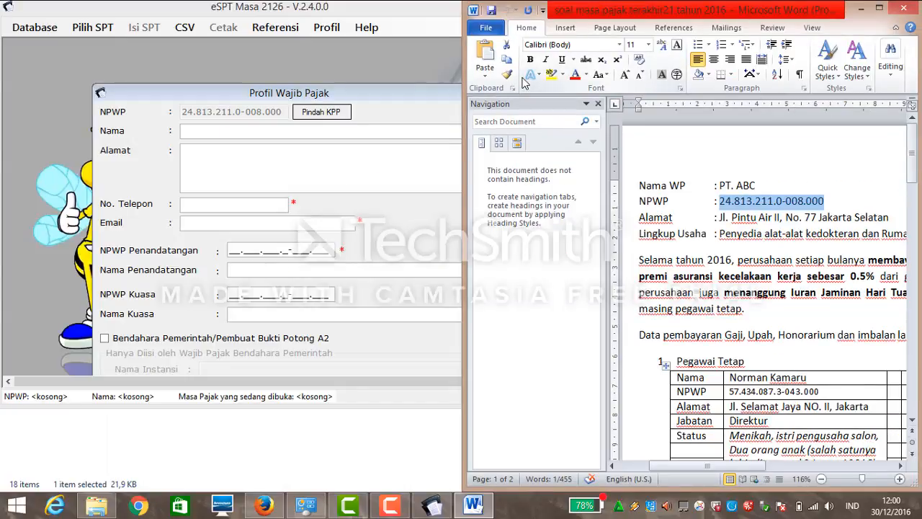
Fill in the profile name PT ABC, the address copied from Word, and the company phone number.
click(249, 132)
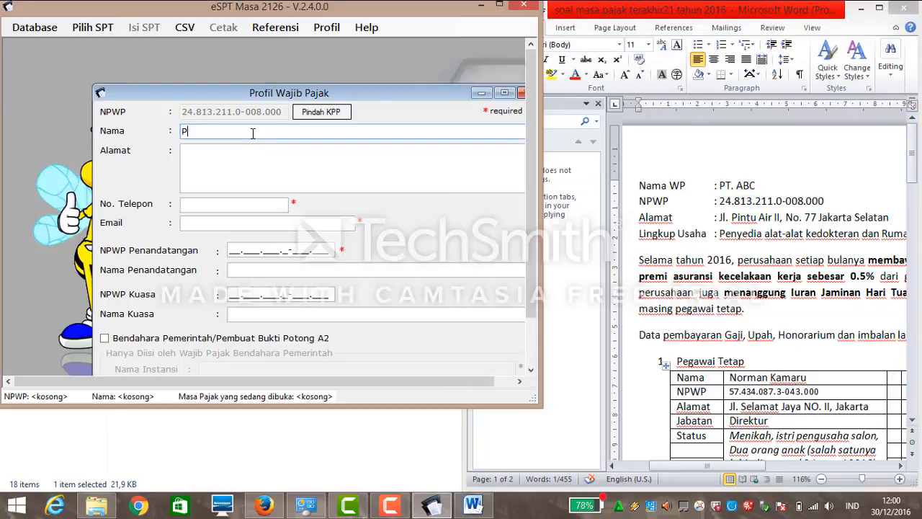
text(PT ABC)
click(269, 148)
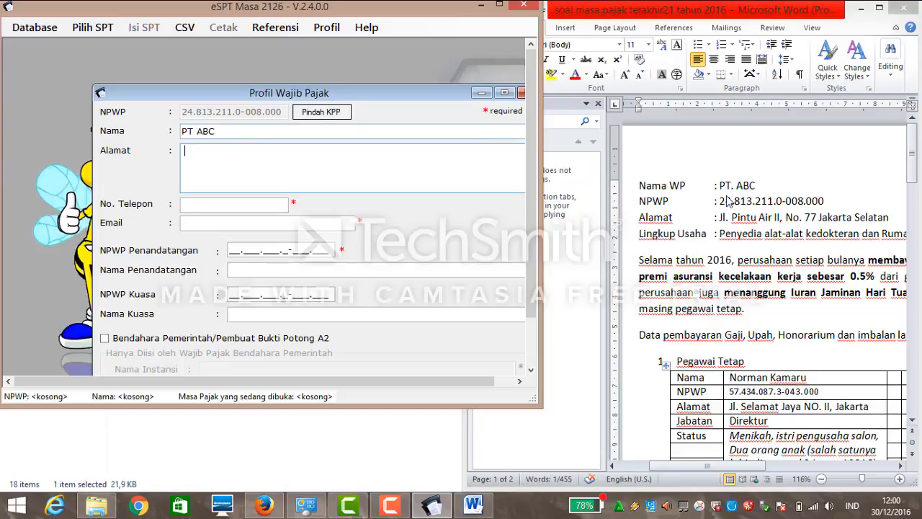
click(892, 219)
drag(893, 219, 718, 221)
key(ctrl+c)
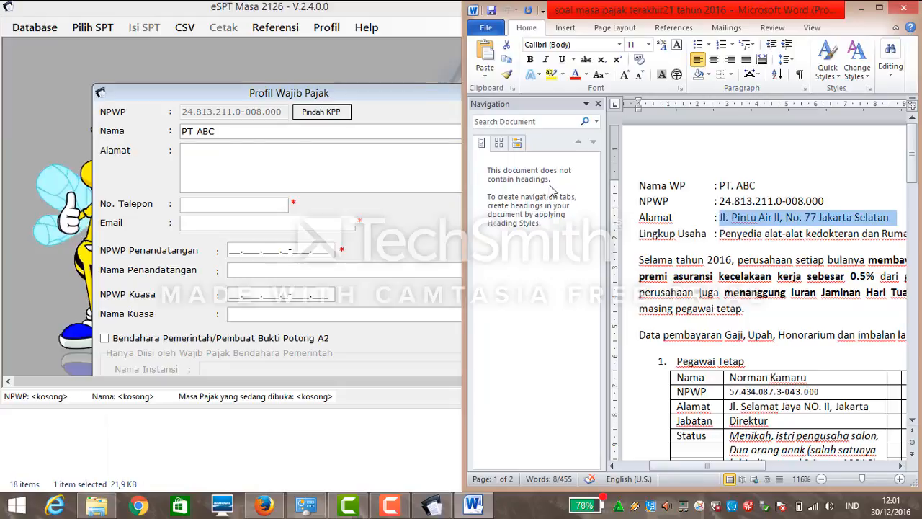
click(228, 156)
key(ctrl+v)
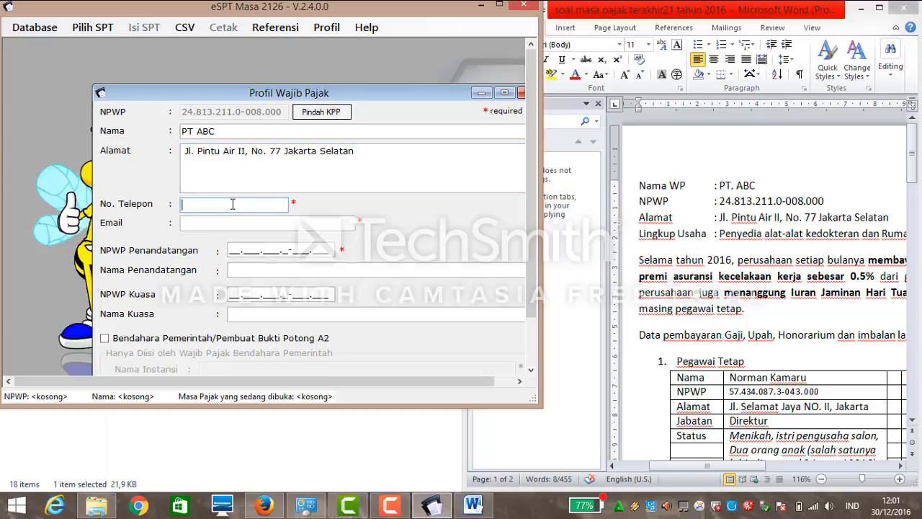
Enter the company e-mail and select the director's NPWP in the Word table.
click(264, 225)
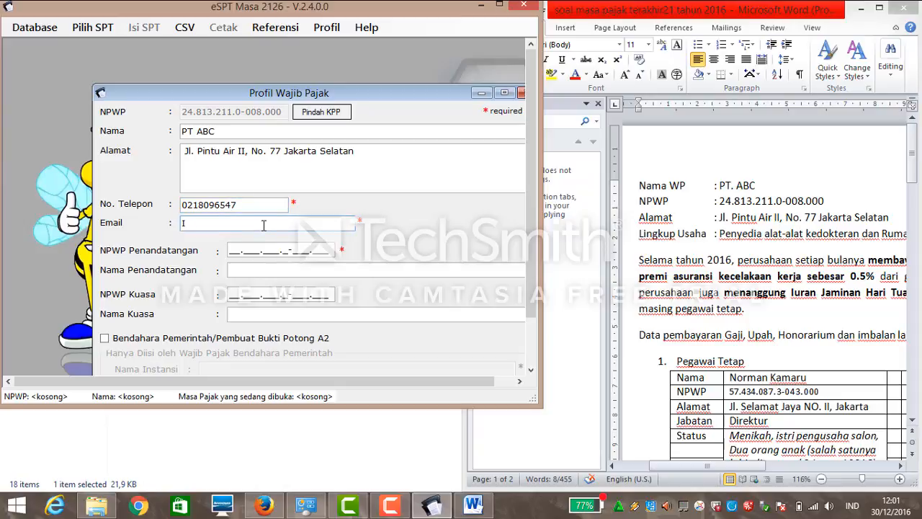
click(230, 248)
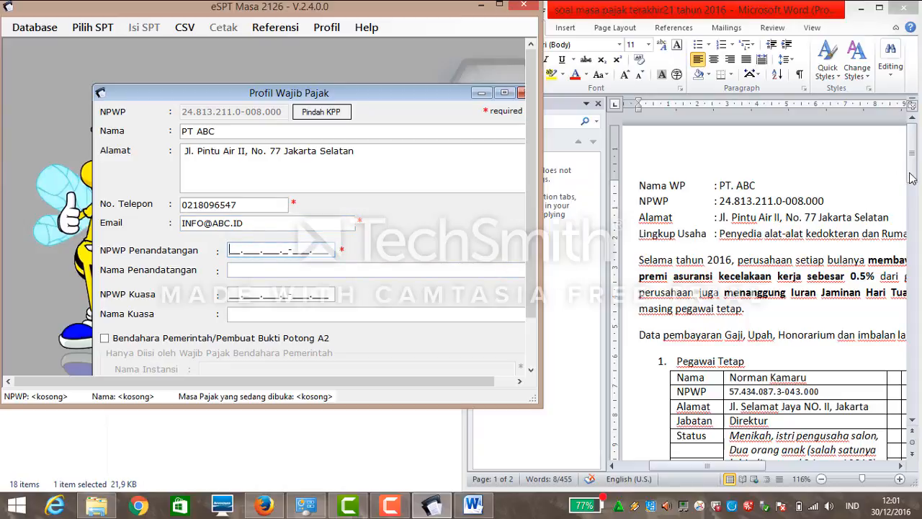
drag(912, 179, 913, 195)
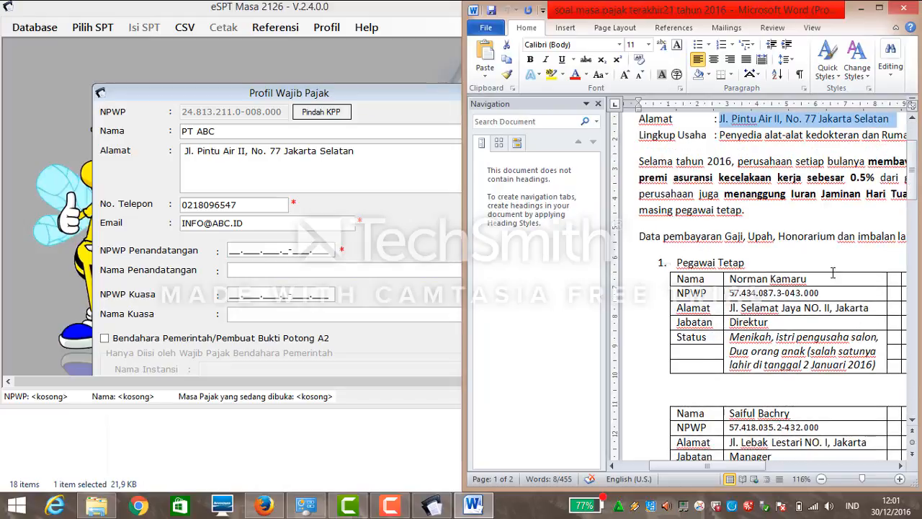
drag(821, 293, 729, 293)
key(ctrl+c)
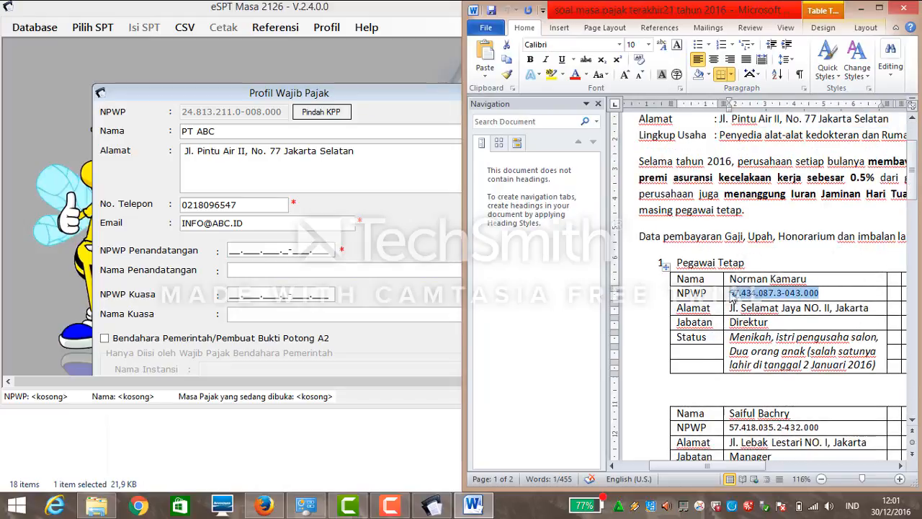
Paste the director's NPWP as signatory, enter the director's name, and save the profile.
click(229, 247)
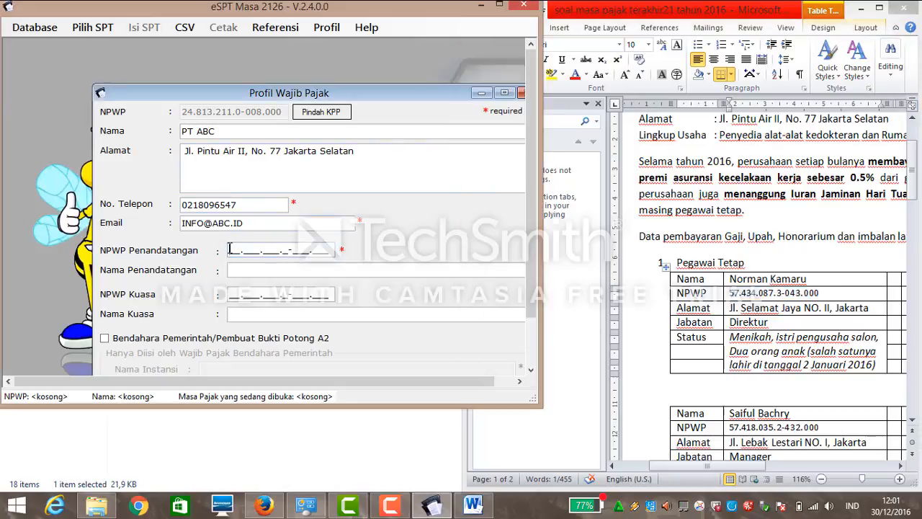
key(ctrl+v)
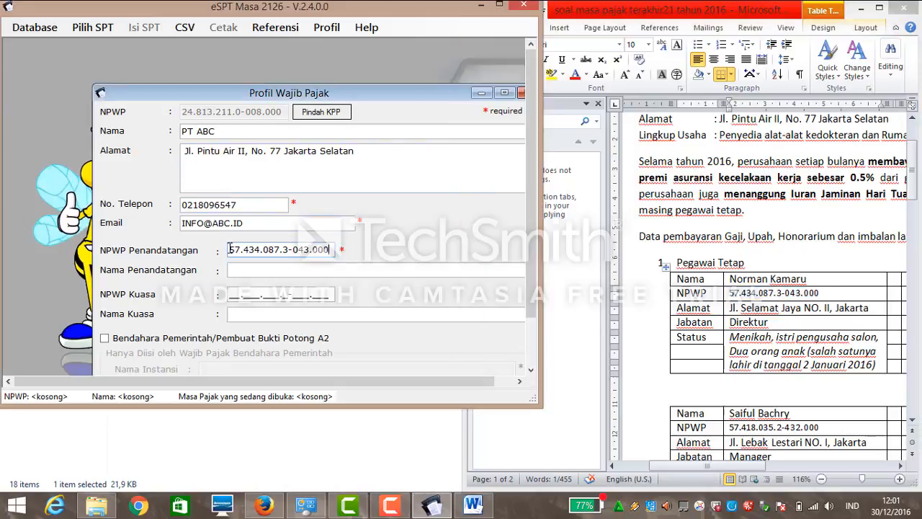
click(240, 267)
text(Nor)
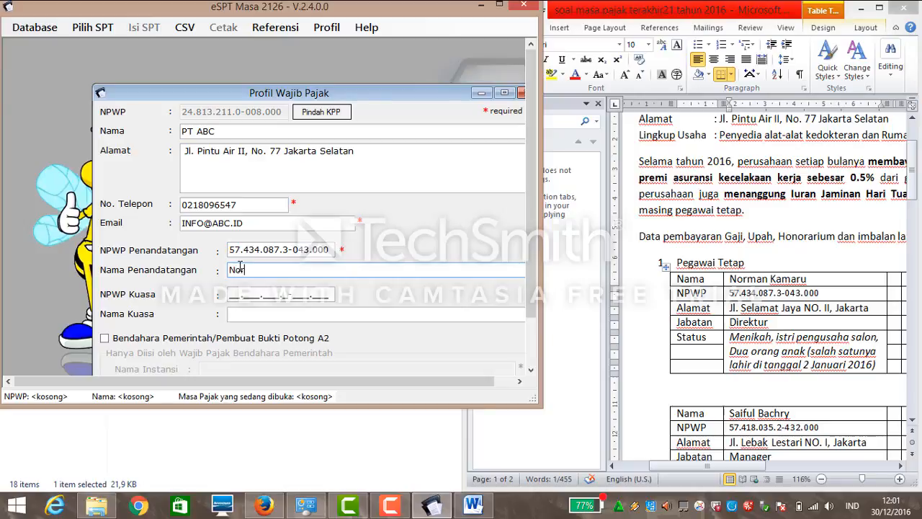
text(man Kamaru)
scroll(526, 308, down, 2)
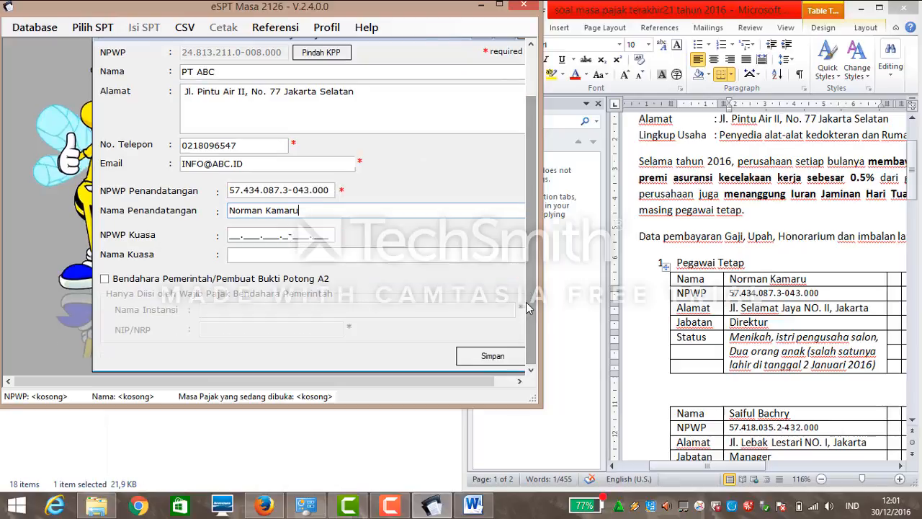
click(493, 357)
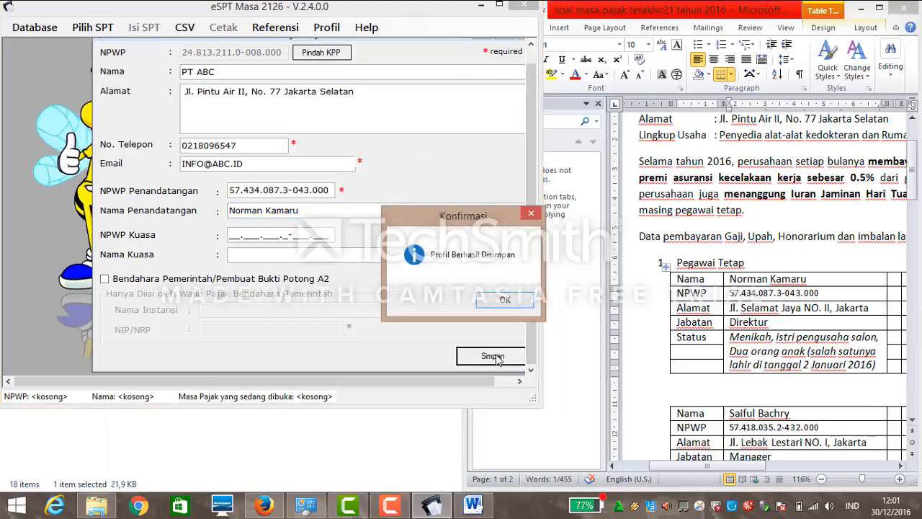
click(507, 304)
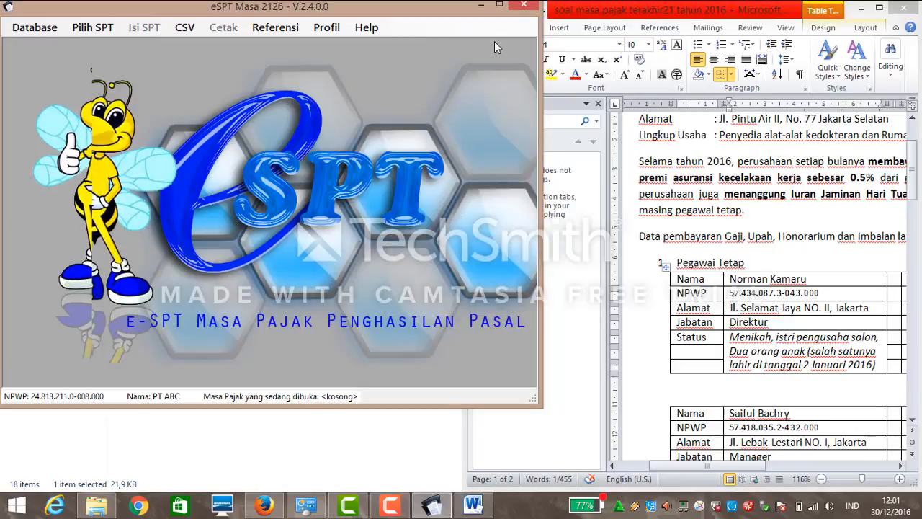
Maximize e-SPT, review the saved taxpayer profile, and browse the Referensi menu.
click(498, 5)
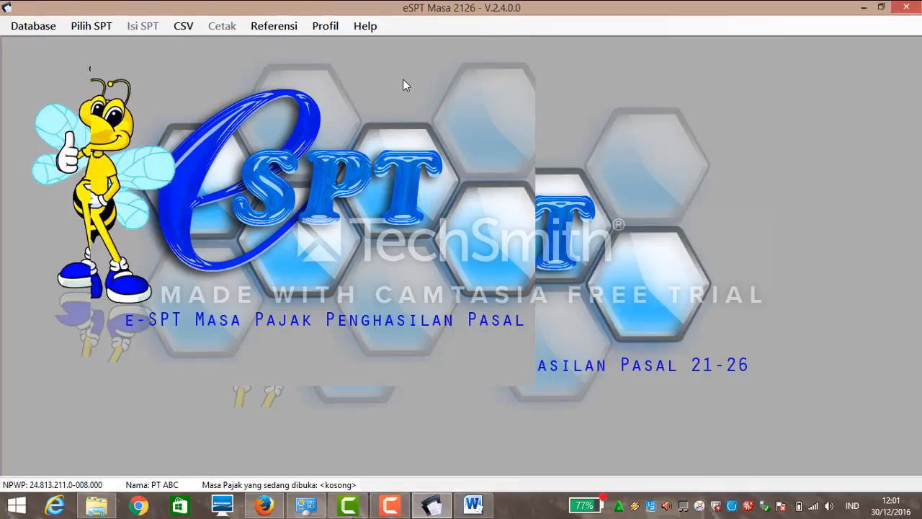
click(324, 26)
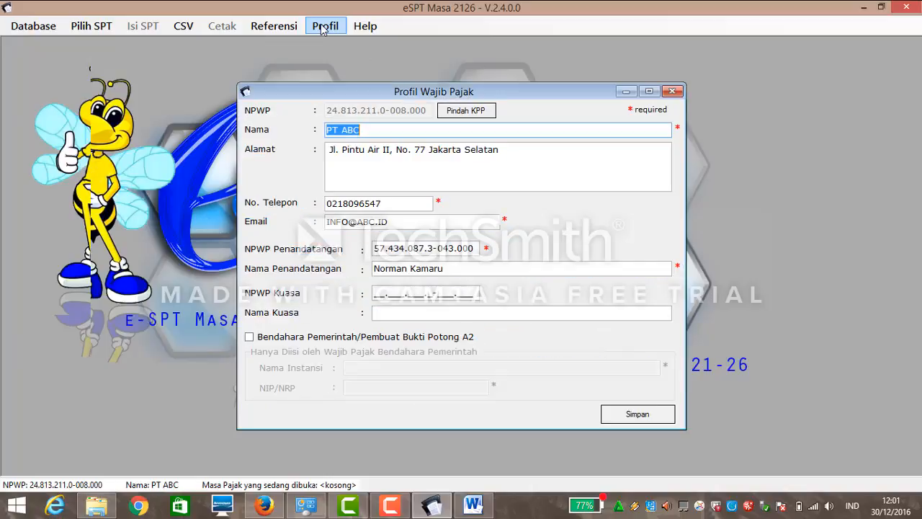
click(672, 92)
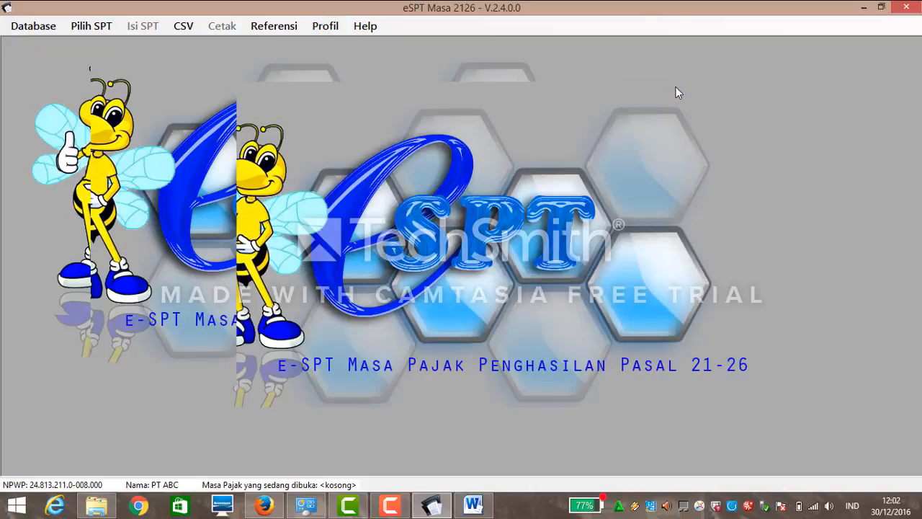
click(284, 33)
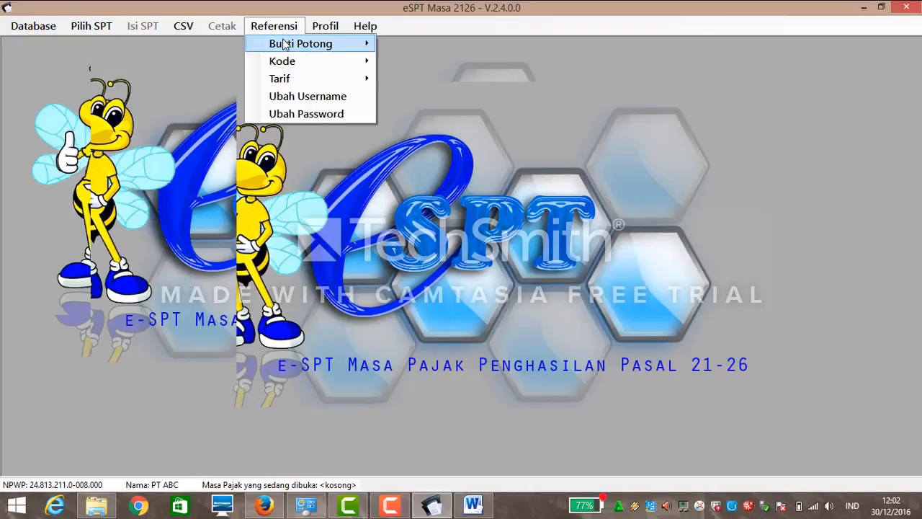
mouse_move(306, 86)
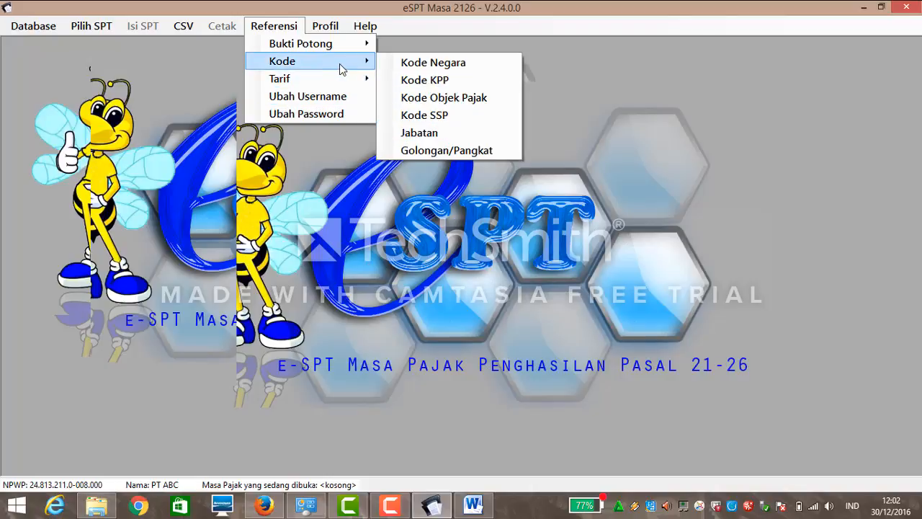
click(124, 85)
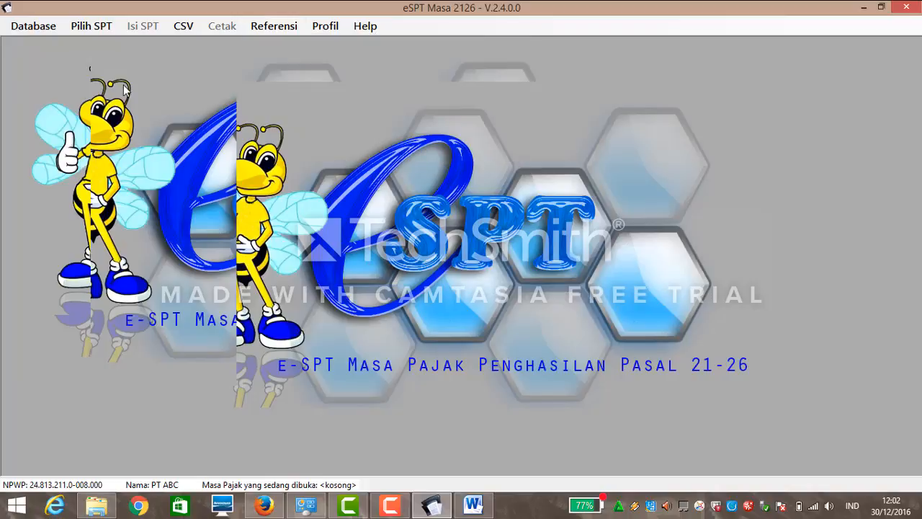
Create a new SPT for the Desember 2016 period.
click(82, 30)
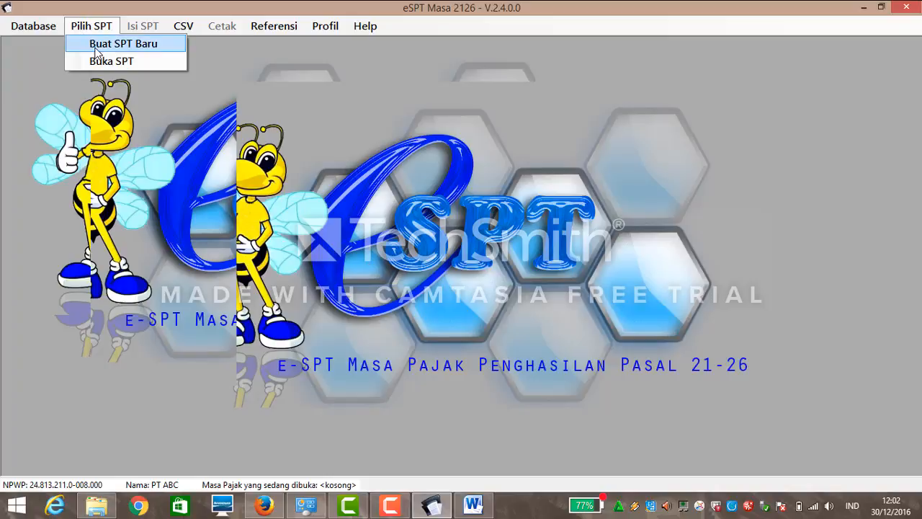
click(95, 42)
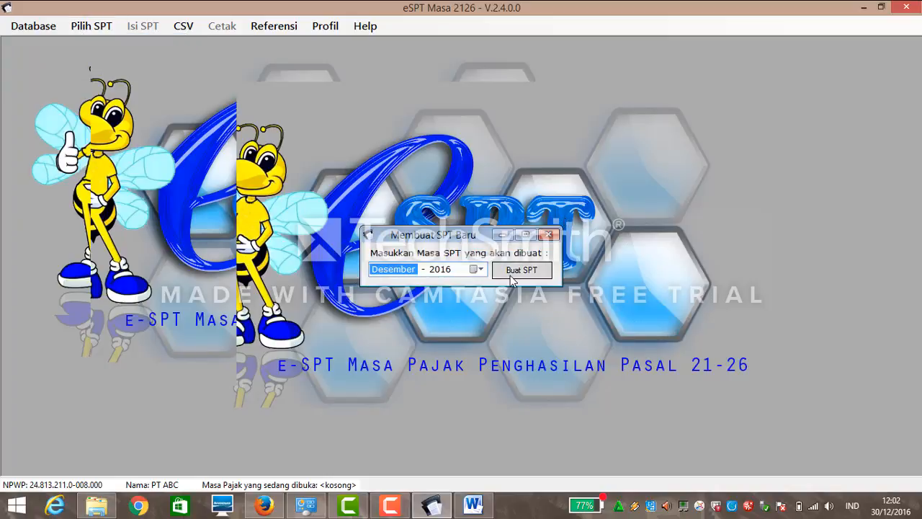
click(512, 279)
click(510, 297)
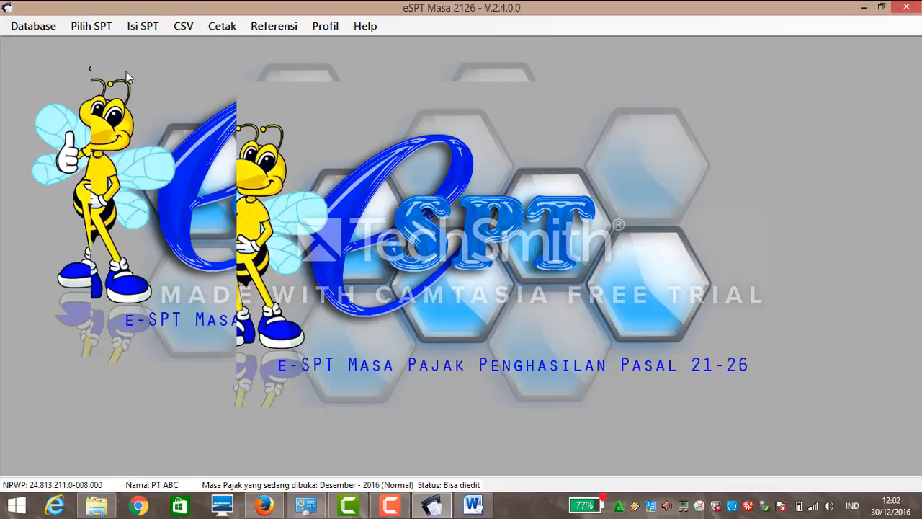
Browse the SPT menus through to Referensi > Kode.
click(146, 27)
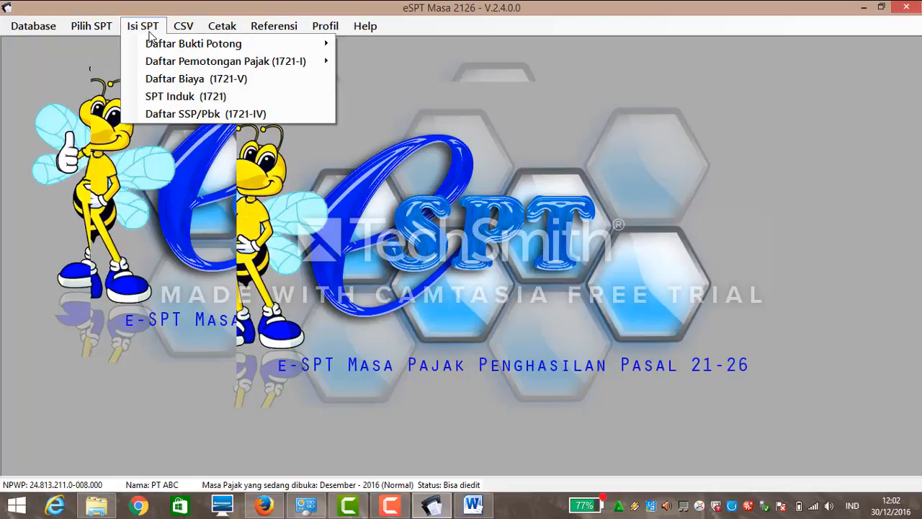
mouse_move(254, 29)
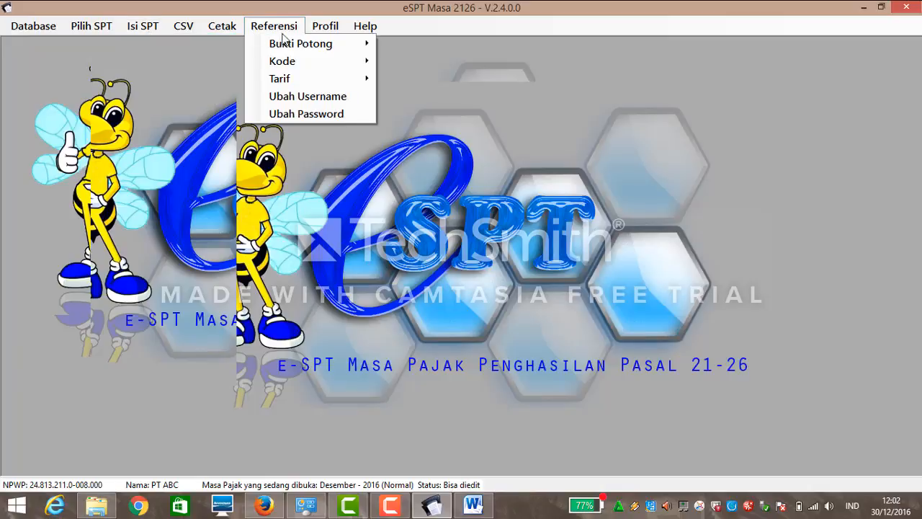
mouse_move(335, 50)
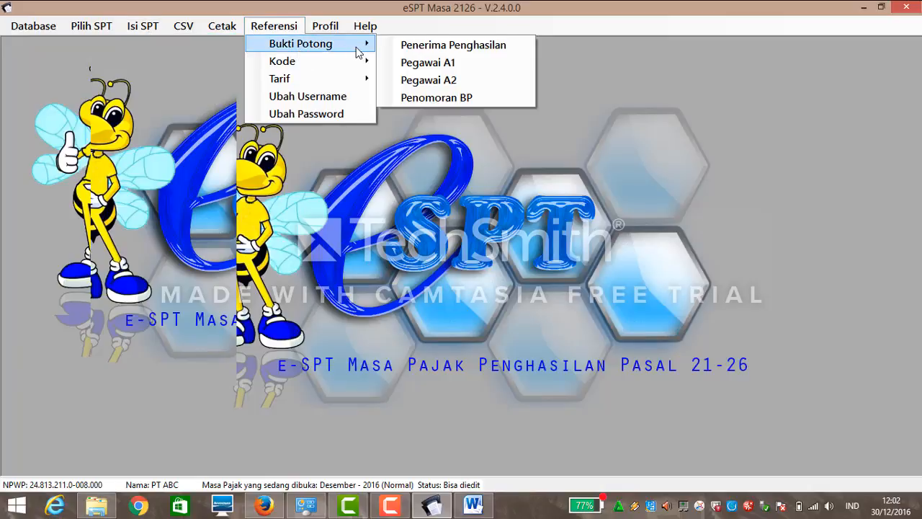
mouse_move(359, 60)
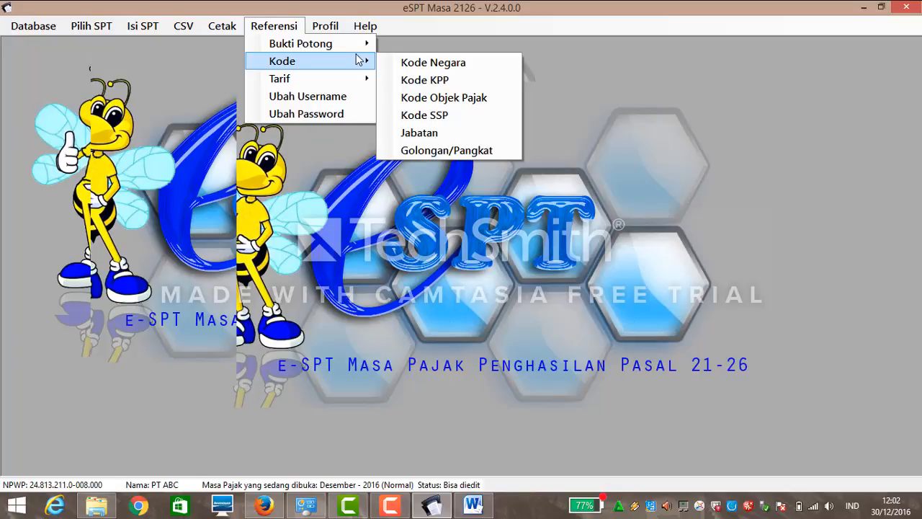
Add a new Direktur entry to the Referensi Jabatan list and save it.
click(432, 139)
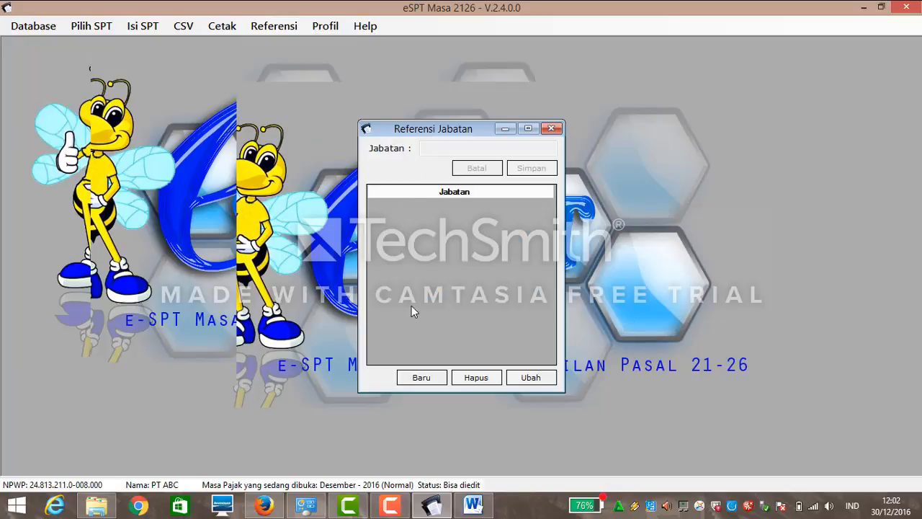
click(422, 377)
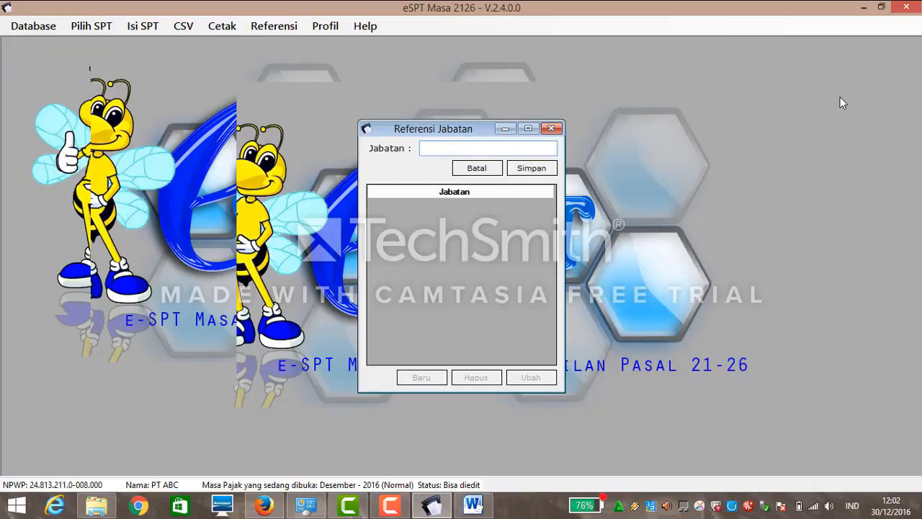
click(881, 6)
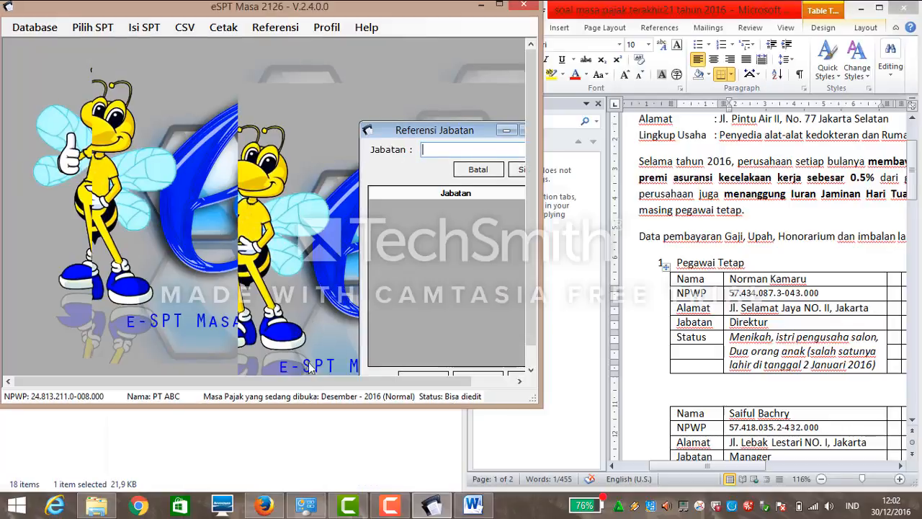
drag(308, 382, 348, 382)
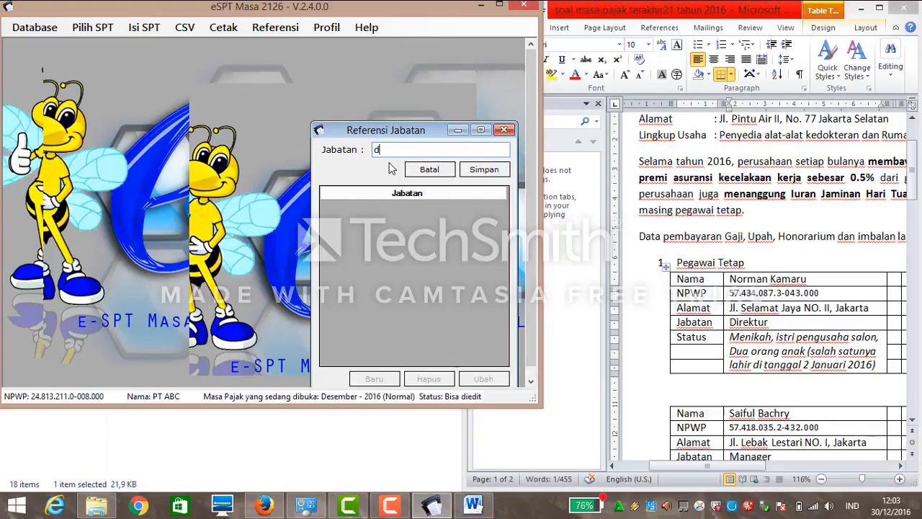
text(d)
double_click(368, 149)
text(d)
text(Direktur)
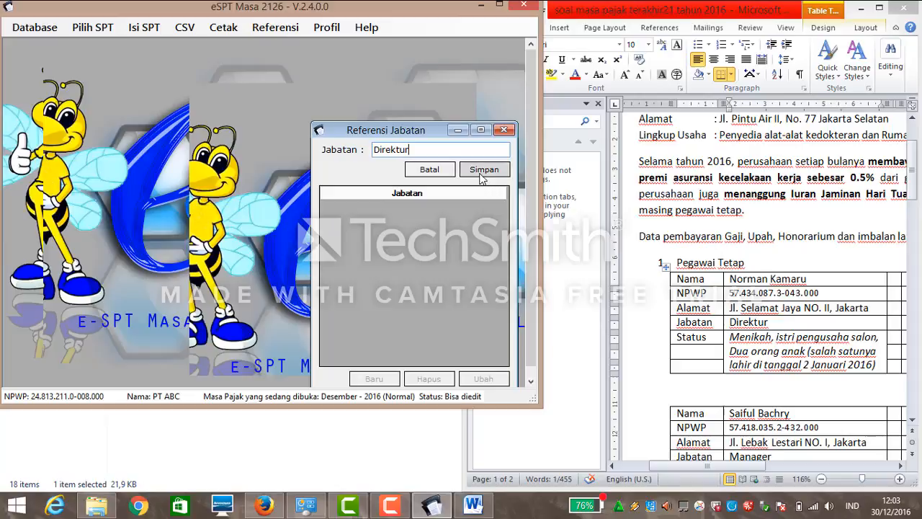
click(481, 173)
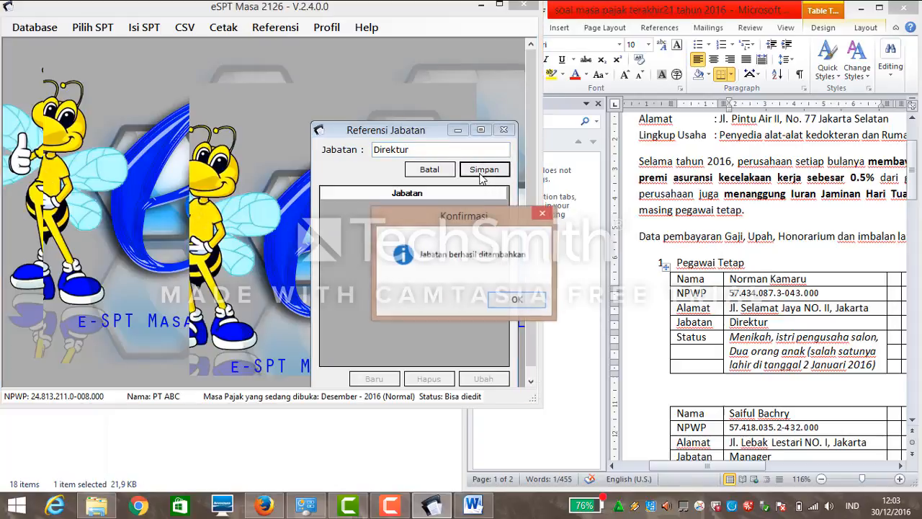
click(525, 298)
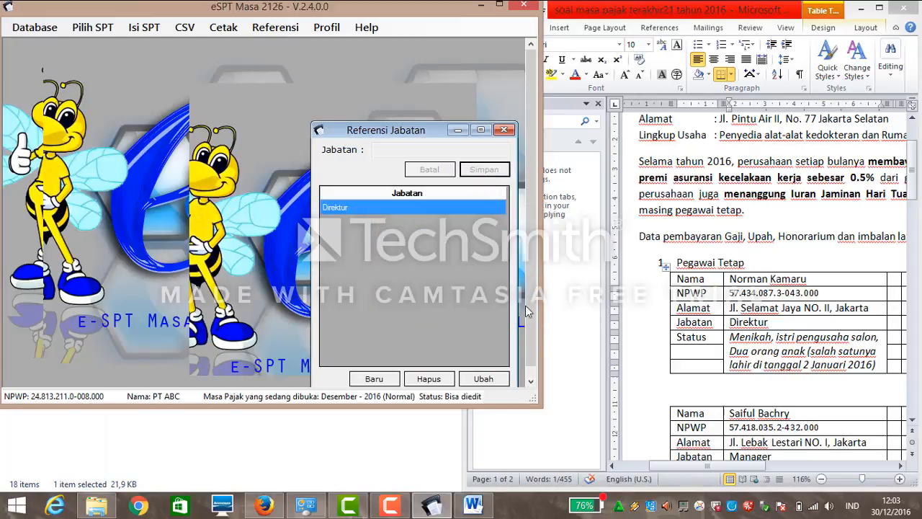
Add a new 'Manager' entry to Referensi Jabatan, save it, and confirm the success message.
click(382, 381)
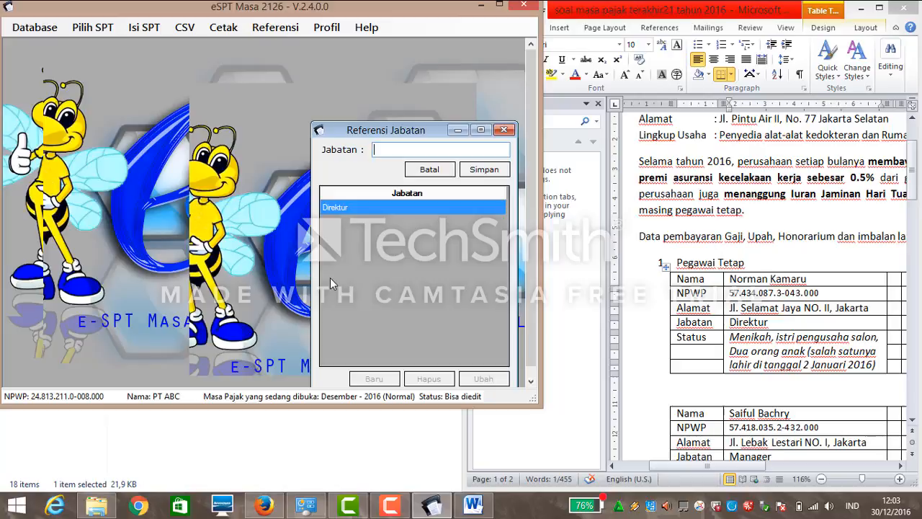
key(BackSpace)
text(ma)
key(BackSpace)
key(BackSpace)
text(Manager)
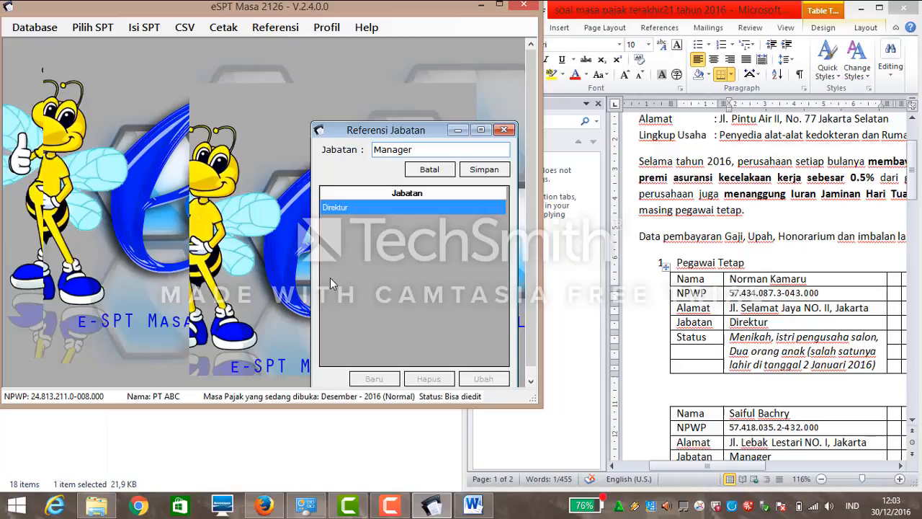
click(472, 177)
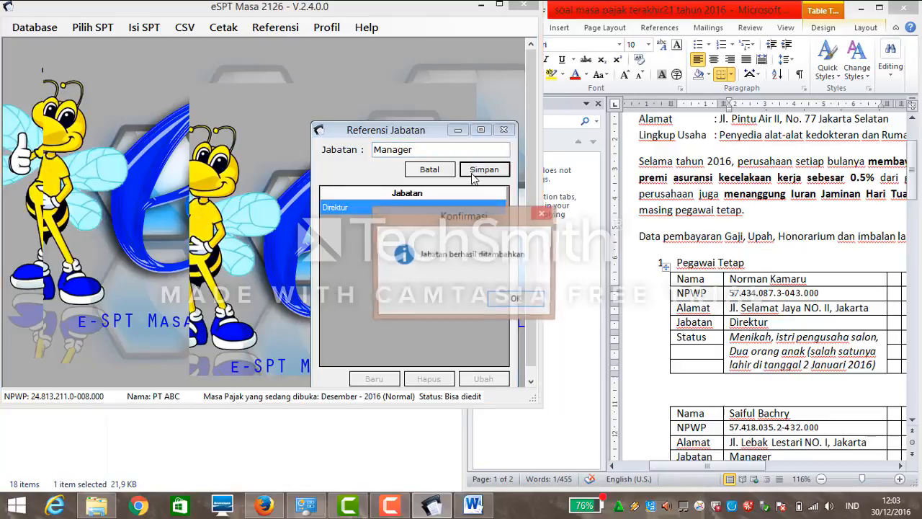
click(517, 298)
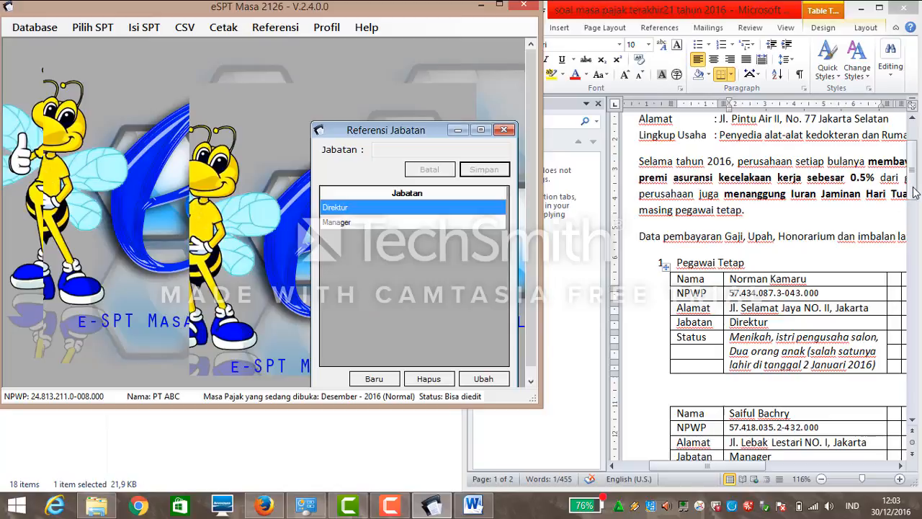
Create a 'Staff' job position in Referensi Jabatan, save it, and confirm.
drag(913, 187, 913, 241)
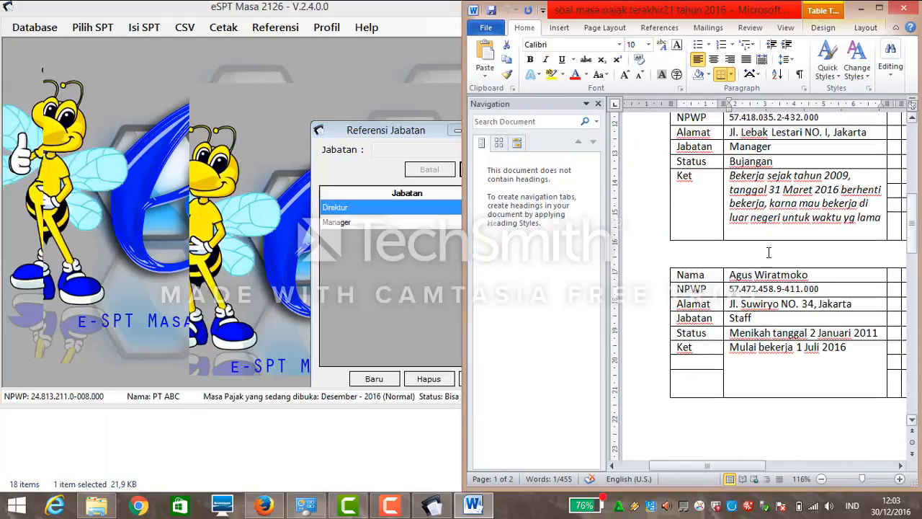
click(377, 264)
click(374, 379)
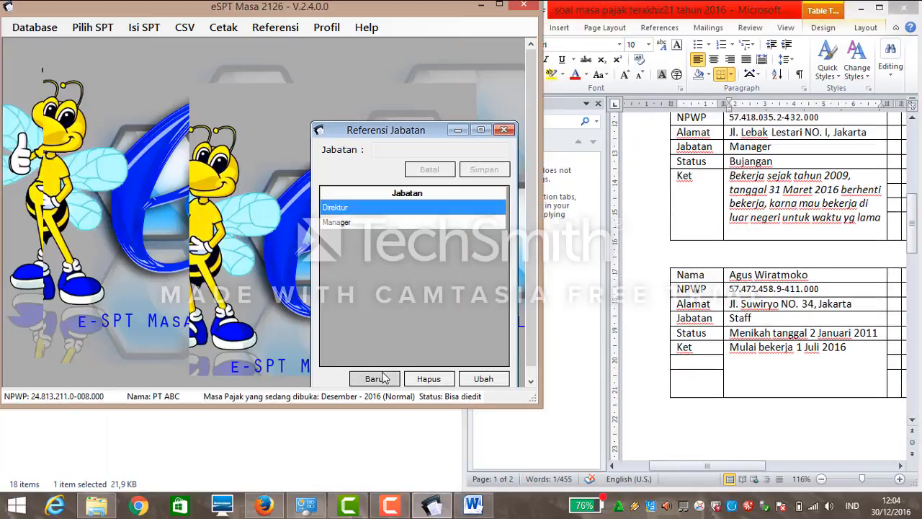
text(Staff)
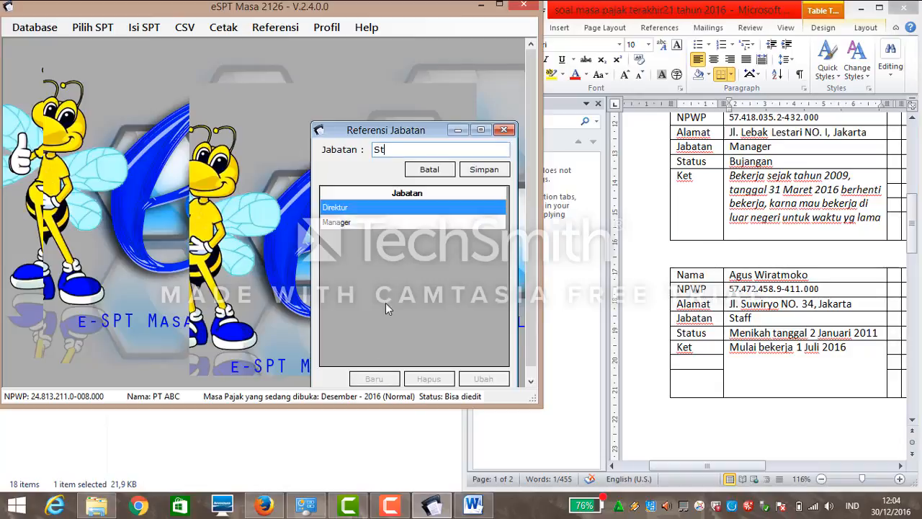
click(485, 171)
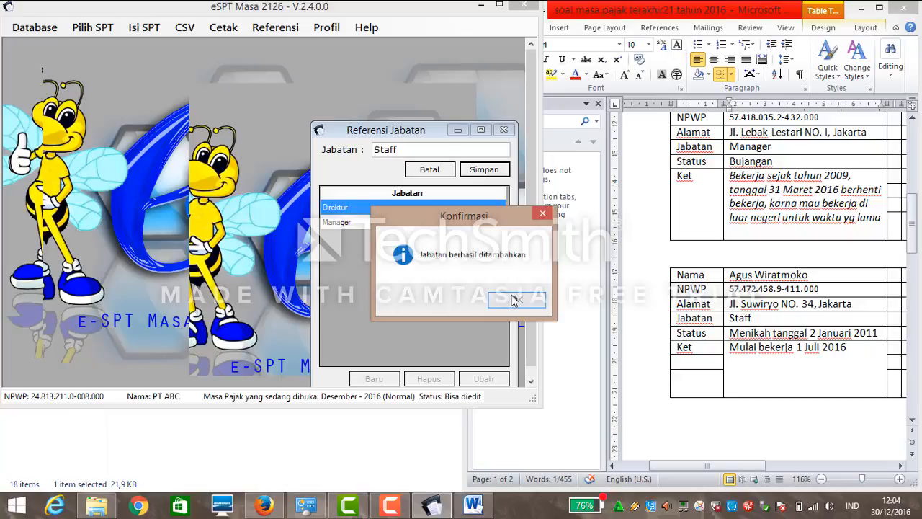
click(517, 299)
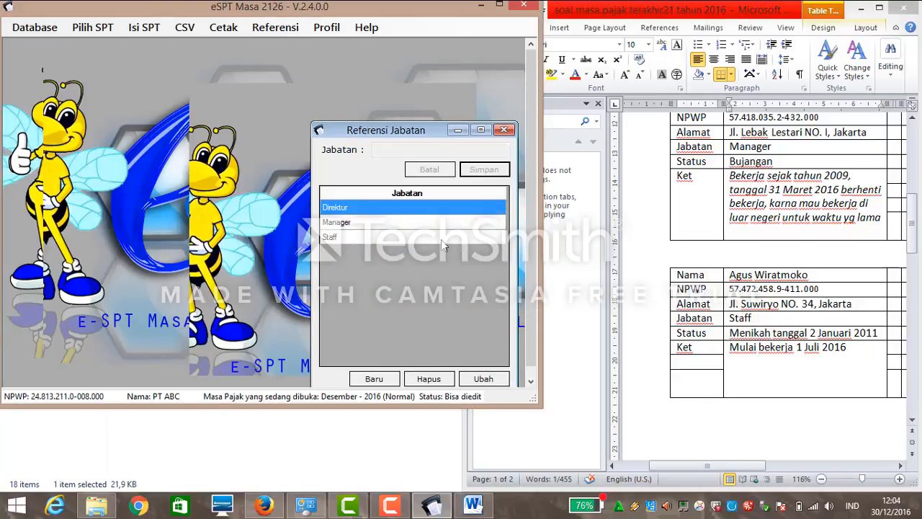
Close Referensi Jabatan and open Referensi > Bukti Potong > Penerima Penghasilan.
click(503, 130)
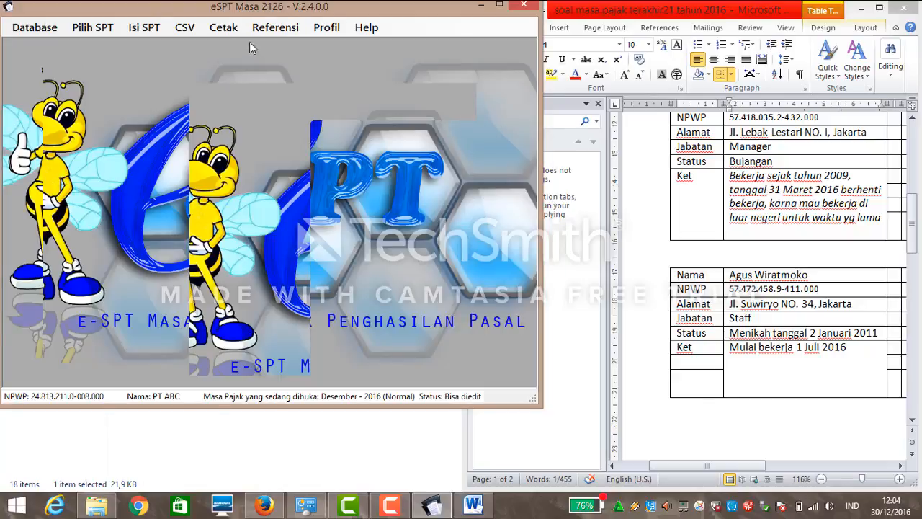
click(259, 30)
mouse_move(272, 45)
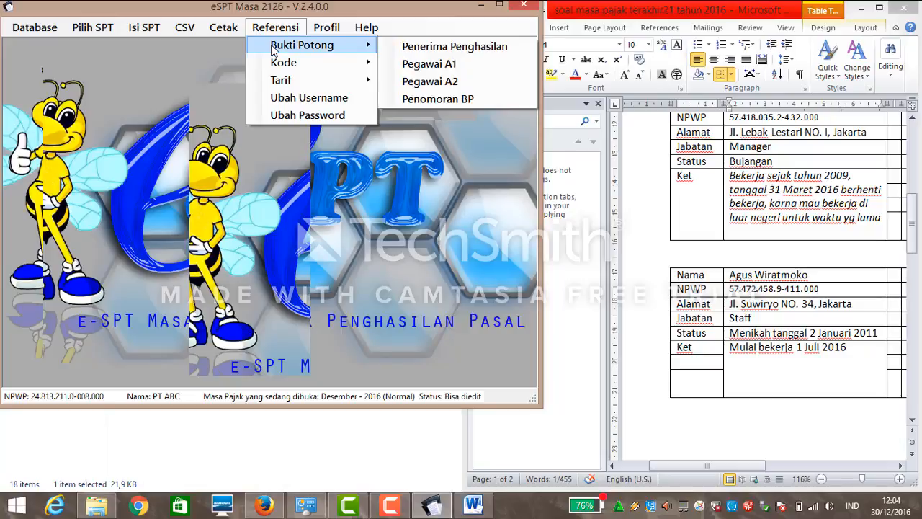
mouse_move(278, 63)
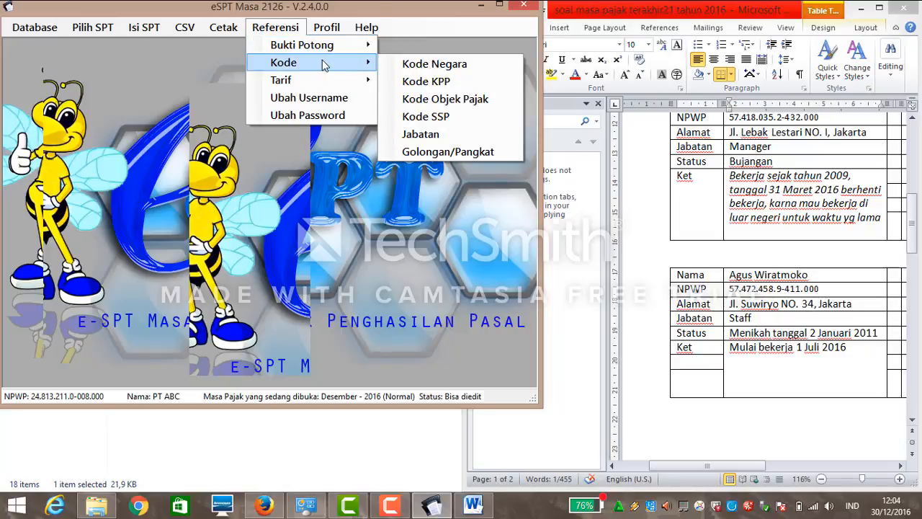
mouse_move(328, 80)
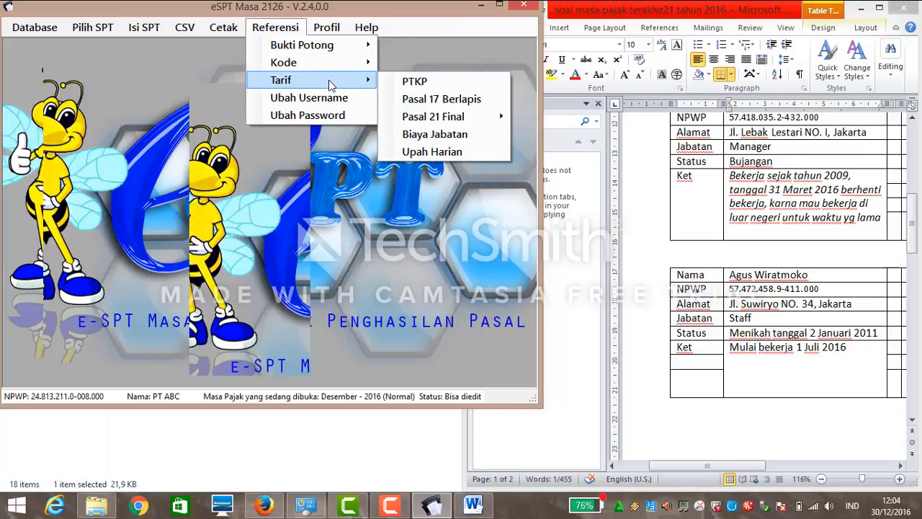
click(328, 31)
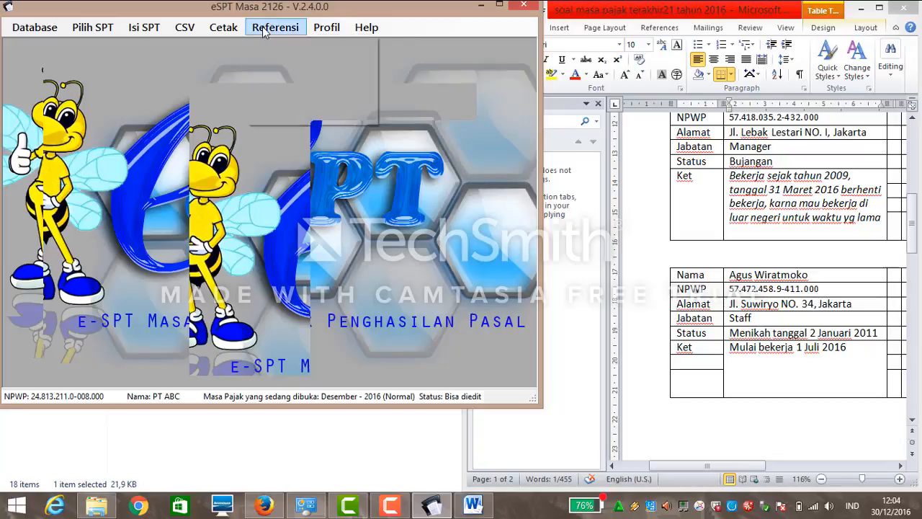
click(297, 27)
mouse_move(303, 44)
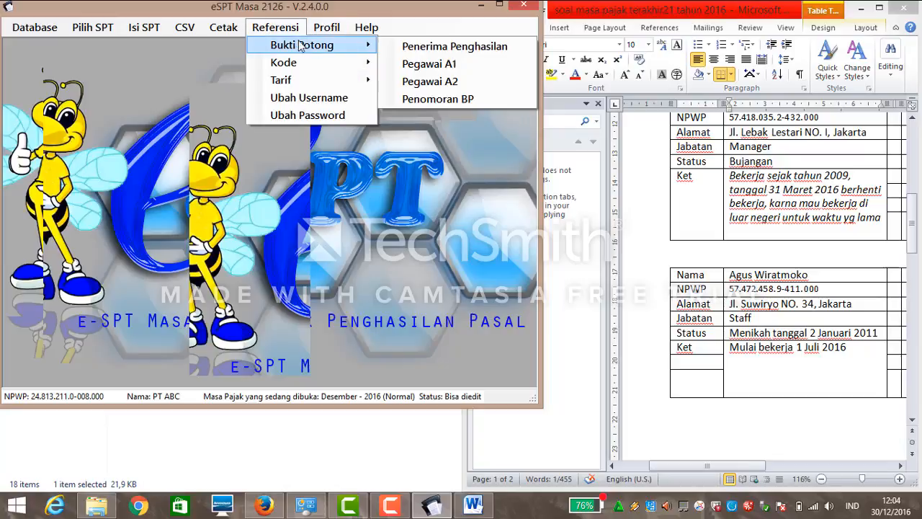
click(416, 49)
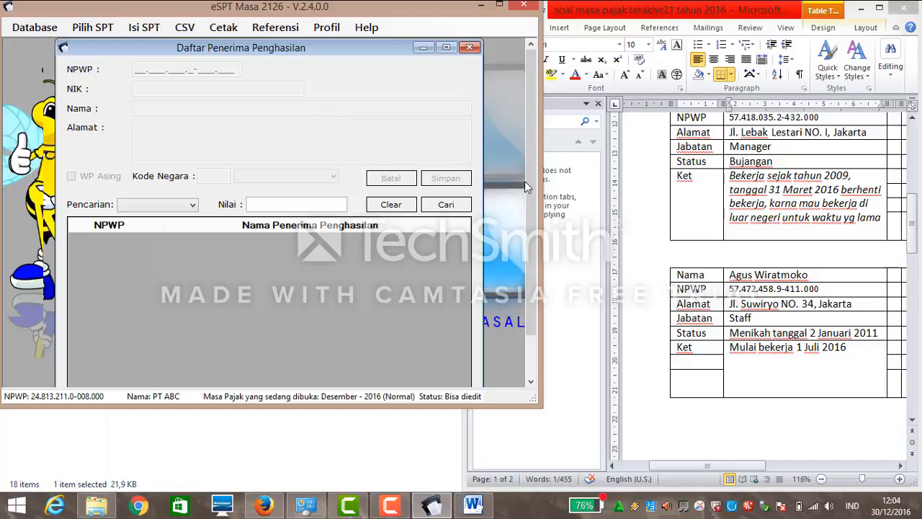
Start a new recipient with the director's NPWP pasted from Word, plus NIK and name.
drag(533, 196, 530, 229)
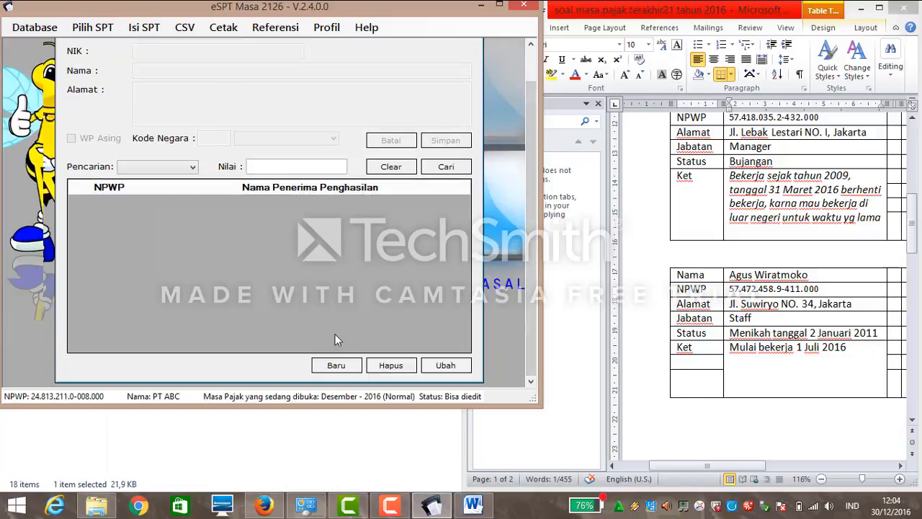
click(336, 365)
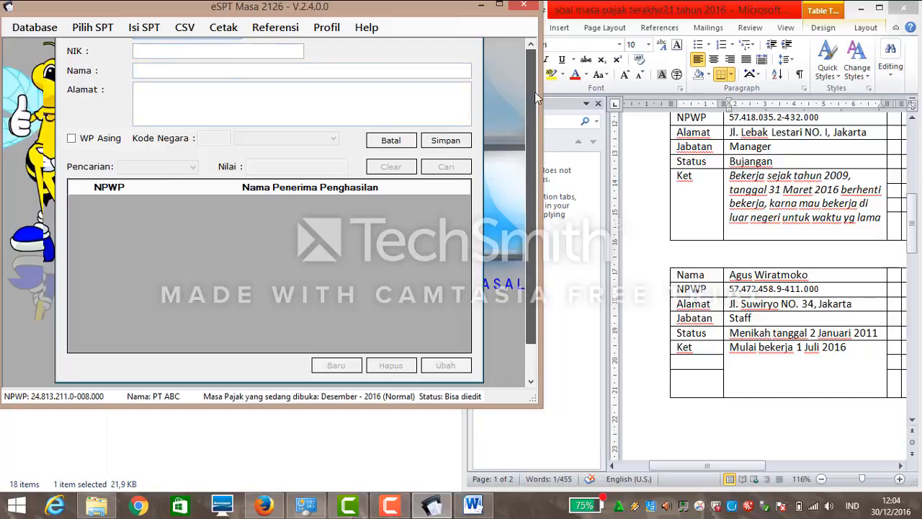
scroll(534, 92, up, 2)
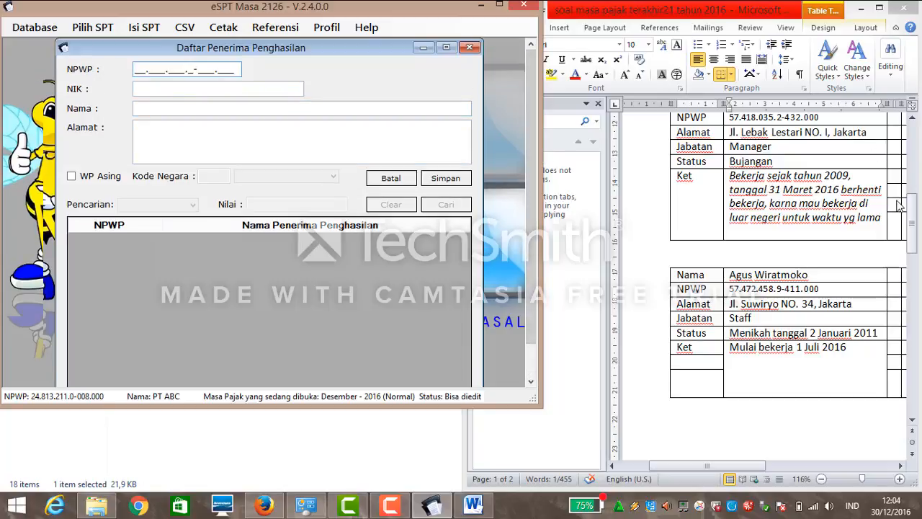
drag(911, 210, 906, 175)
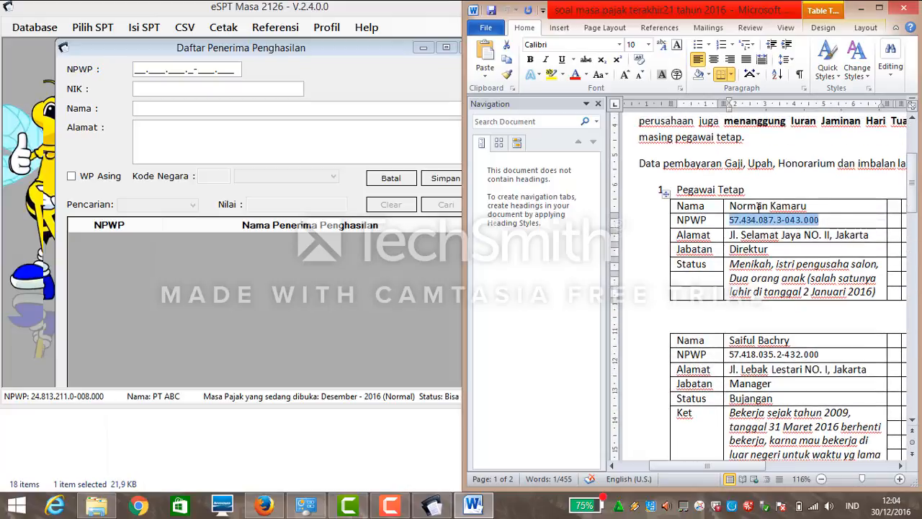
click(137, 70)
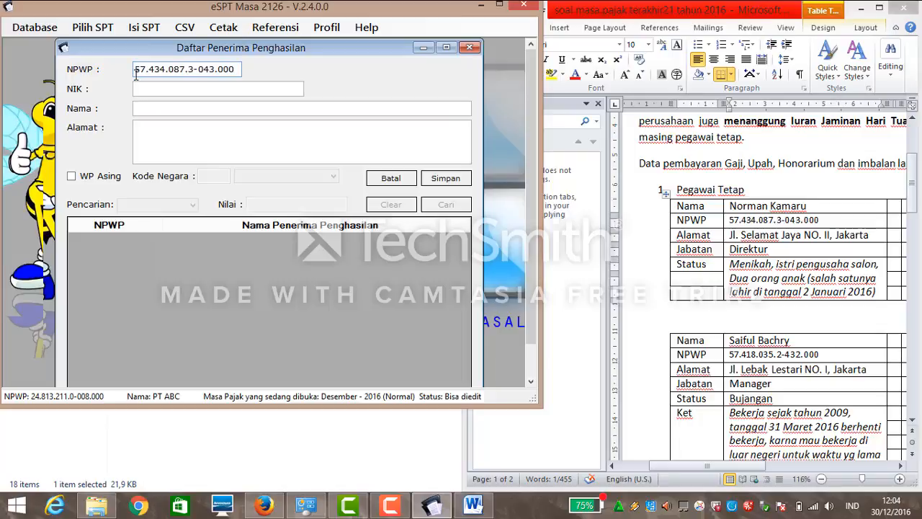
click(137, 88)
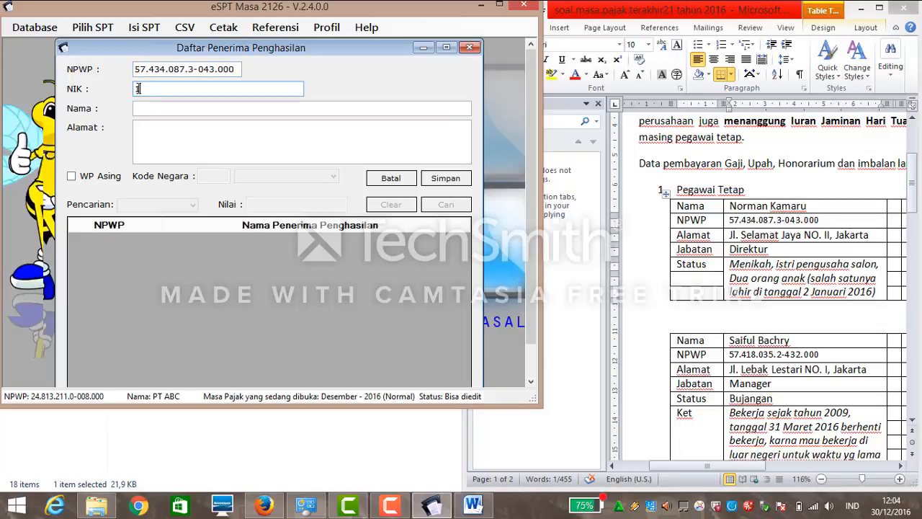
text(1223444444444444)
click(154, 105)
text(N)
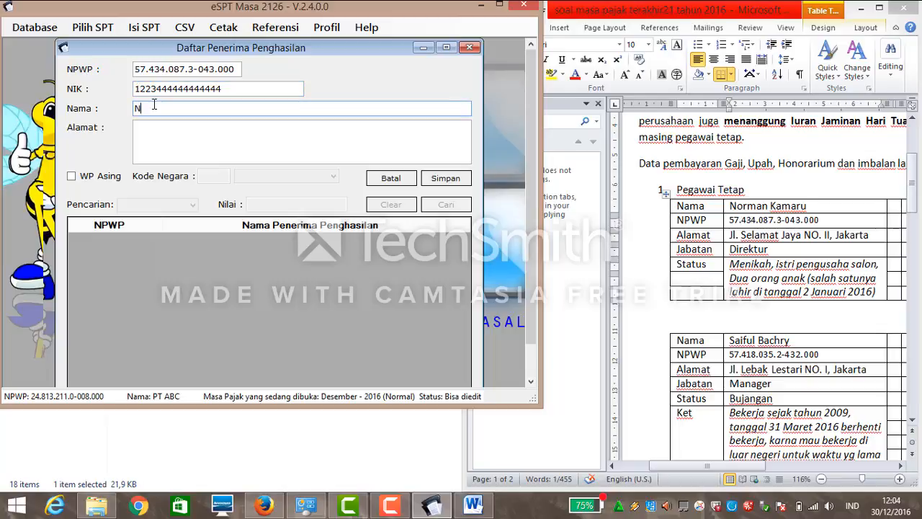
text(orman Kamaru)
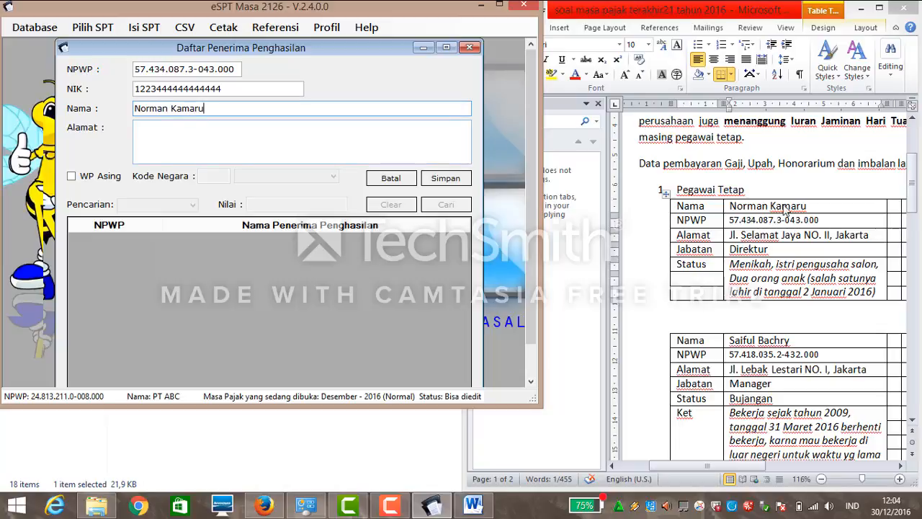
Copy the director's address from the Word table into the form and save the recipient.
click(874, 235)
drag(876, 238, 730, 234)
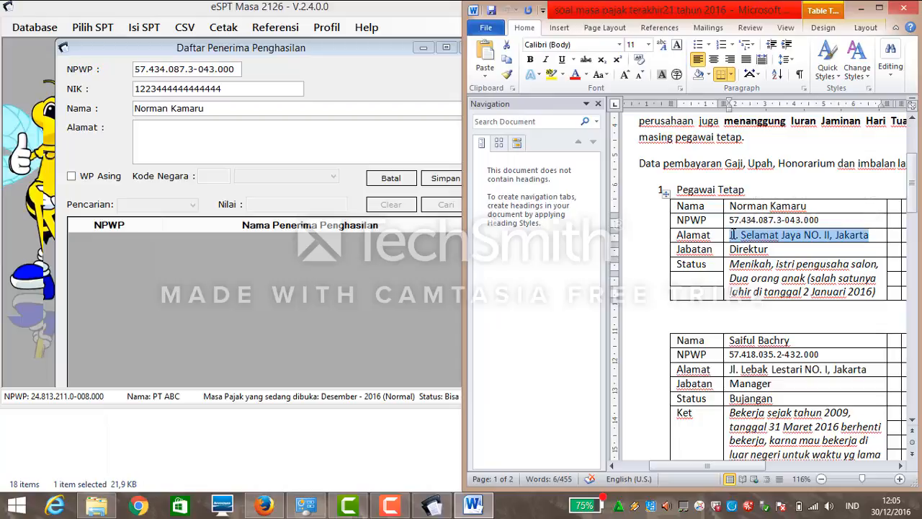
key(ctrl+c)
click(350, 130)
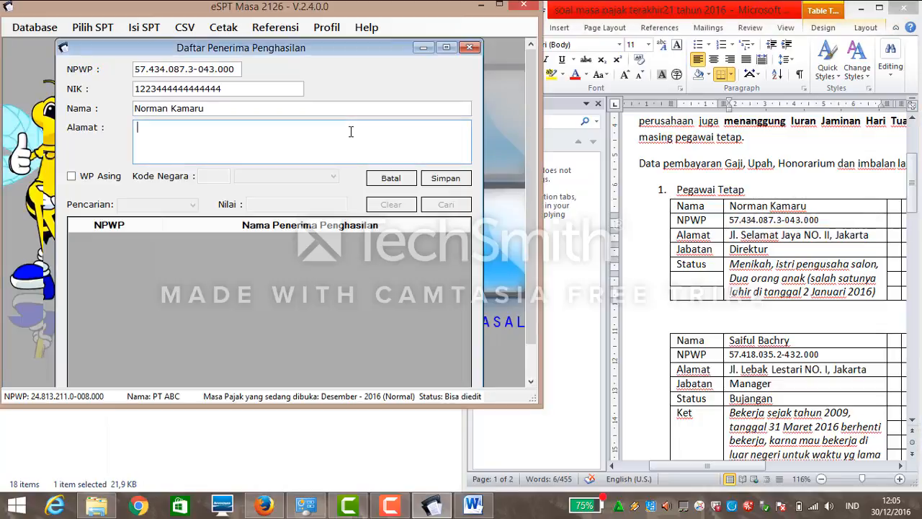
key(ctrl+v)
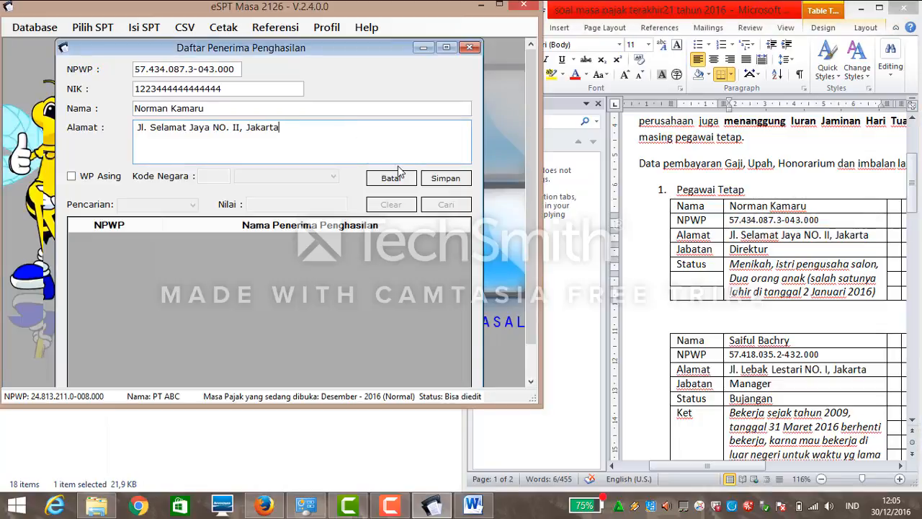
click(448, 179)
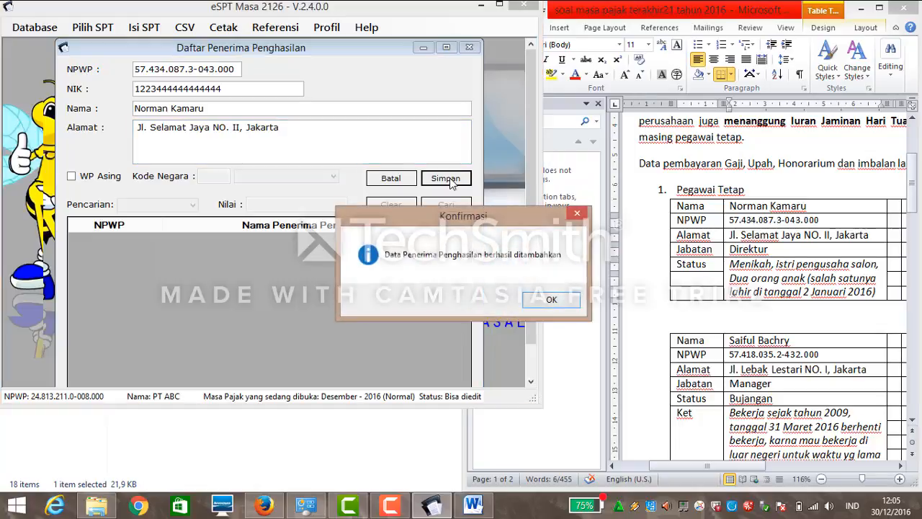
click(552, 301)
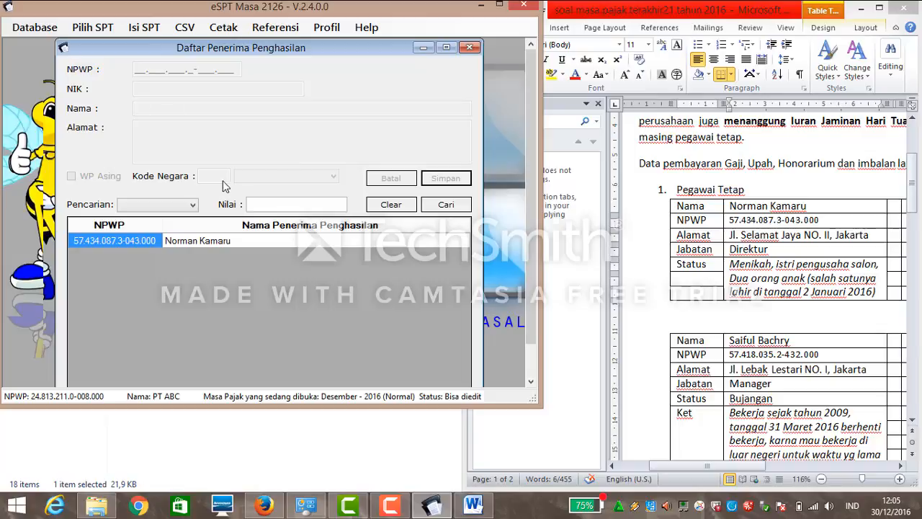
Start a new recipient entry and paste the manager's NPWP copied from Word.
click(790, 351)
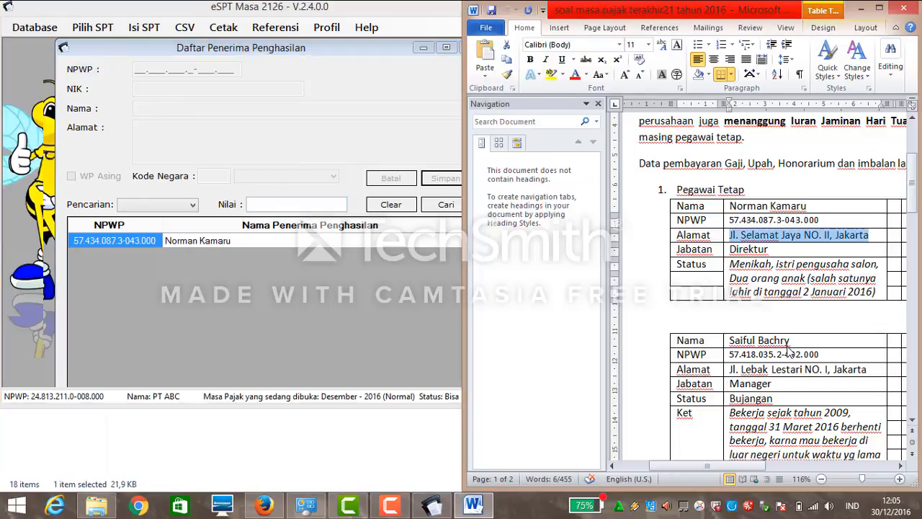
drag(790, 340, 740, 341)
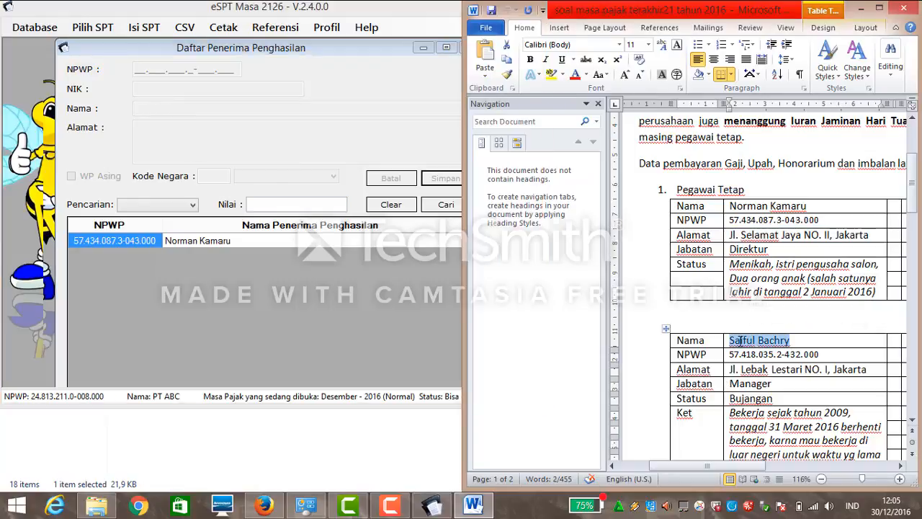
click(142, 76)
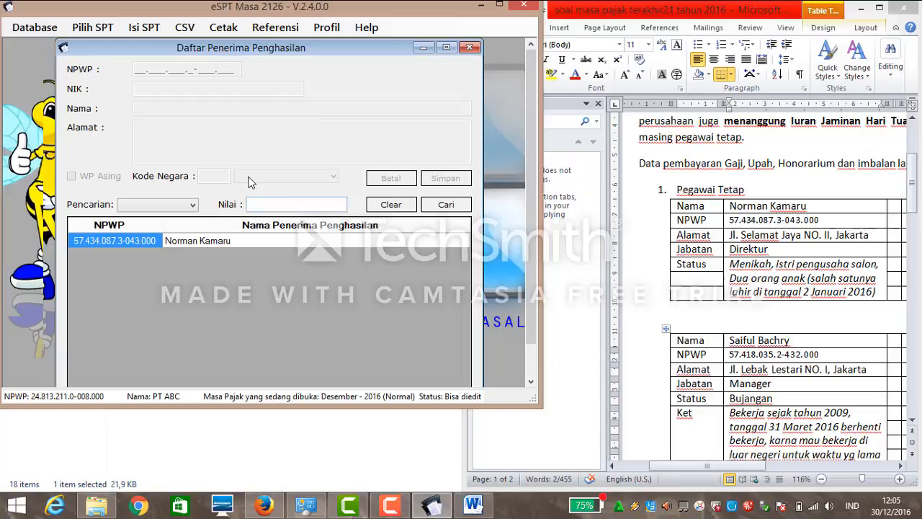
scroll(535, 281, down, 1)
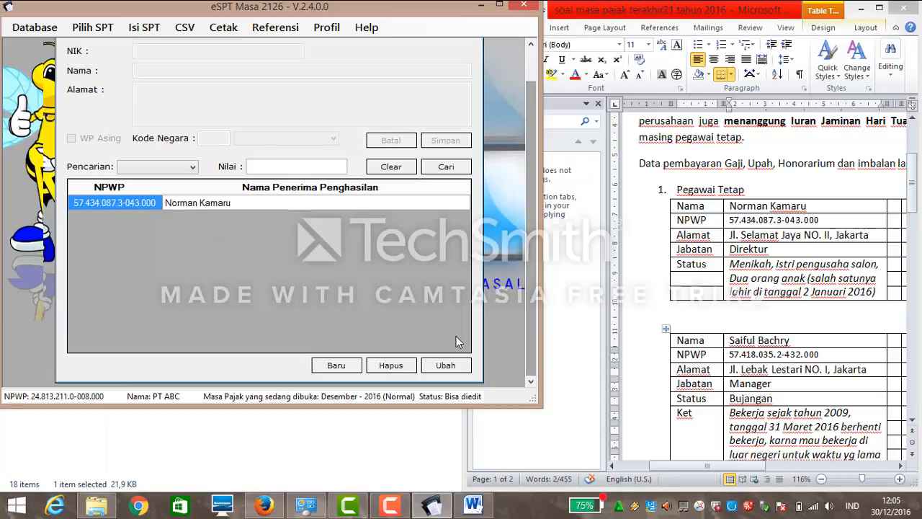
click(336, 365)
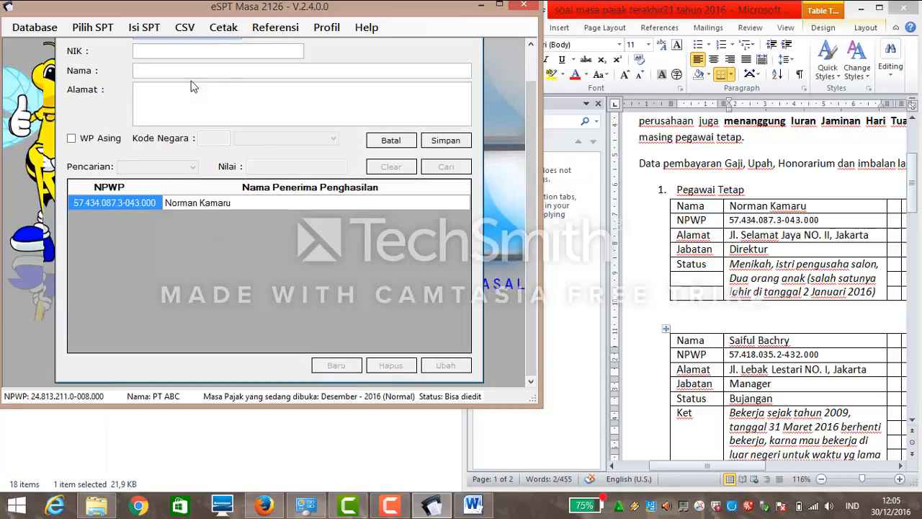
scroll(531, 134, up, 1)
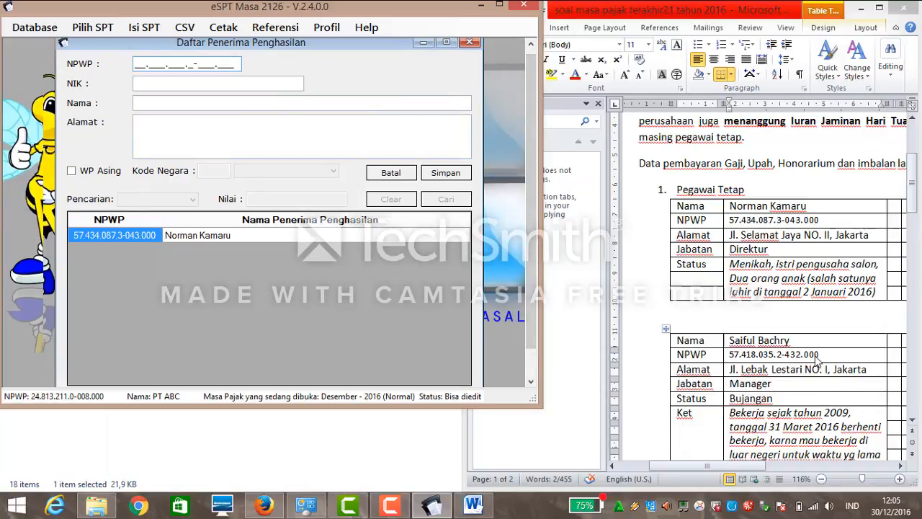
drag(818, 356, 733, 354)
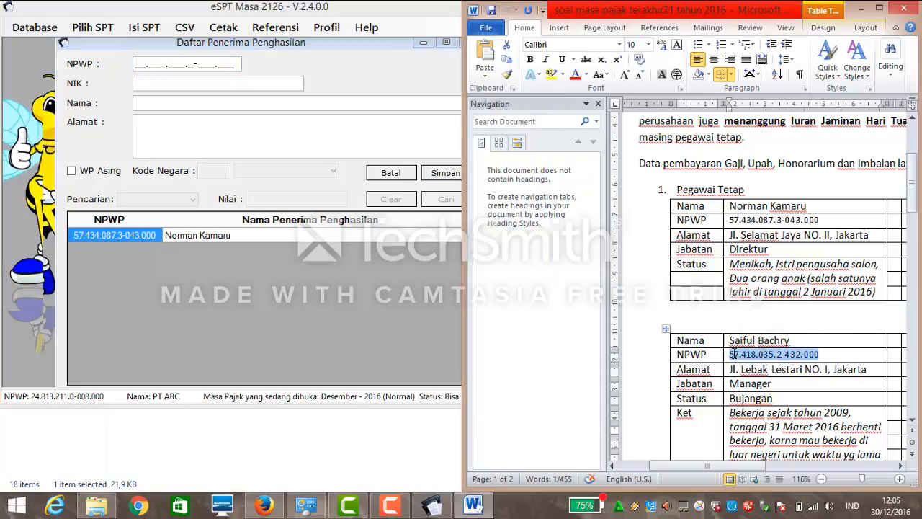
click(135, 67)
key(ctrl+v)
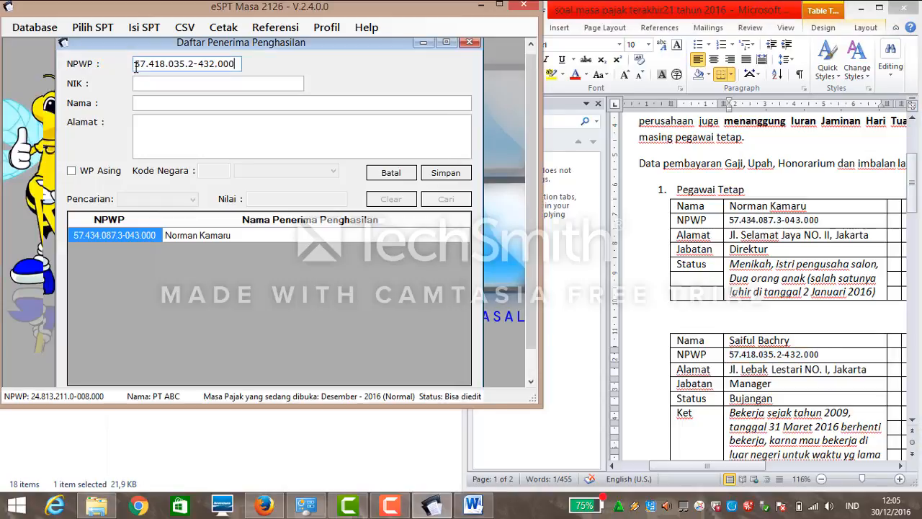
Enter the manager's NIK and name, paste the address from Word, and save the recipient.
click(245, 87)
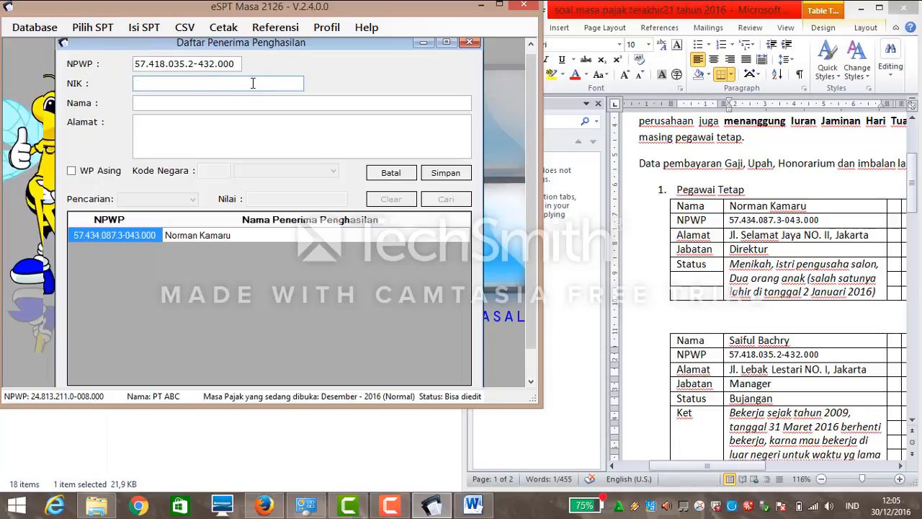
text(1234433333333333)
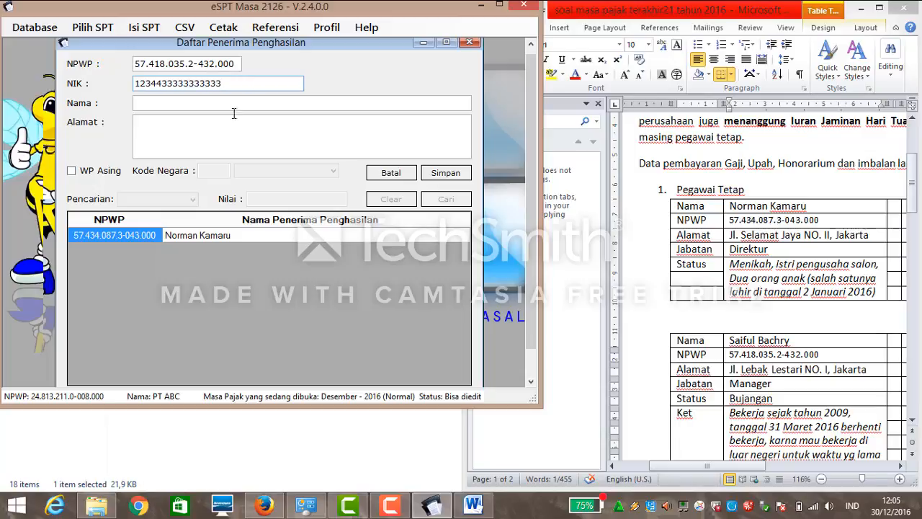
click(190, 105)
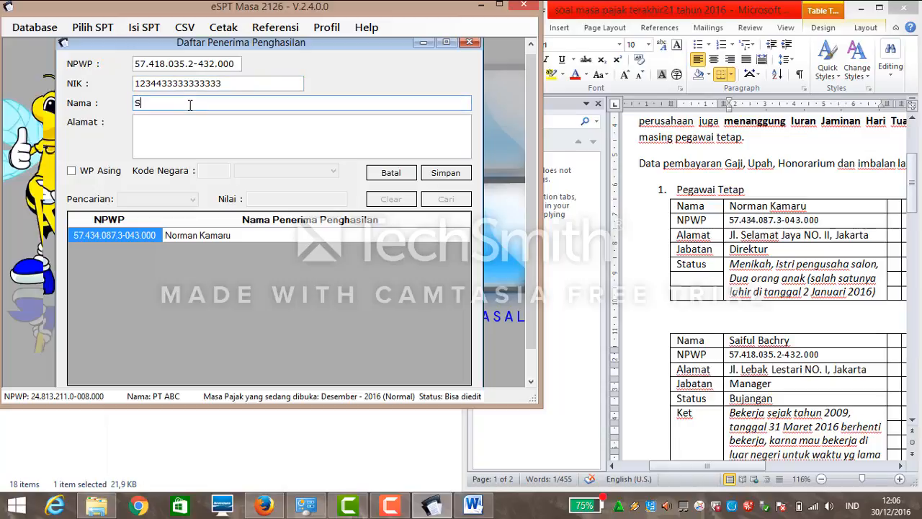
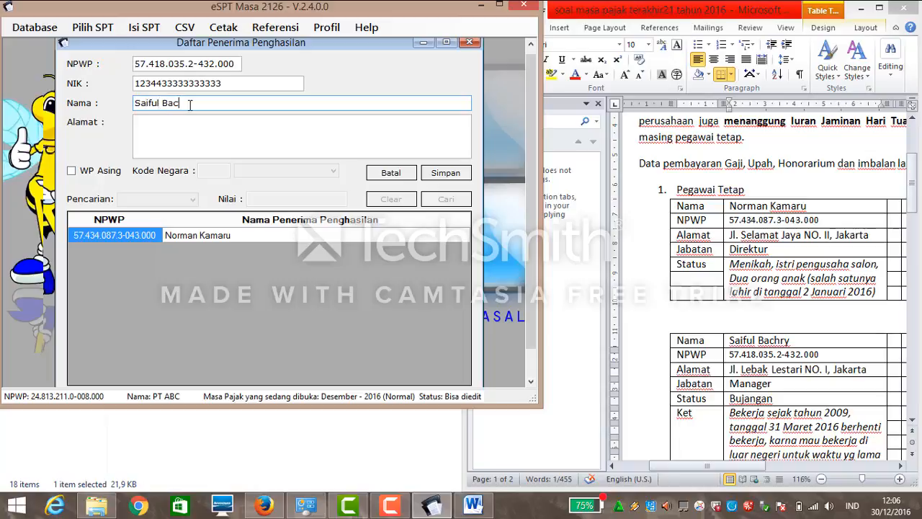
key(alt+Tab)
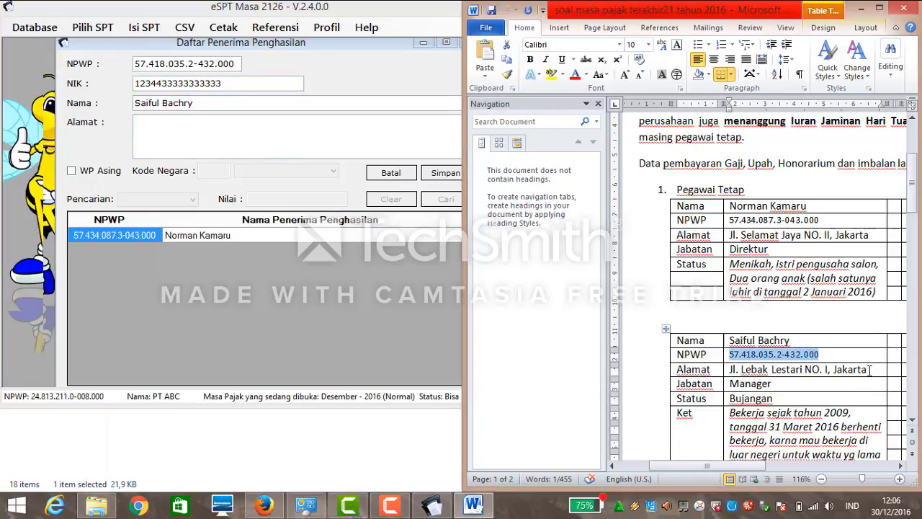
drag(867, 369, 731, 369)
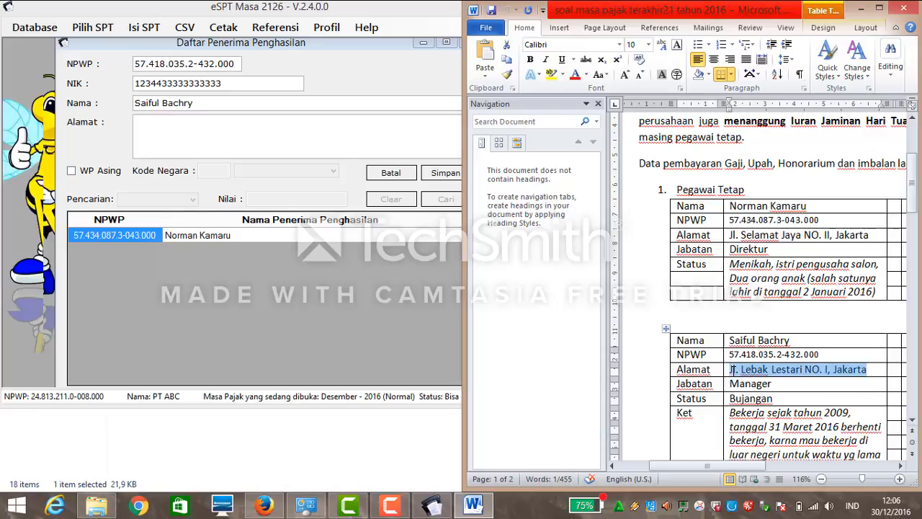
click(274, 128)
key(ctrl+v)
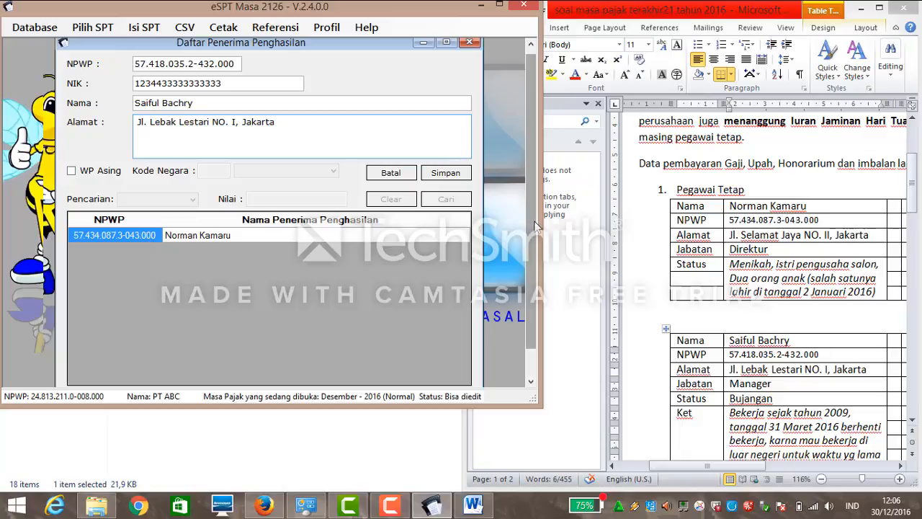
click(436, 173)
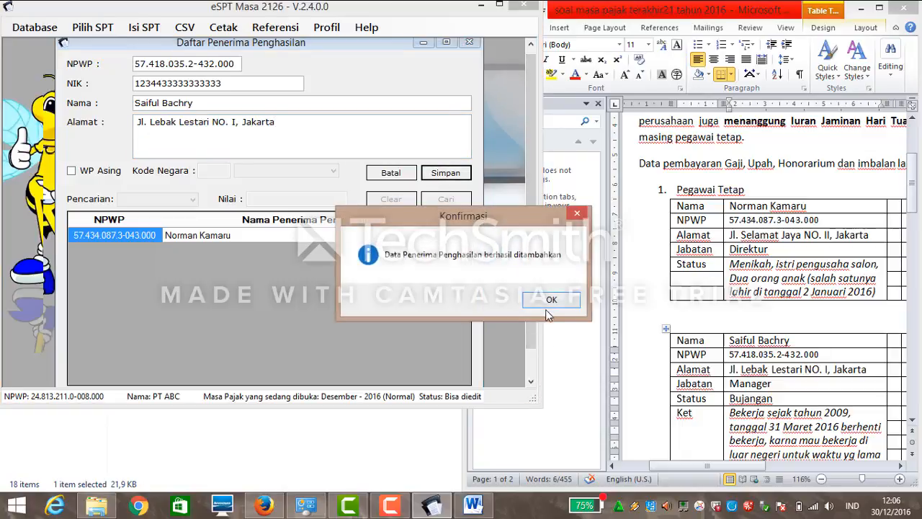
click(549, 307)
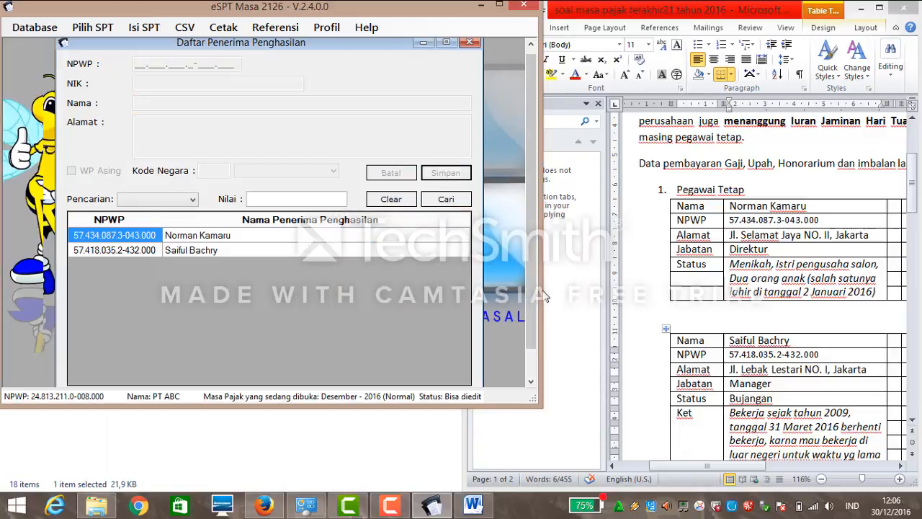
drag(535, 315, 536, 338)
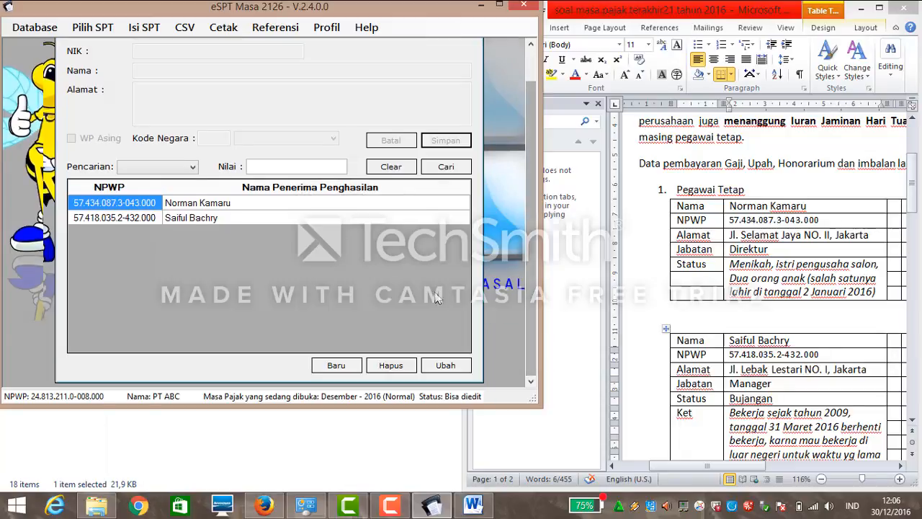
Start a new recipient entry and paste the staff employee's NPWP from Word.
click(352, 369)
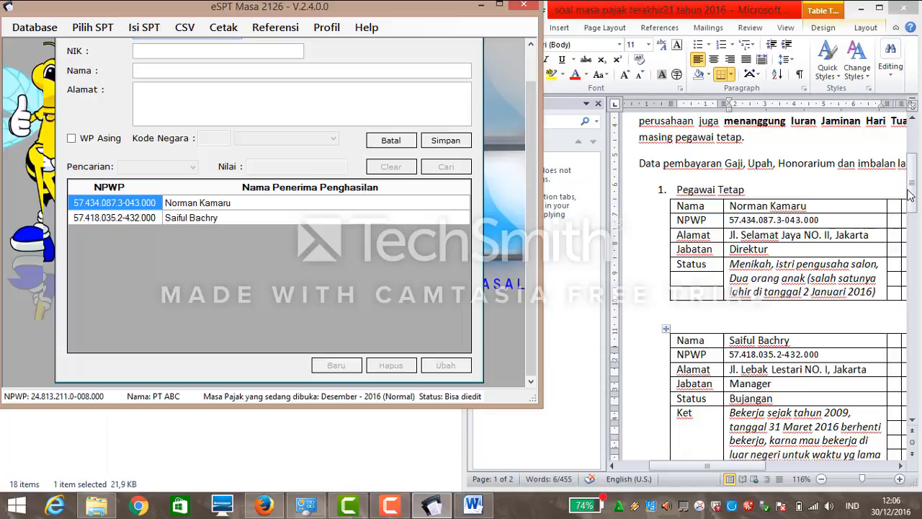
drag(911, 196, 912, 227)
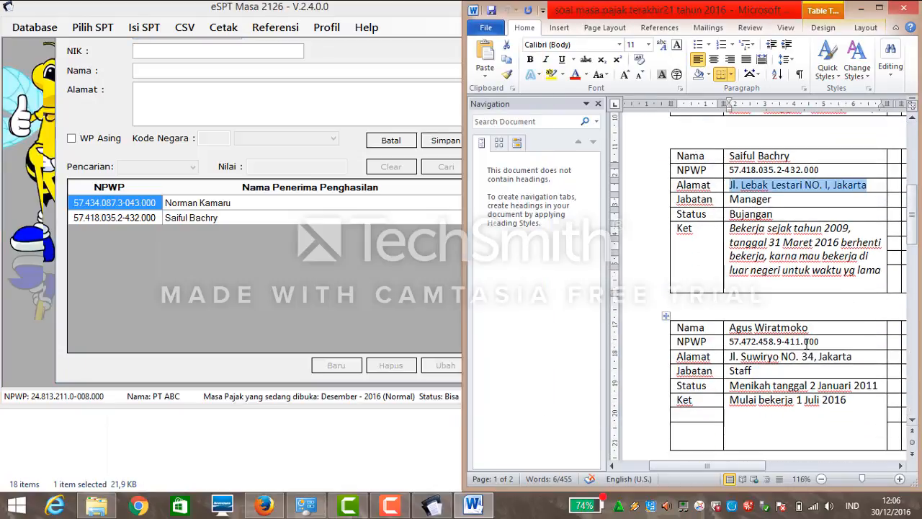
drag(807, 328, 743, 326)
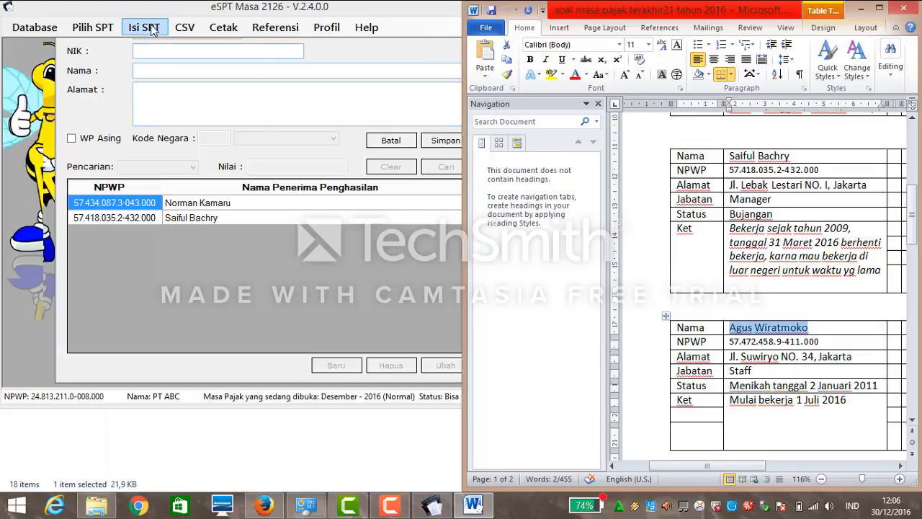
click(345, 128)
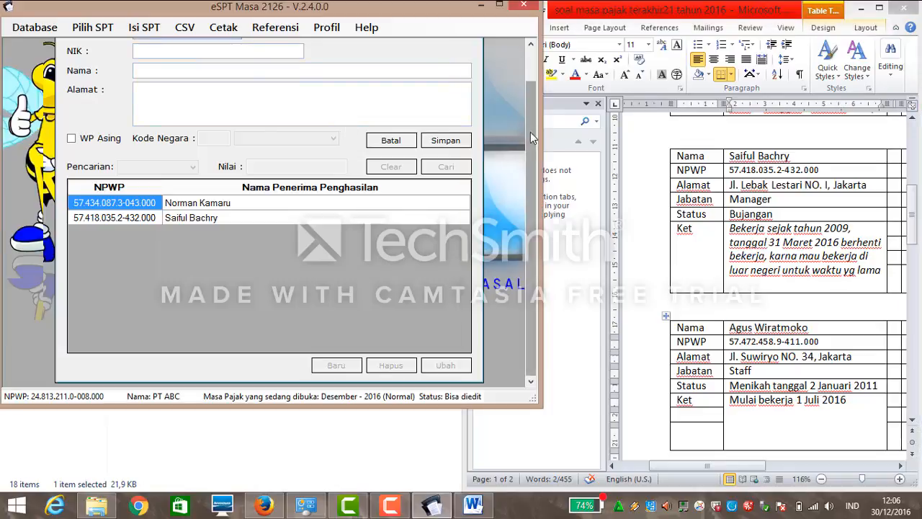
drag(530, 132, 530, 100)
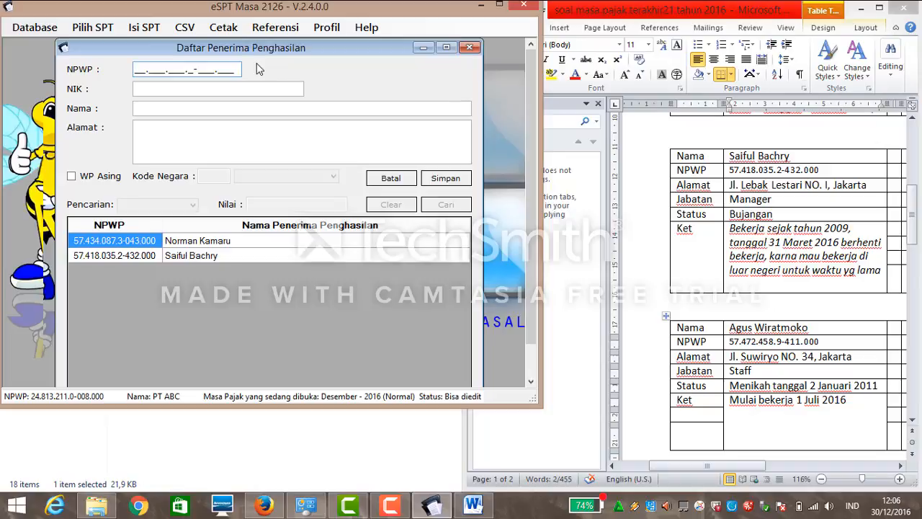
click(134, 72)
drag(819, 348, 729, 347)
key(ctrl+c)
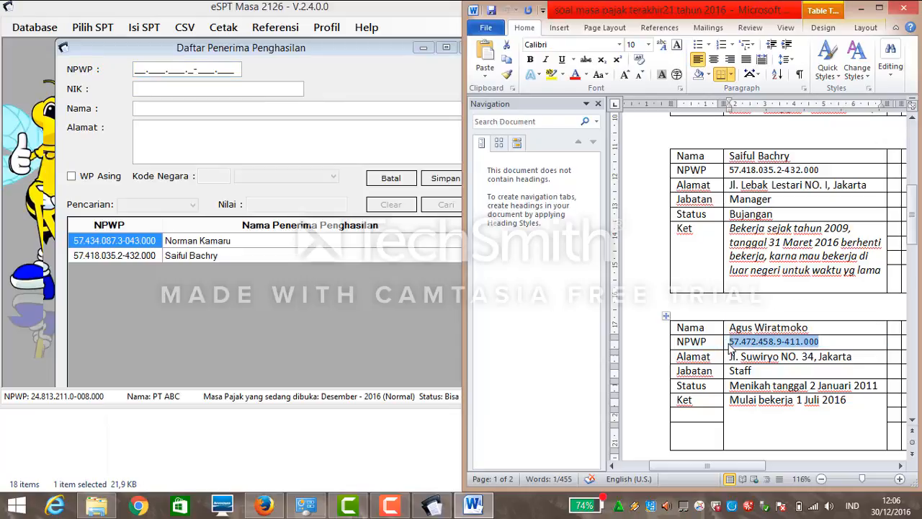
click(135, 70)
key(ctrl+v)
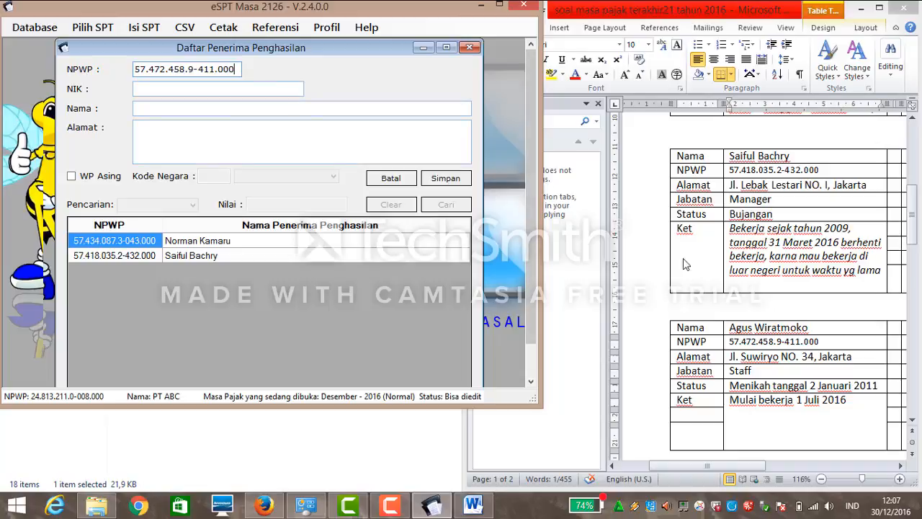
Paste the staff employee's name from Word and type their NIK.
click(803, 327)
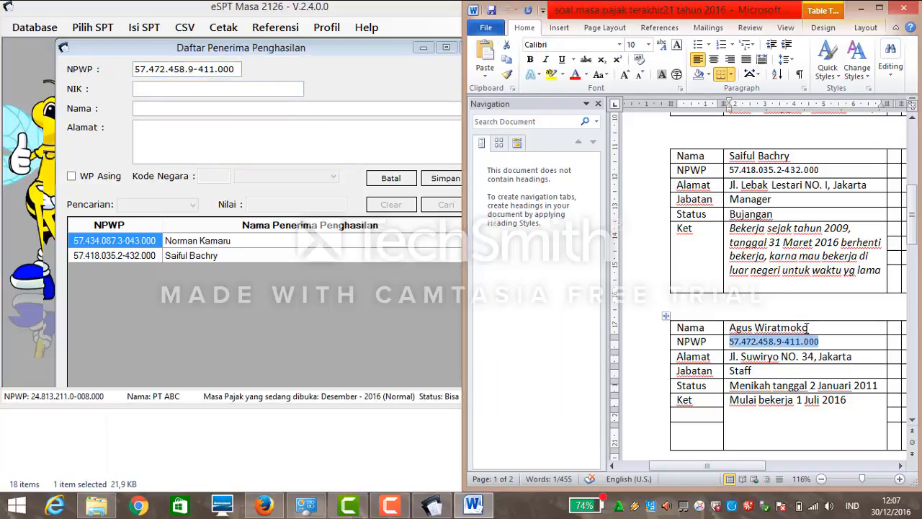
click(808, 327)
drag(809, 328, 743, 321)
key(ctrl+c)
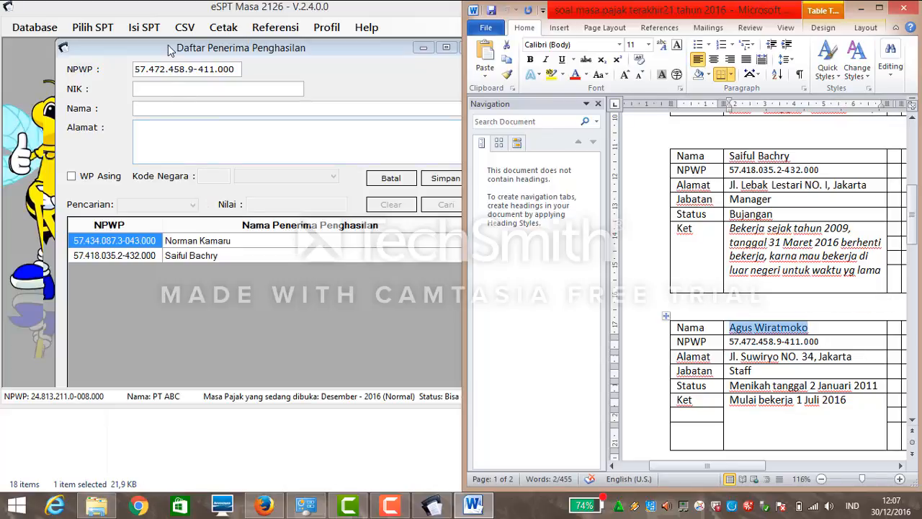
click(164, 107)
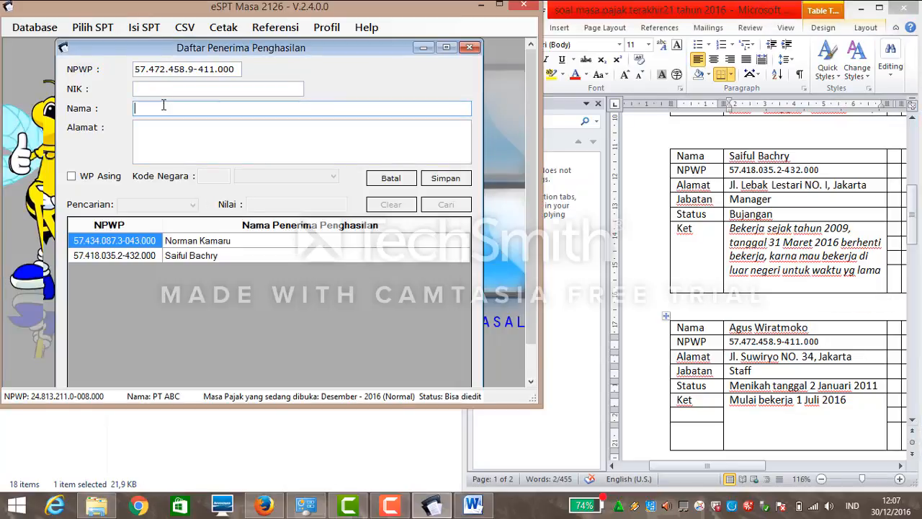
key(ctrl+v)
click(166, 92)
text(23777)
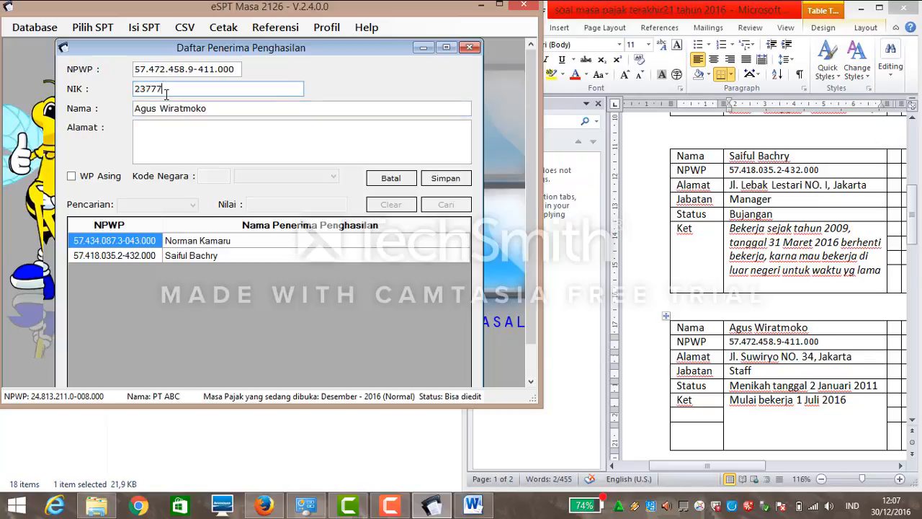
text(88888888888)
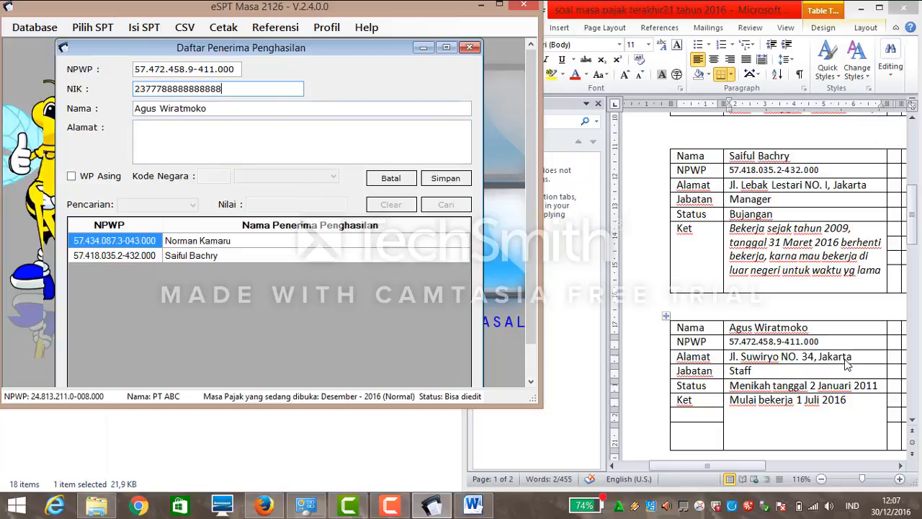
Paste the staff employee's address from Word and save the recipient.
drag(858, 364, 730, 356)
key(ctrl+c)
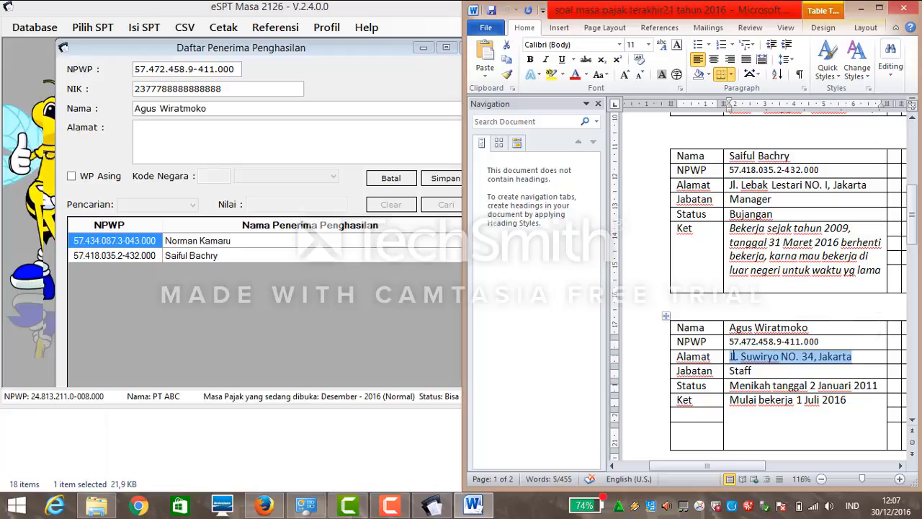
click(245, 123)
key(ctrl+v)
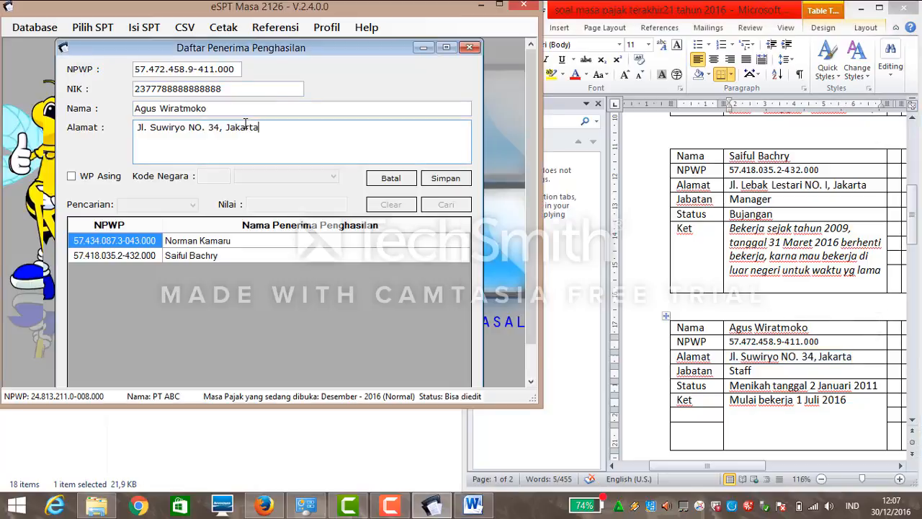
click(439, 178)
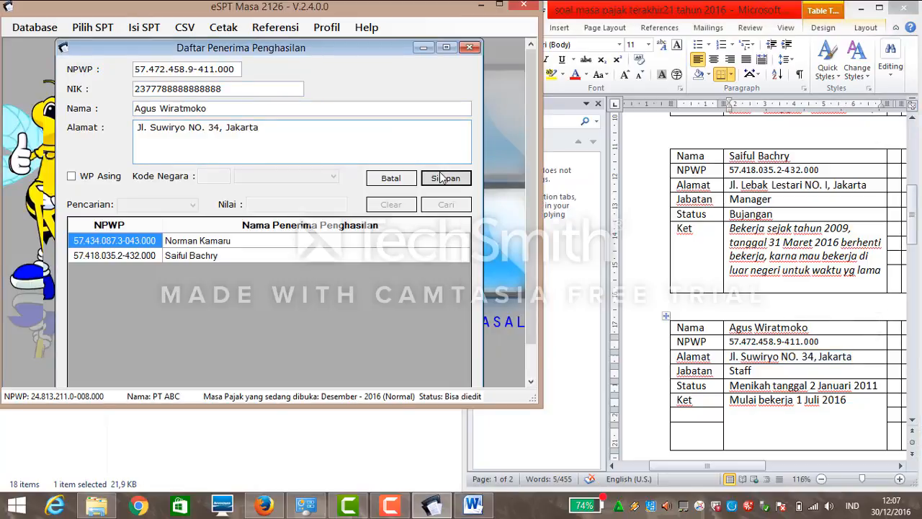
click(549, 299)
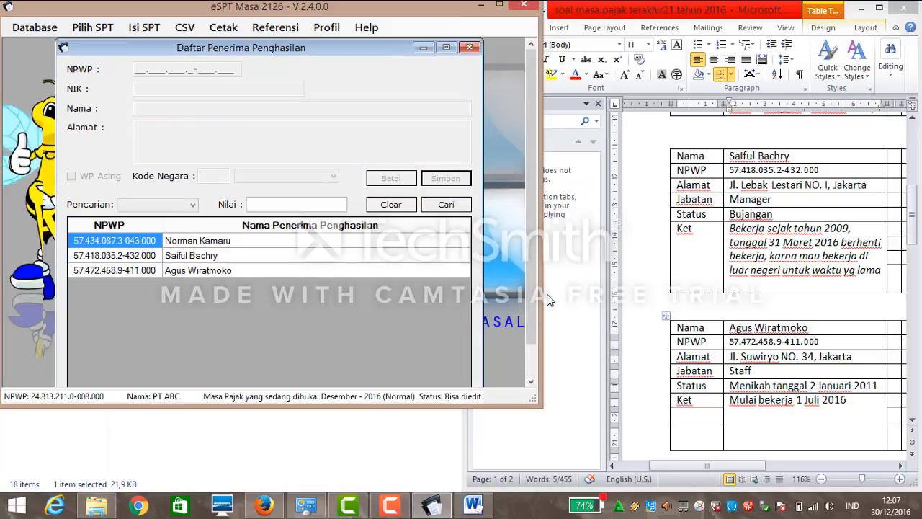
Start a new recipient entry and type the auditor's name and NIK.
drag(531, 268, 510, 338)
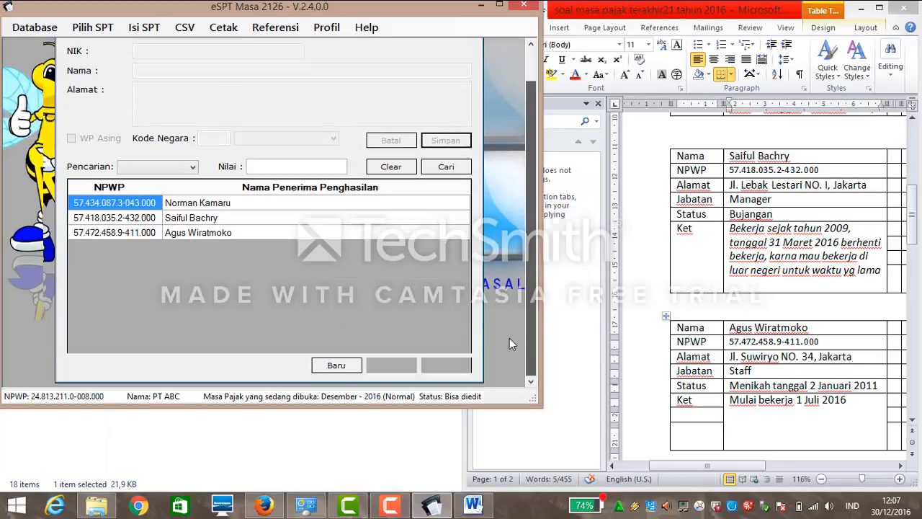
click(317, 365)
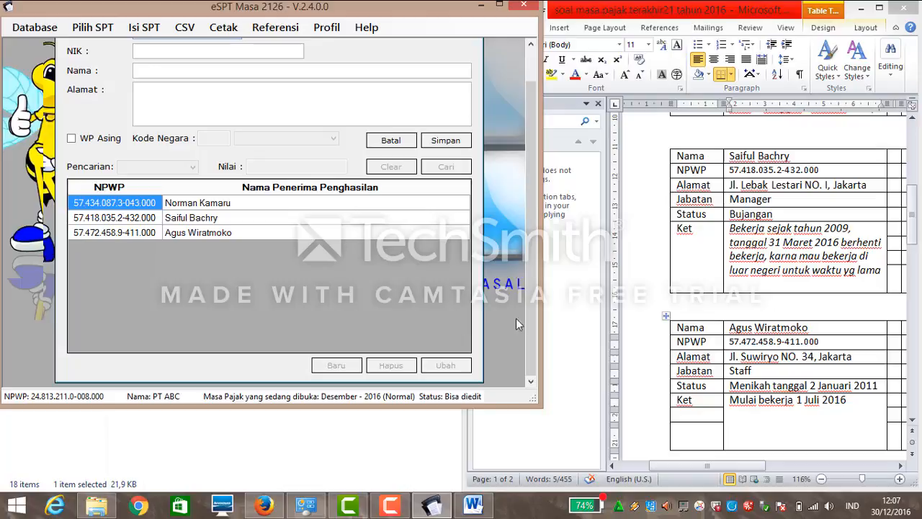
drag(911, 225, 906, 311)
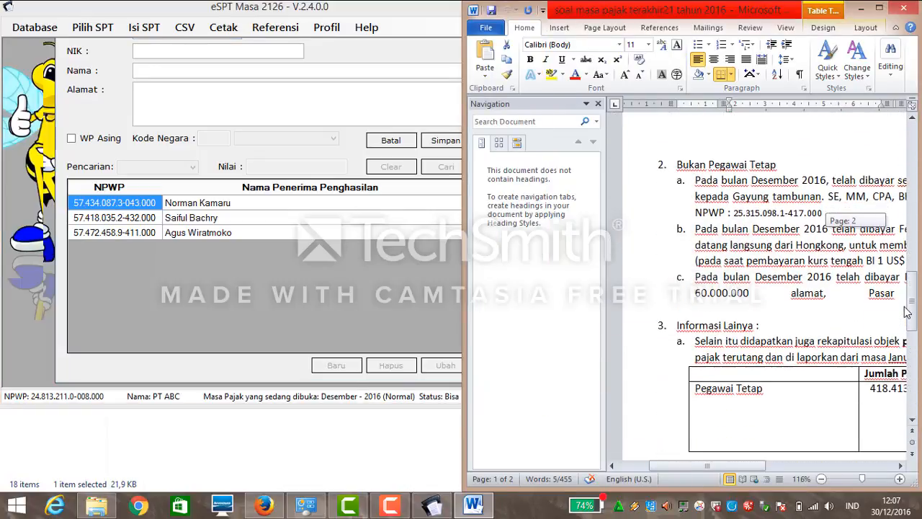
mouse_move(725, 466)
mouse_down()
mouse_move(749, 463)
mouse_move(738, 464)
mouse_up()
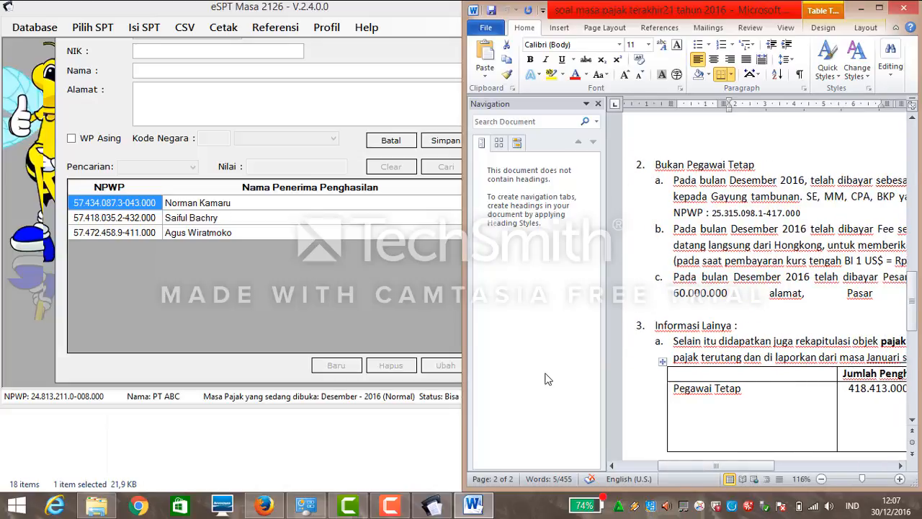
click(389, 257)
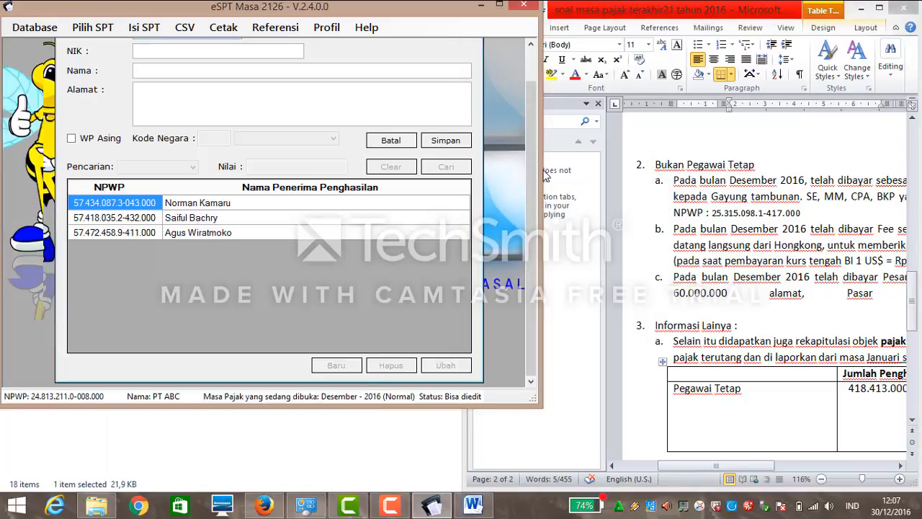
click(529, 66)
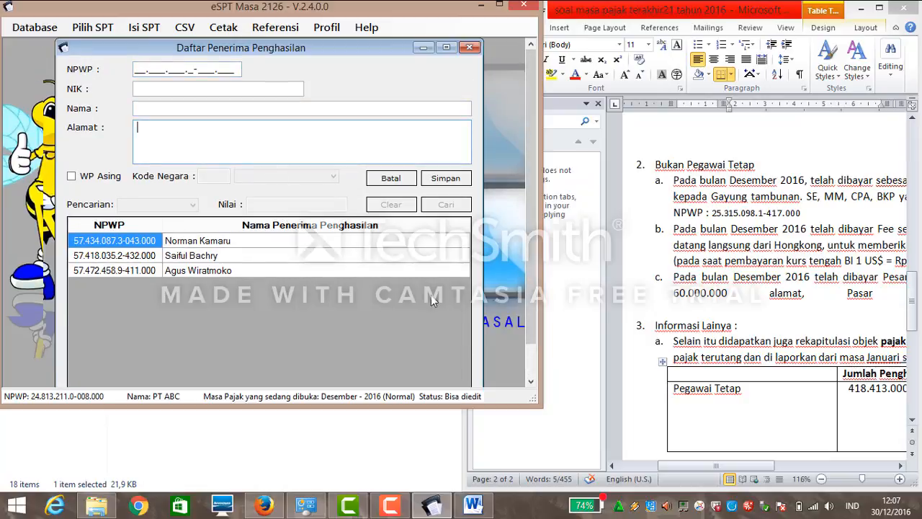
scroll(530, 322, down, 1)
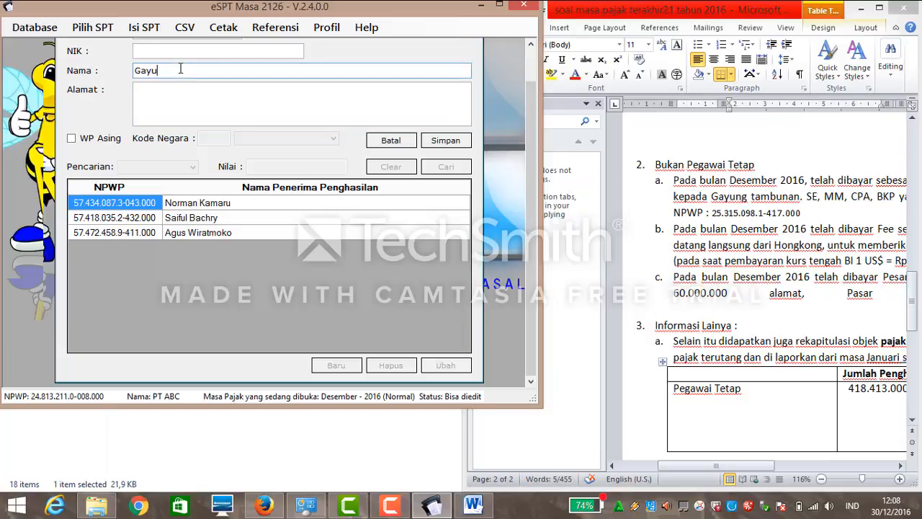
text(ng Tambunan)
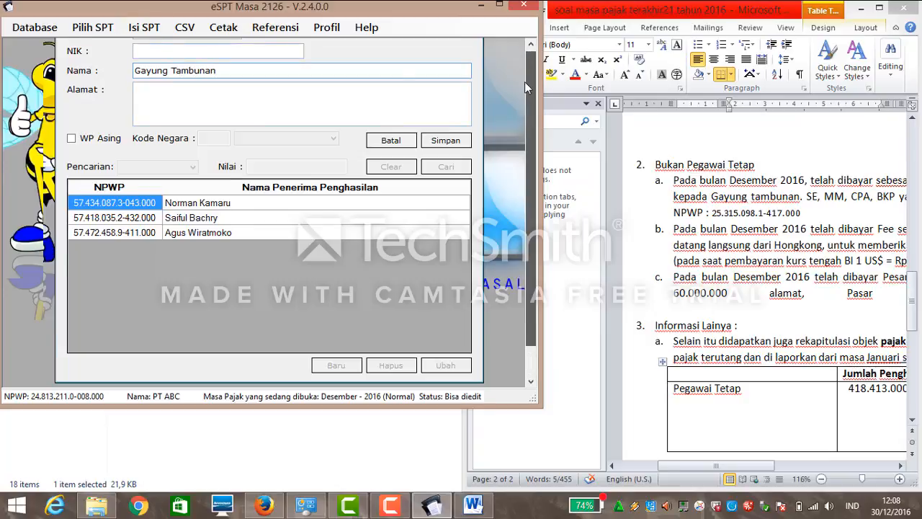
scroll(524, 82, up, 2)
click(161, 92)
text(4)
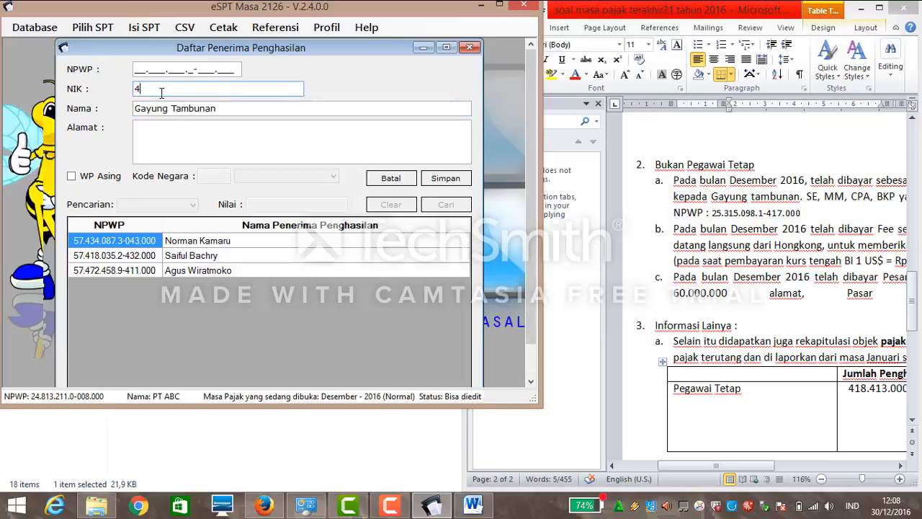
text(358888888888888)
Paste the auditor's NPWP from the case text, enter a Jakarta address, and save the recipient.
mouse_move(745, 461)
mouse_down()
mouse_move(842, 466)
mouse_move(754, 460)
mouse_up()
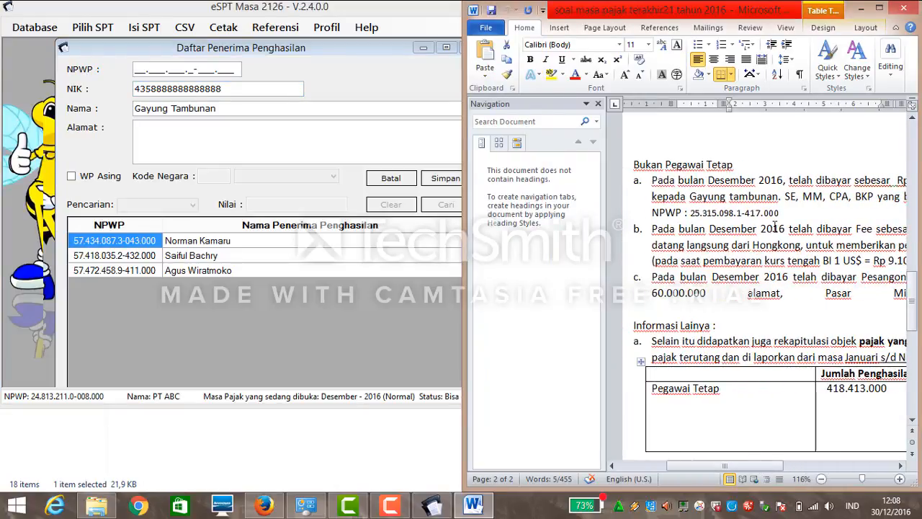
drag(780, 214, 696, 214)
key(ctrl+c)
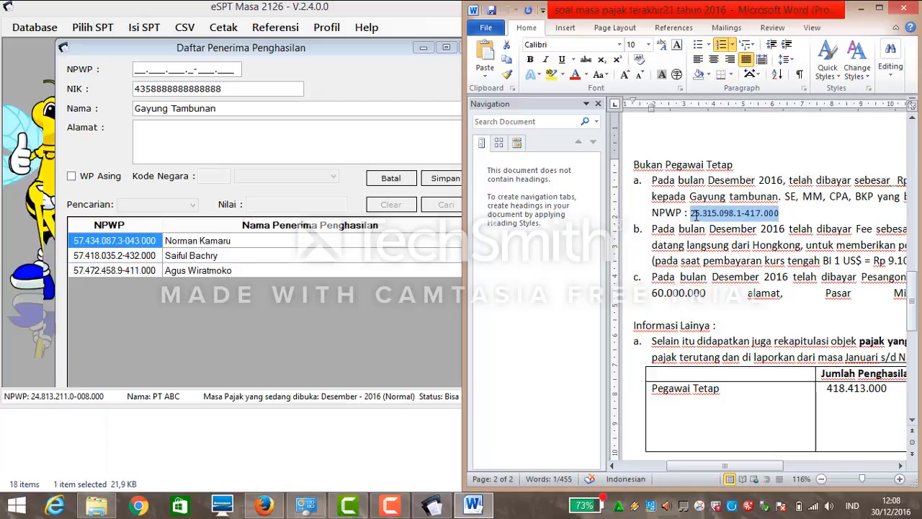
click(134, 70)
key(ctrl+v)
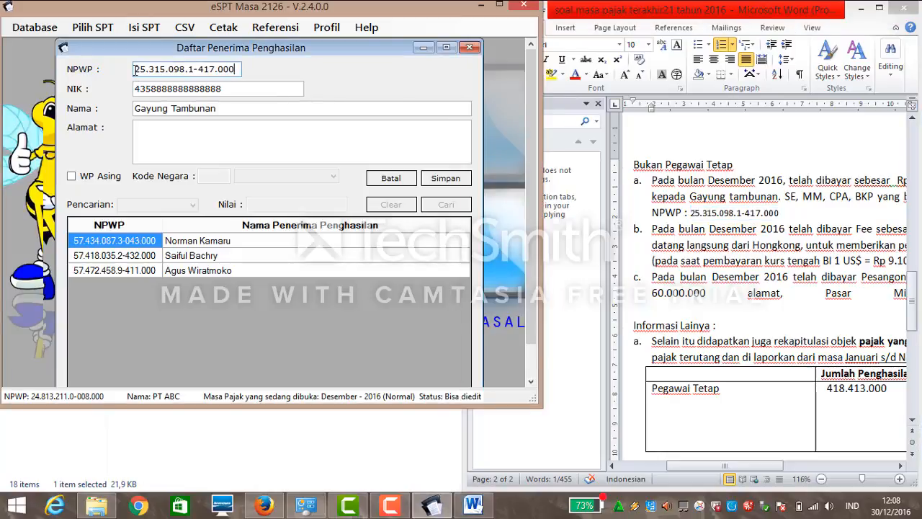
click(223, 132)
text(J)
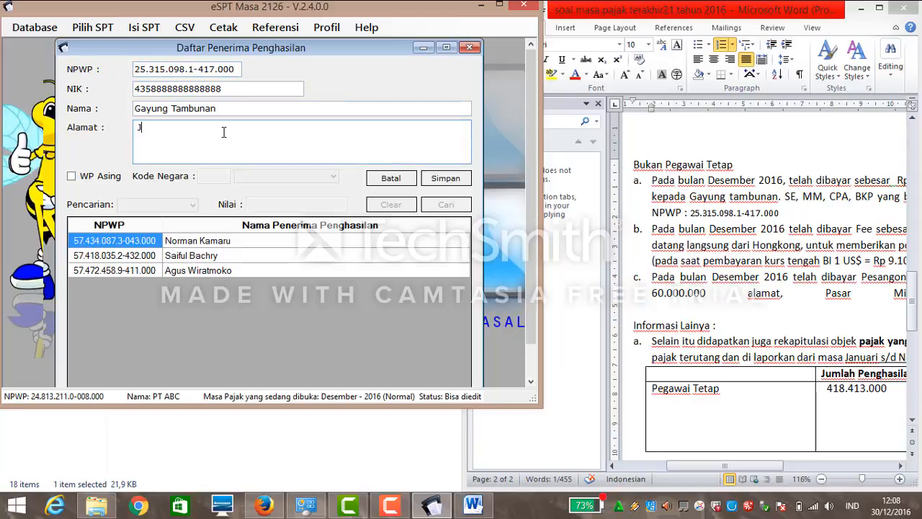
text(akarta)
click(439, 179)
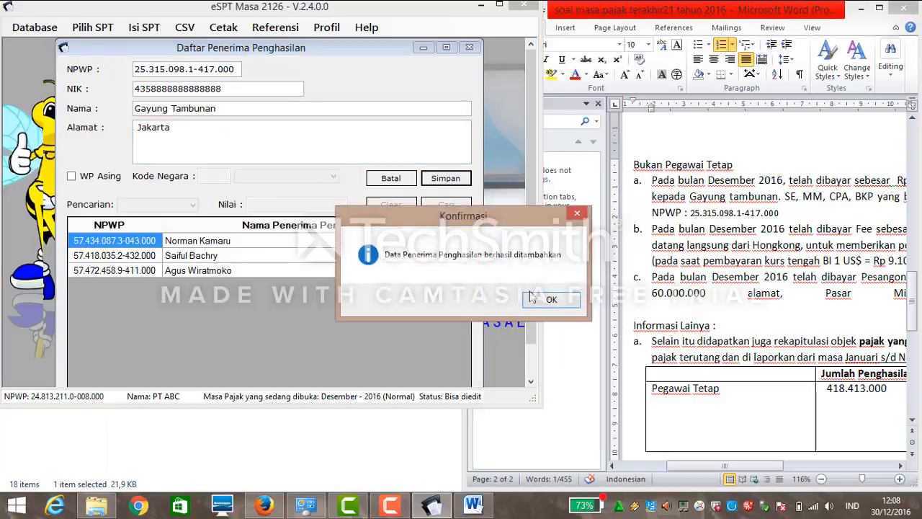
click(534, 298)
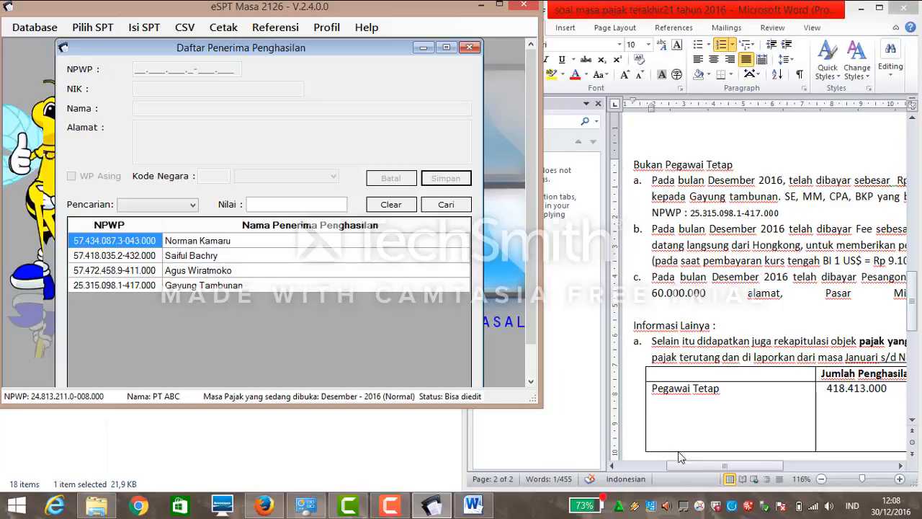
drag(688, 465, 760, 467)
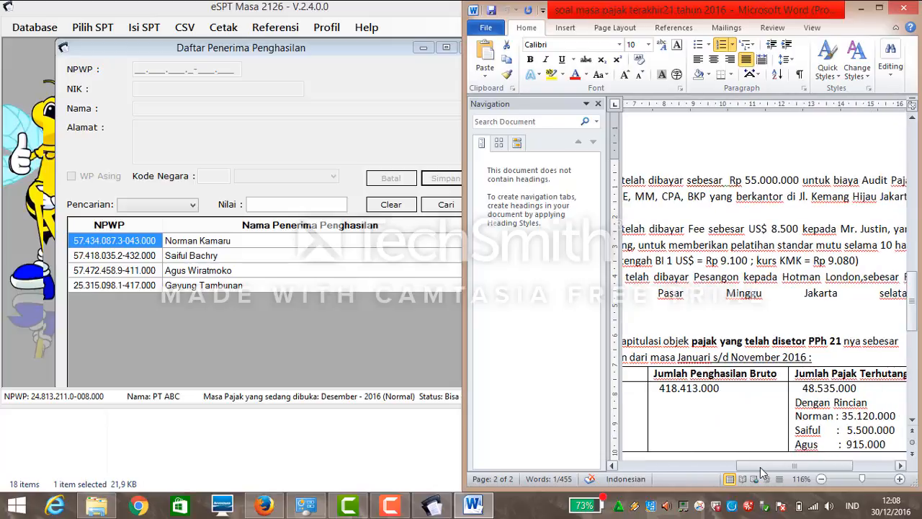
click(144, 77)
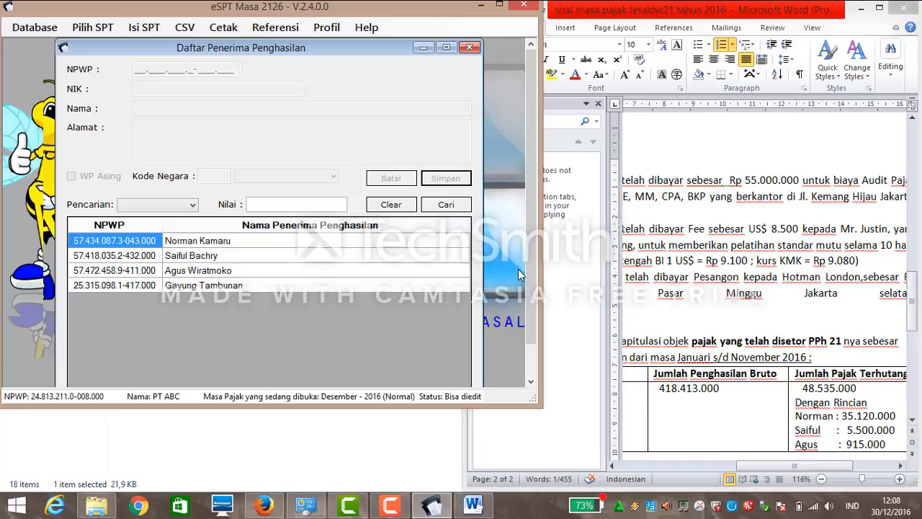
scroll(528, 274, down, 1)
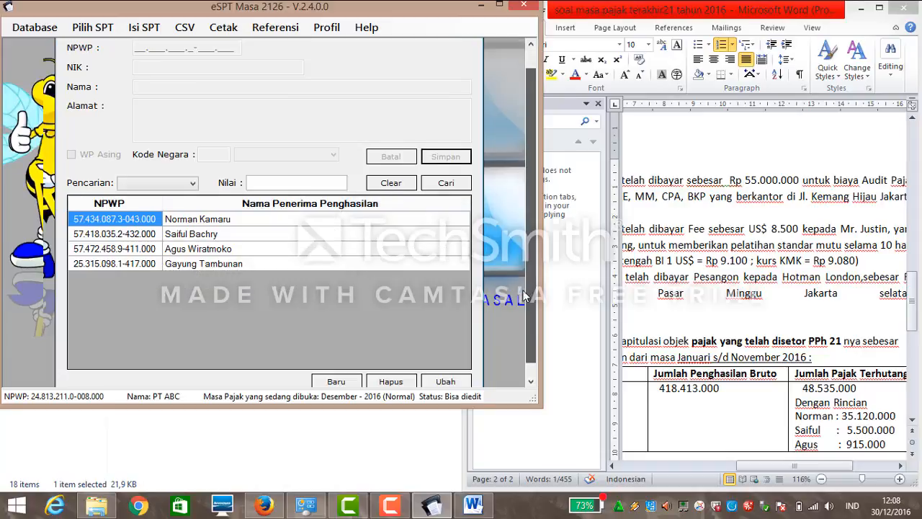
click(342, 382)
text(0)
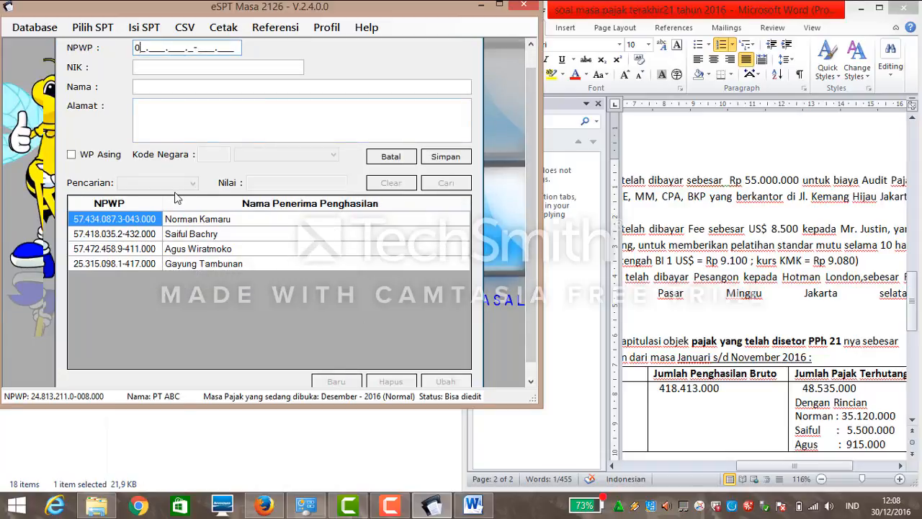
text(0.000.000.0-000.000)
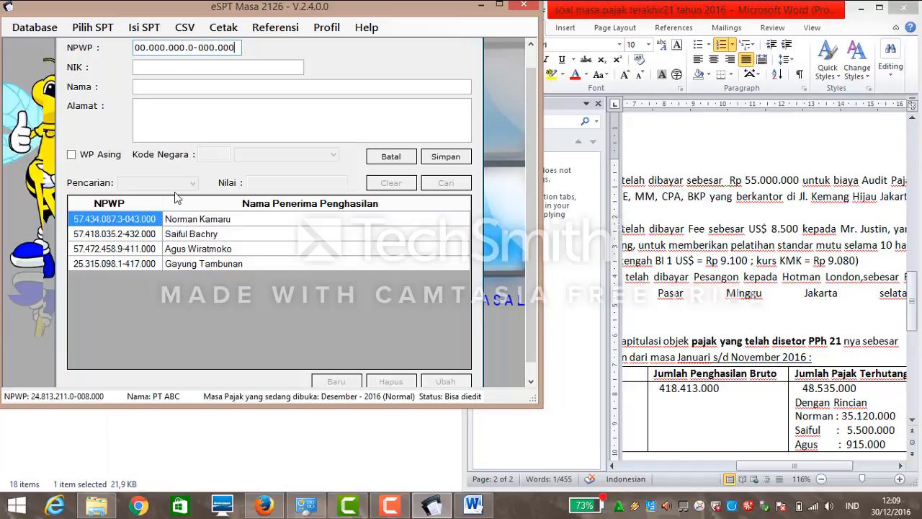
click(153, 72)
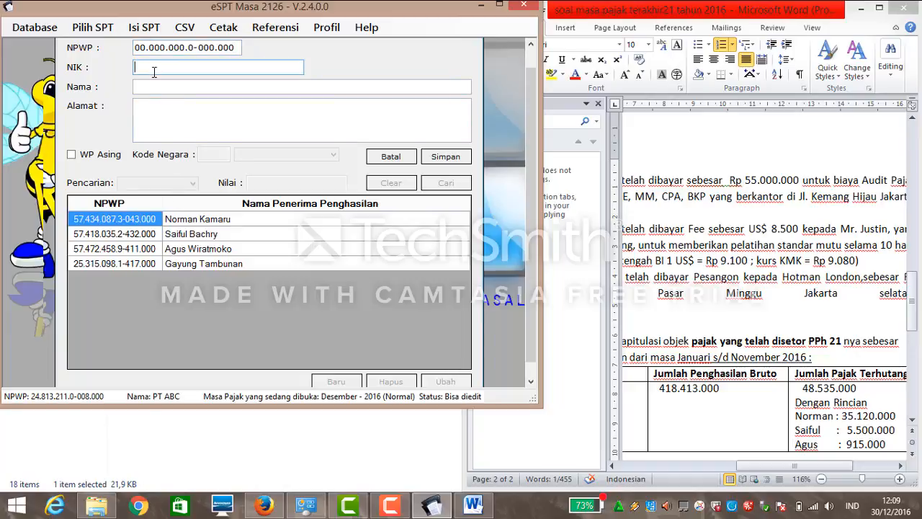
text(0967555555555555)
click(223, 88)
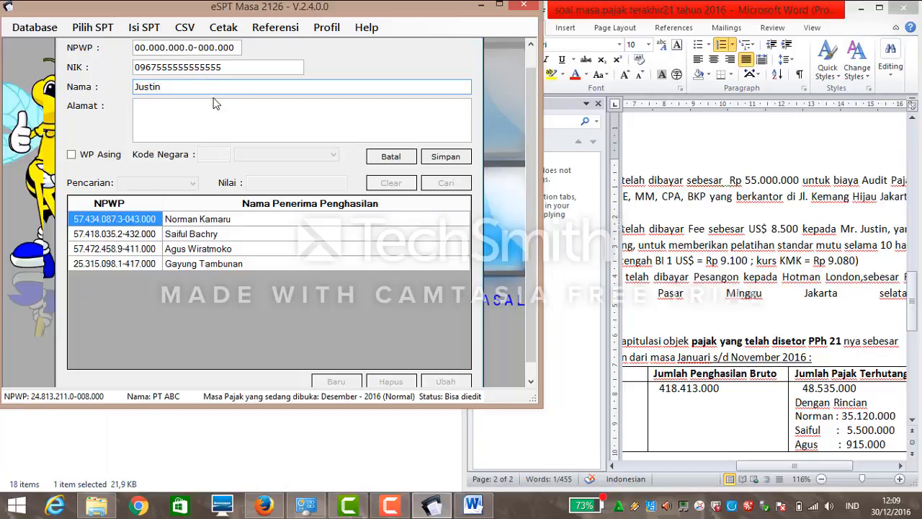
click(214, 113)
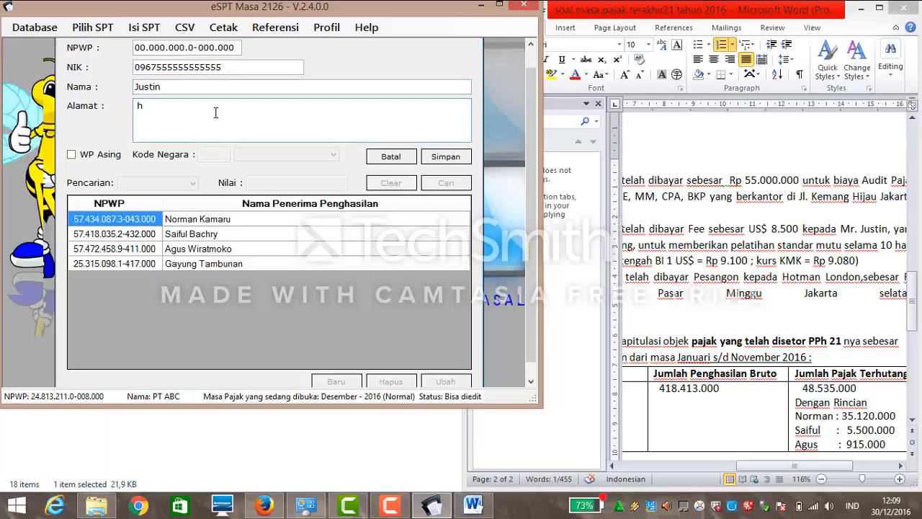
text(Hongkong)
click(117, 158)
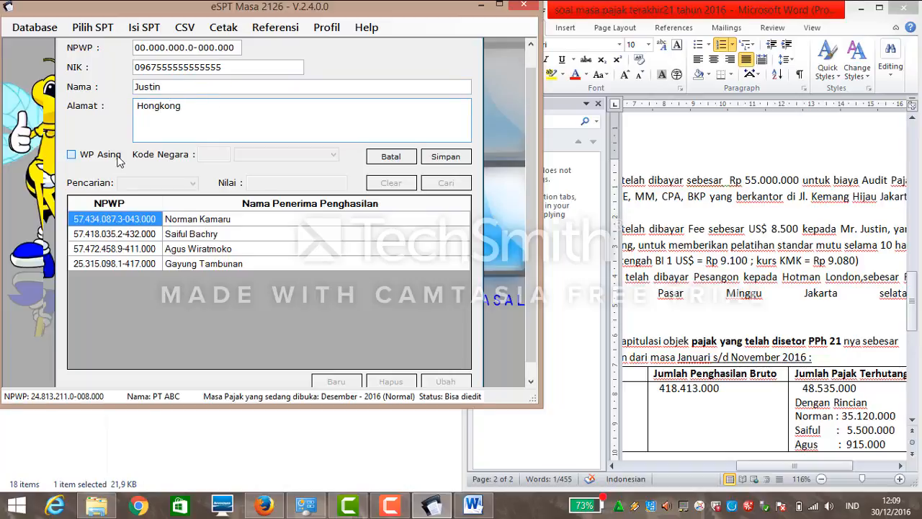
click(334, 155)
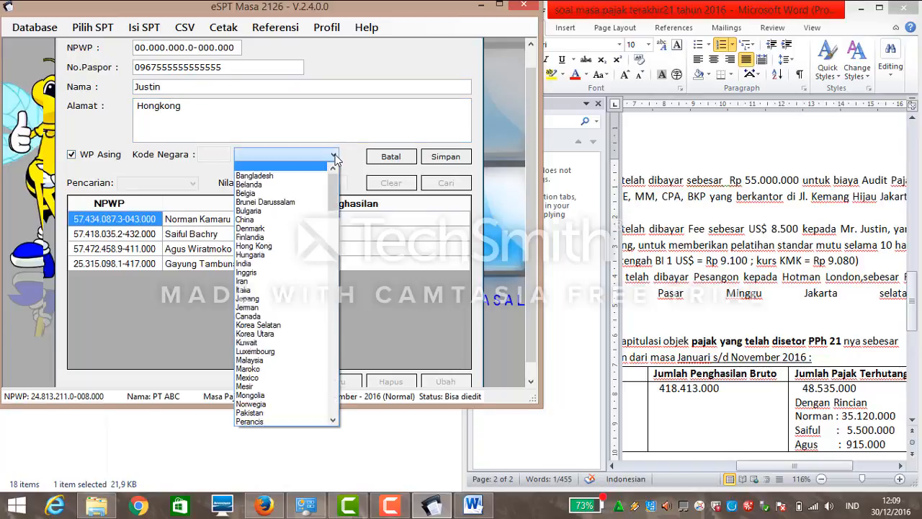
click(259, 246)
click(459, 162)
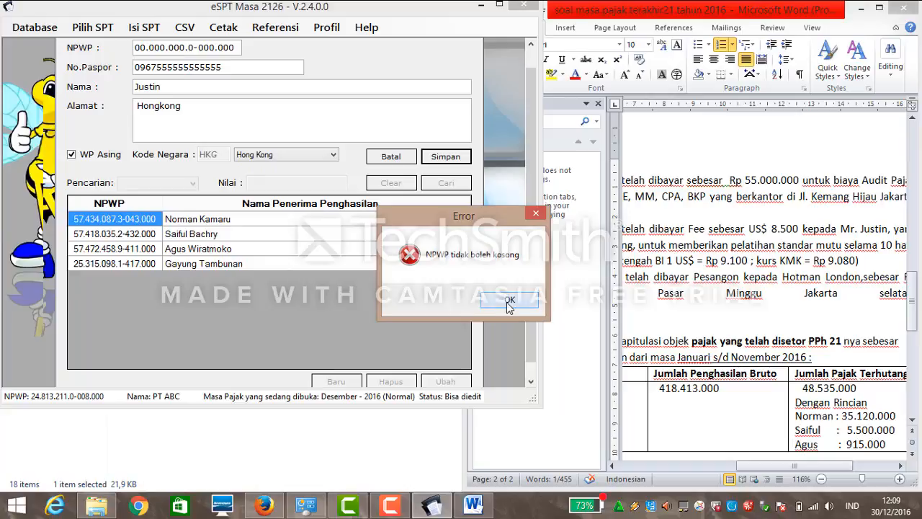
click(508, 300)
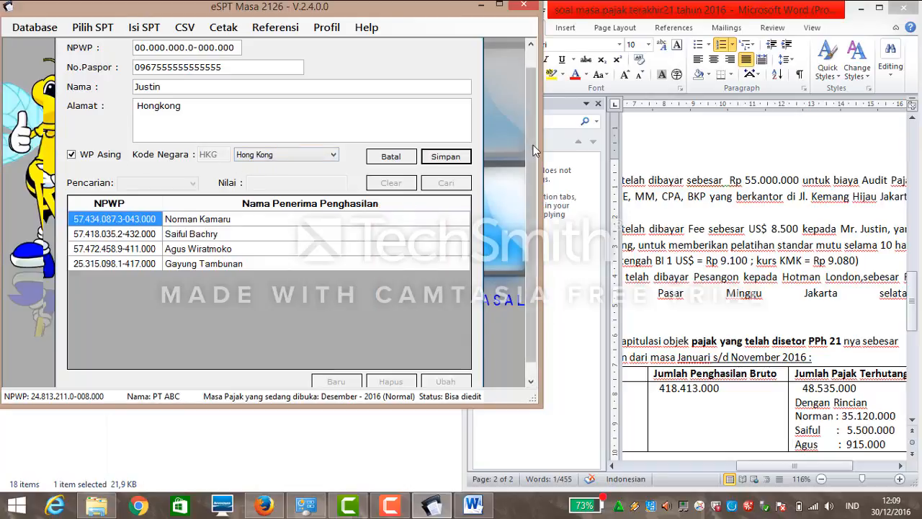
drag(533, 145, 512, 101)
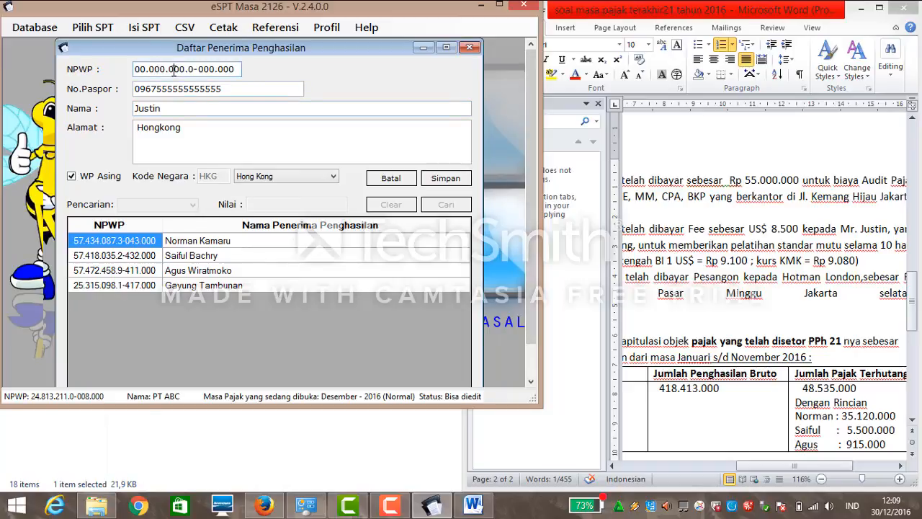
click(443, 178)
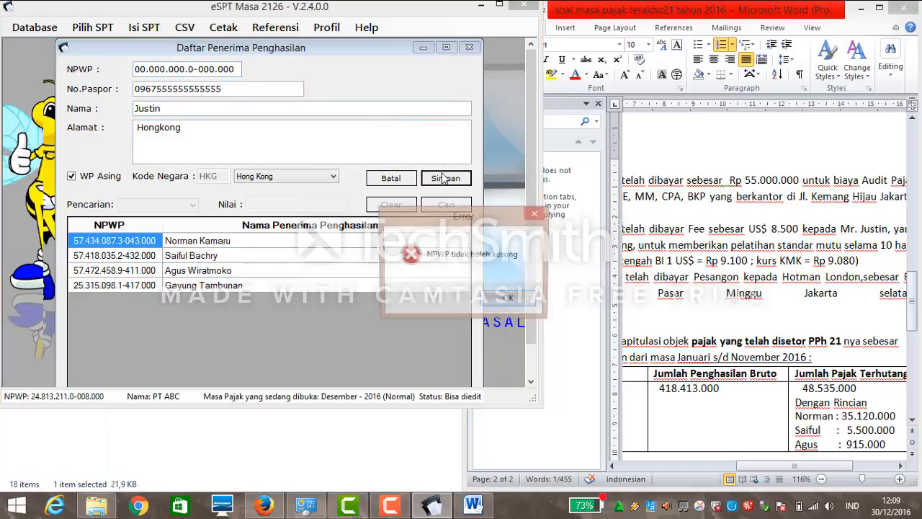
click(520, 298)
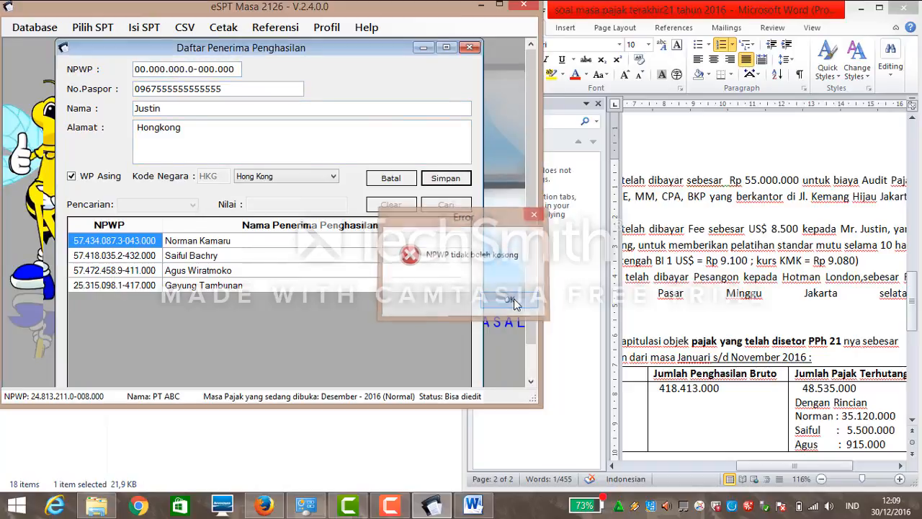
click(391, 178)
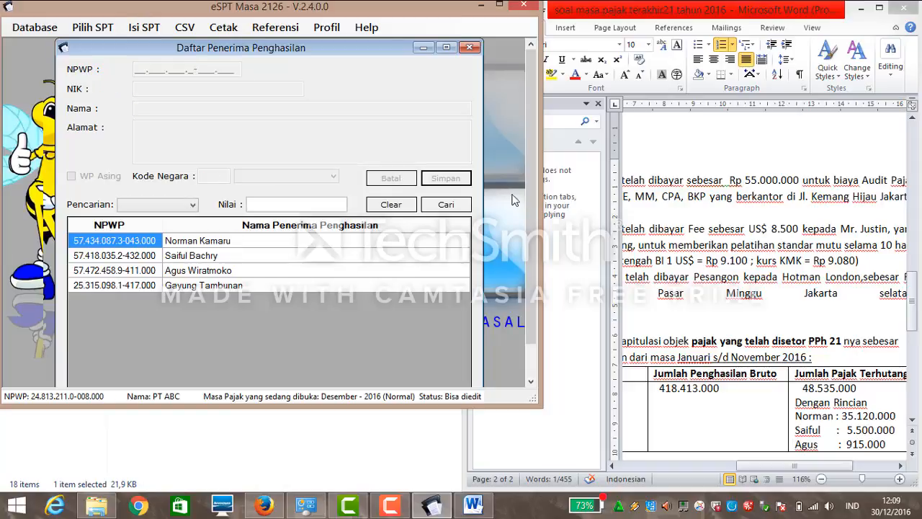
drag(528, 194, 526, 227)
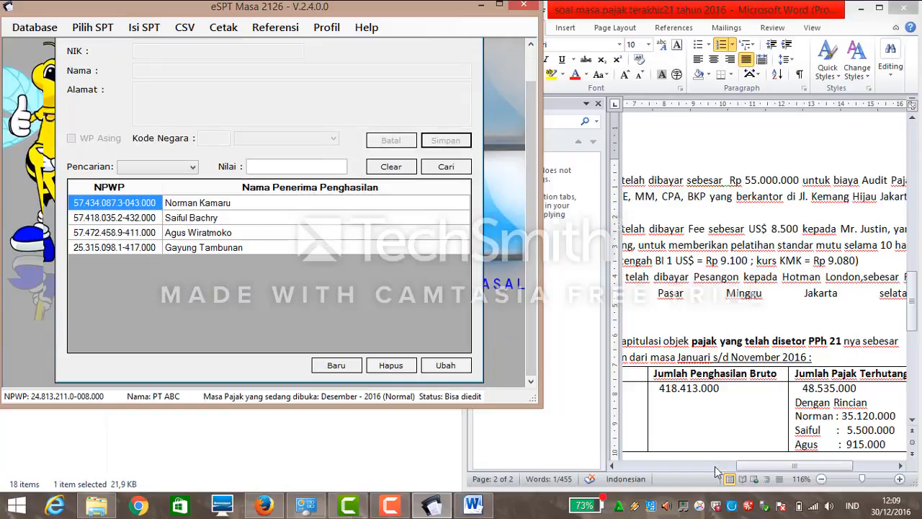
click(757, 465)
drag(755, 469, 682, 465)
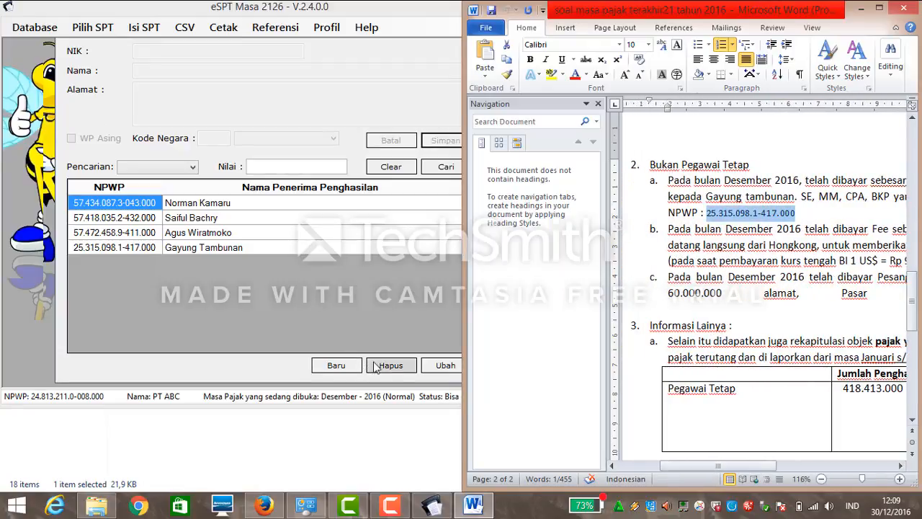
click(331, 69)
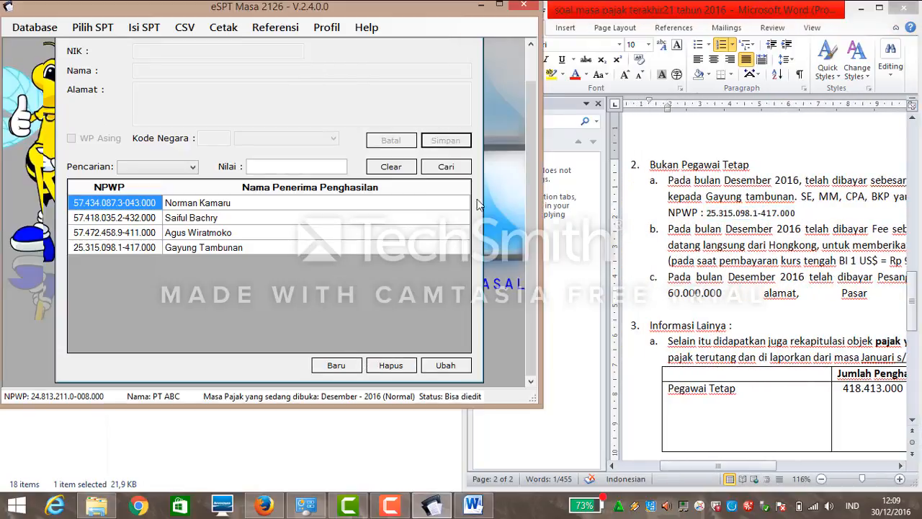
scroll(530, 186, up, 1)
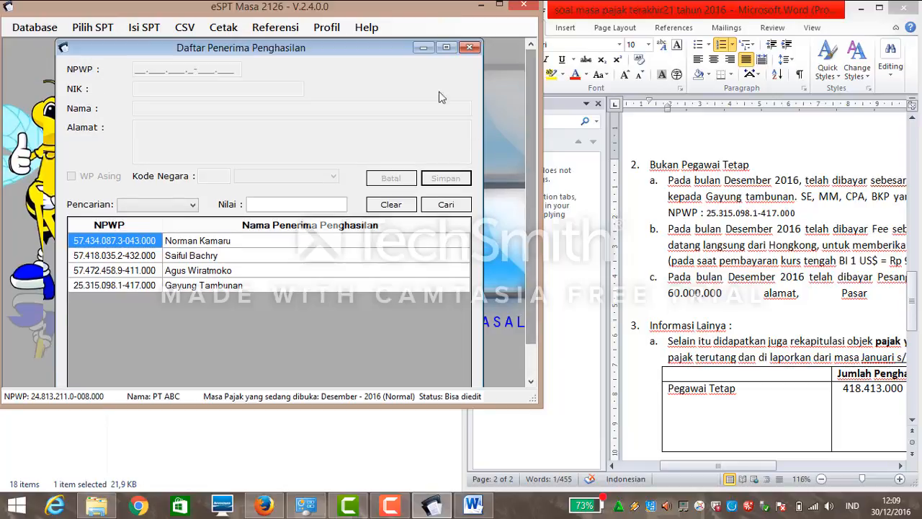
Close the recipient list, open Daftar Bukti Potong Tidak Final, and start slip 1.3-12.16-0000001.
click(474, 48)
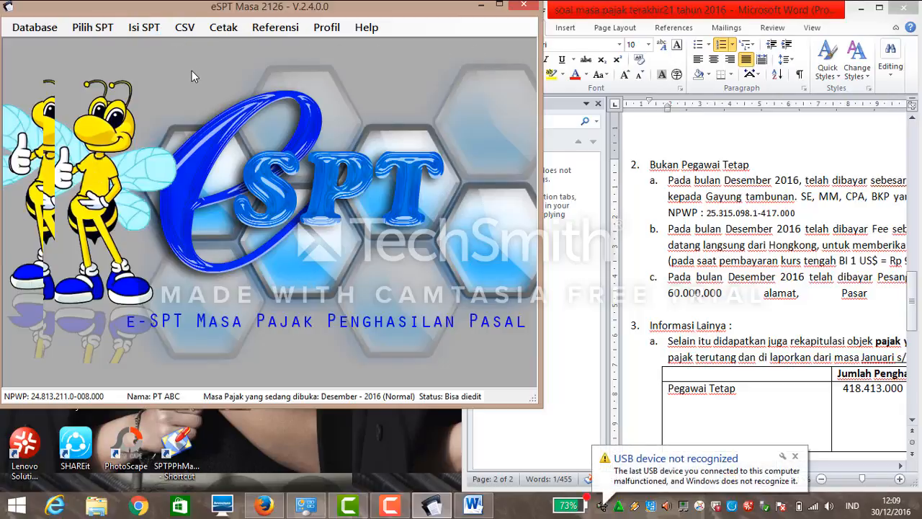
click(138, 27)
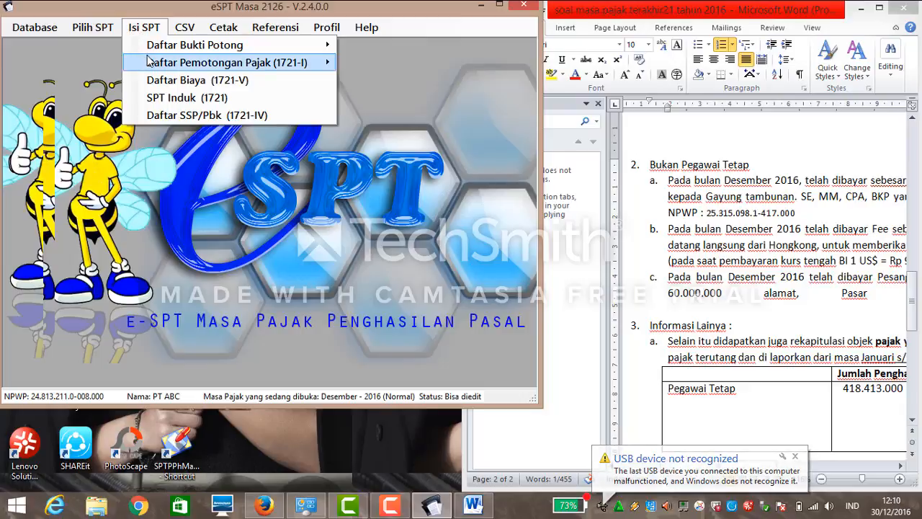
mouse_move(192, 49)
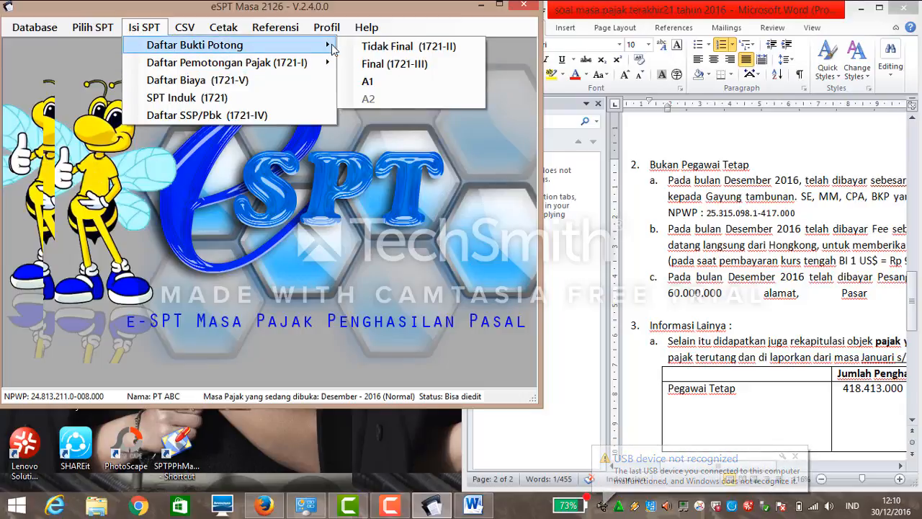
click(345, 46)
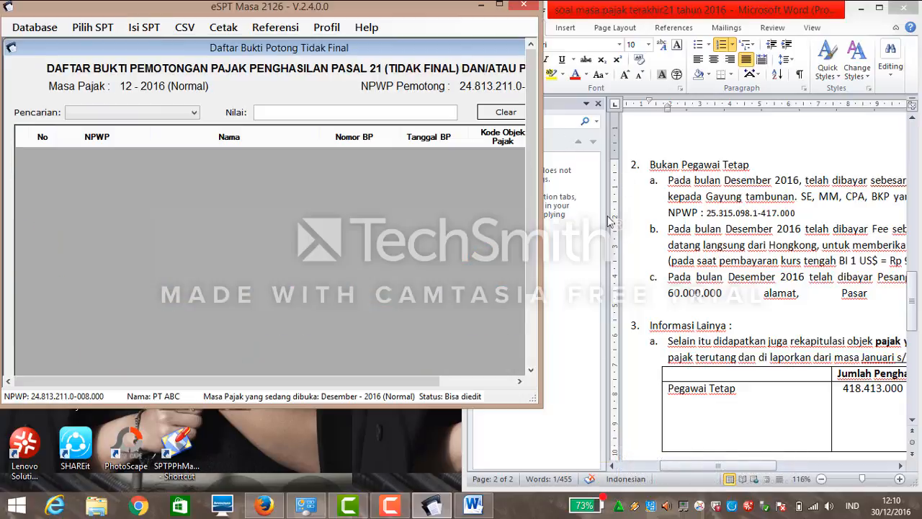
click(605, 106)
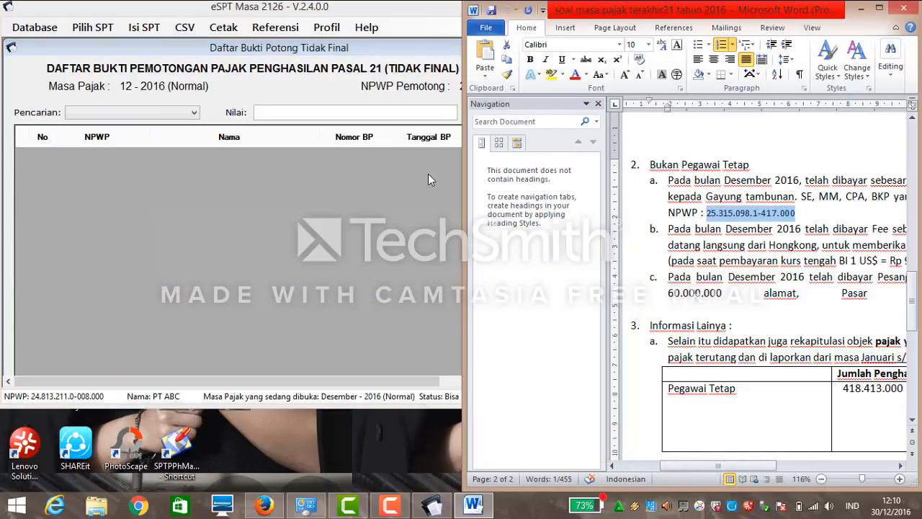
click(597, 103)
click(363, 217)
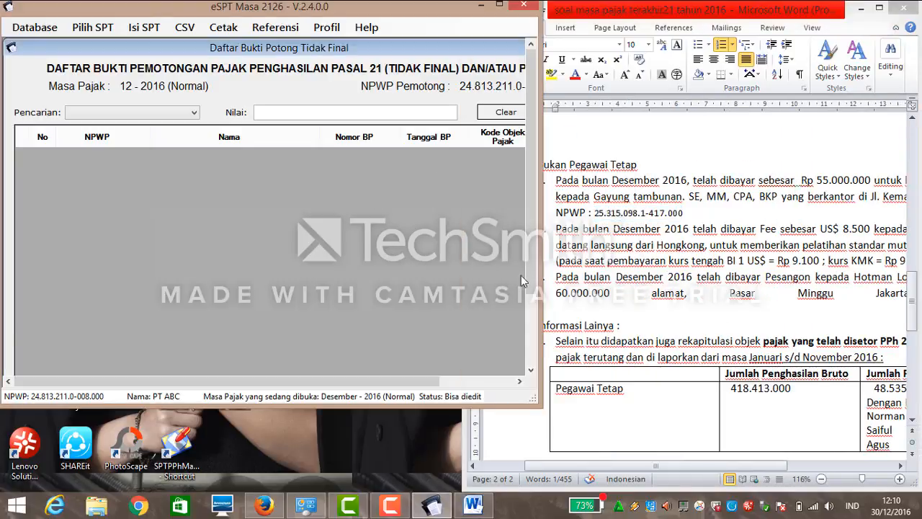
drag(531, 292, 529, 350)
drag(437, 380, 518, 381)
click(472, 345)
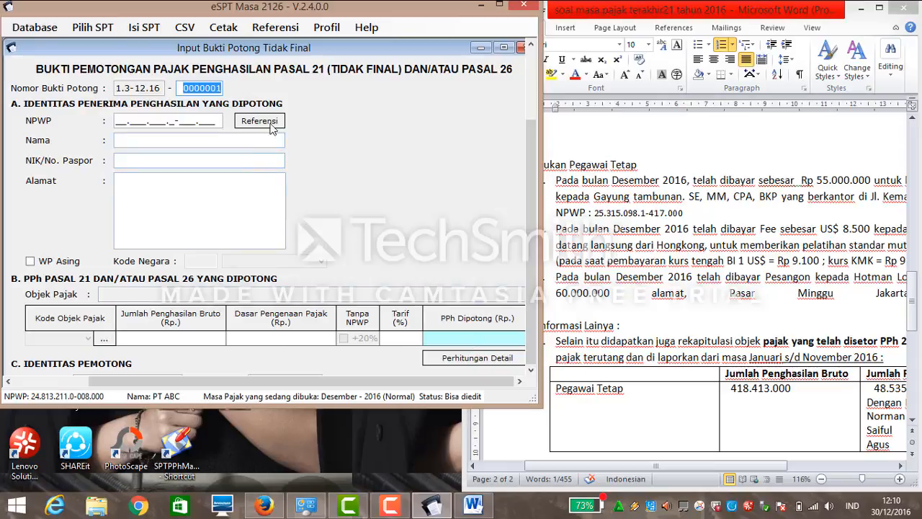
Pick the auditor from the Referensi recipient list to fill the slip's NPWP, name, NIK and address.
click(256, 123)
click(256, 122)
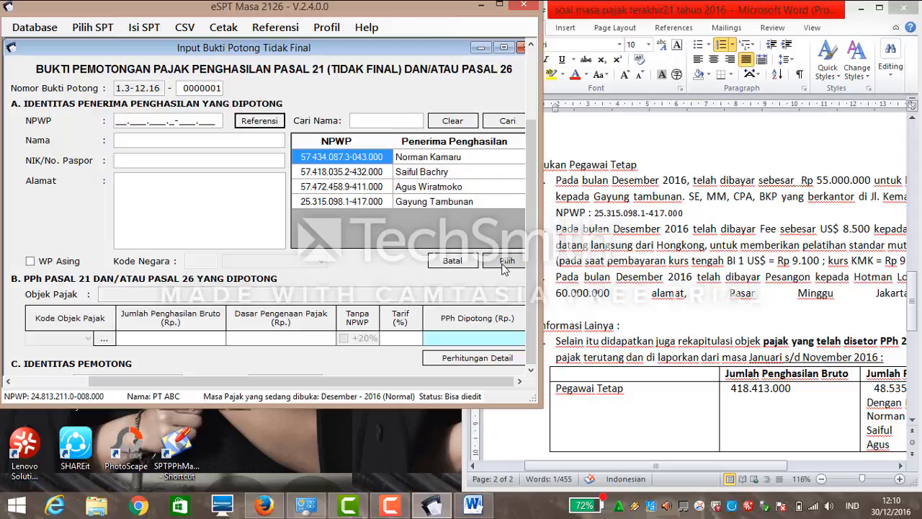
drag(531, 215, 534, 240)
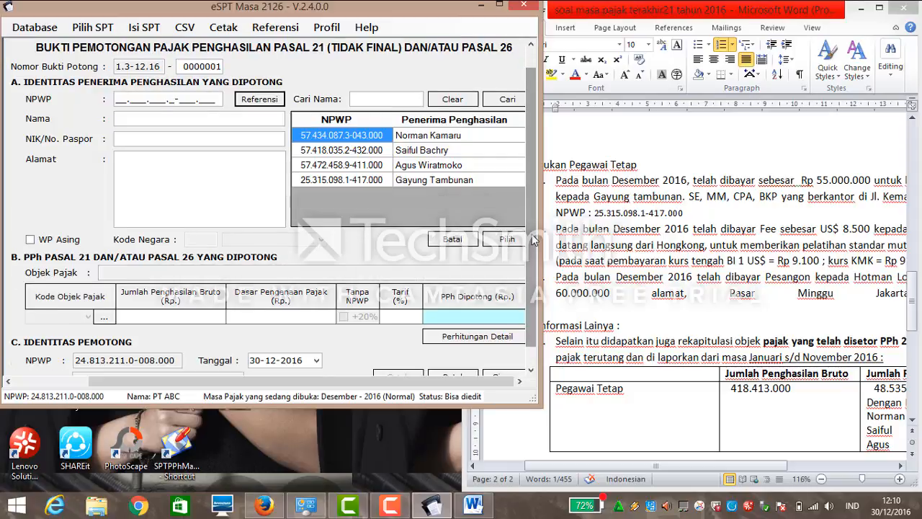
click(425, 183)
click(507, 241)
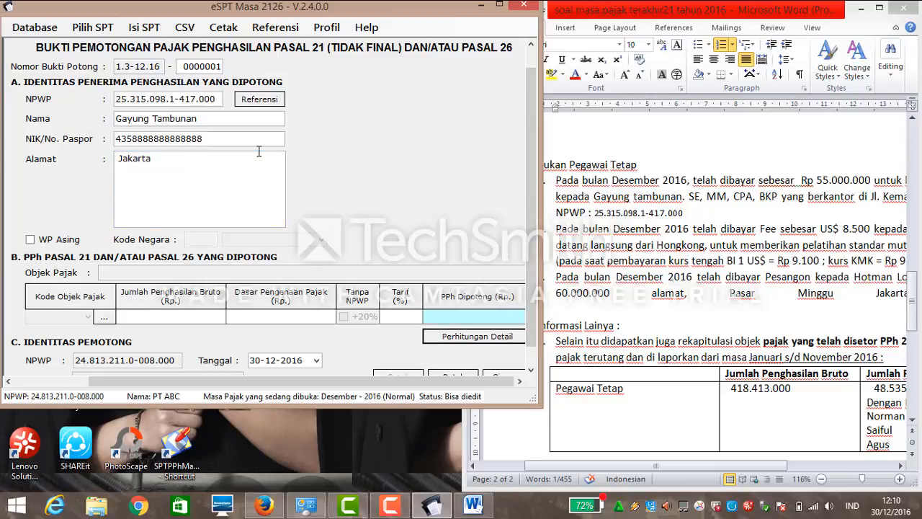
click(233, 158)
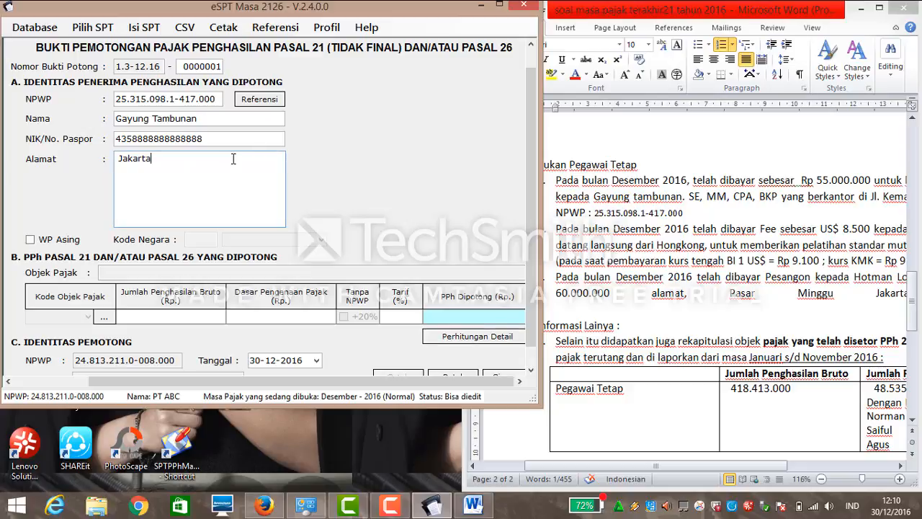
scroll(528, 188, down, 1)
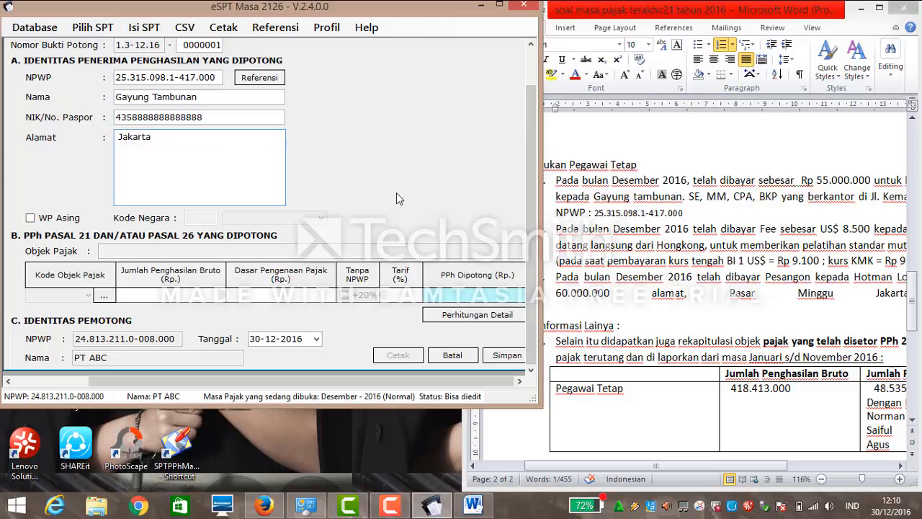
click(104, 295)
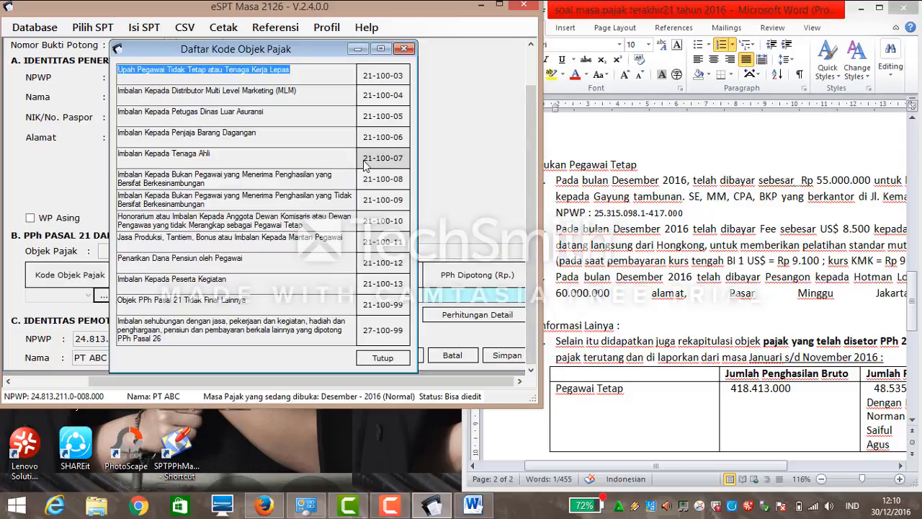
Choose code 21-100-07 and calculate 55.000.000 of Tidak berkesinambungan expert-fee income.
double_click(363, 159)
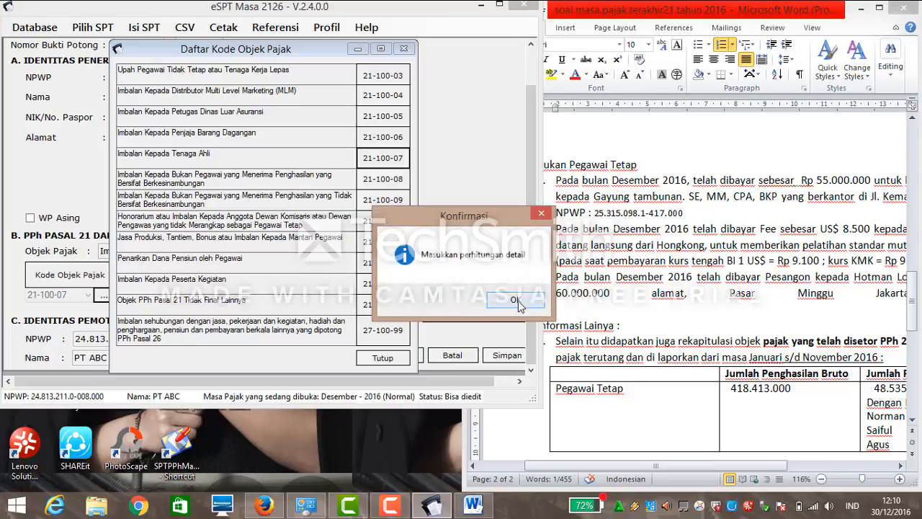
click(514, 297)
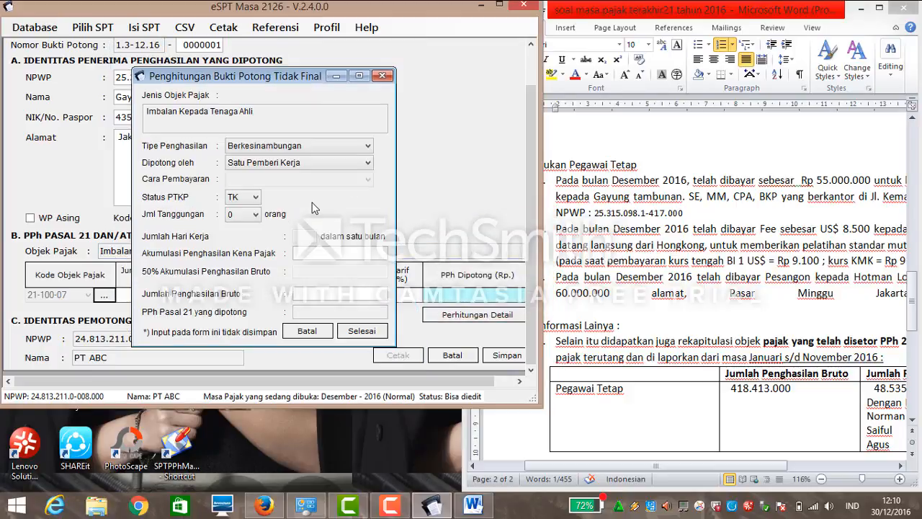
click(288, 148)
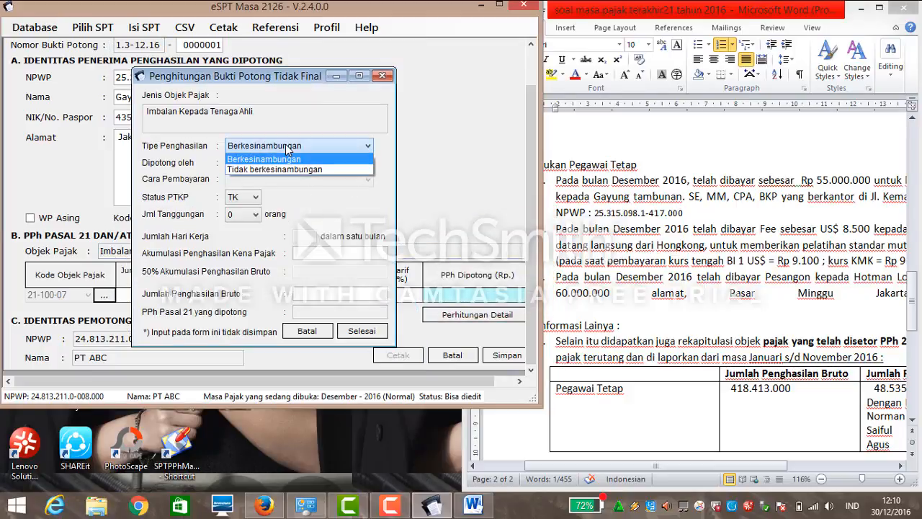
click(288, 159)
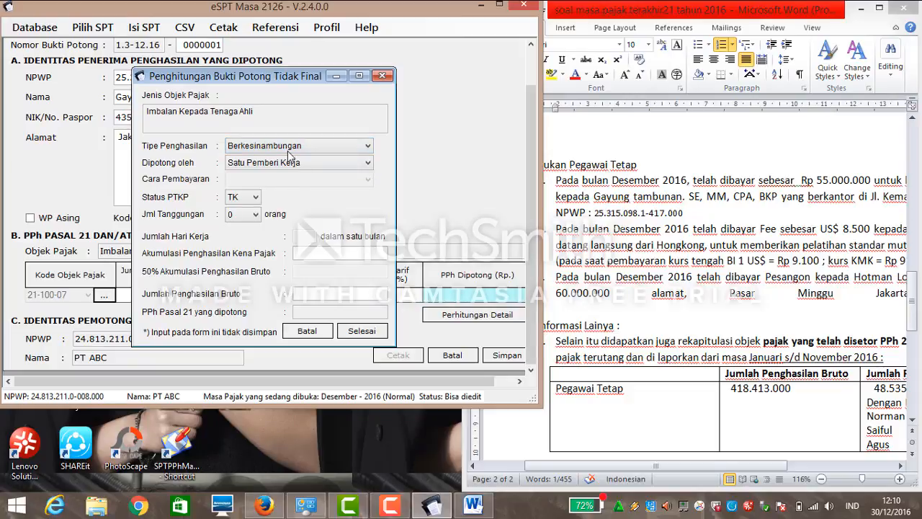
click(288, 149)
click(285, 169)
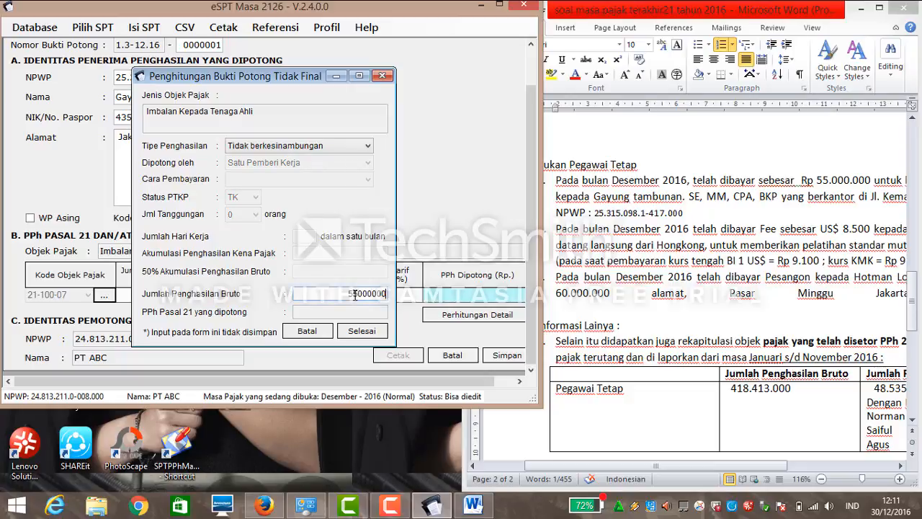
click(361, 332)
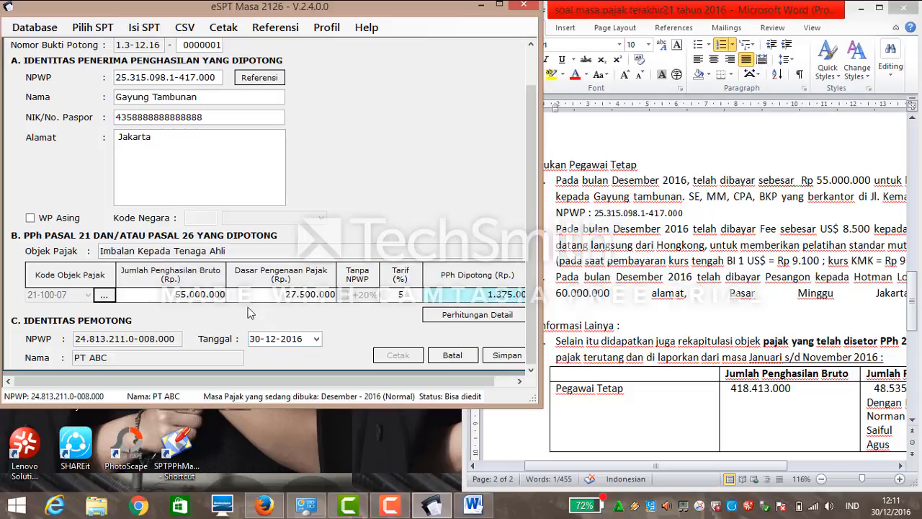
Date the slip 20 December 2016, save it, and start slip 0000002.
click(316, 340)
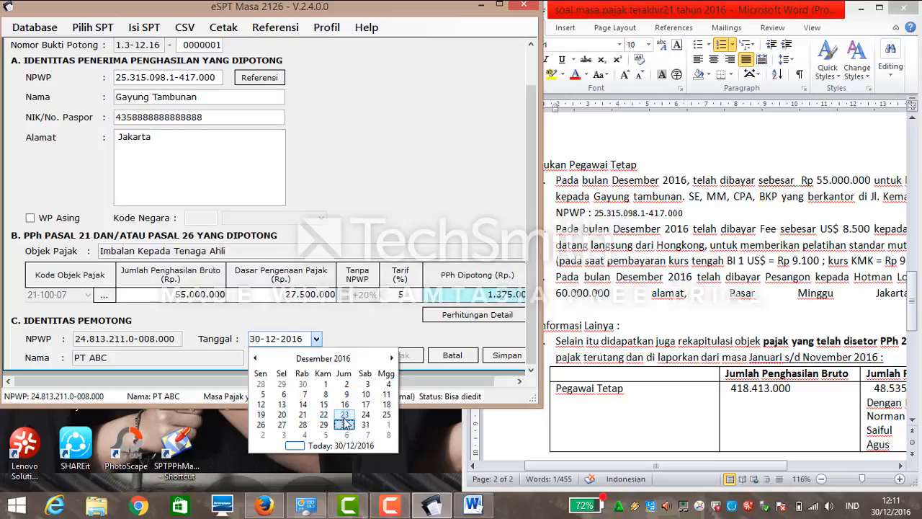
click(283, 415)
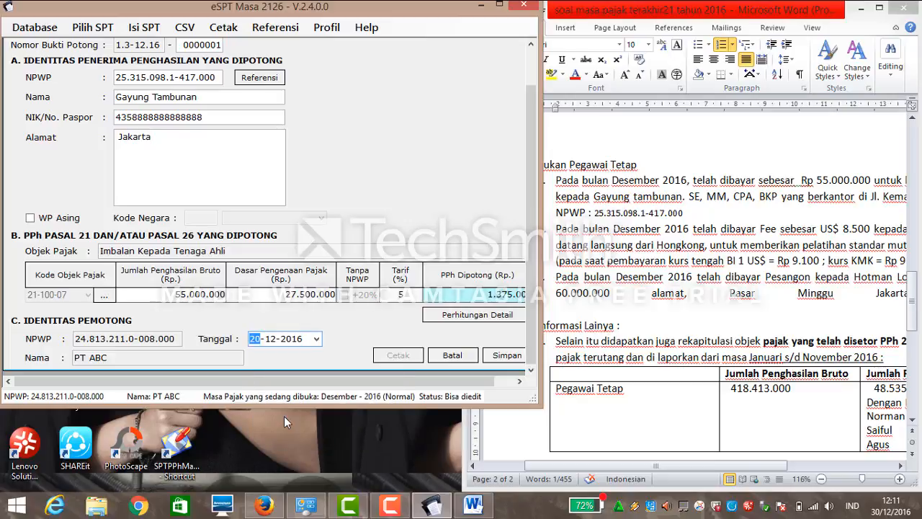
click(508, 355)
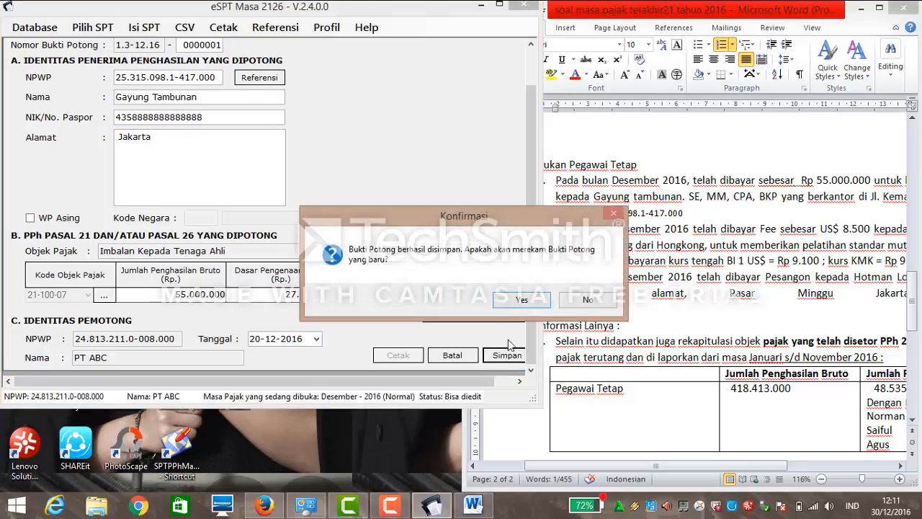
click(520, 301)
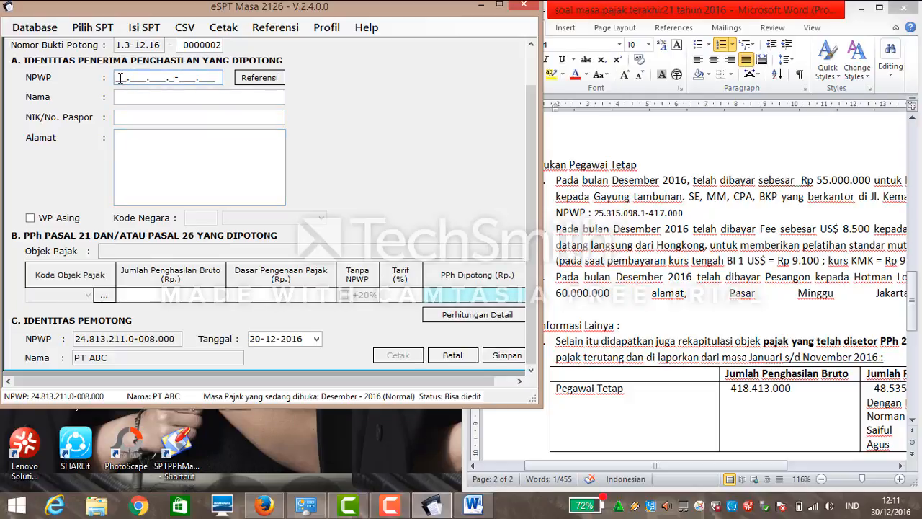
Enter an all-zero NPWP for the recipient, then fill in the name and passport number.
text(000000000000000)
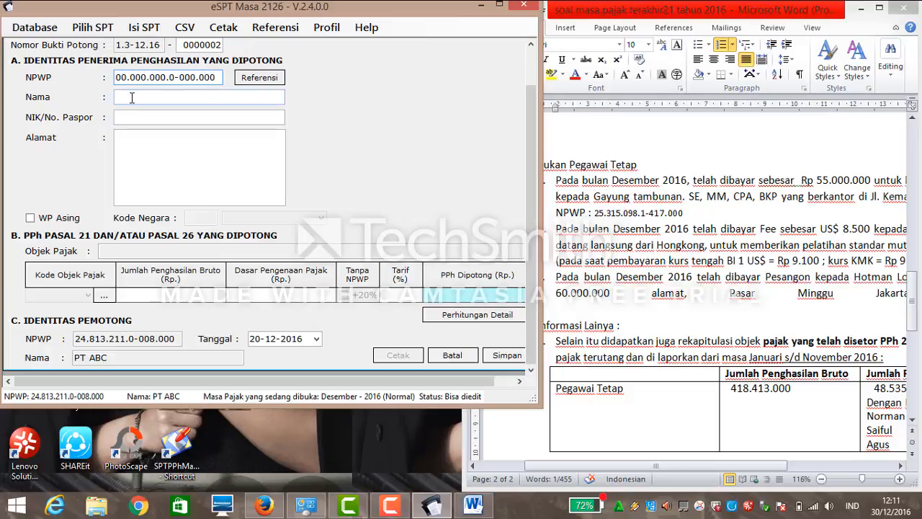
click(132, 97)
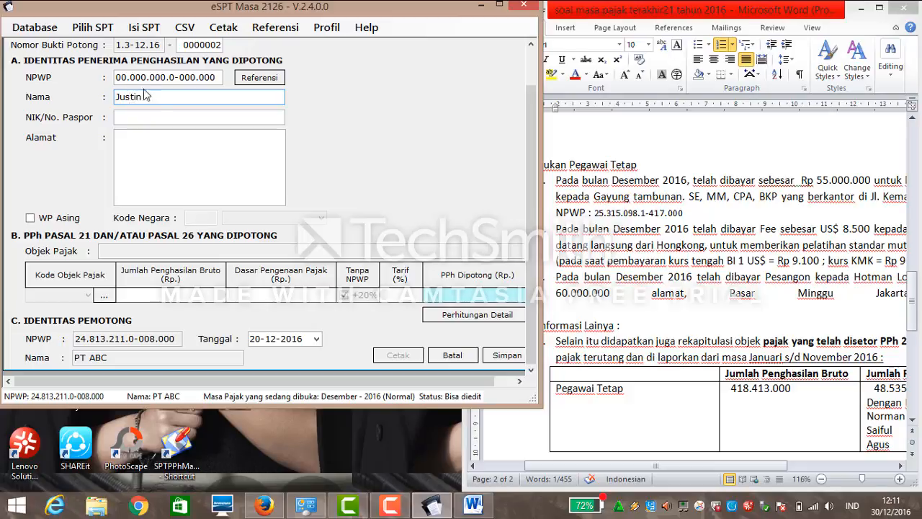
click(158, 114)
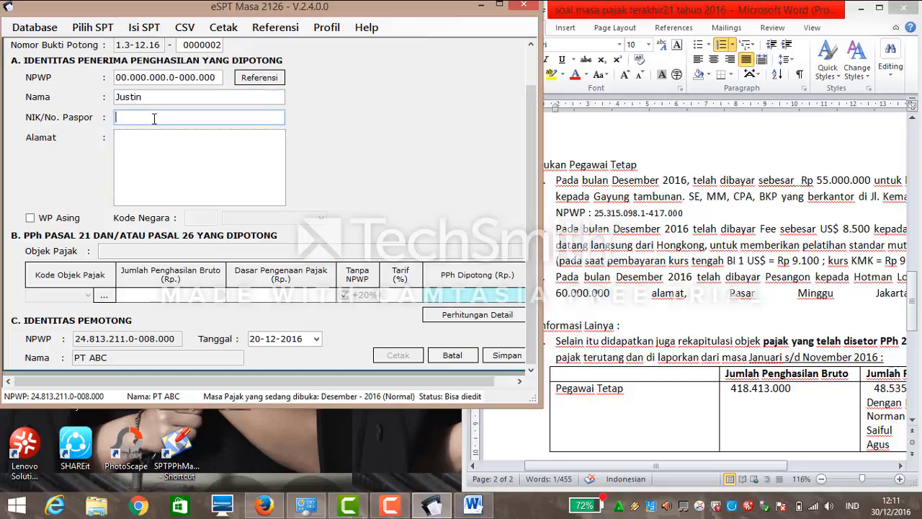
text(0008655555555555)
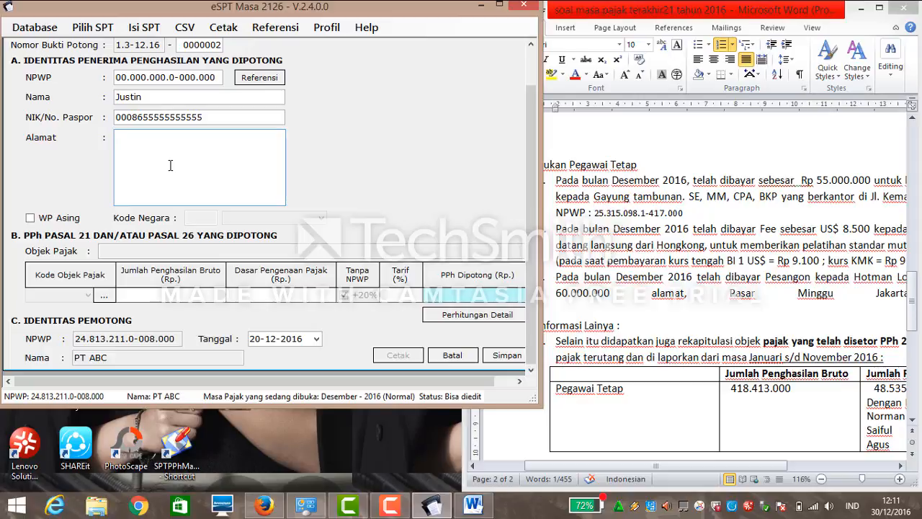
text(gkong)
Mark the recipient as a foreign taxpayer (WP Asing) from Hong Kong.
click(70, 218)
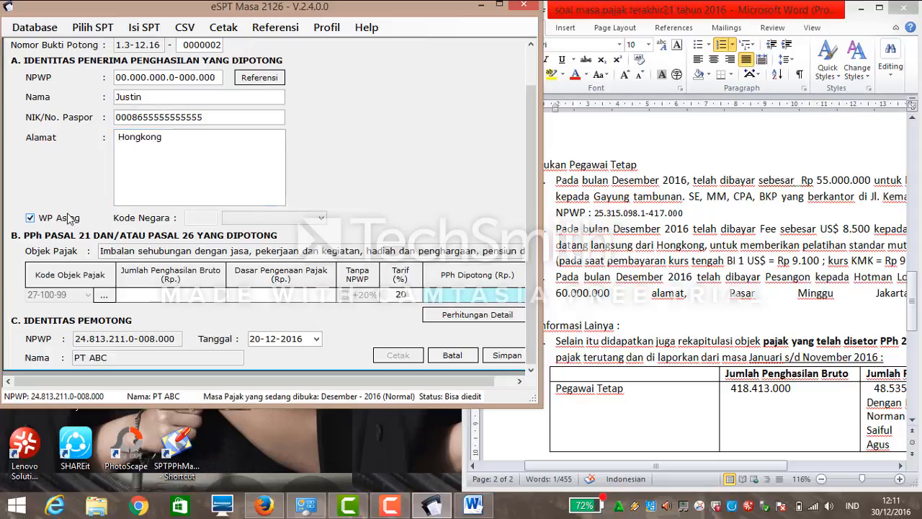
click(320, 218)
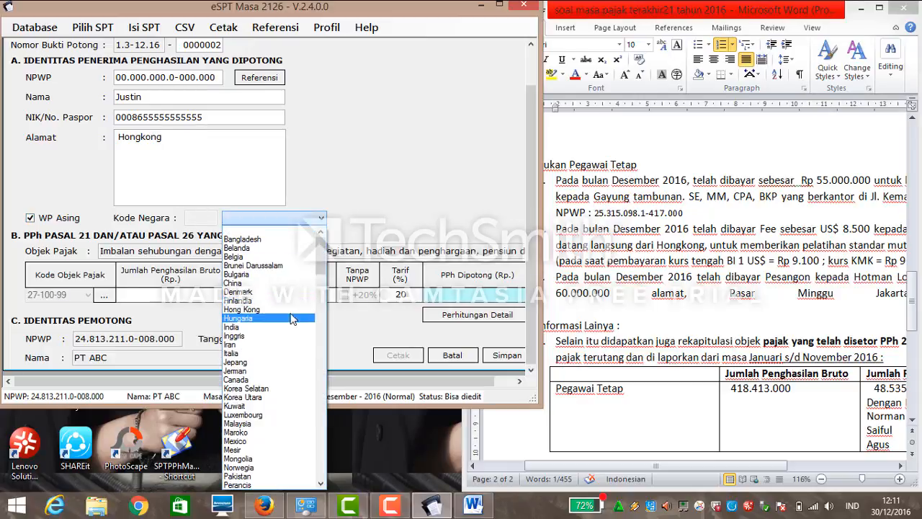
click(291, 312)
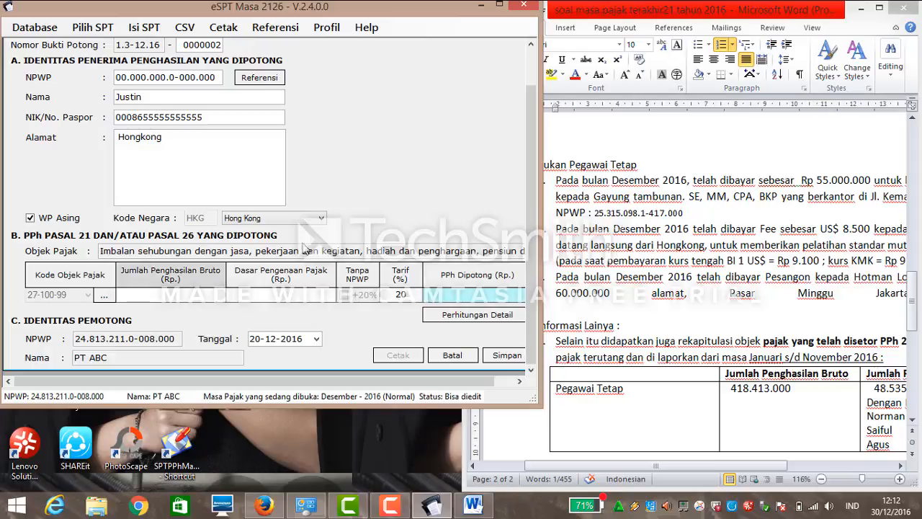
Switch to the Word case document and highlight the next details.
click(677, 469)
drag(678, 469, 721, 462)
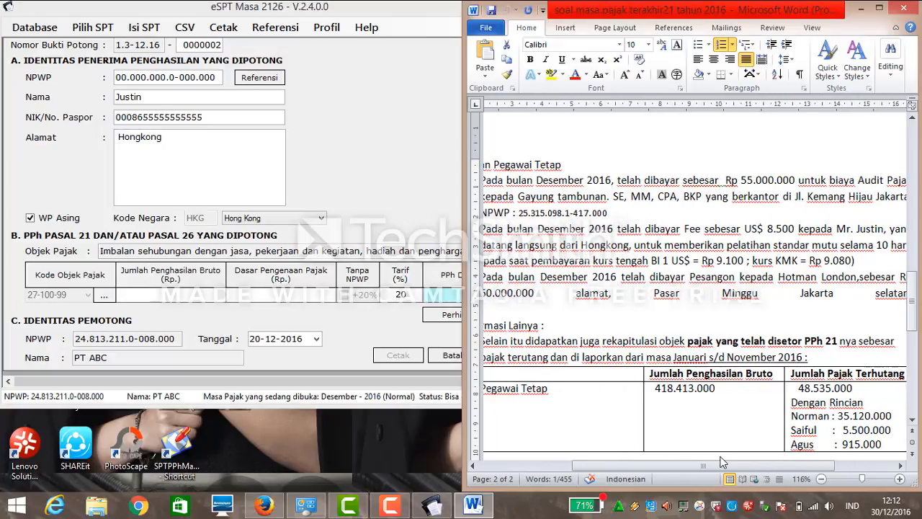
drag(518, 214, 607, 213)
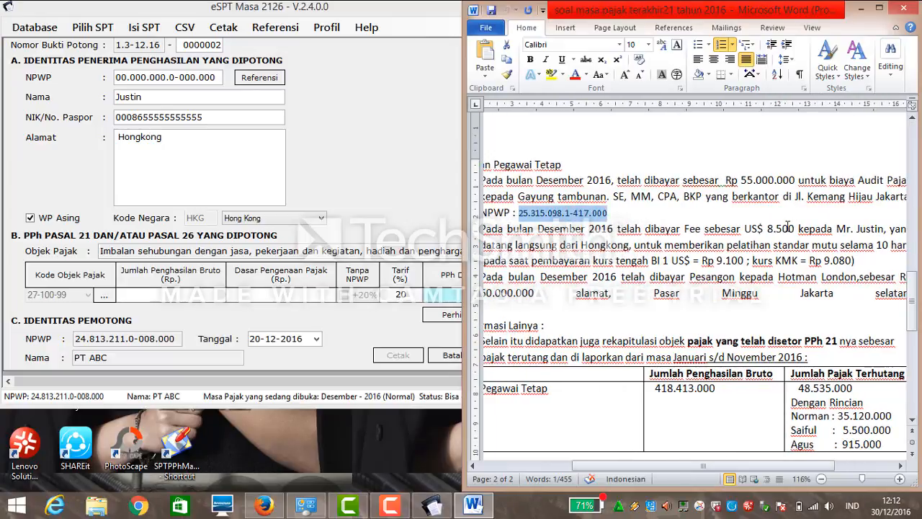
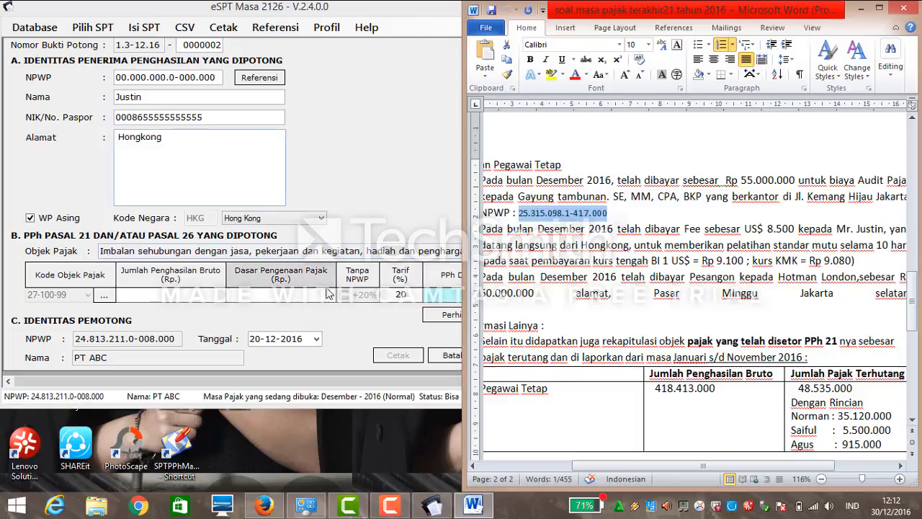
Enter 77.180.000 gross income (15.436.000 tax) and save the slip without starting another.
click(184, 289)
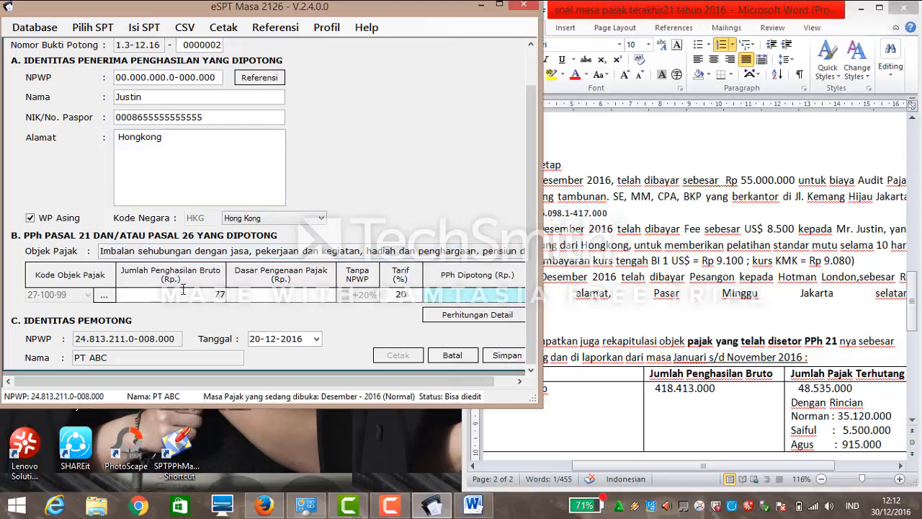
text(77180000)
click(247, 291)
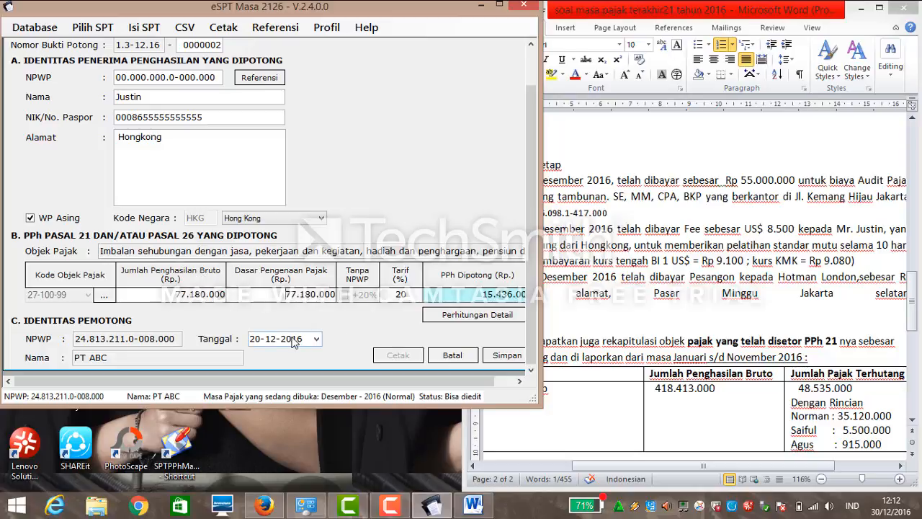
click(507, 358)
click(583, 305)
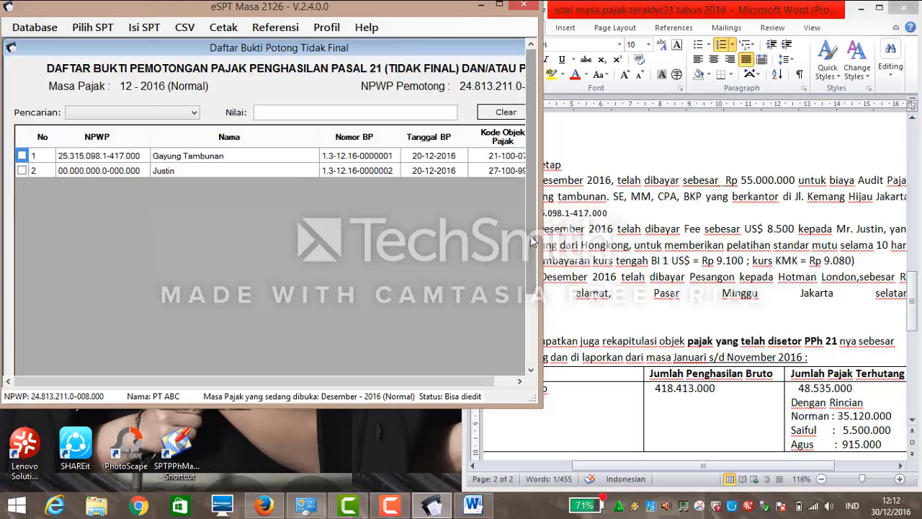
Close the non-final withholding slip list.
scroll(518, 234, down, 3)
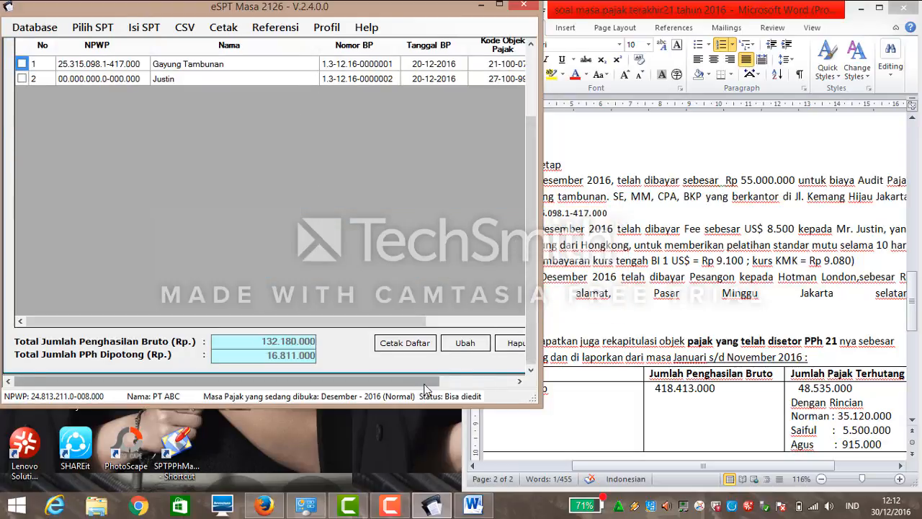
drag(420, 381, 493, 376)
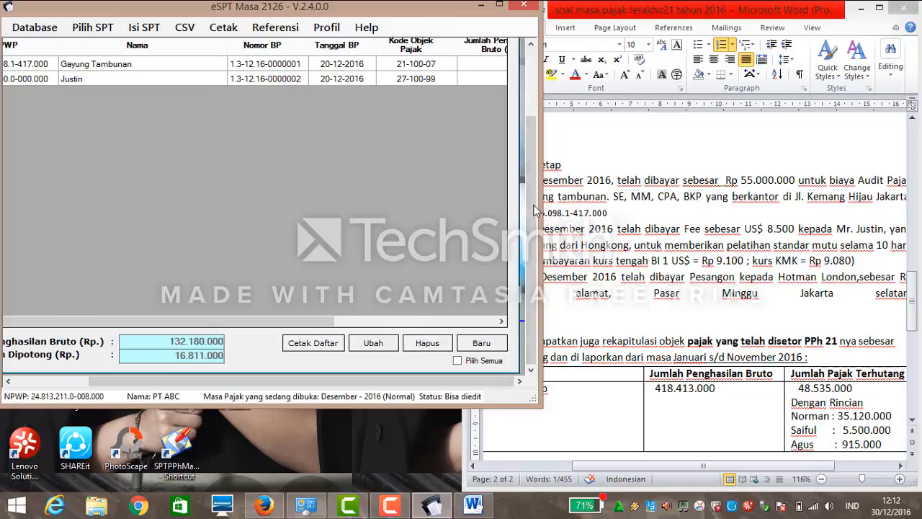
scroll(519, 128, up, 3)
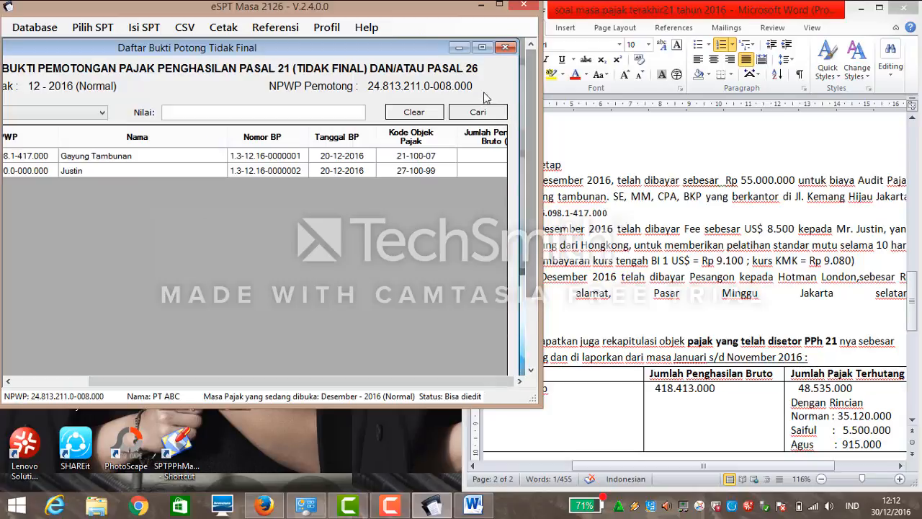
click(505, 47)
Open the final withholding slip list and start new slip 0000001.
click(44, 32)
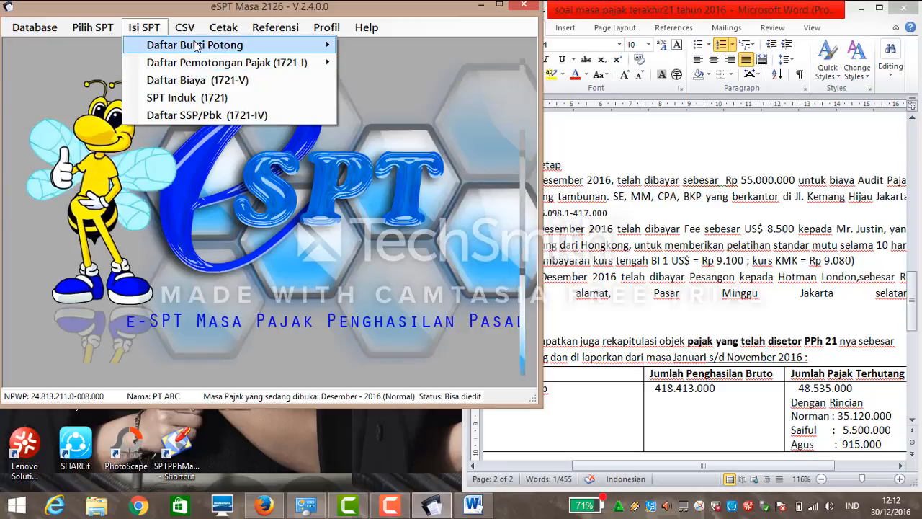
mouse_move(211, 44)
click(398, 64)
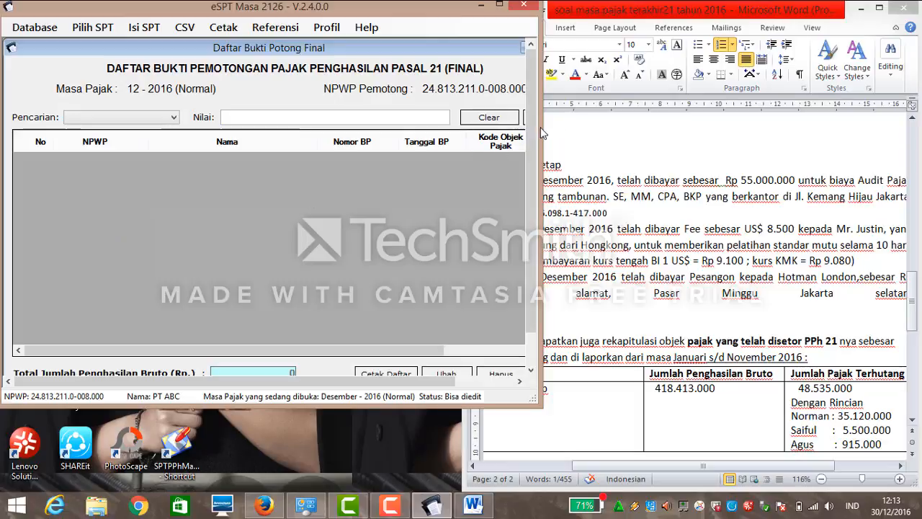
drag(531, 137, 549, 193)
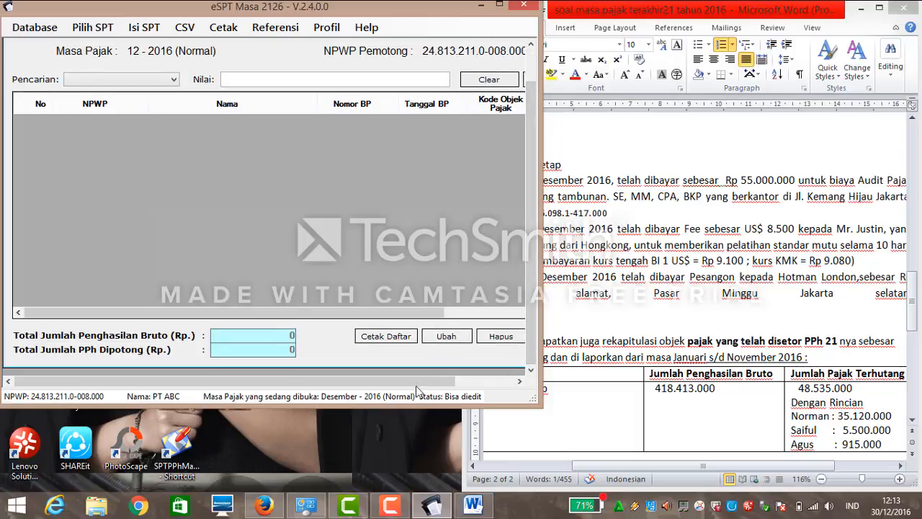
click(477, 381)
click(486, 338)
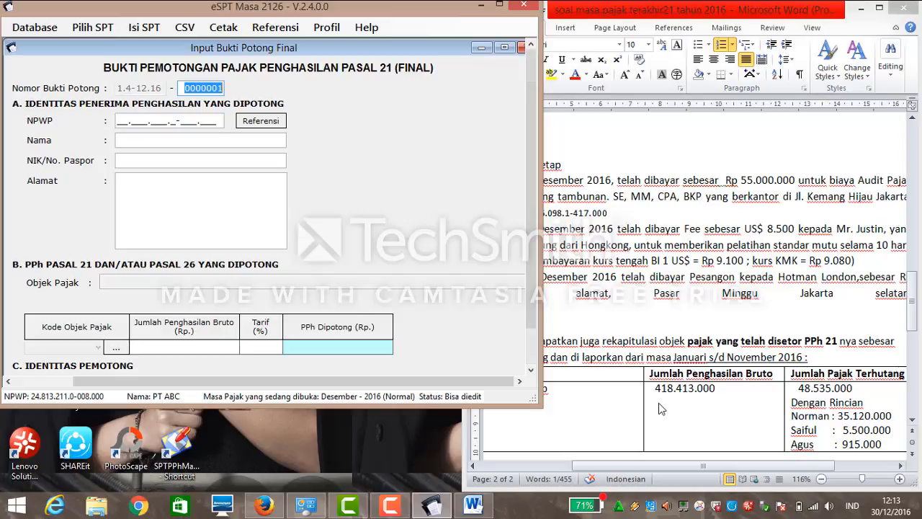
Fill in the recipient's name, an all-zero NPWP, the NIK and a Jakarta address.
drag(685, 470, 653, 470)
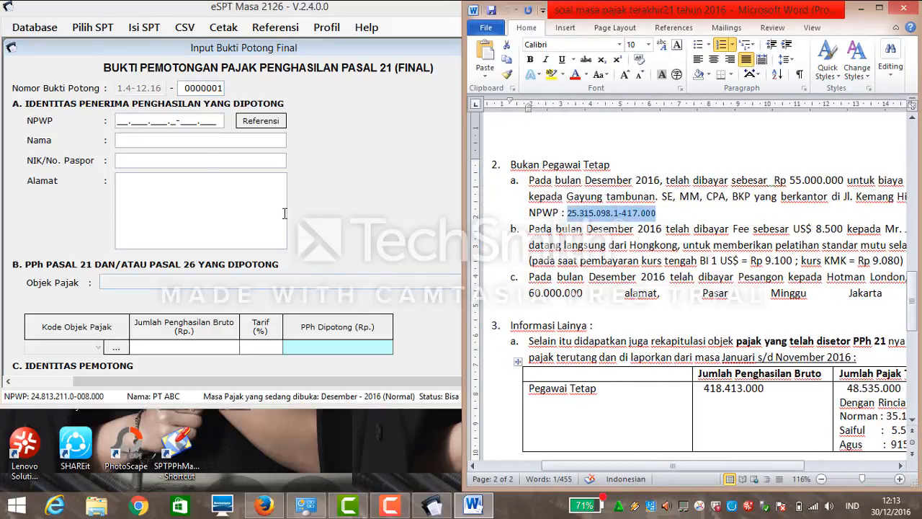
click(181, 144)
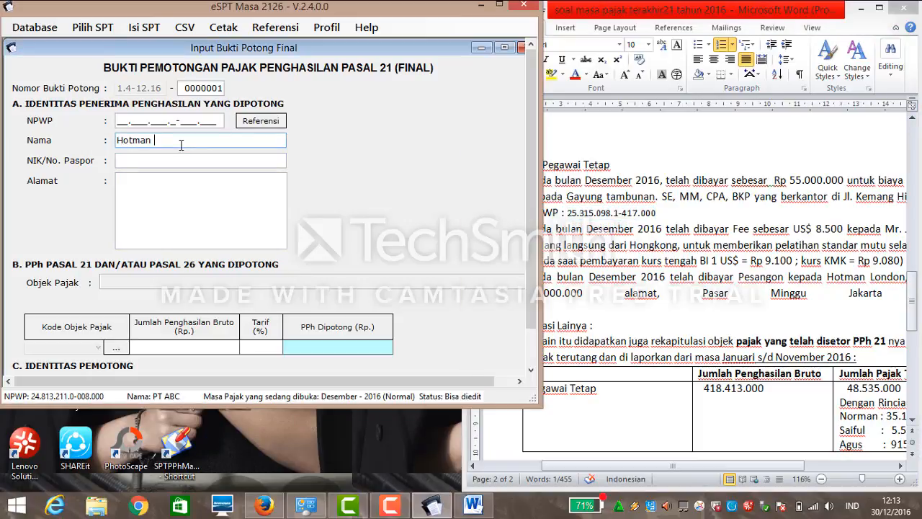
text(Hotman London)
click(119, 115)
text(00.)
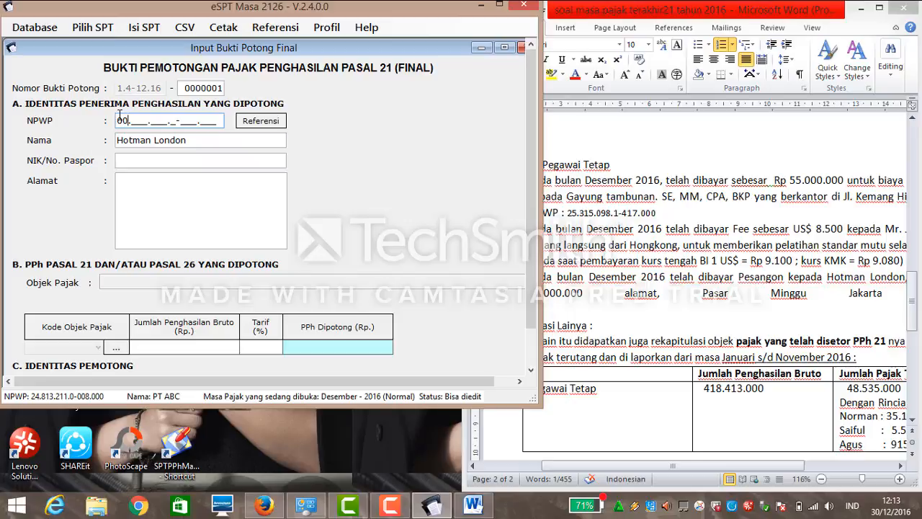
text(000.000.0-000.000)
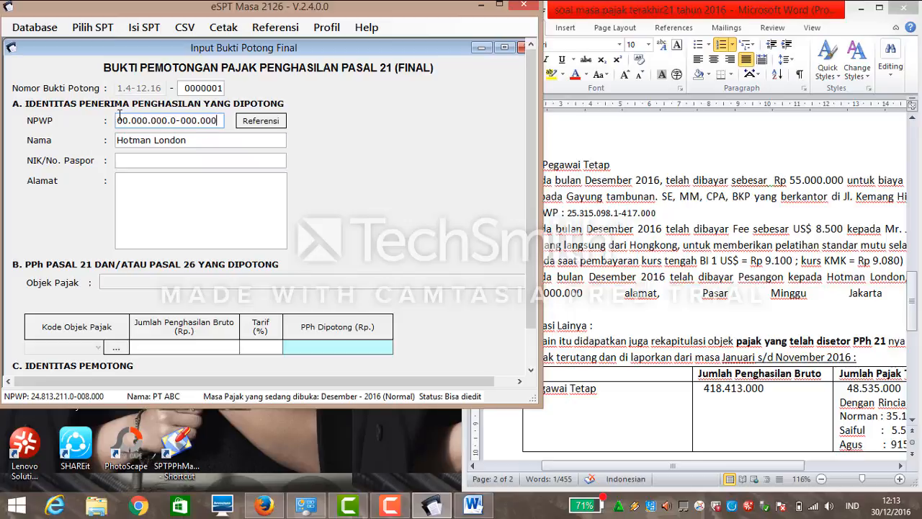
click(141, 159)
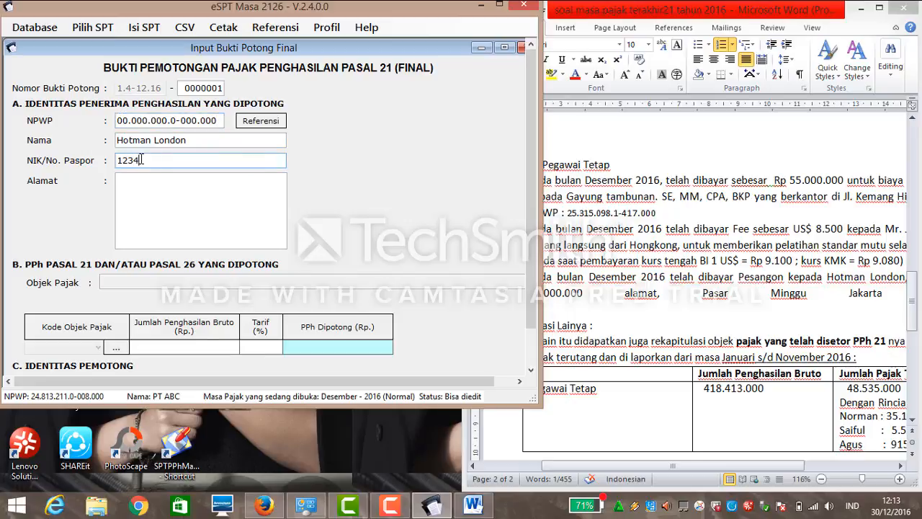
text(1234589777777777)
click(191, 180)
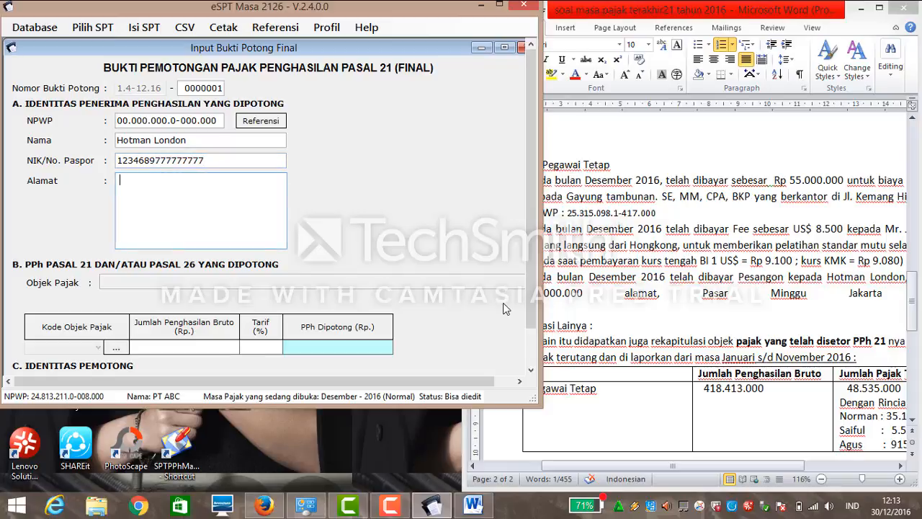
text(Bogo)
key(BackSpace)
key(BackSpace)
key(BackSpace)
key(BackSpace)
text(Jaka)
Select tax object code 21-401-01 for severance pay.
click(116, 347)
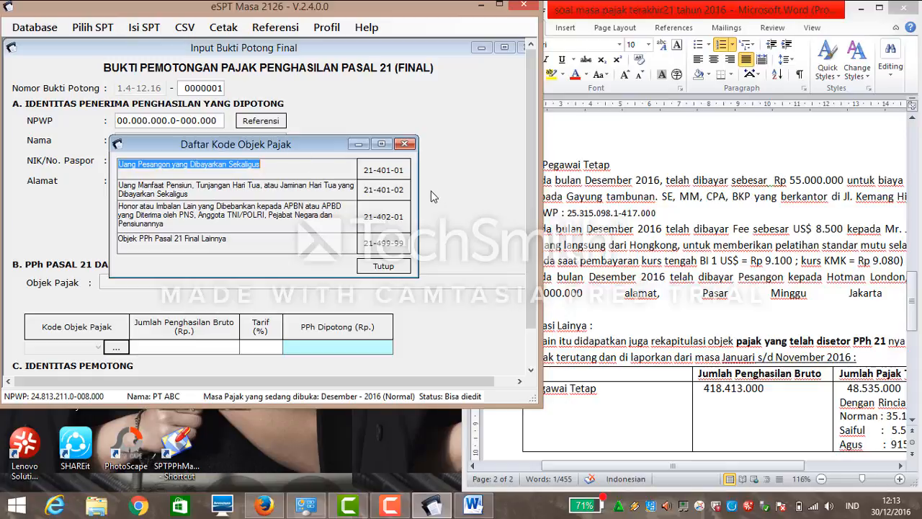
double_click(405, 180)
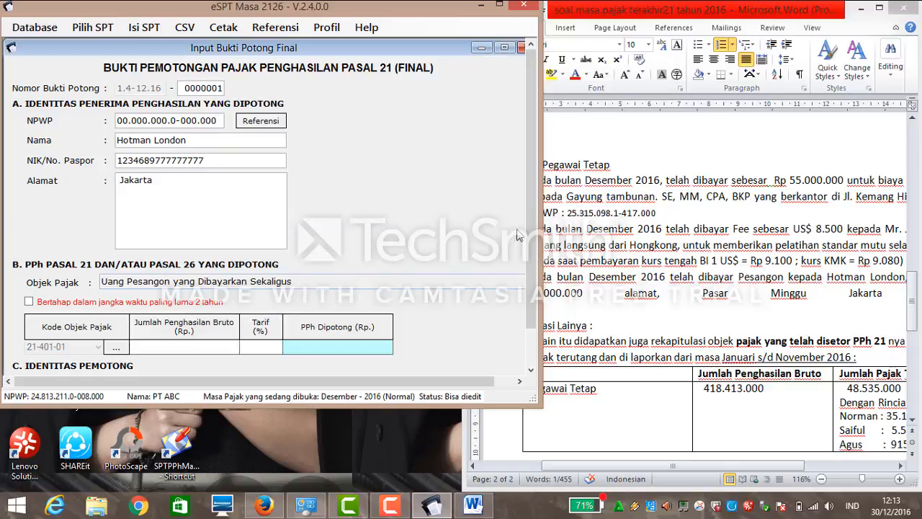
drag(533, 234, 531, 281)
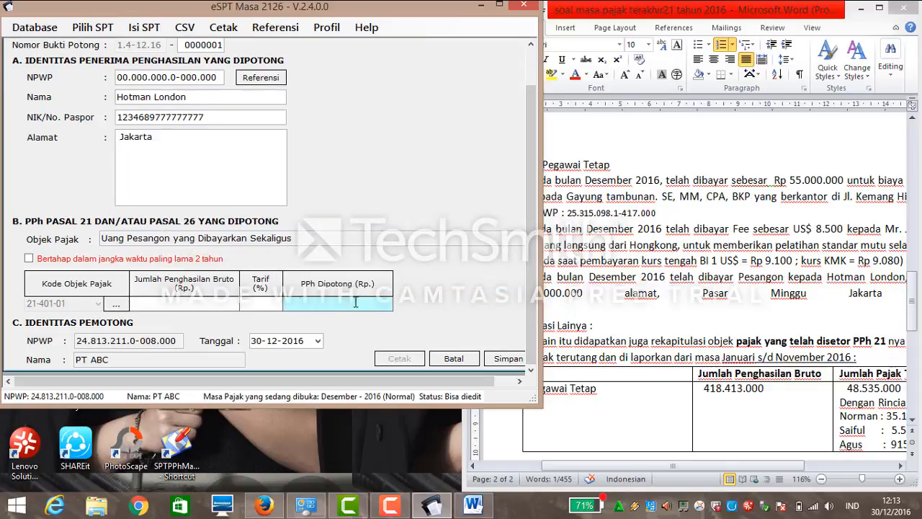
click(738, 465)
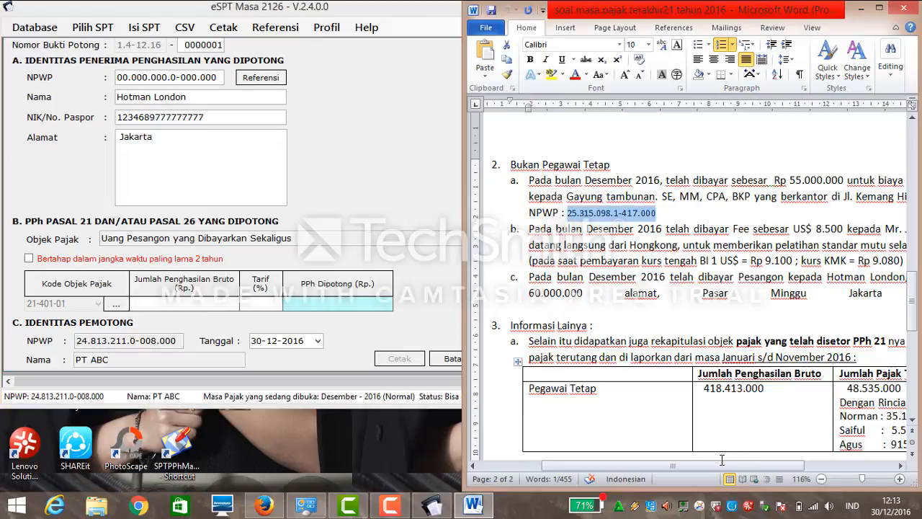
Enter 60.000.000 gross income (500.000 tax), date the slip 25-12-2016, and save it.
click(174, 304)
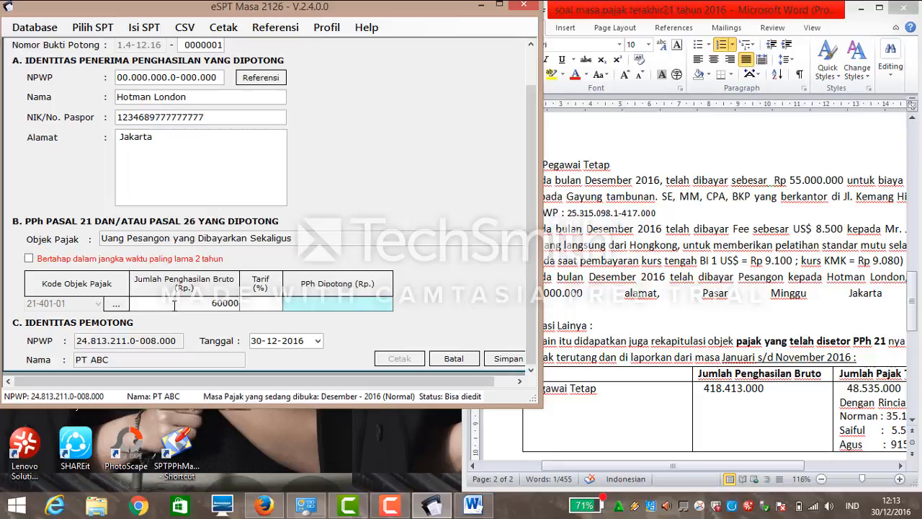
text(60000000)
key(Tab)
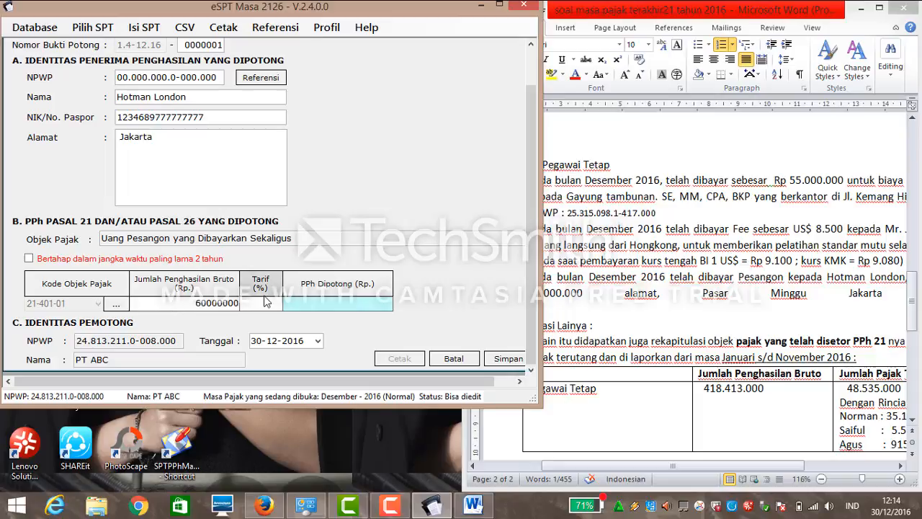
click(317, 341)
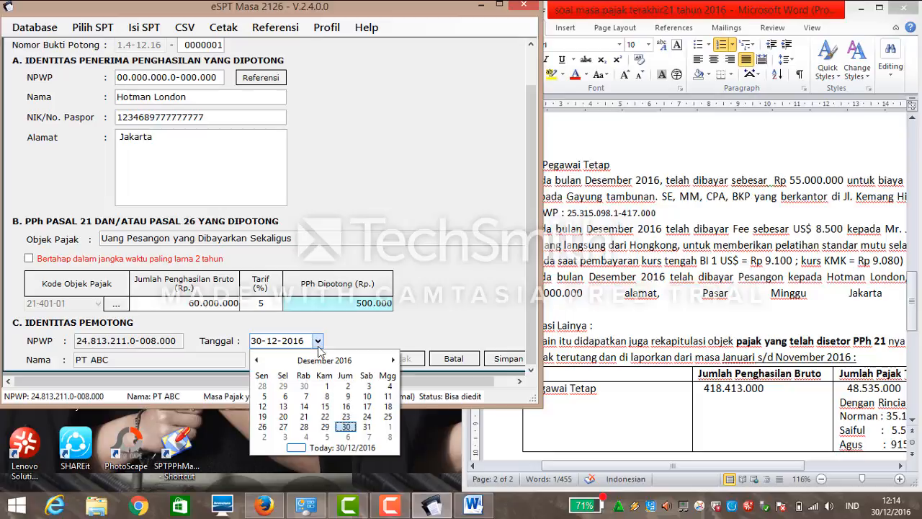
click(386, 417)
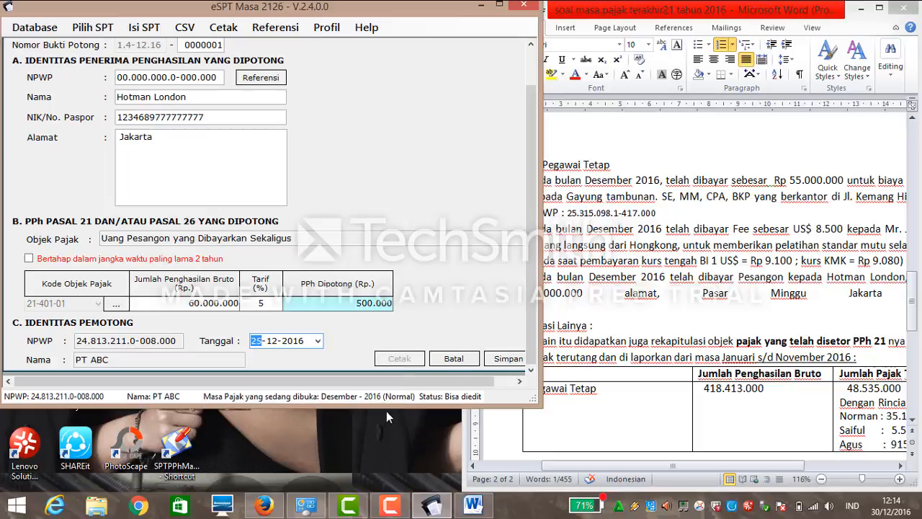
click(504, 360)
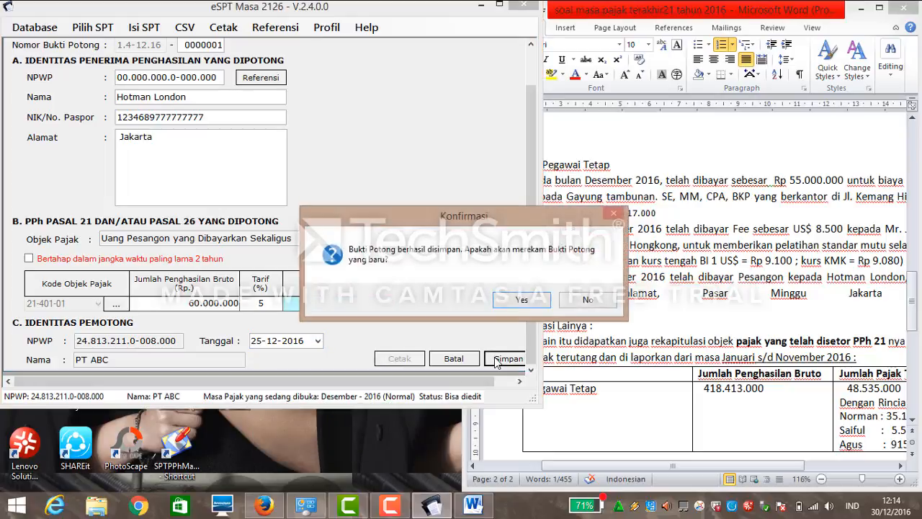
click(513, 307)
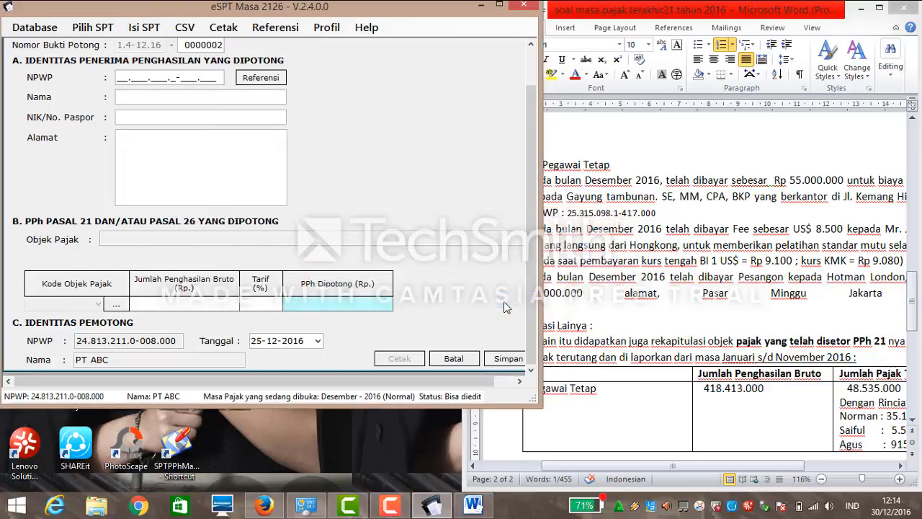
Cancel the unfinished slip entry and close the final slip list holding the severance slip.
click(533, 75)
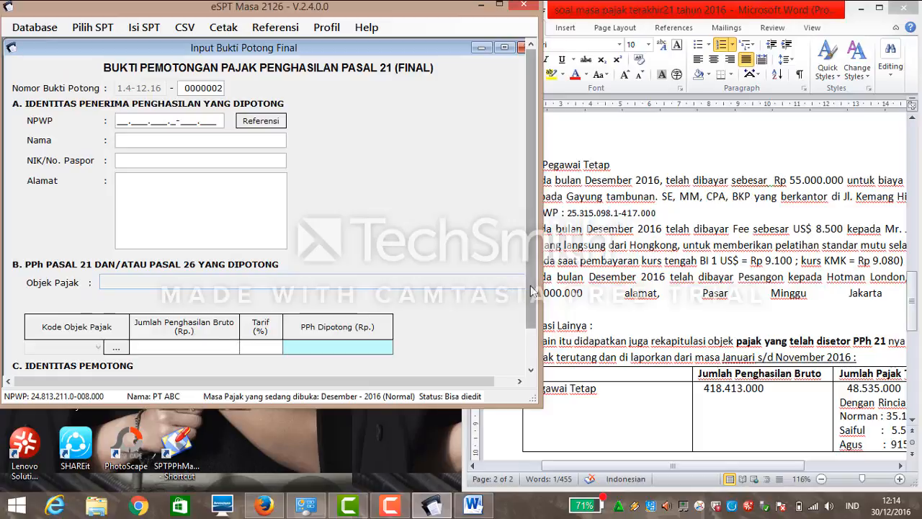
drag(532, 292, 531, 363)
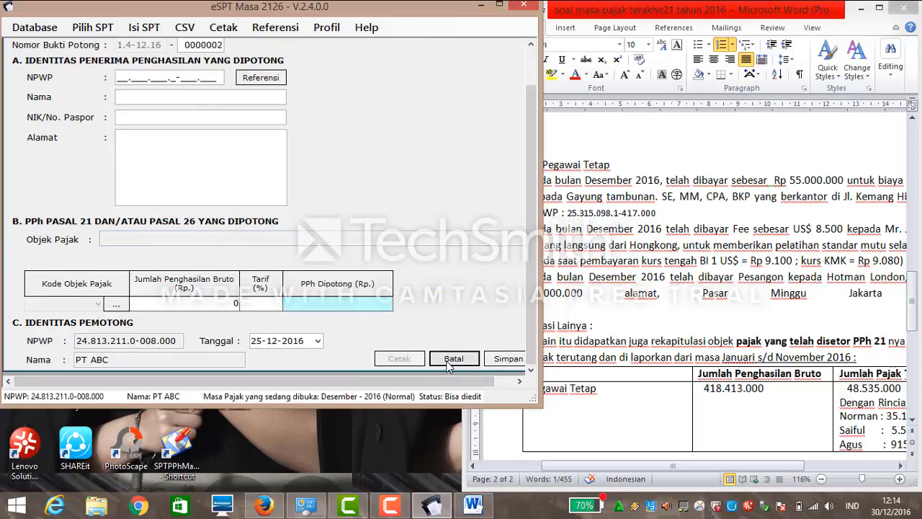
click(454, 359)
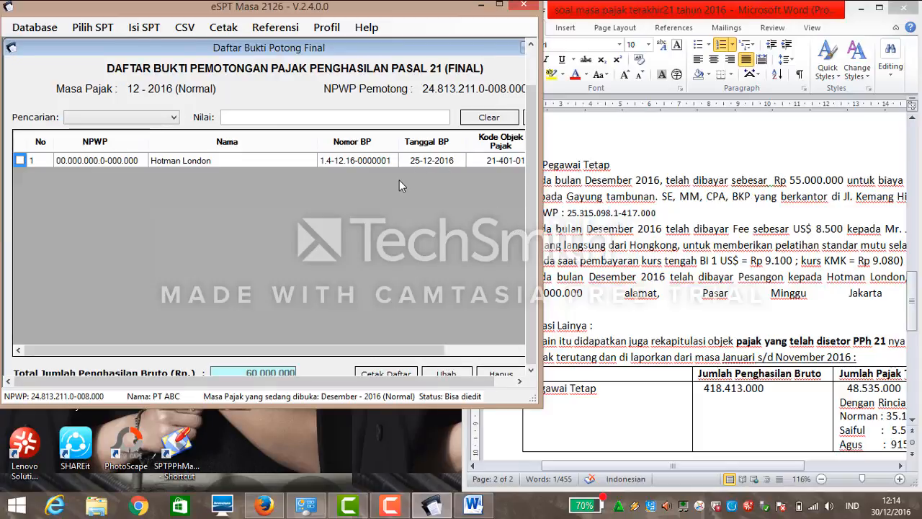
drag(427, 382, 498, 384)
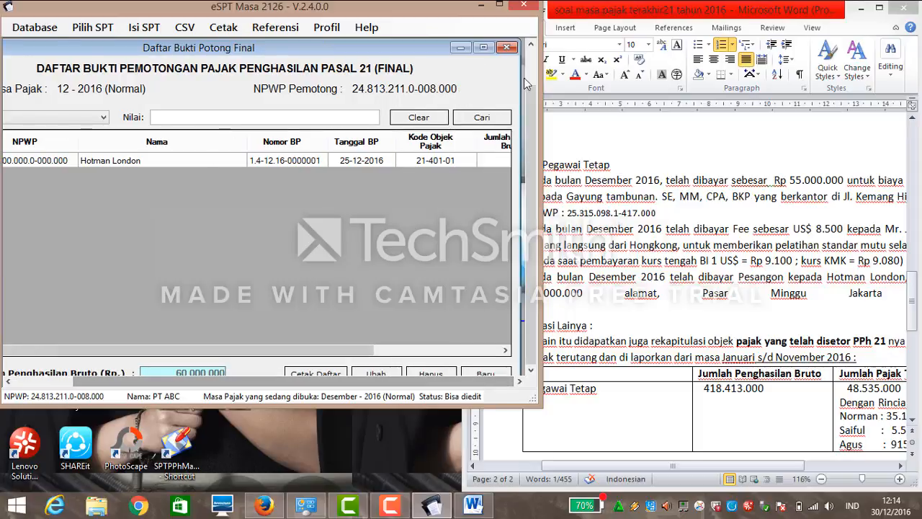
click(507, 48)
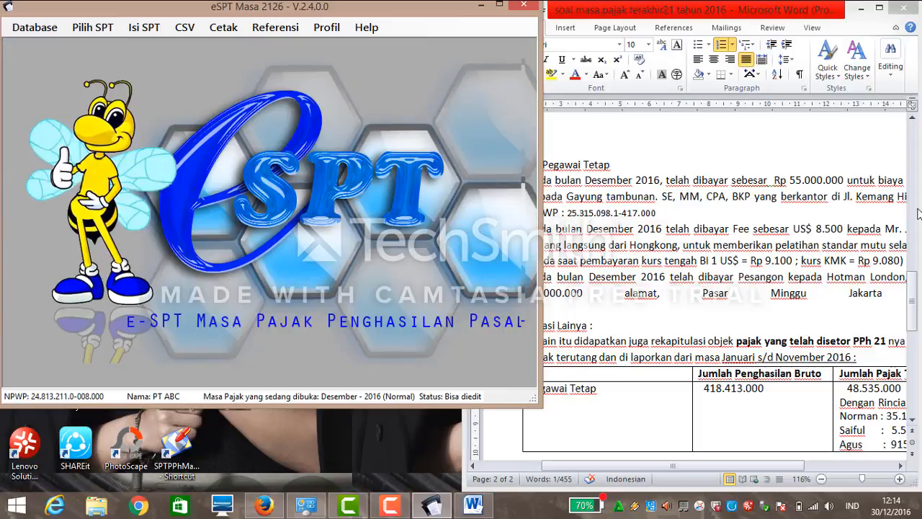
click(917, 268)
drag(912, 279, 870, 186)
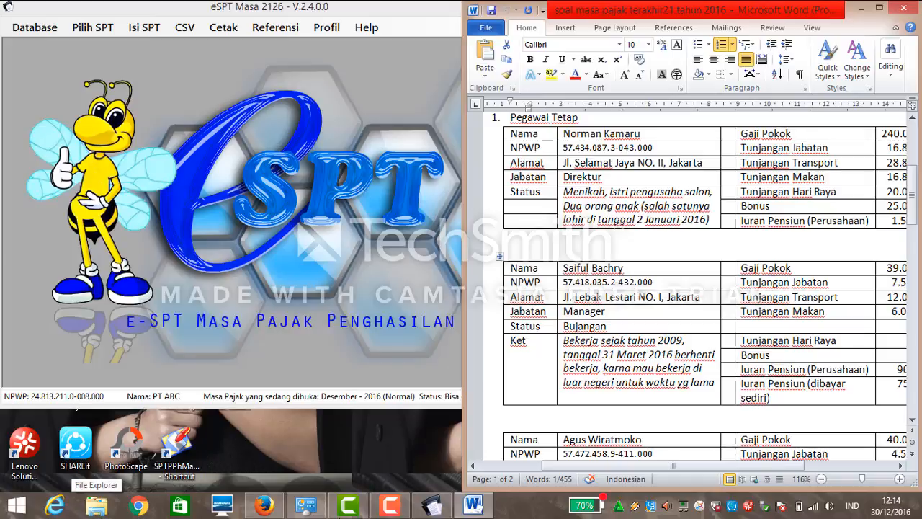
Scroll the Word case document to the Pegawai Tetap salary and allowance tables.
mouse_move(387, 510)
mouse_move(459, 504)
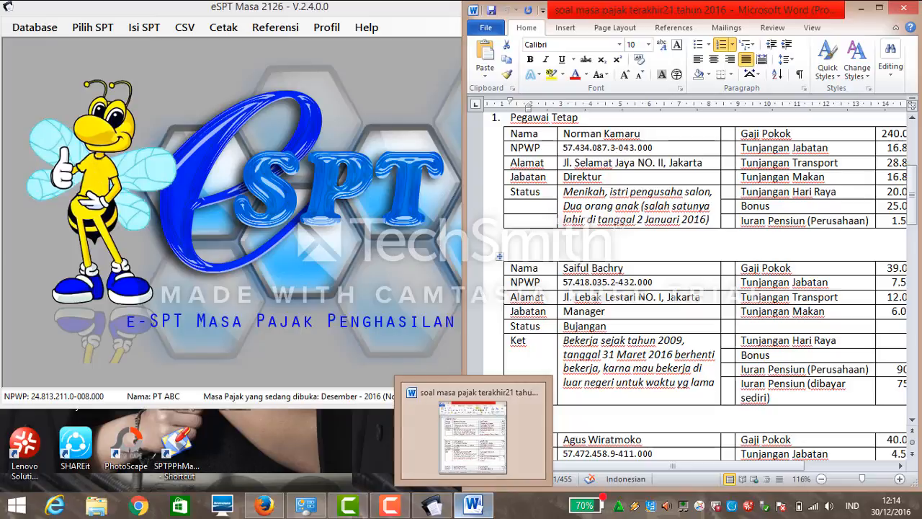
Open File Explorer and browse the Removable Disk (F:) drive.
click(96, 504)
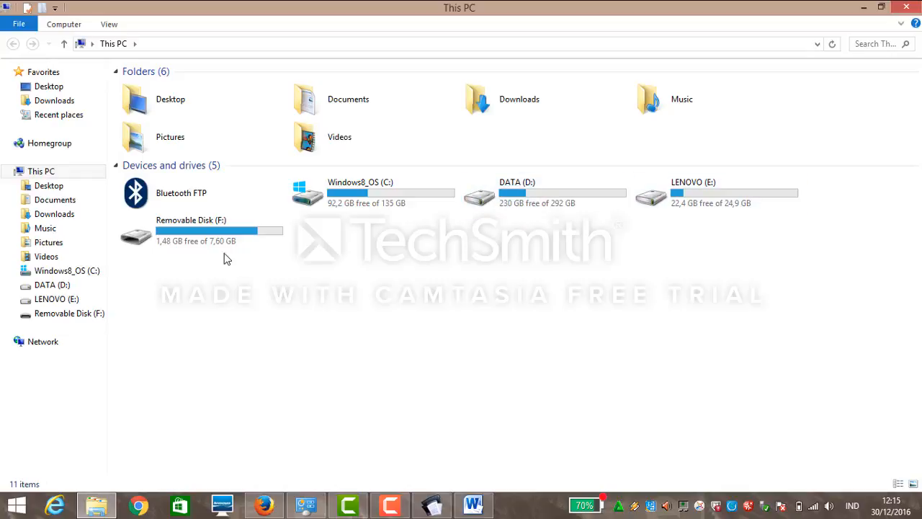
click(75, 324)
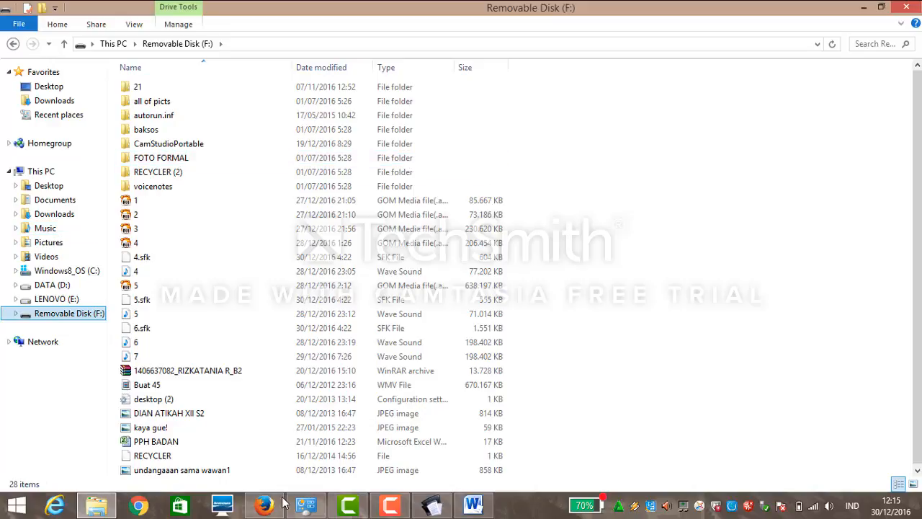
Go to the e-SPT PPh 21 folder on OPPK (G:) and select the Kertas Kerja PPh 21 espt workbook.
click(427, 506)
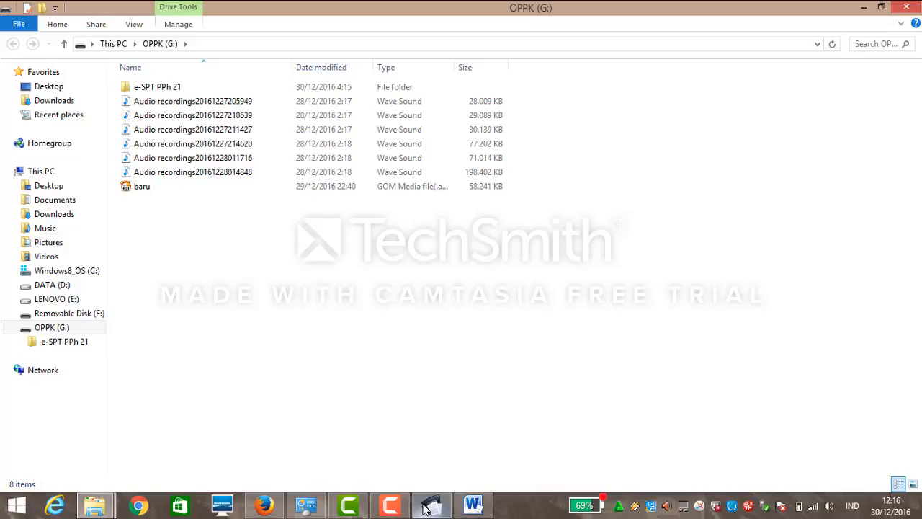
mouse_move(412, 505)
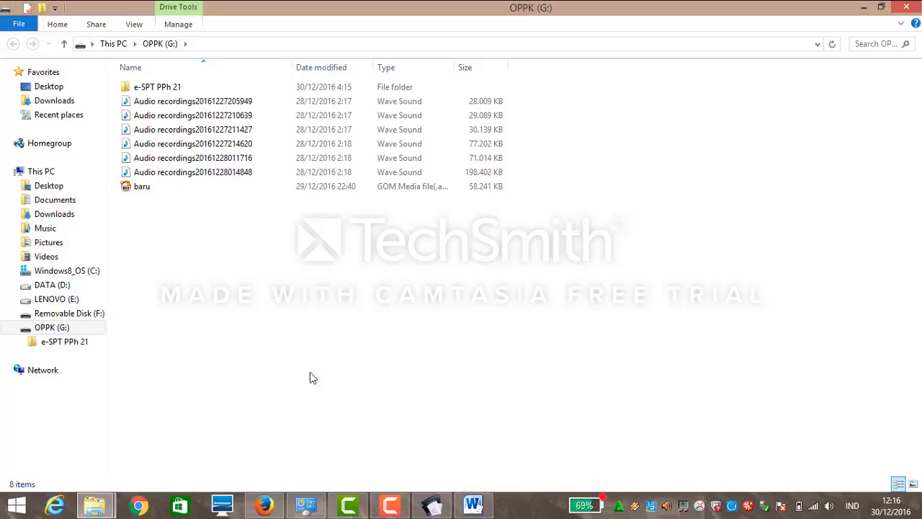
click(87, 343)
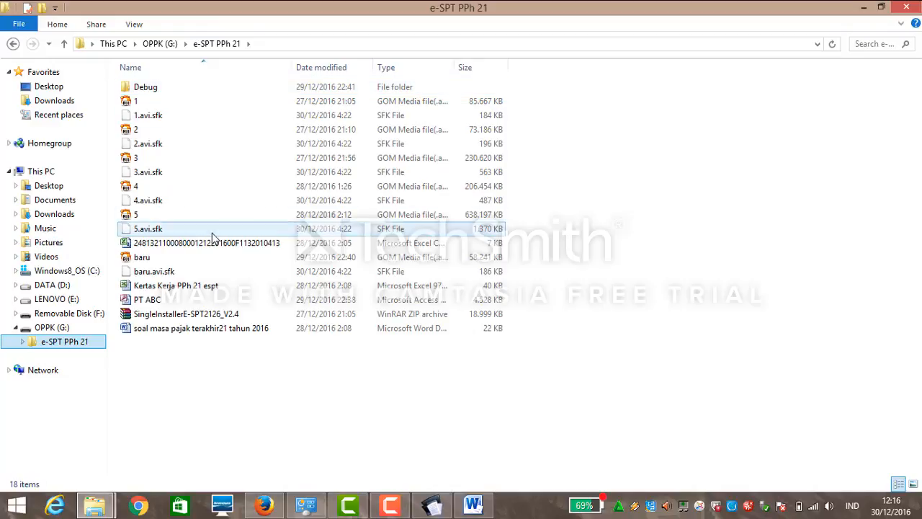
click(199, 288)
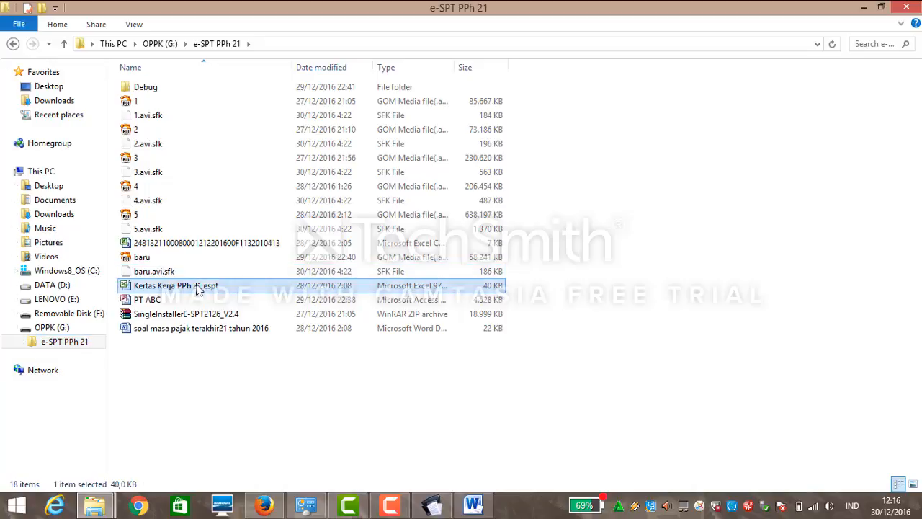
Open Kertas Kerja PPh 21 espt in Excel, dismiss activation, review December PPh figures, dock it beside.
double_click(200, 288)
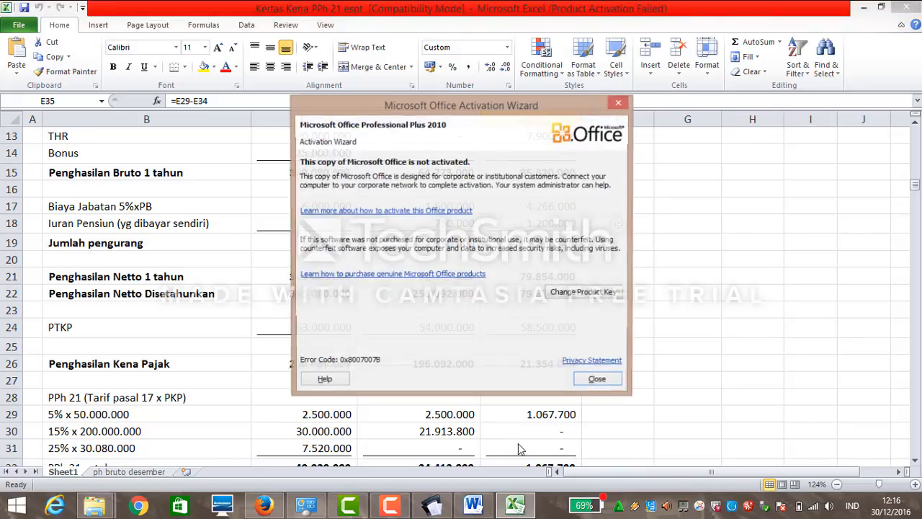
click(600, 384)
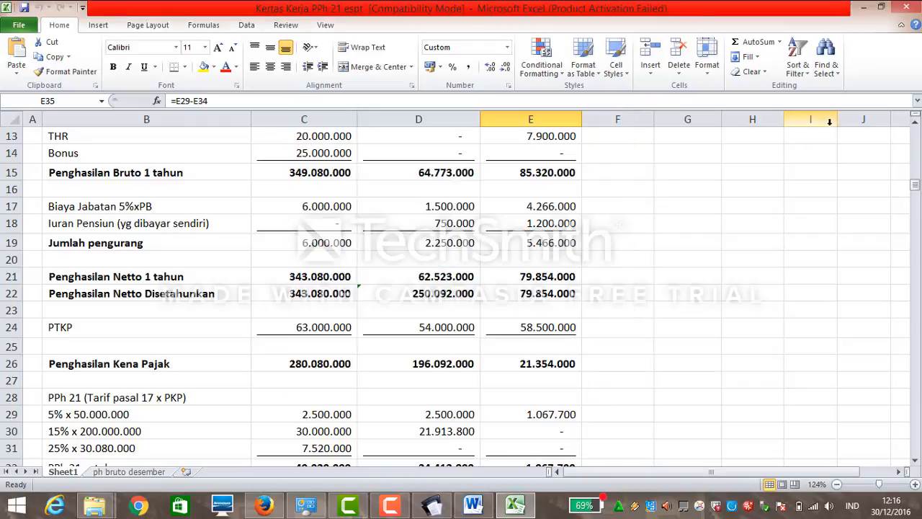
click(880, 9)
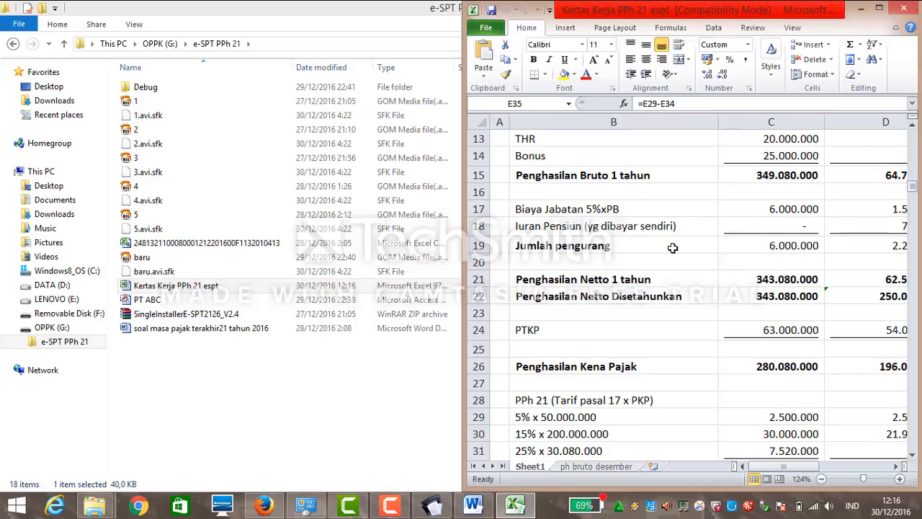
drag(796, 467, 821, 472)
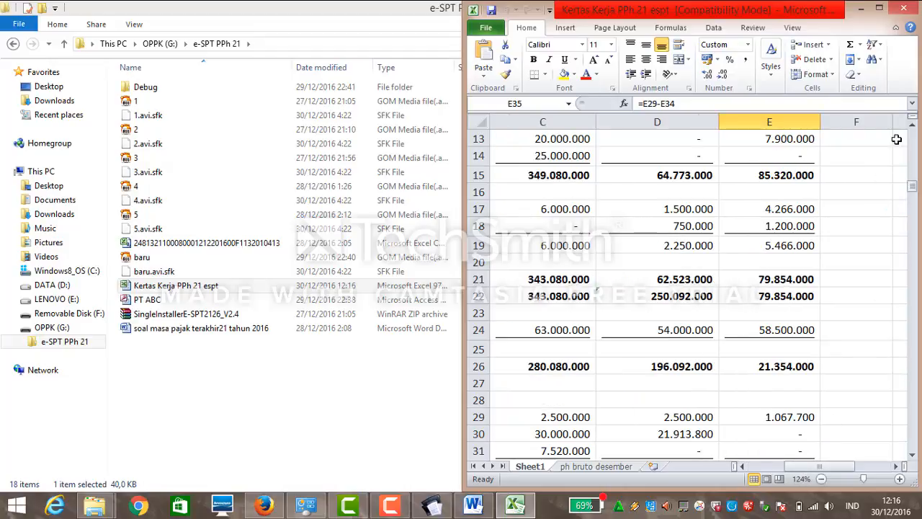
click(878, 8)
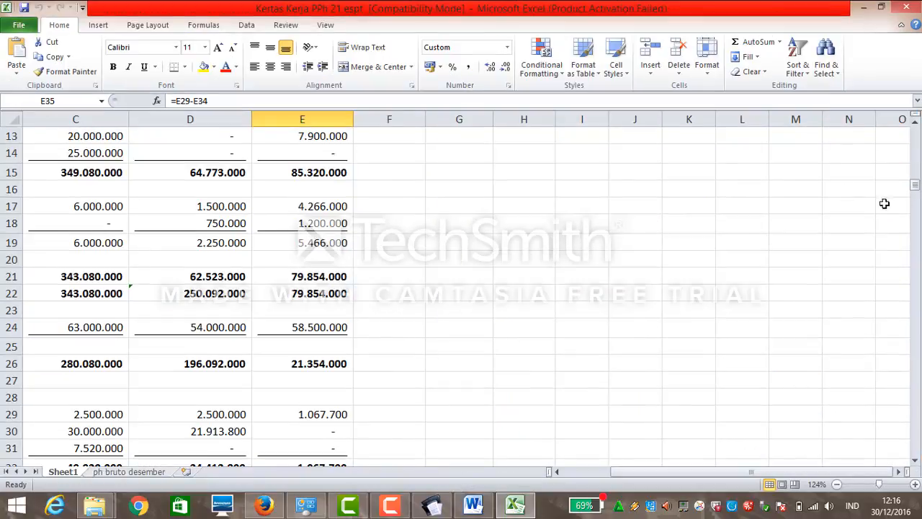
drag(917, 188, 916, 163)
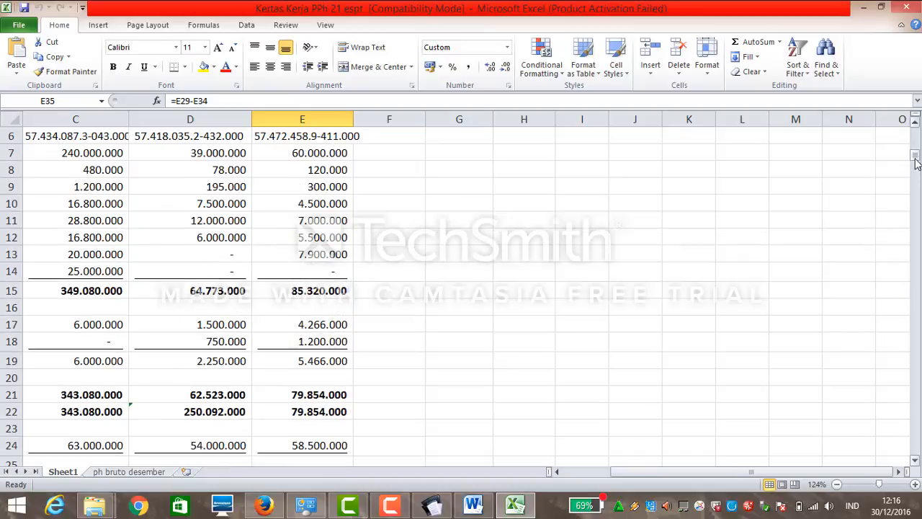
drag(752, 472, 690, 483)
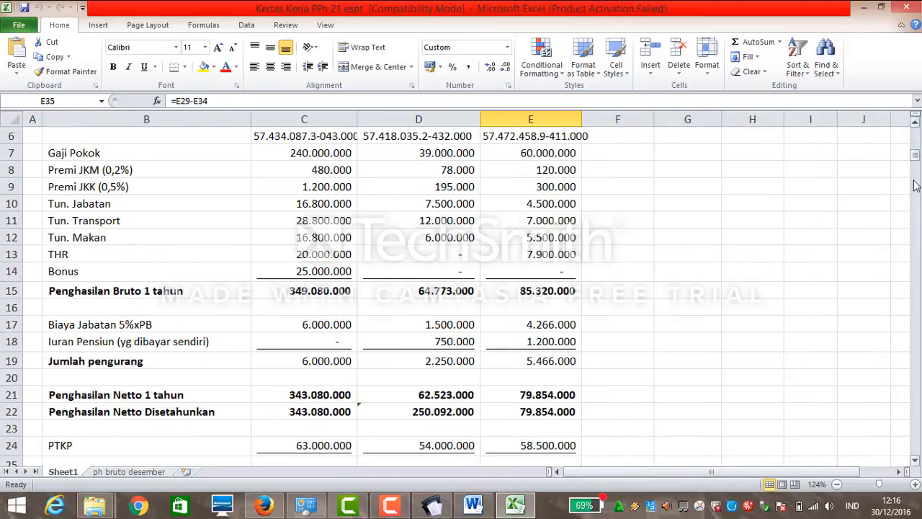
drag(918, 160, 910, 139)
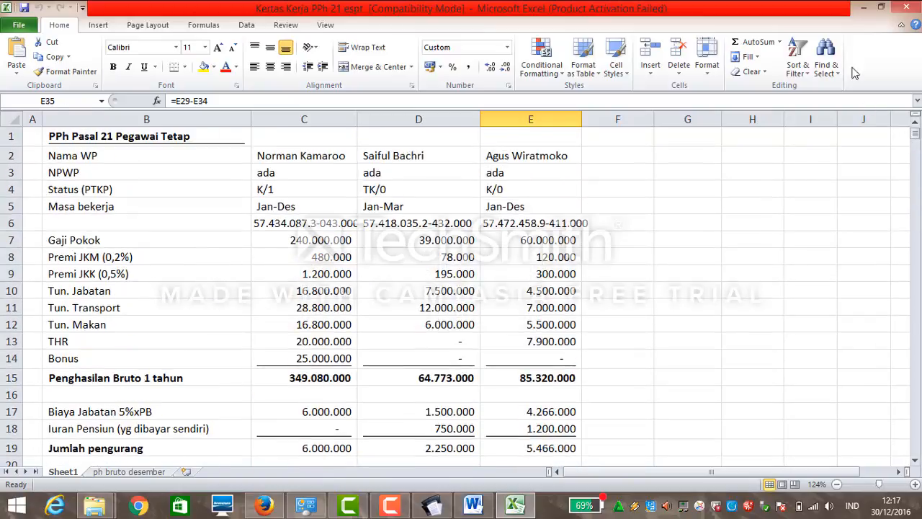
click(880, 8)
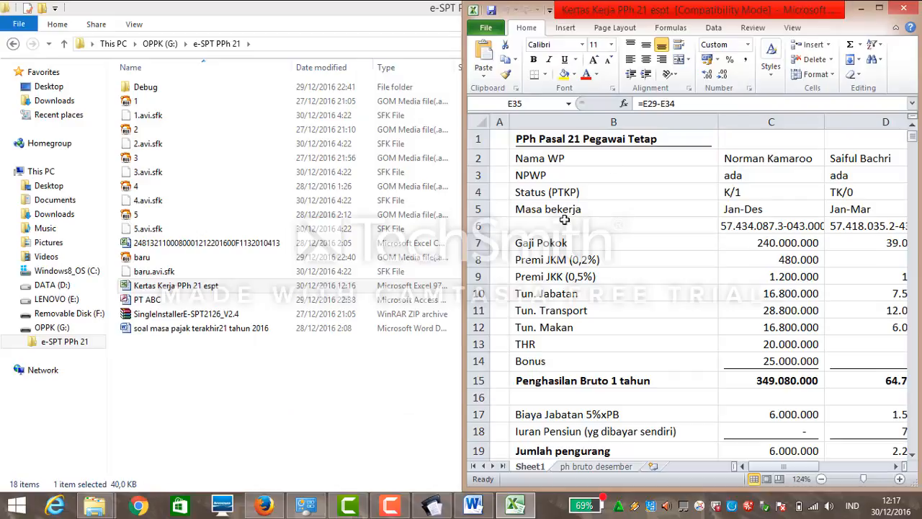
click(431, 505)
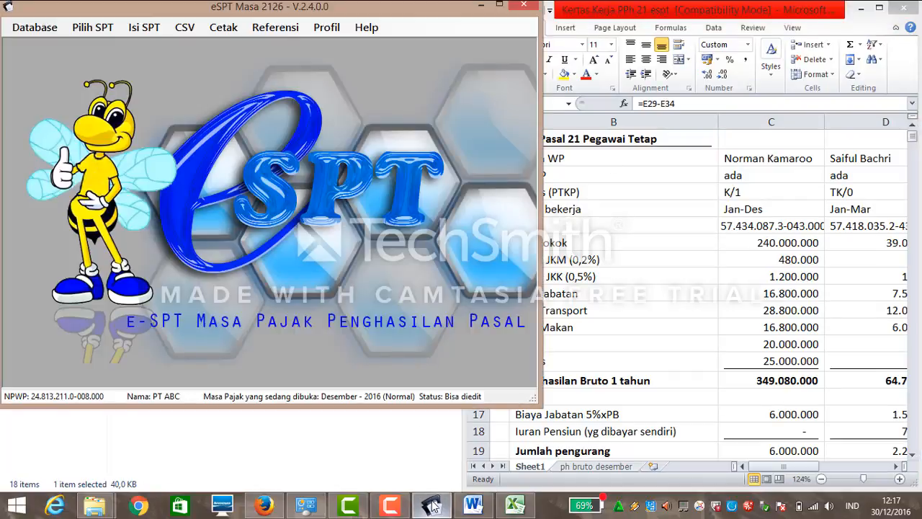
Open the A1 slip list for permanent employees and start a new slip, trying the name lookup.
click(144, 29)
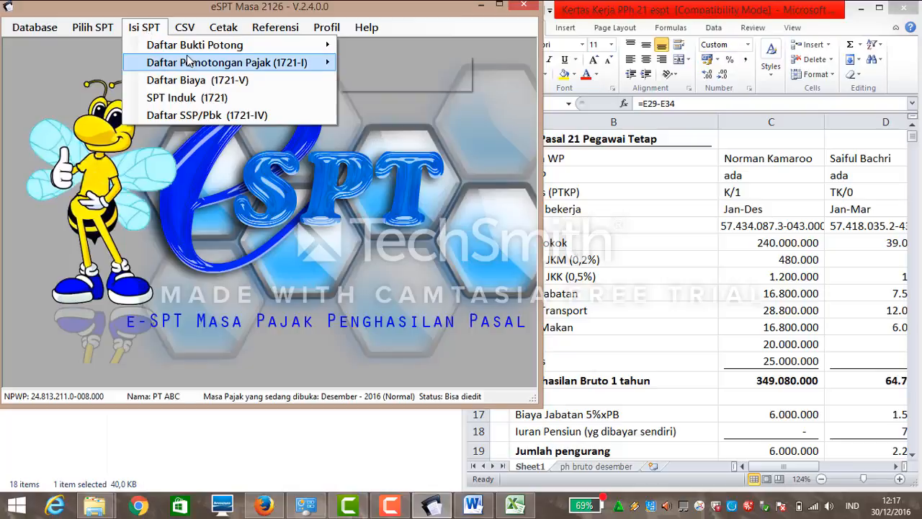
mouse_move(196, 48)
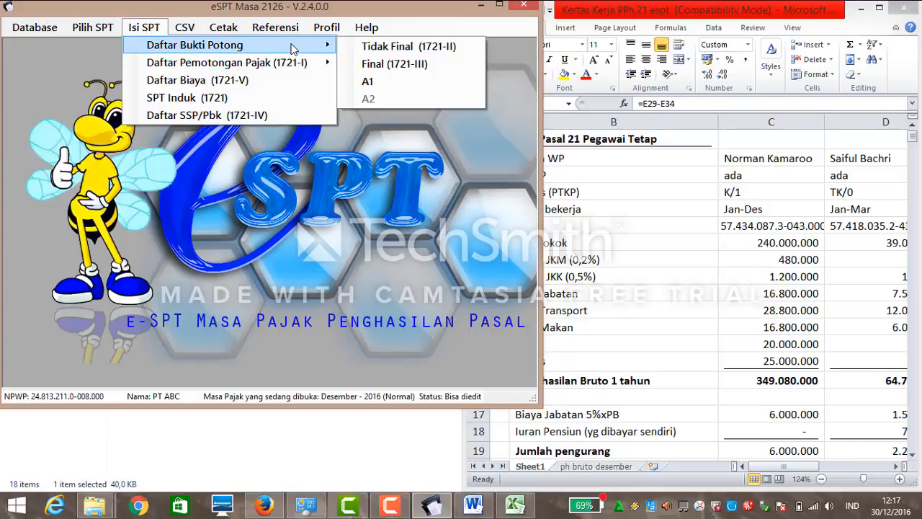
click(370, 82)
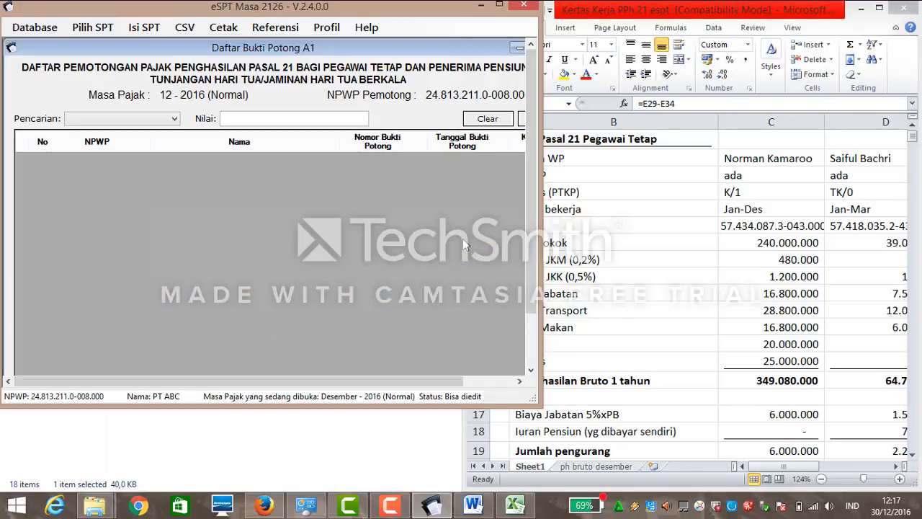
click(534, 344)
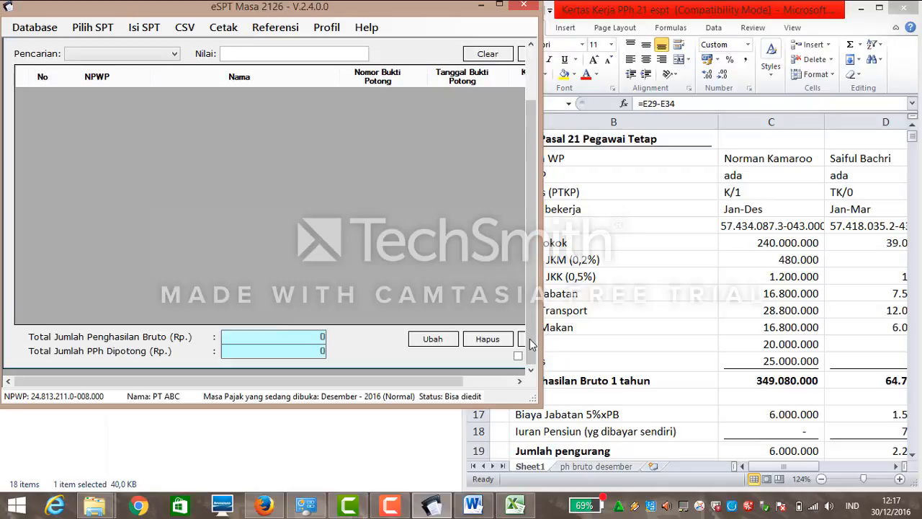
click(491, 382)
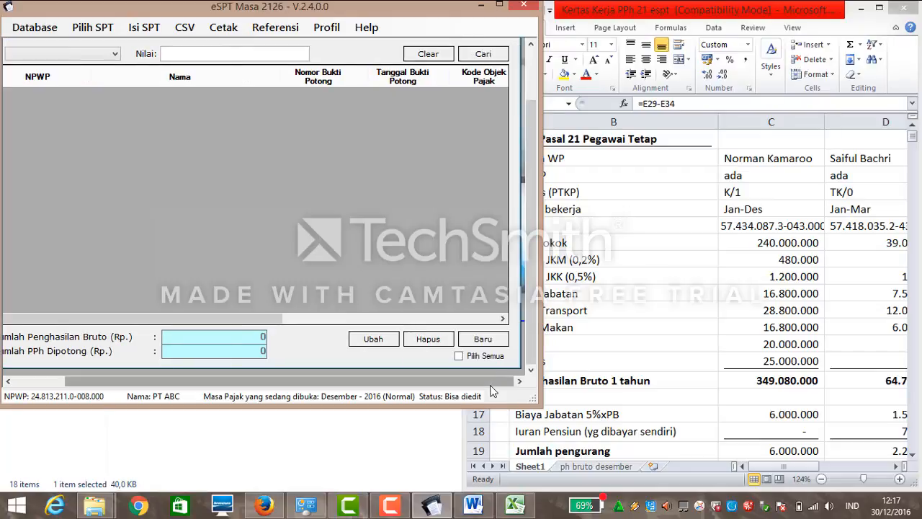
click(484, 340)
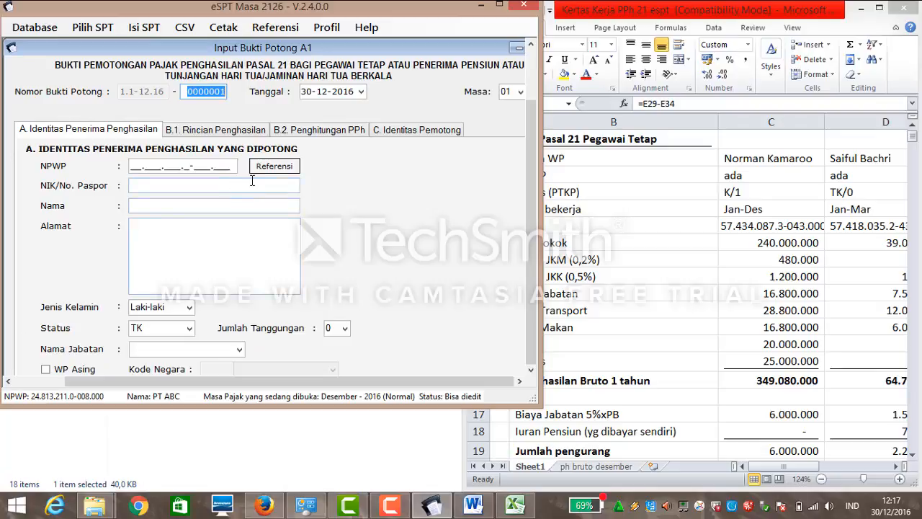
click(273, 166)
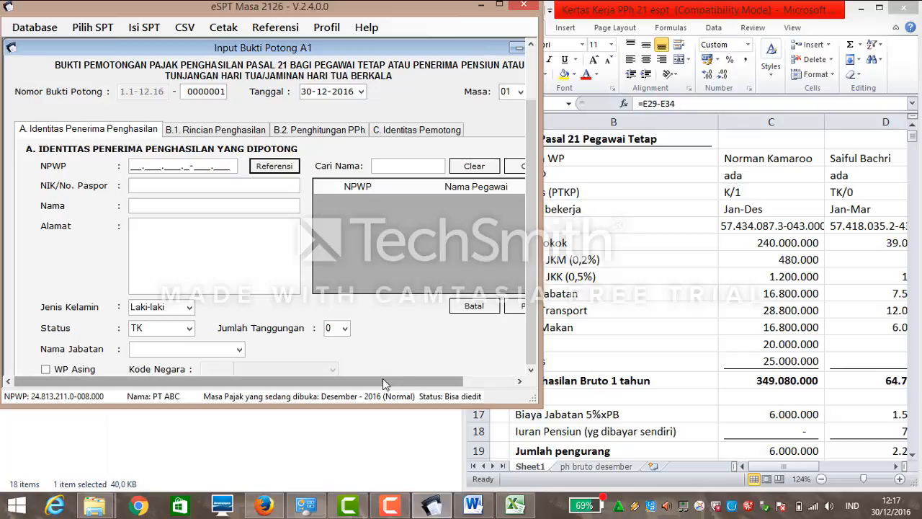
drag(382, 378, 435, 378)
click(476, 306)
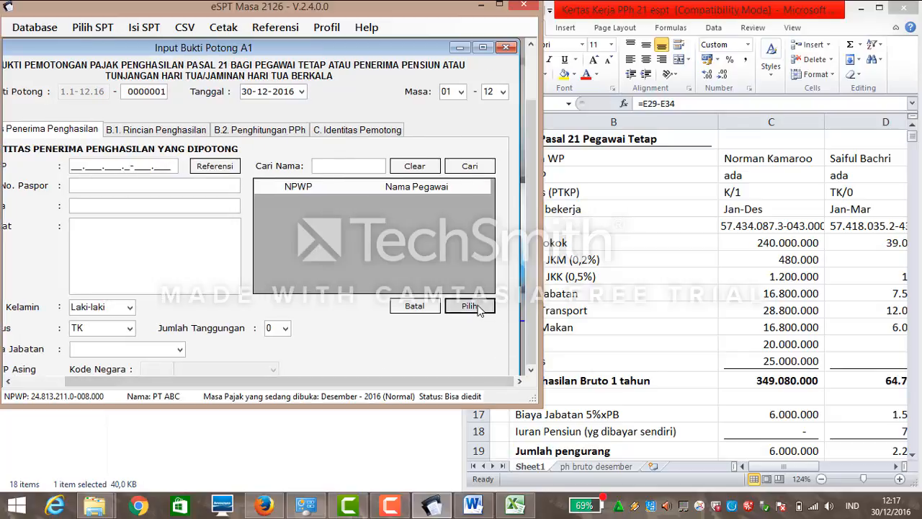
click(459, 167)
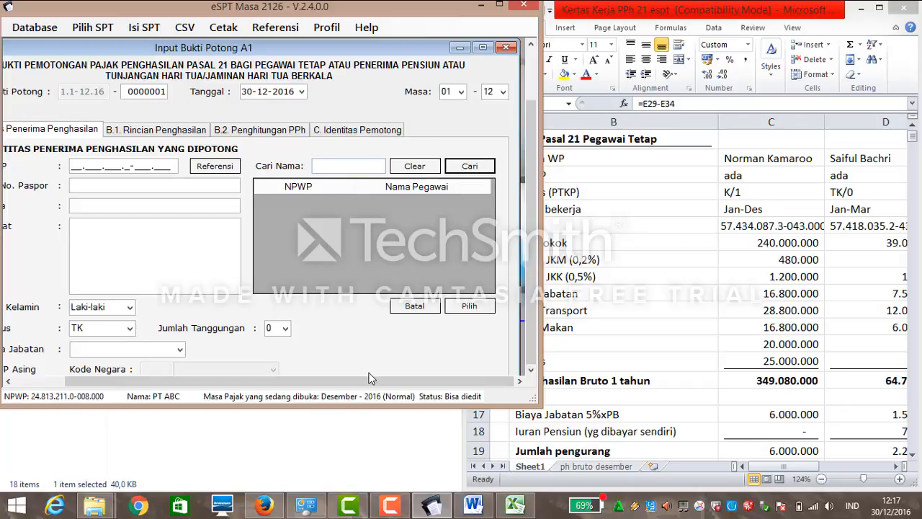
drag(371, 384, 317, 384)
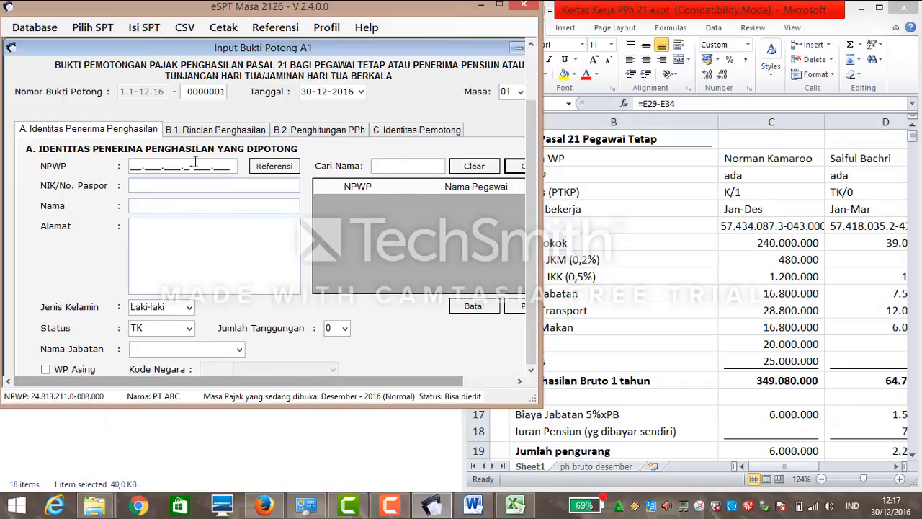
Copy the first employee's NPWP from Excel cell C6 into the slip's NPWP field.
click(132, 166)
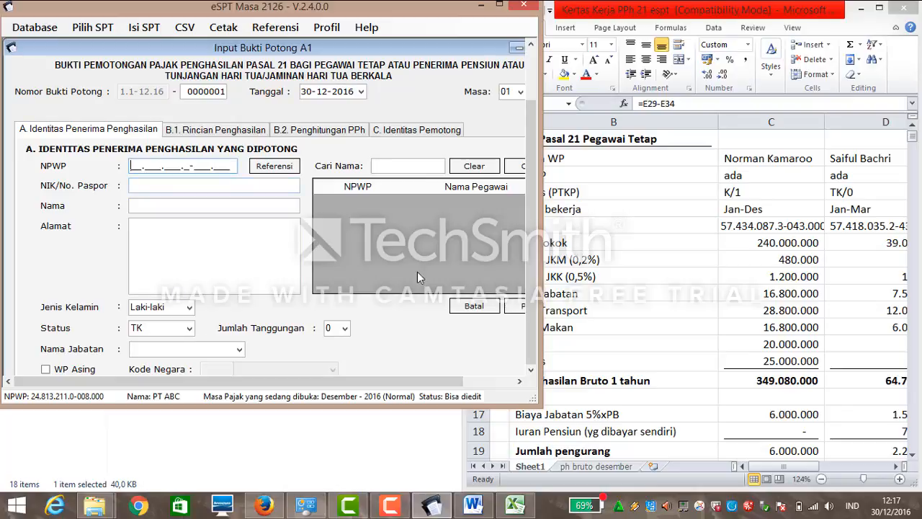
click(457, 305)
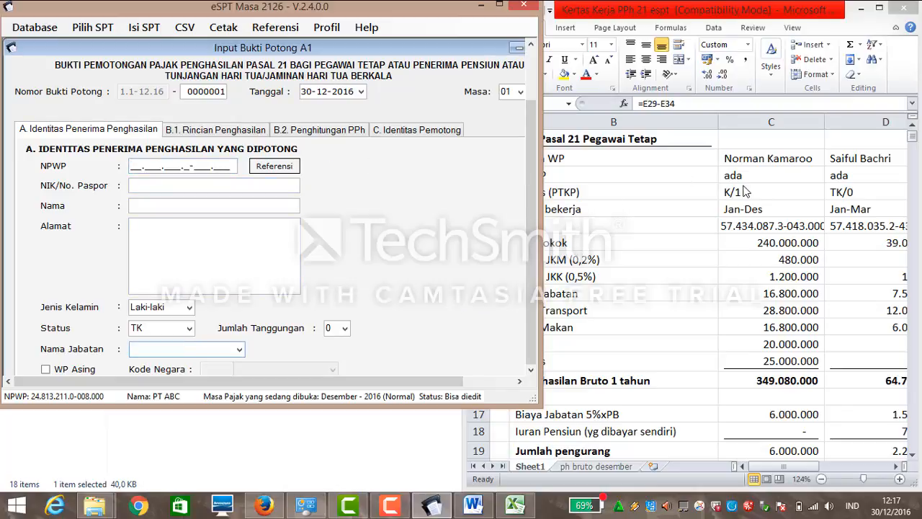
click(133, 167)
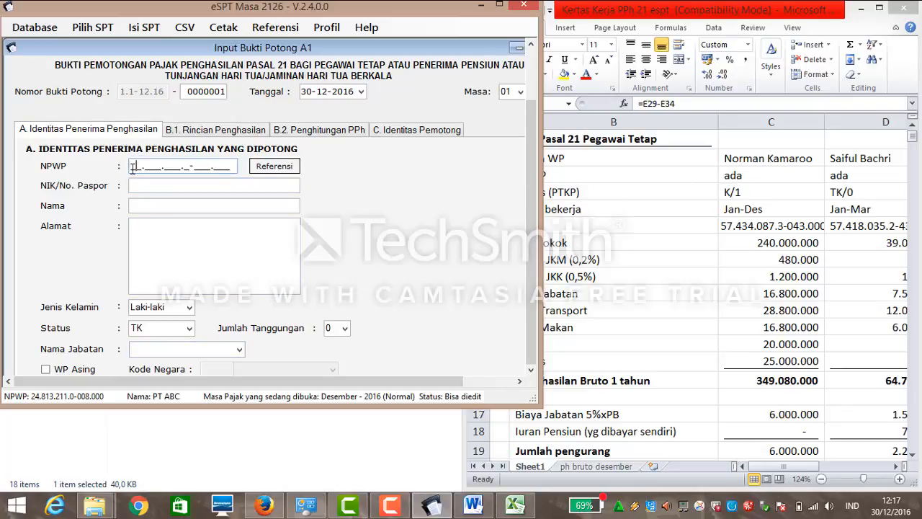
click(728, 229)
click(729, 227)
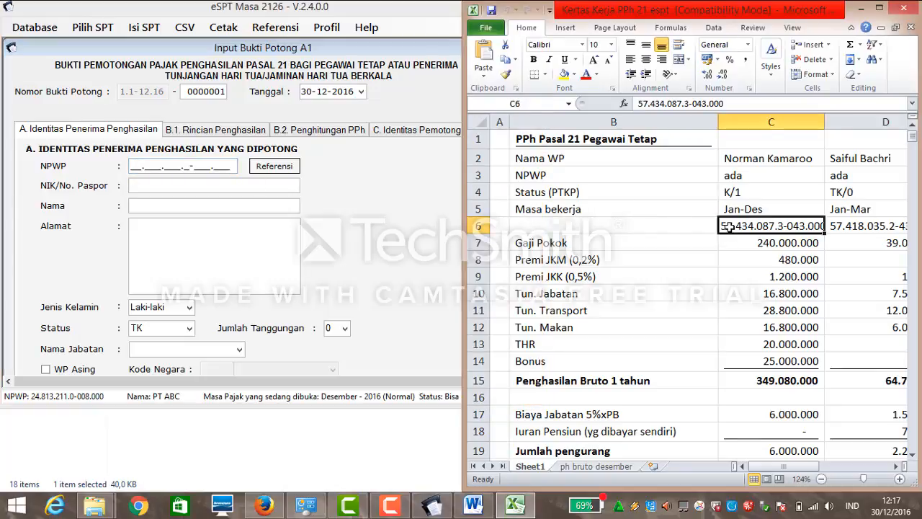
key(ctrl+c)
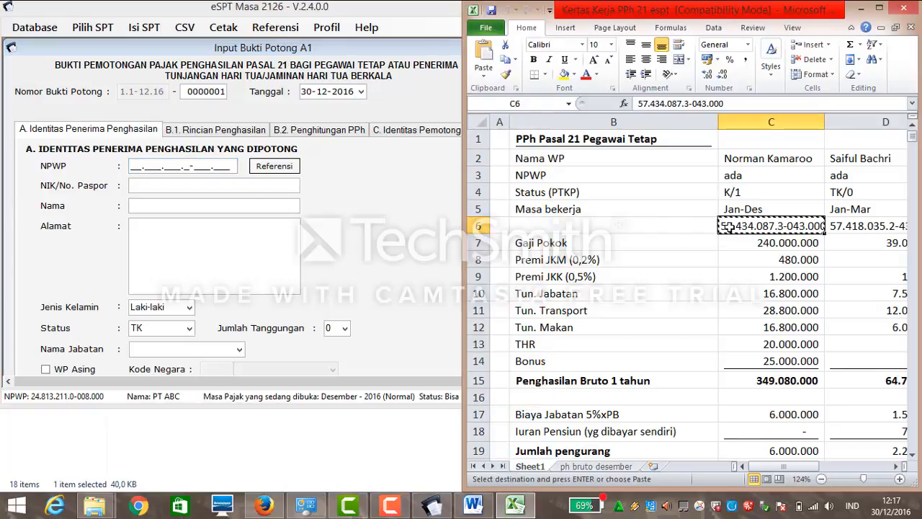
click(135, 165)
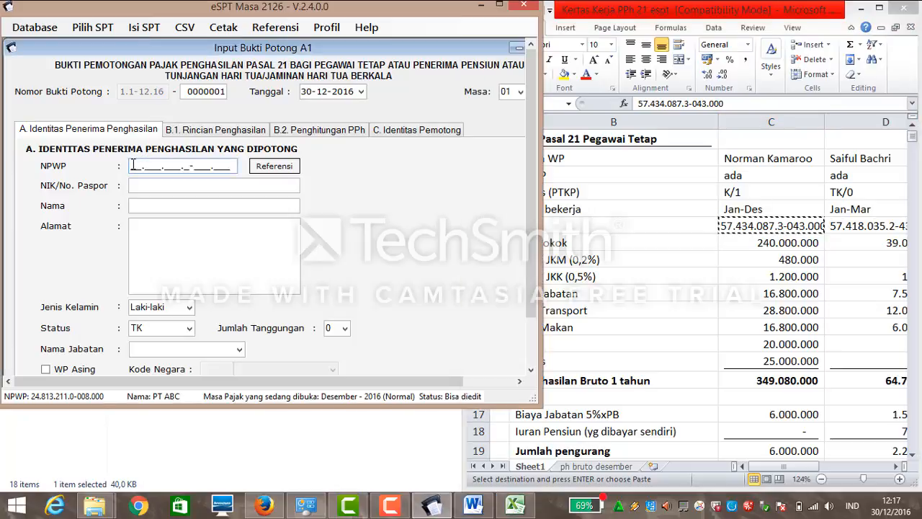
key(ctrl+v)
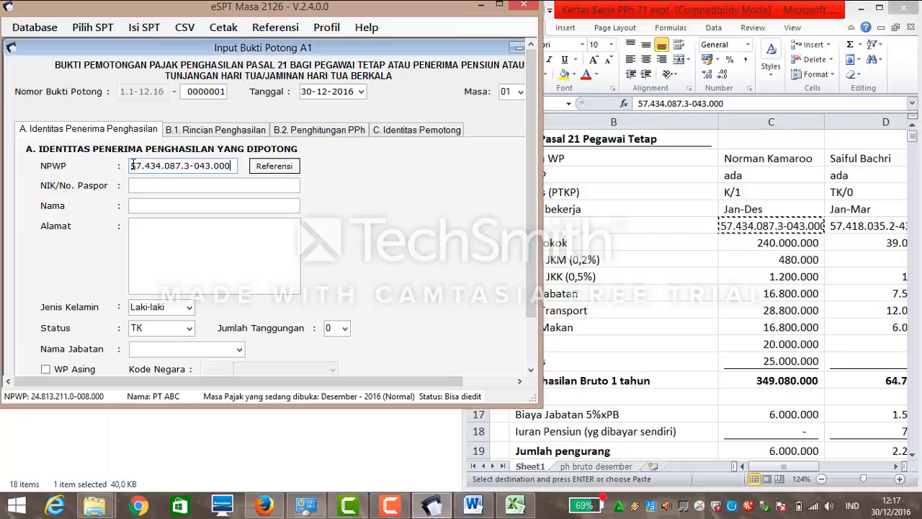
click(169, 183)
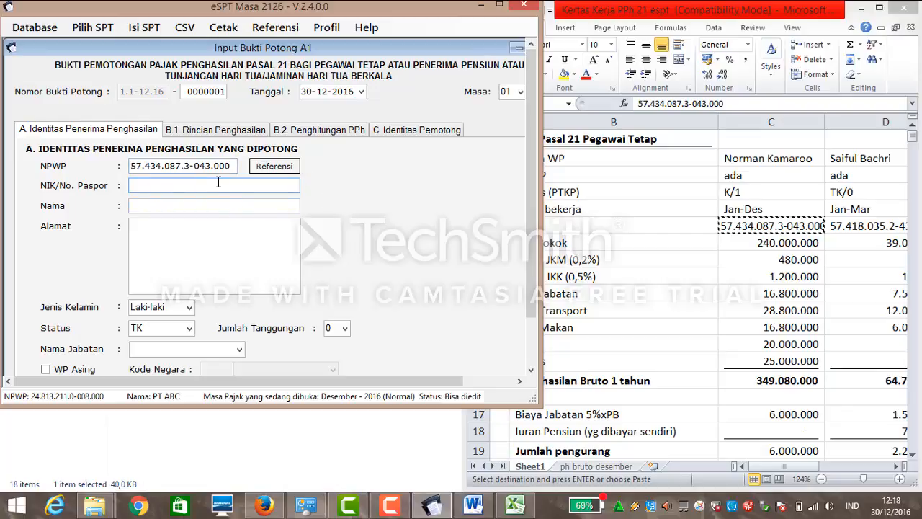
Cancel the slip form, returning to the empty 12-2016 A1 list.
drag(532, 205, 532, 257)
drag(455, 382, 497, 381)
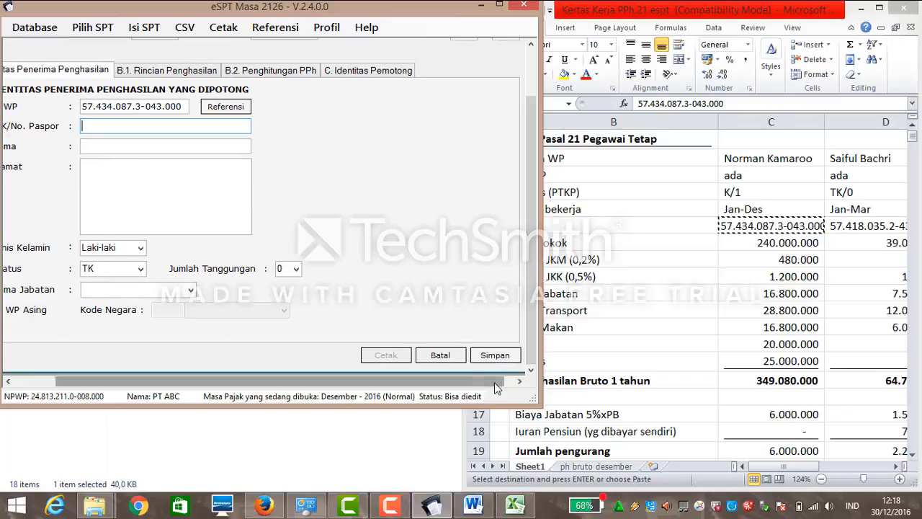
click(453, 355)
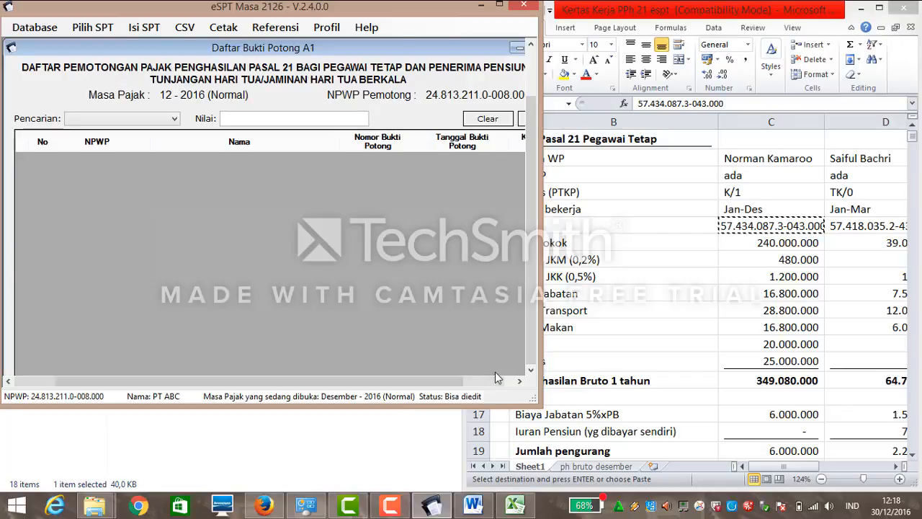
Start a new A1 slip and paste the copied NPWP.
drag(484, 380, 494, 382)
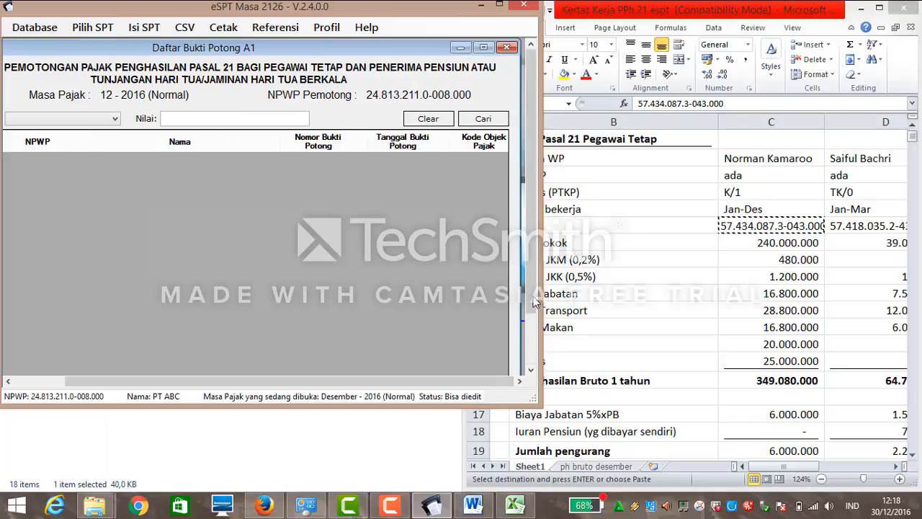
drag(531, 306, 531, 356)
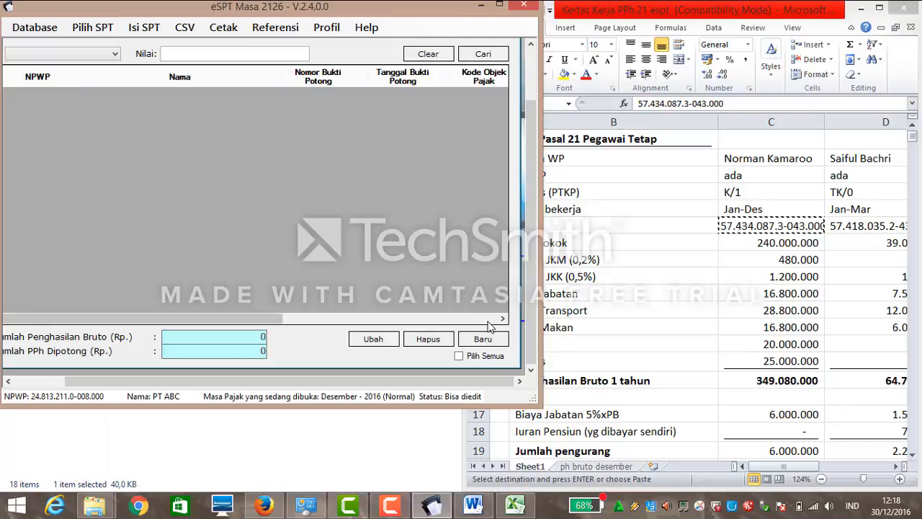
drag(528, 333, 524, 282)
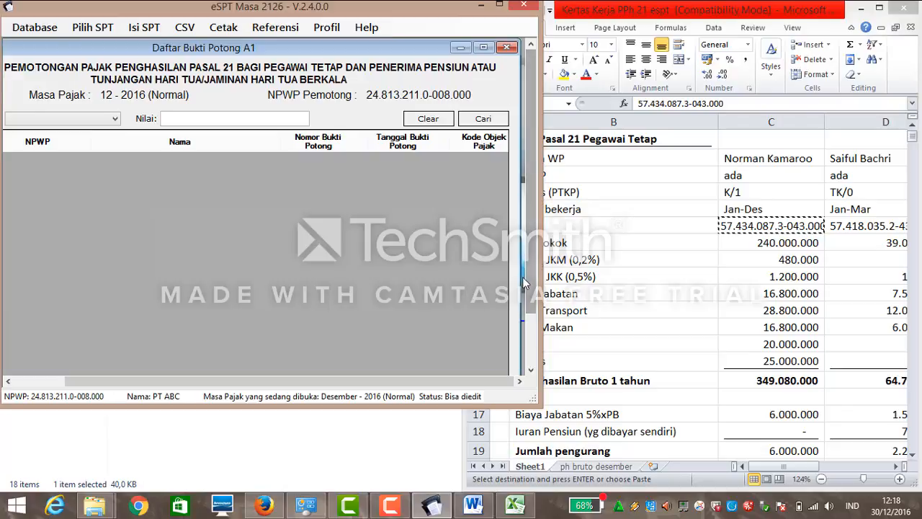
drag(531, 247, 500, 332)
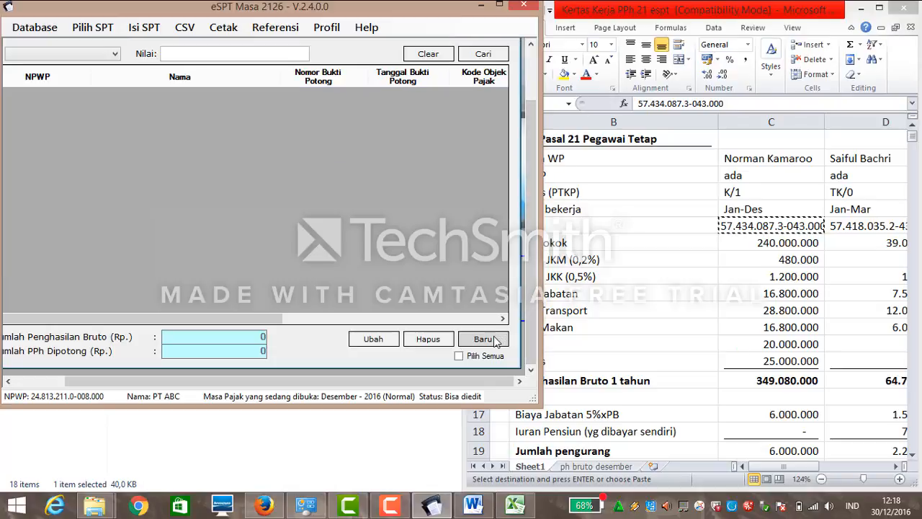
click(495, 340)
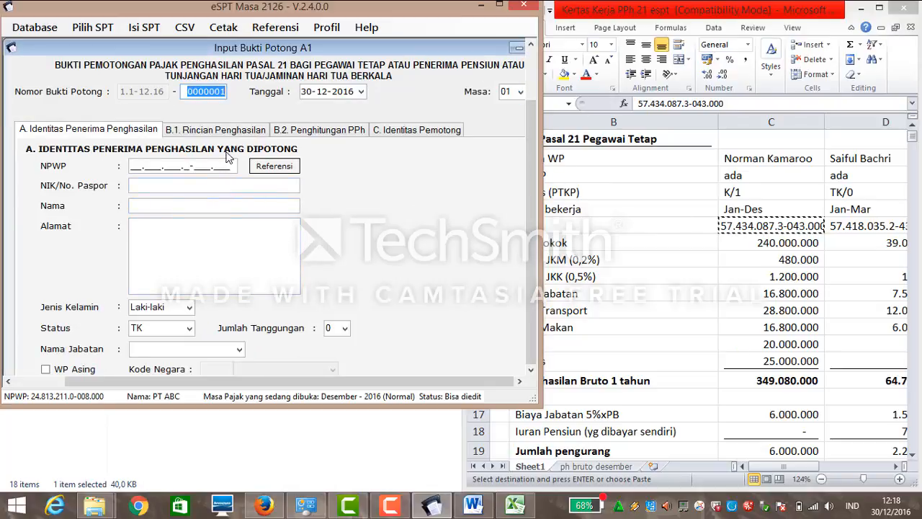
click(157, 165)
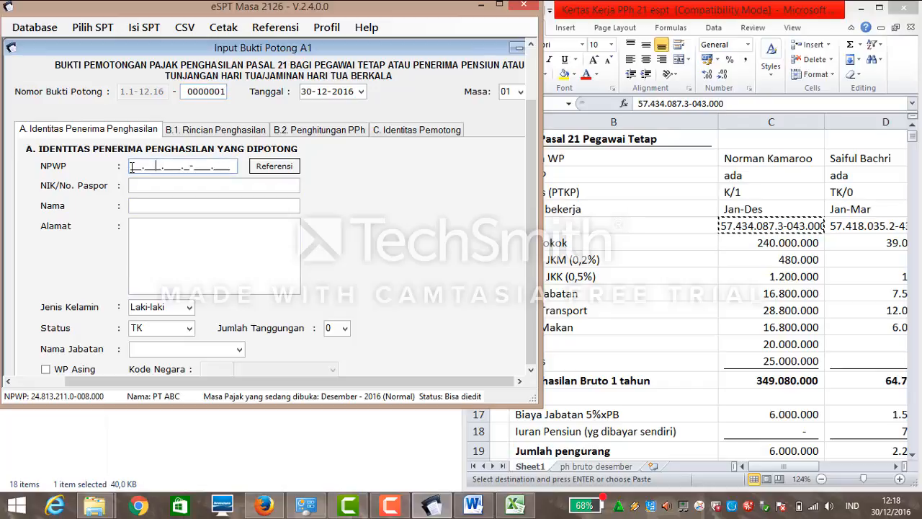
key(ctrl+v)
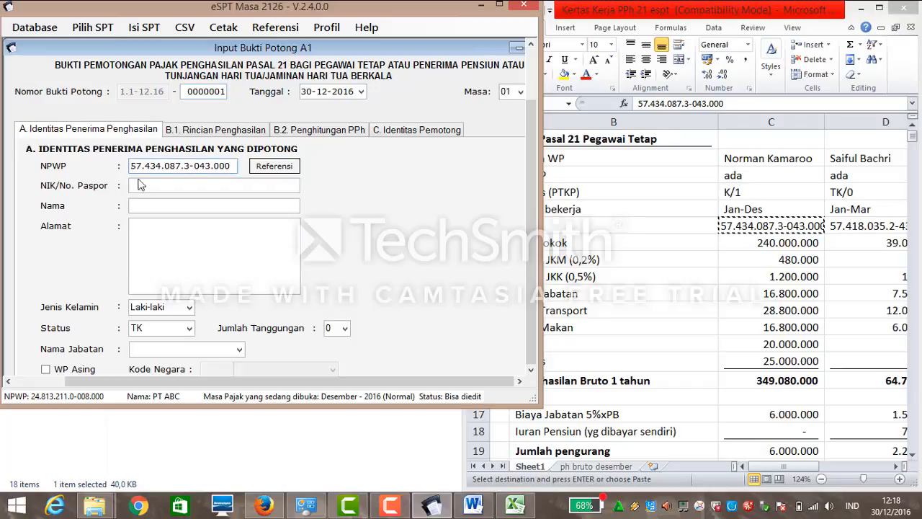
Enter the employee's NIK and paste the address copied from the Word case document.
click(141, 185)
text(1234444444444444)
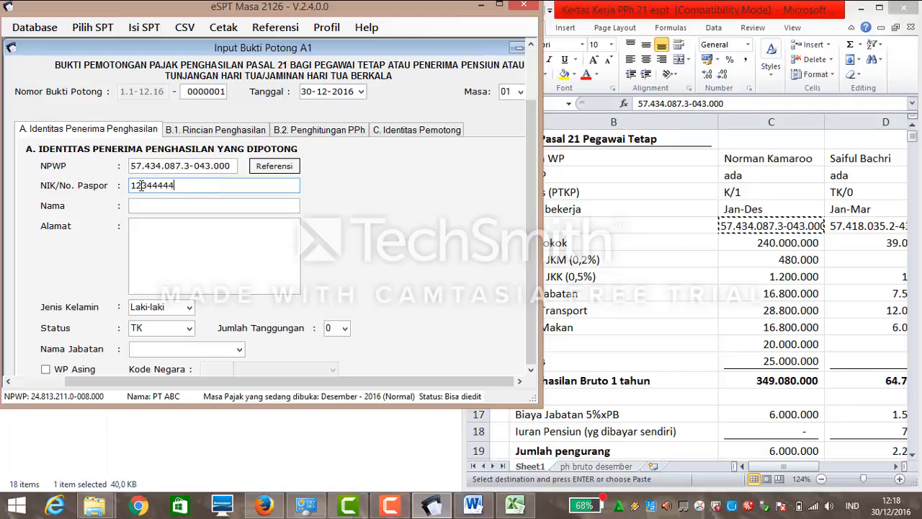
click(137, 207)
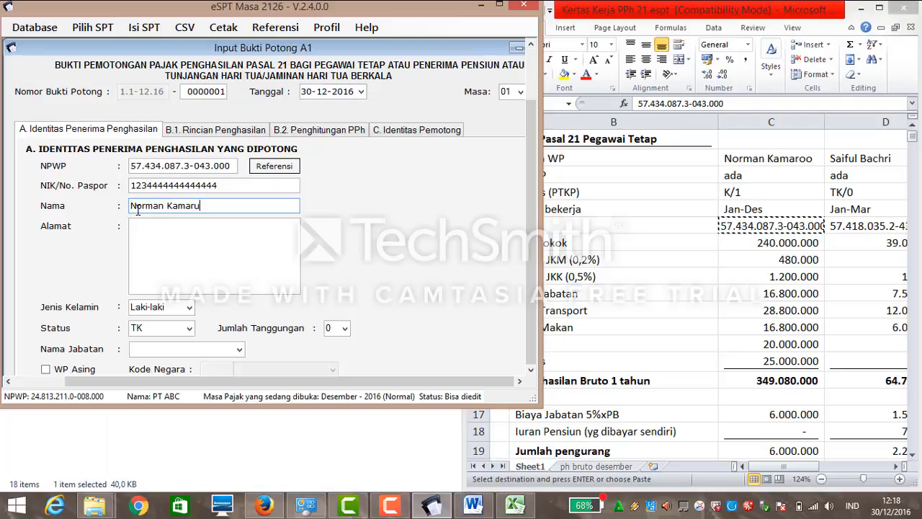
click(223, 228)
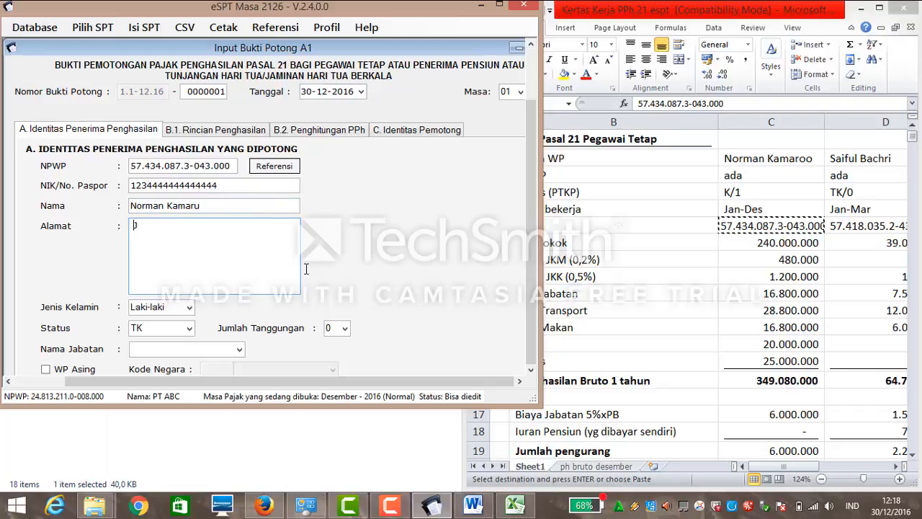
click(473, 505)
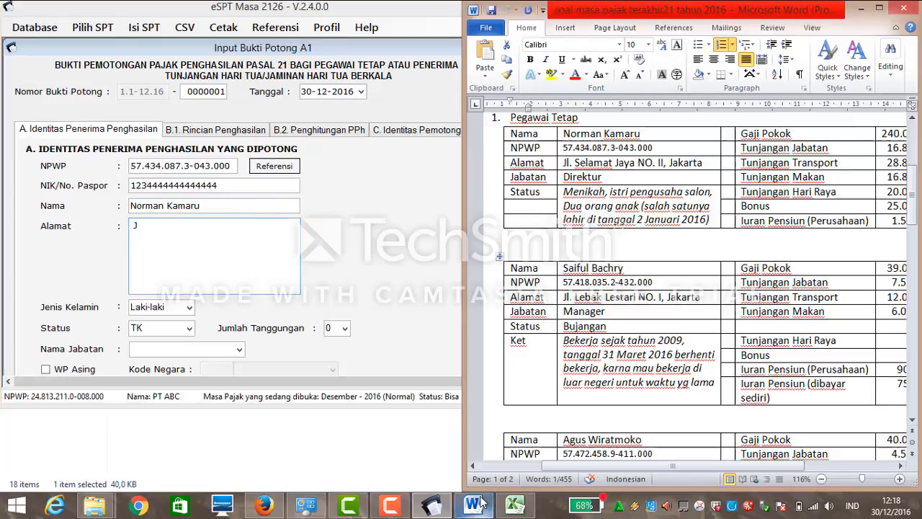
click(620, 205)
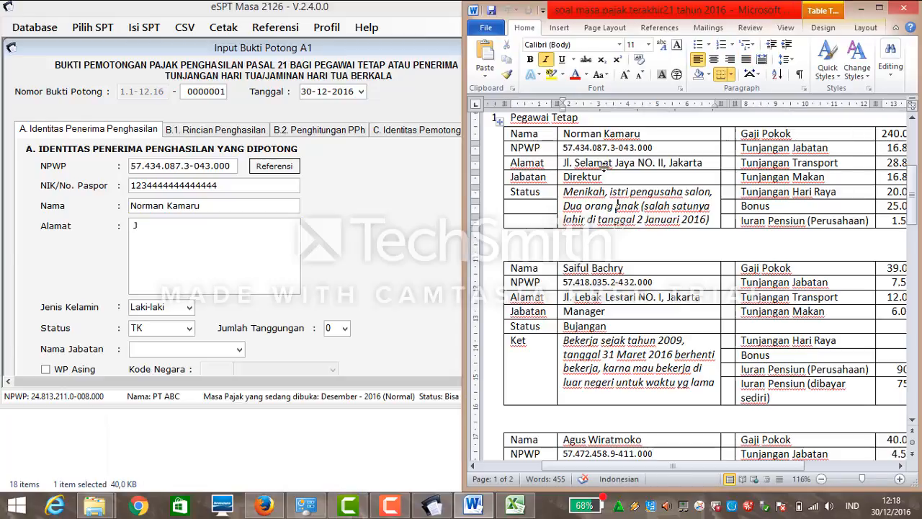
drag(705, 162, 562, 163)
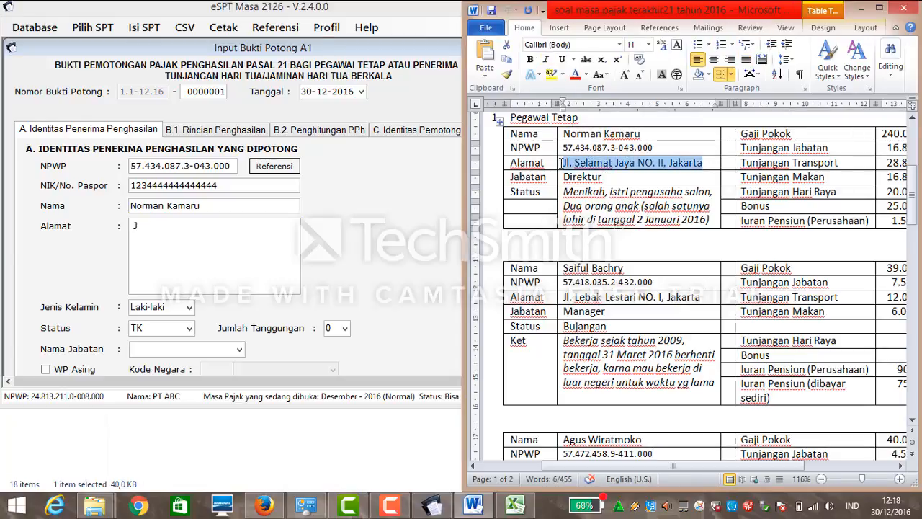
click(164, 220)
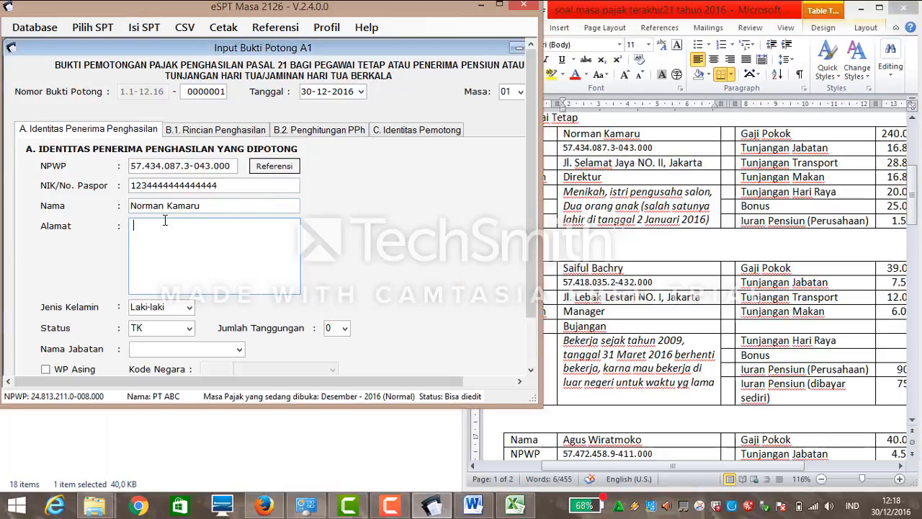
key(ctrl+v)
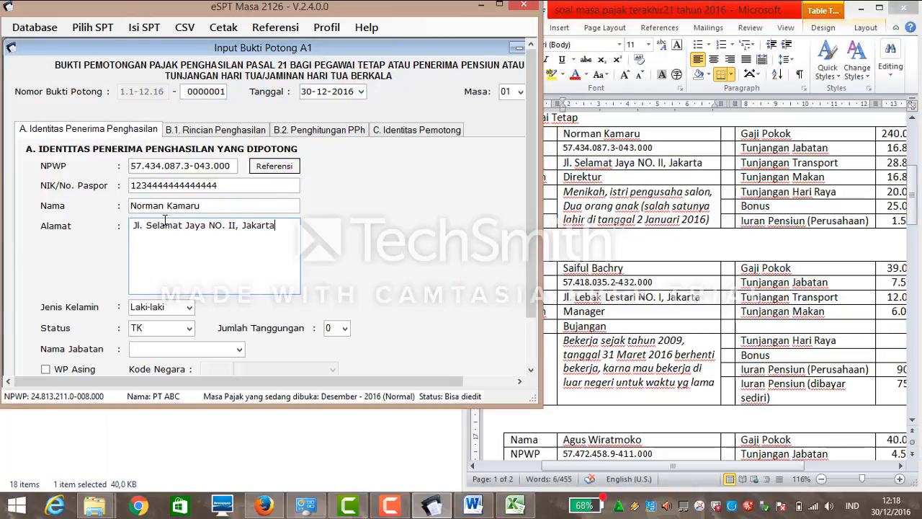
Set status K with 1 dependant and job position Direktur.
click(191, 329)
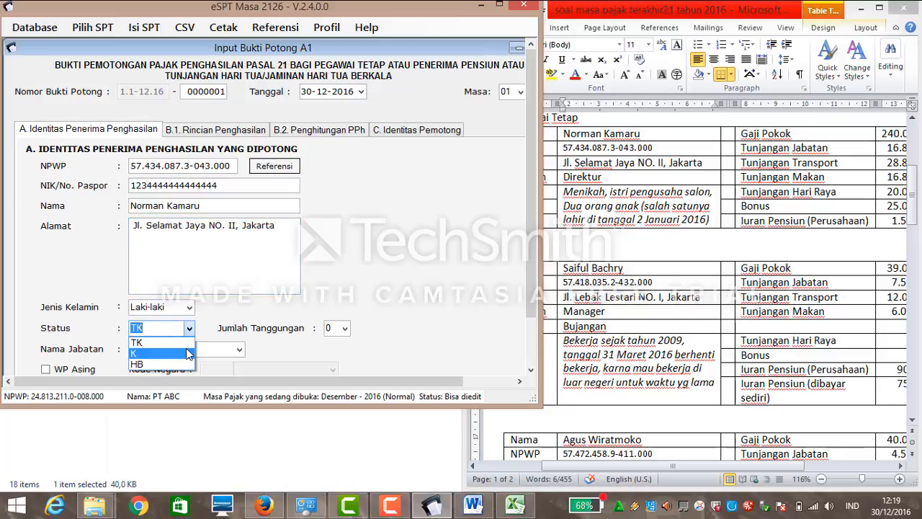
click(187, 352)
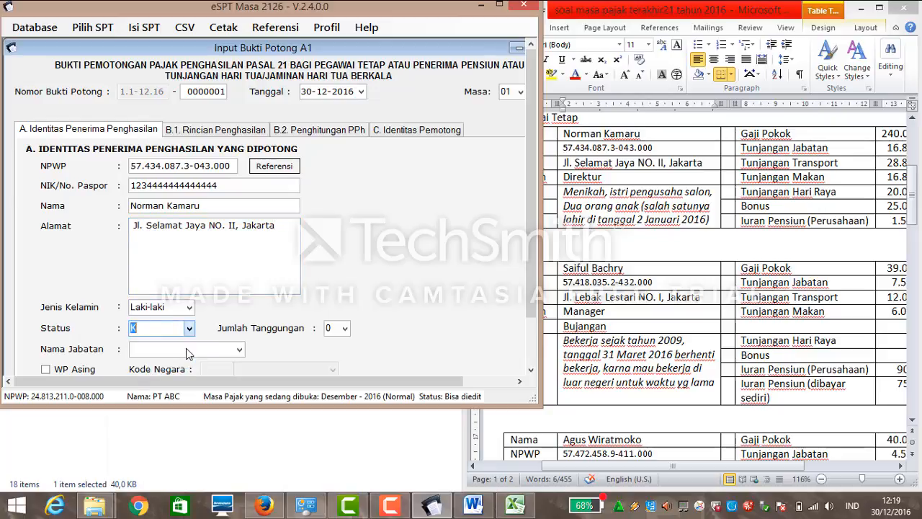
click(345, 329)
click(343, 350)
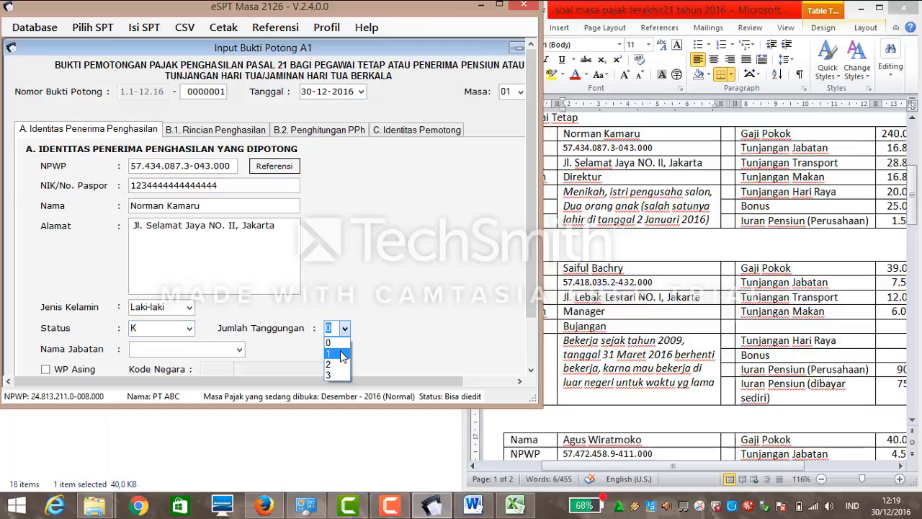
click(239, 350)
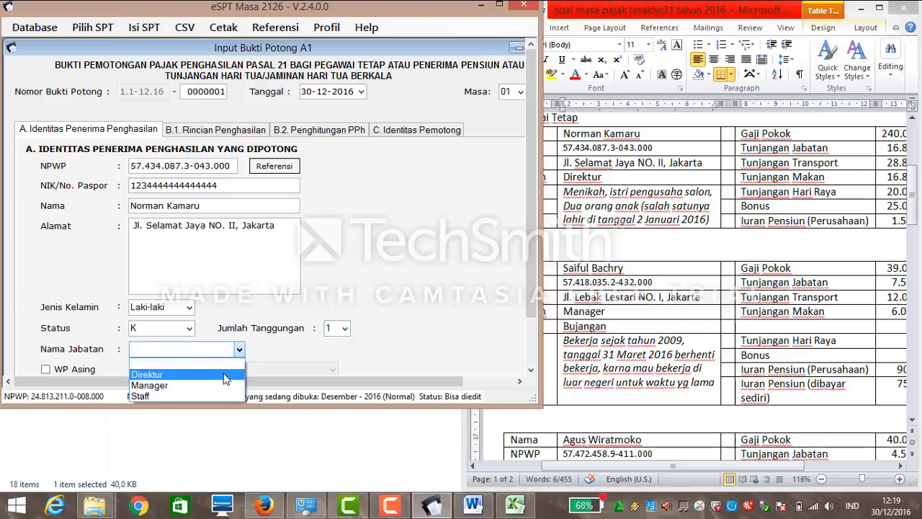
click(225, 376)
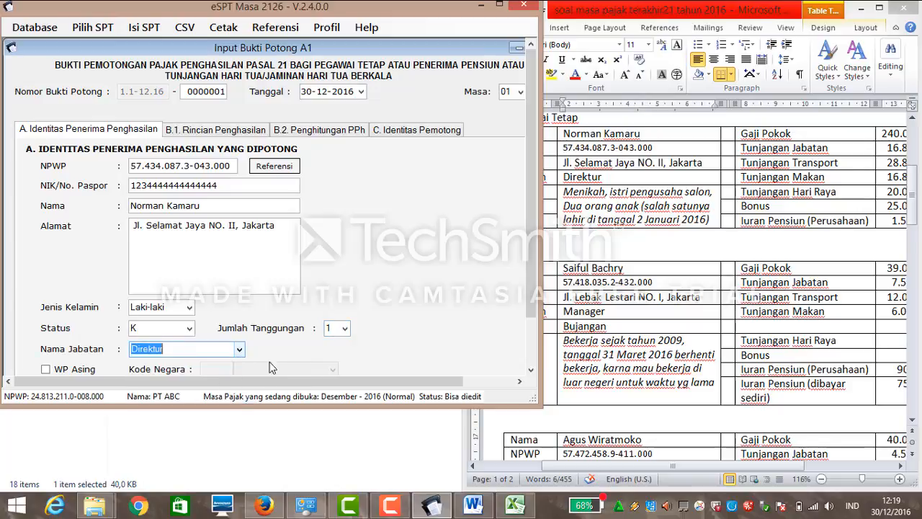
Open the B.1 Rincian Penghasilan income details section.
click(531, 358)
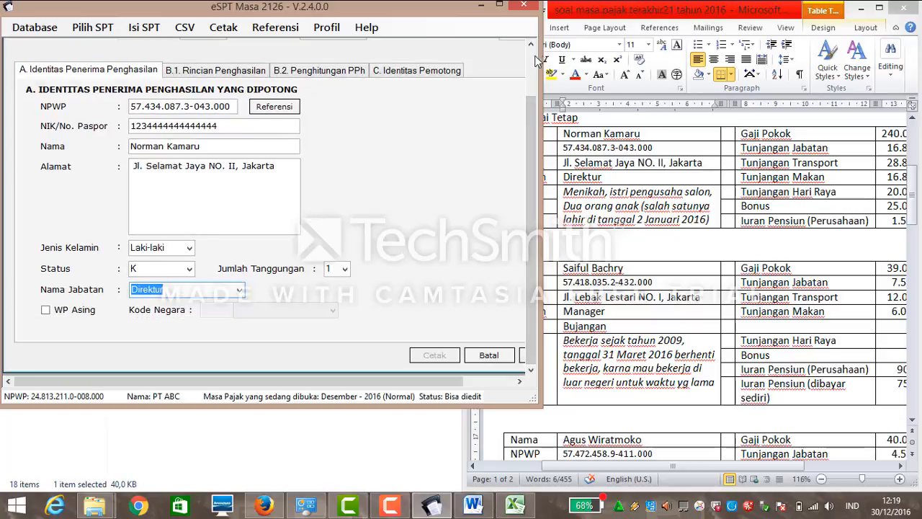
scroll(533, 58, up, 1)
click(188, 131)
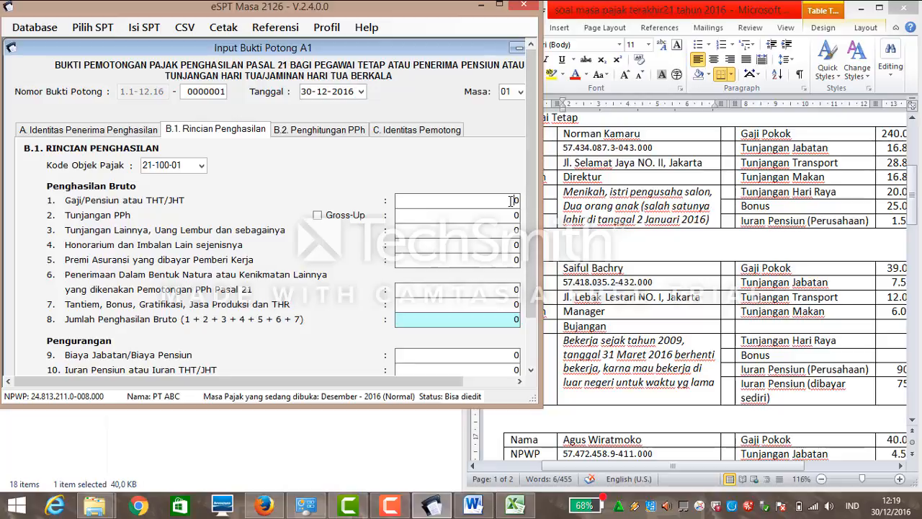
After checking the worksheet, enter 240.000.000 salary and 1.680.000 honorarium, then begin the PPh allowance amount.
click(515, 492)
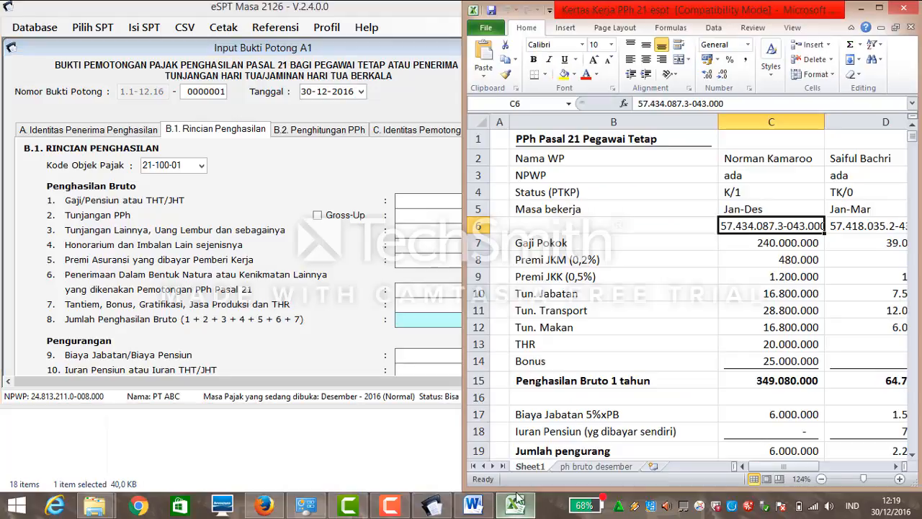
click(366, 144)
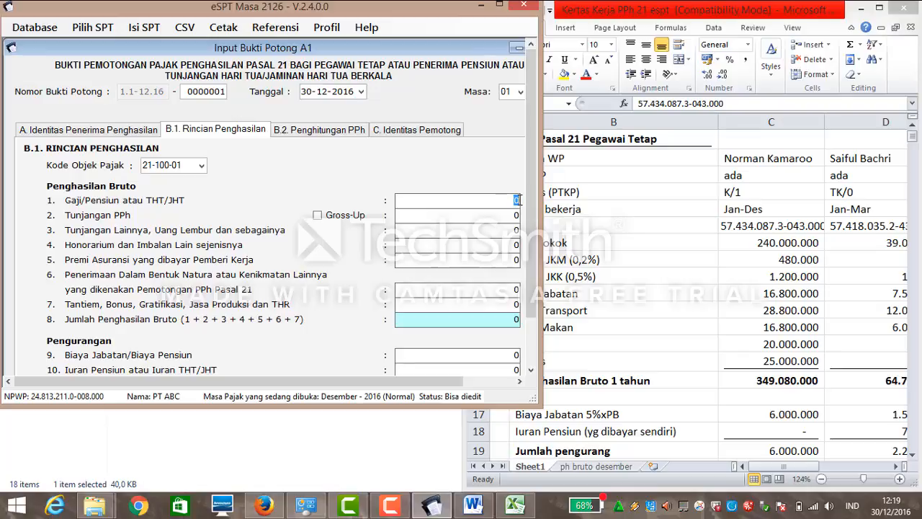
text(240000000)
click(507, 247)
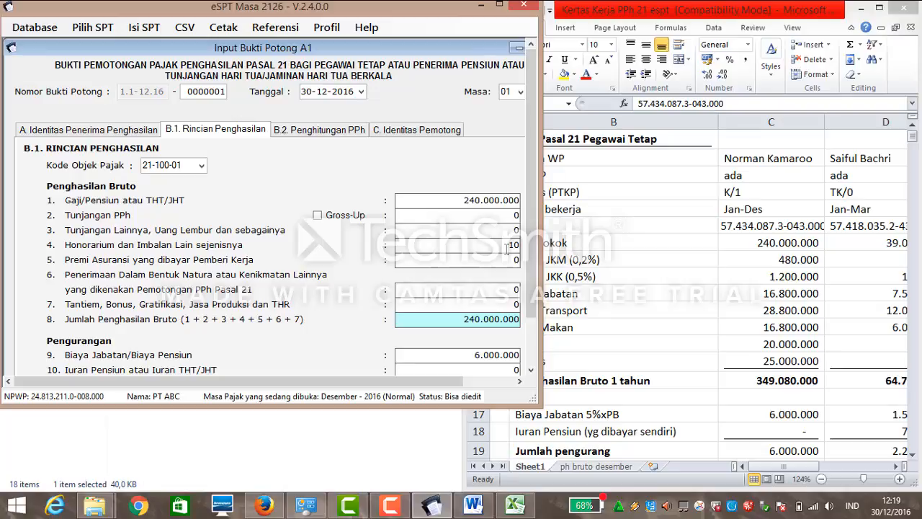
text(1680000)
click(508, 216)
text(240000)
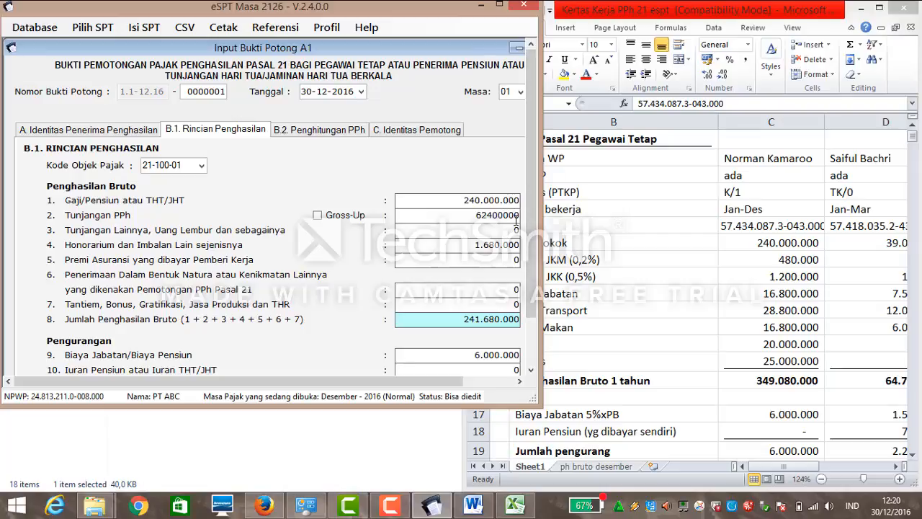
Clear the mistaken tax allowance and enter 62.400.000 as other allowances.
drag(515, 219, 461, 219)
key(BackSpace)
double_click(522, 229)
text(62400000)
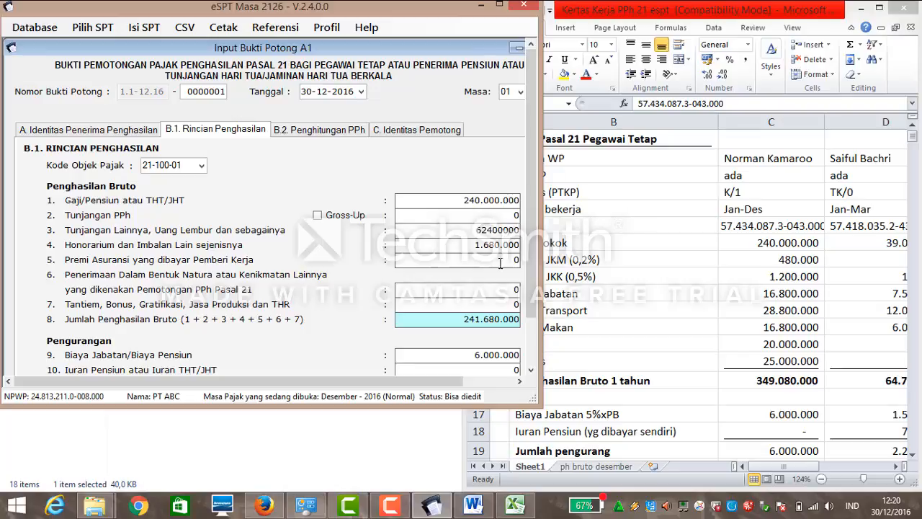
click(510, 263)
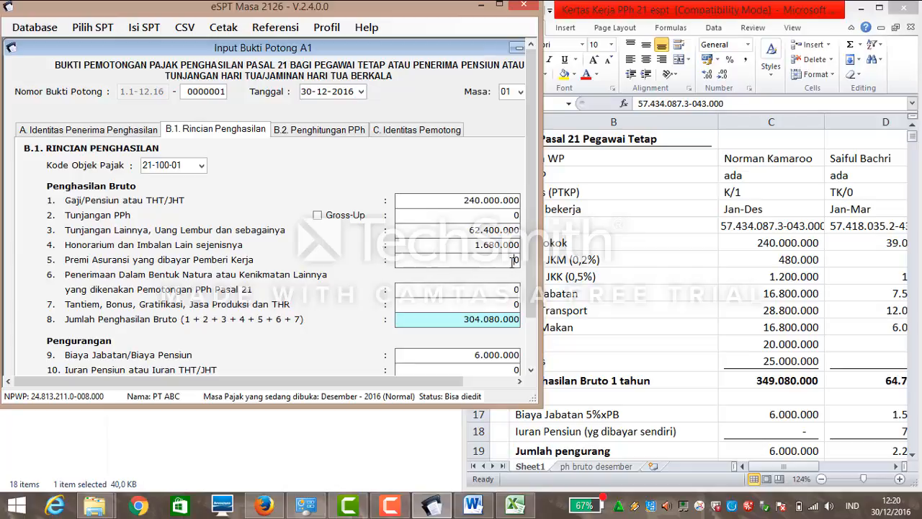
Reset honorarium to 0 and enter 1.680.000 as the insurance premium.
key(shift+Tab)
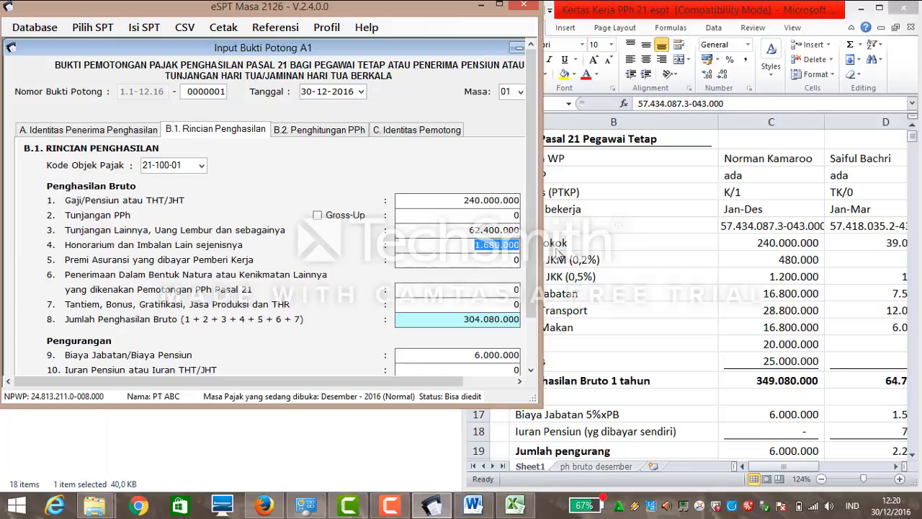
key(BackSpace)
text(0)
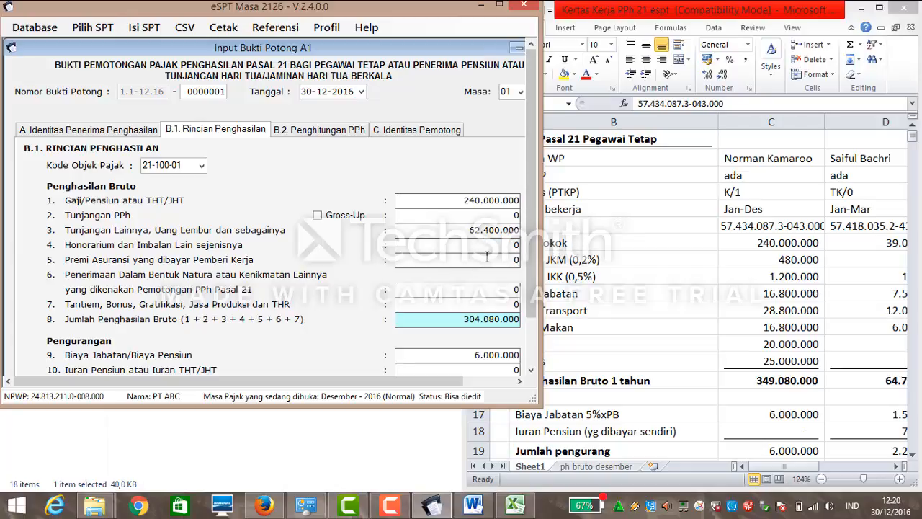
double_click(516, 260)
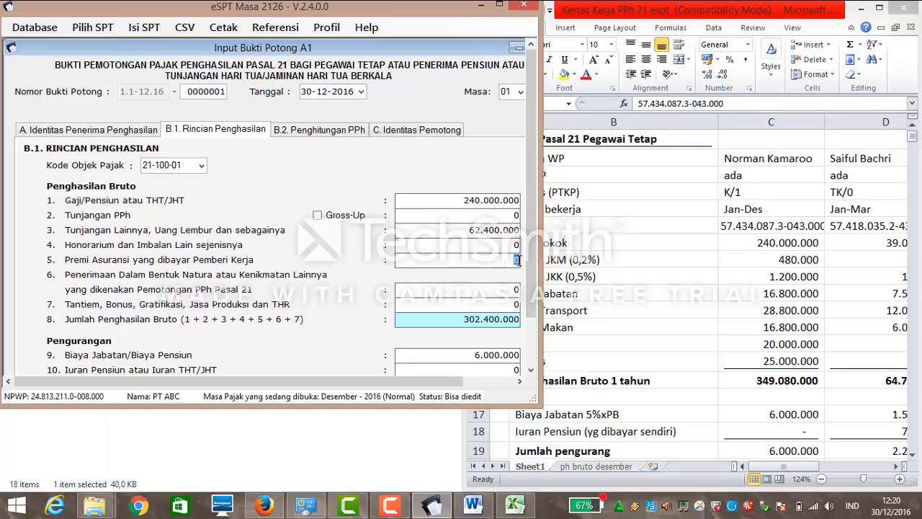
text(1680000)
click(514, 289)
Enter 45.000.000 in Tantiem/Bonus/THR and check the 349.080.000 gross against the worksheet.
click(509, 304)
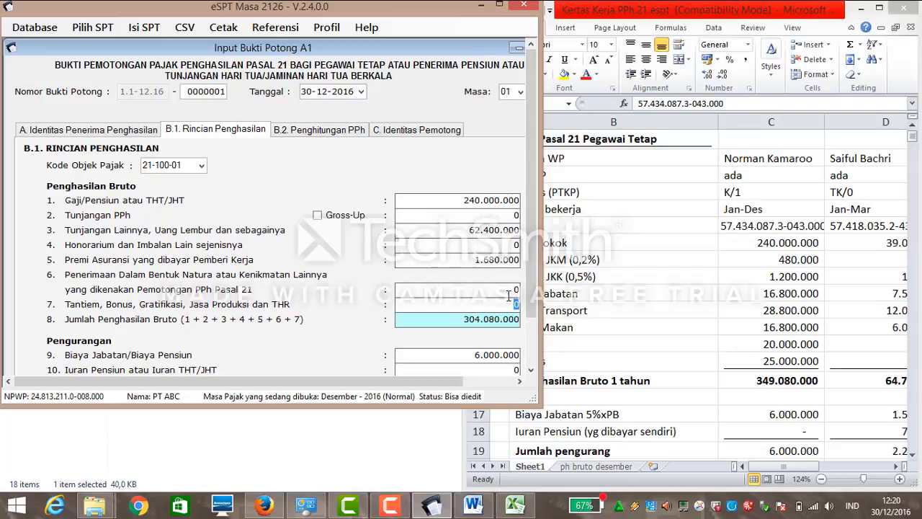
text(45000000)
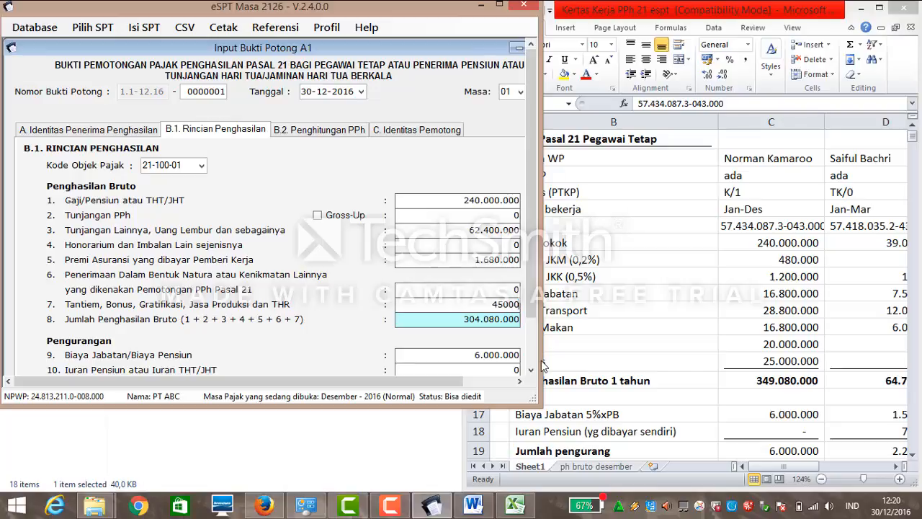
click(439, 315)
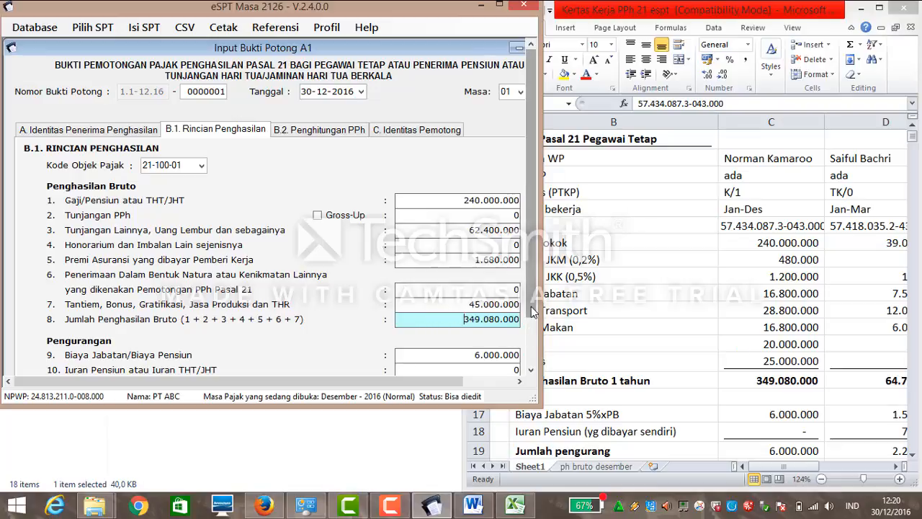
scroll(535, 341, down, 1)
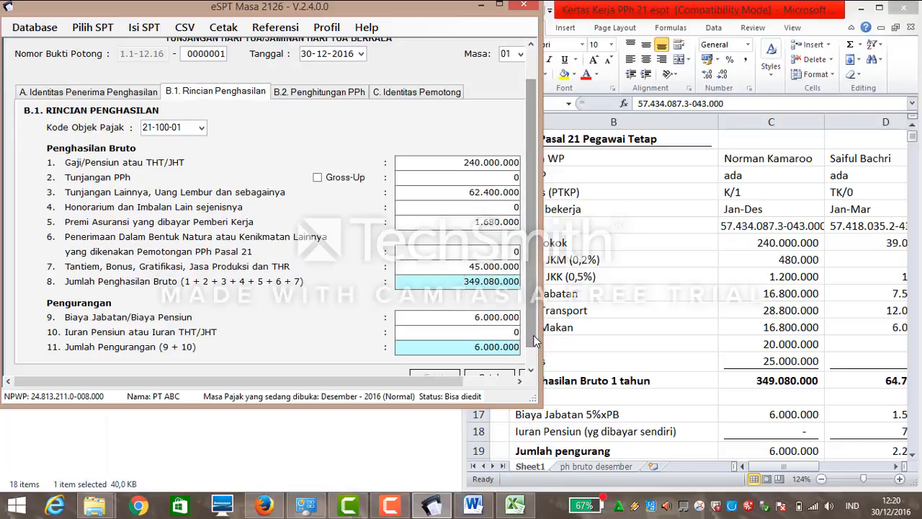
click(531, 371)
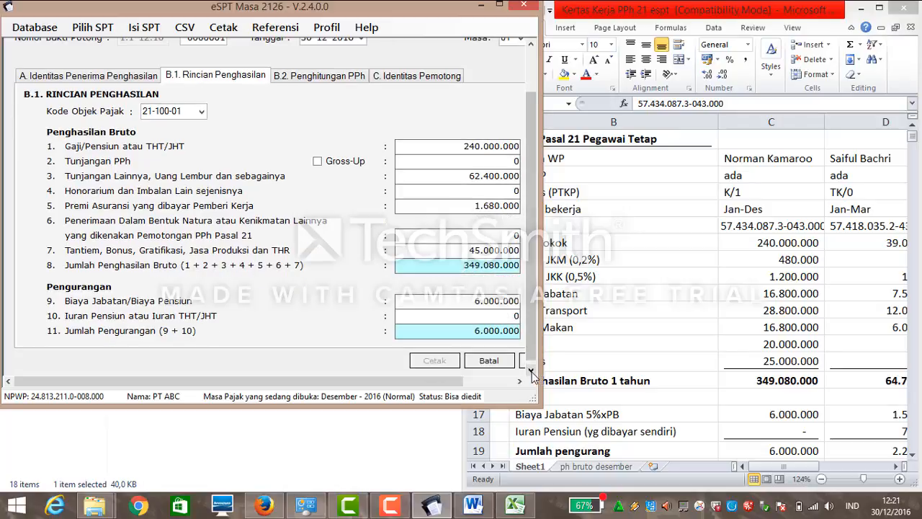
click(531, 372)
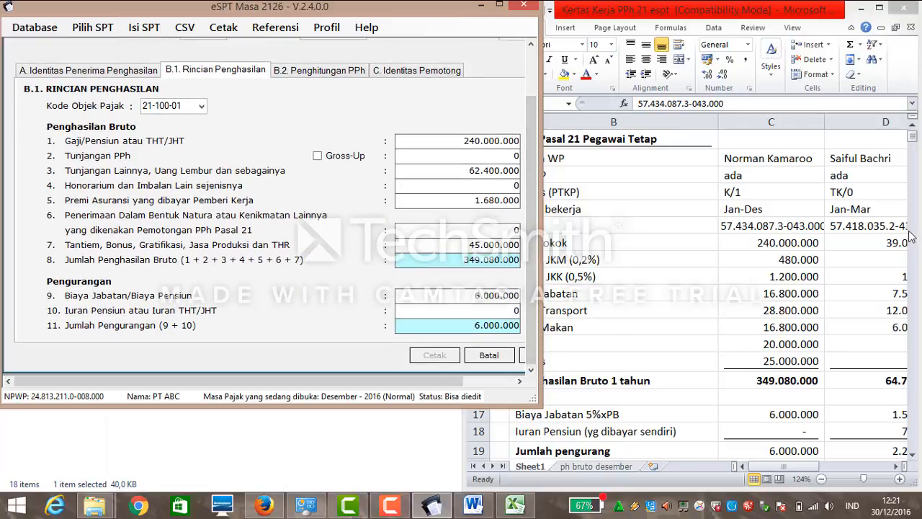
click(911, 142)
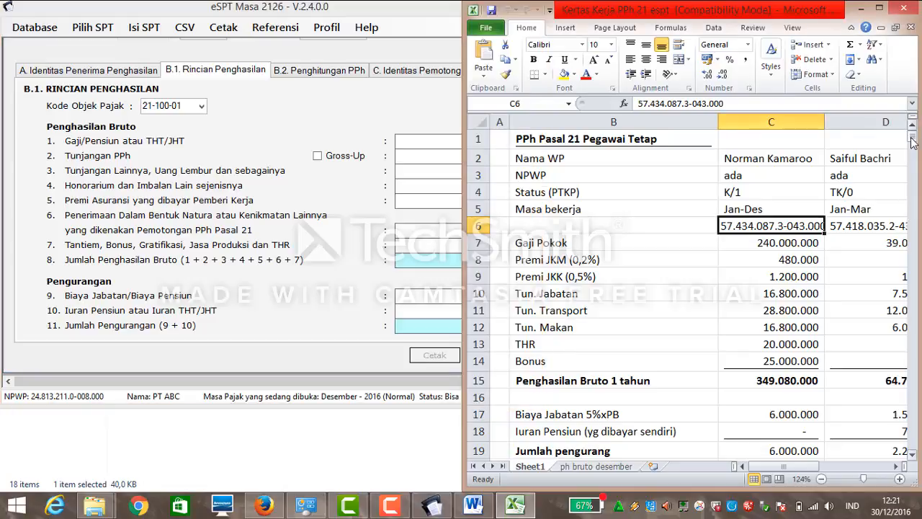
drag(912, 137, 914, 146)
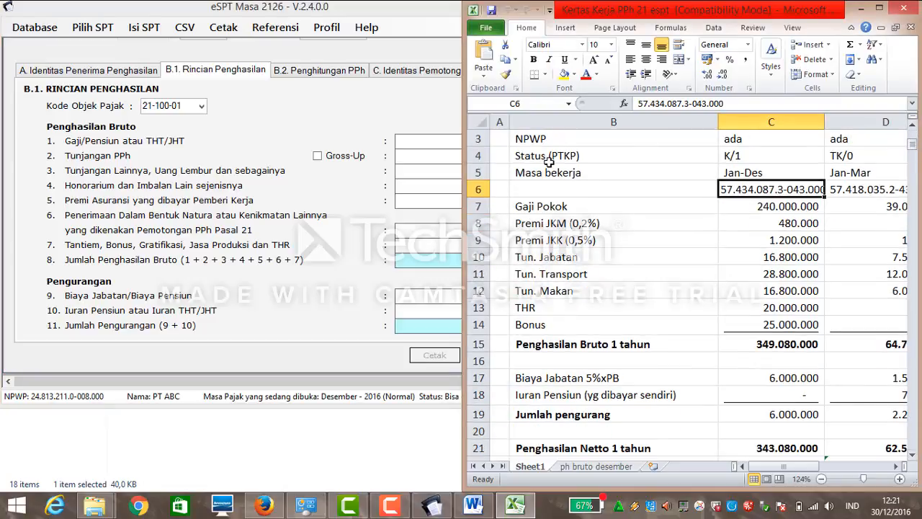
click(317, 198)
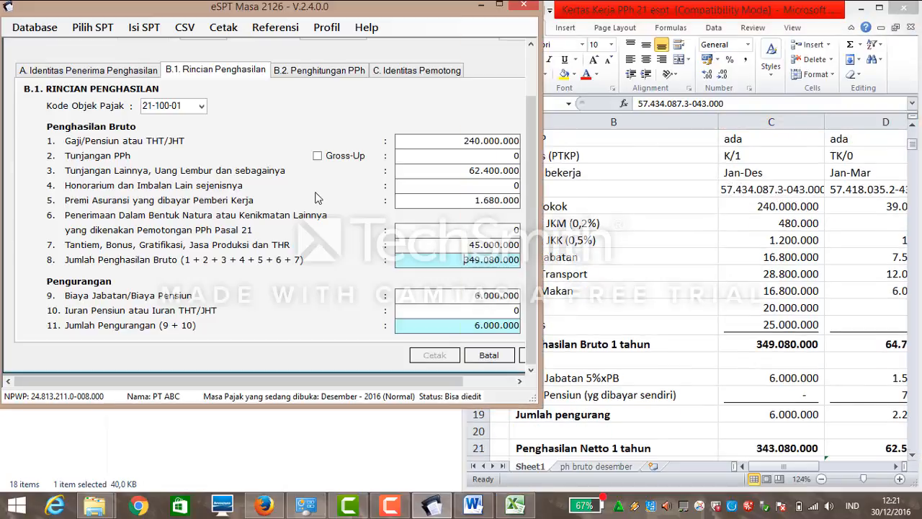
Compare the slip's PKP 280.080.000 and PPh 21 40.020.000 with the worksheet, then show withholder identity.
click(312, 70)
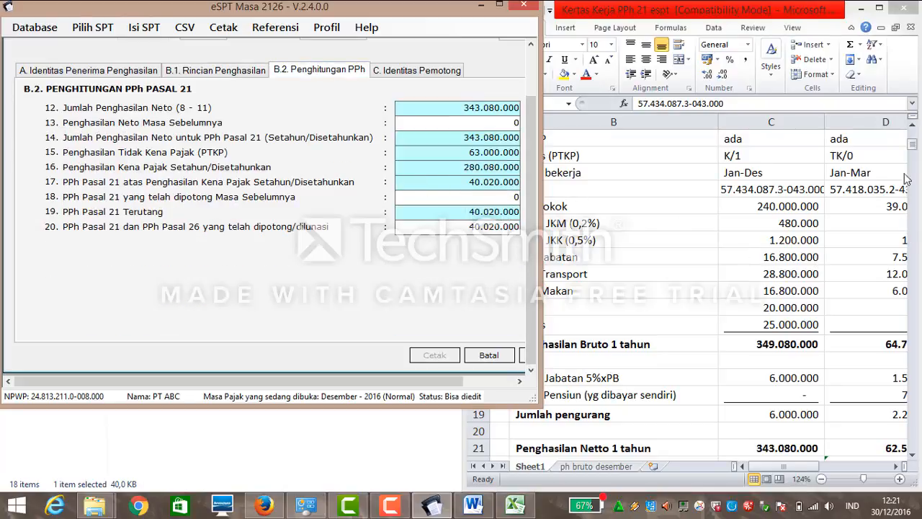
click(913, 149)
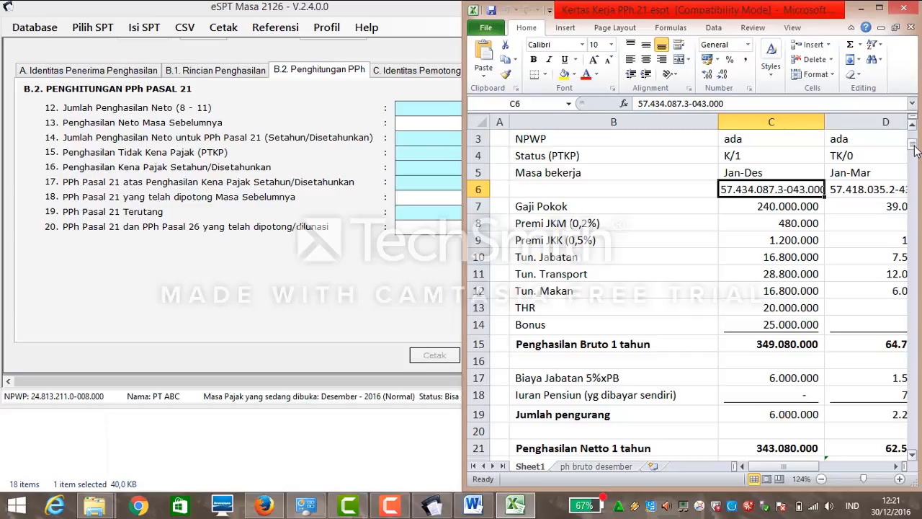
drag(913, 146, 915, 184)
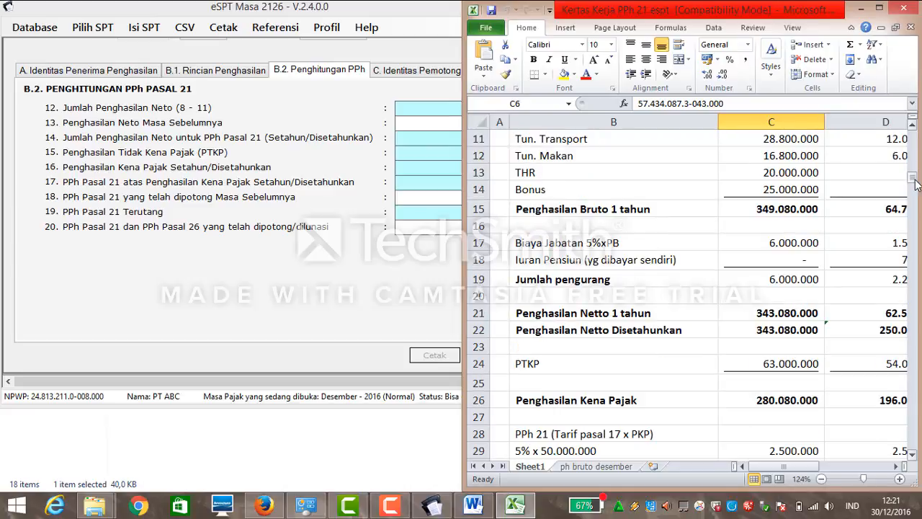
click(324, 290)
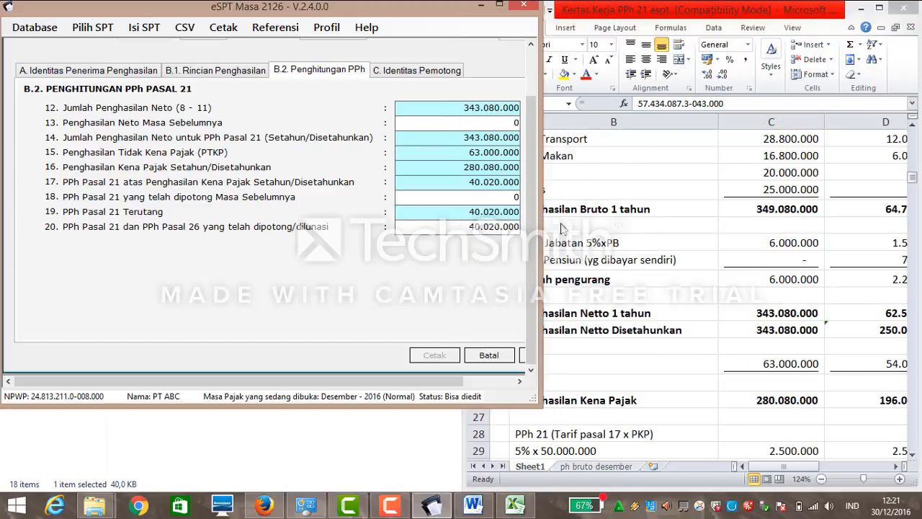
click(913, 185)
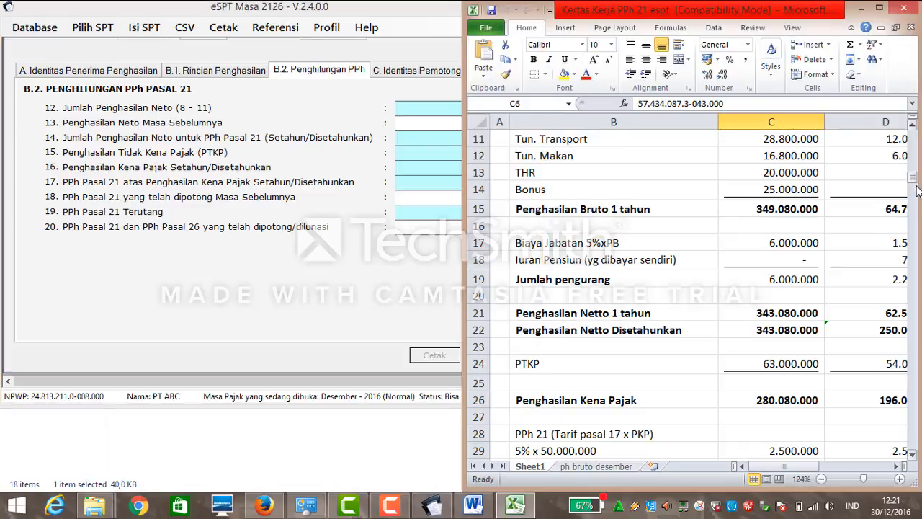
drag(912, 186, 919, 200)
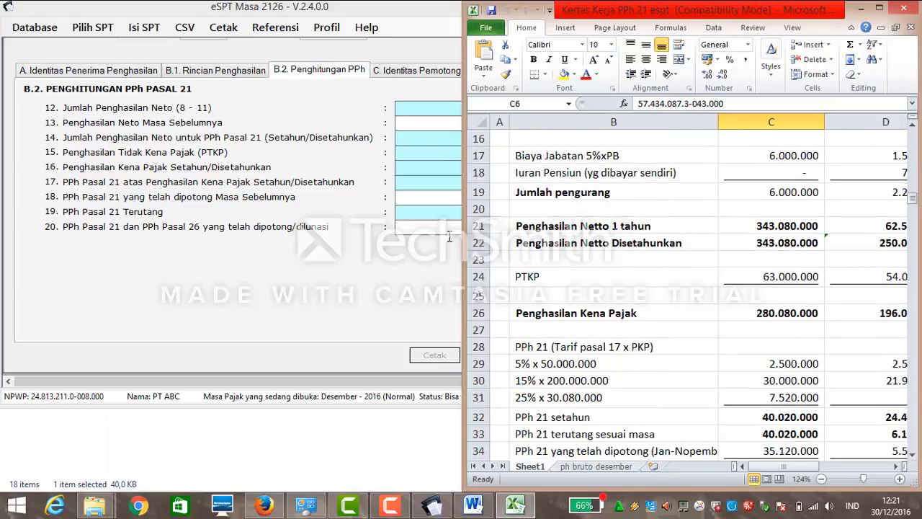
click(402, 280)
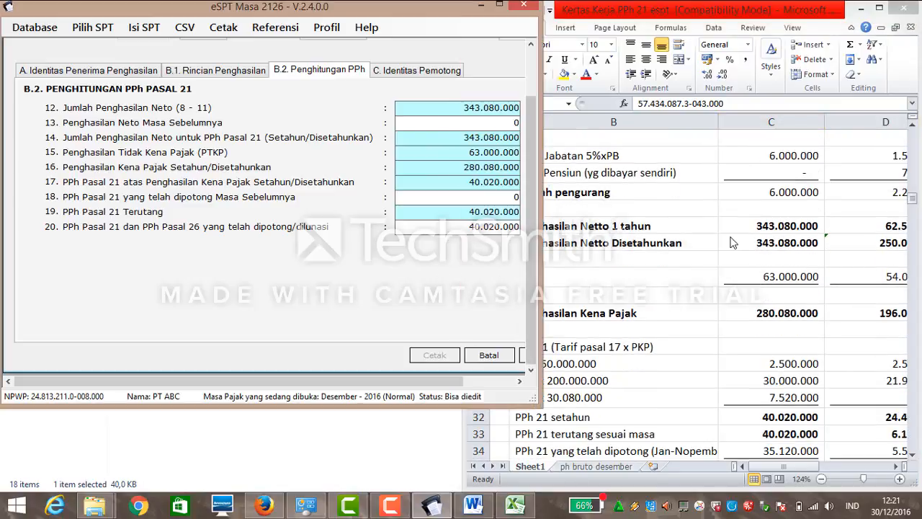
click(916, 208)
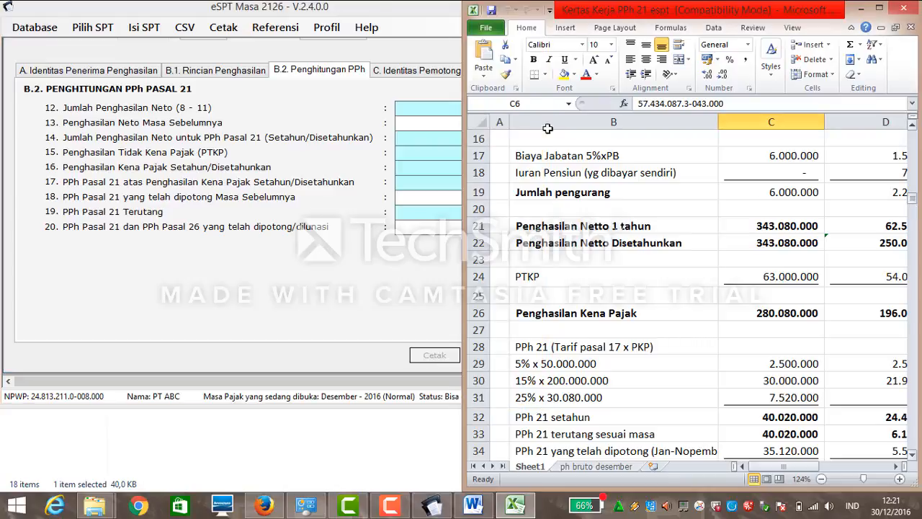
click(399, 72)
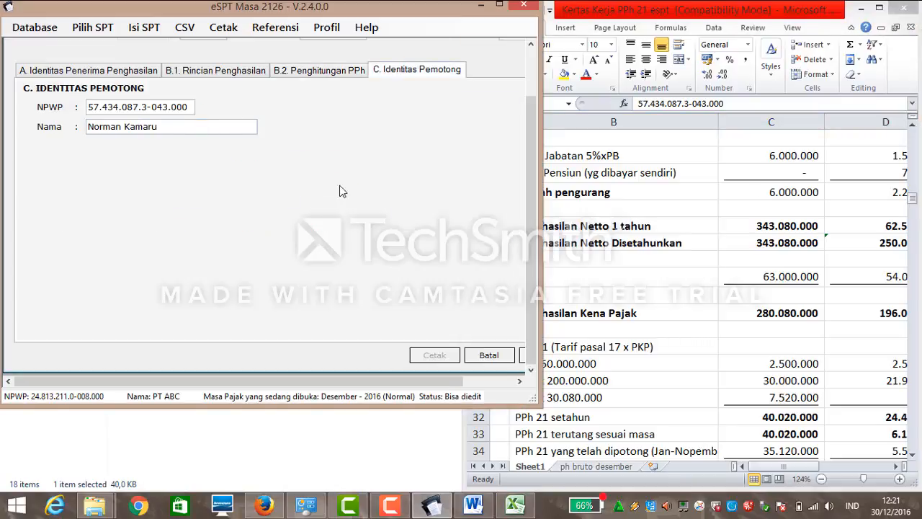
Save the first employee's A1 slip and decline a new one to view the slip list.
drag(453, 382, 501, 383)
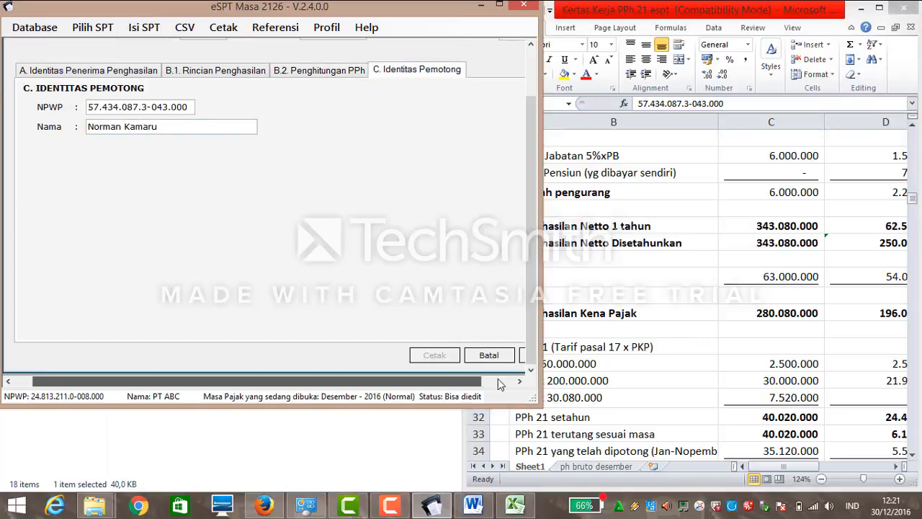
click(489, 355)
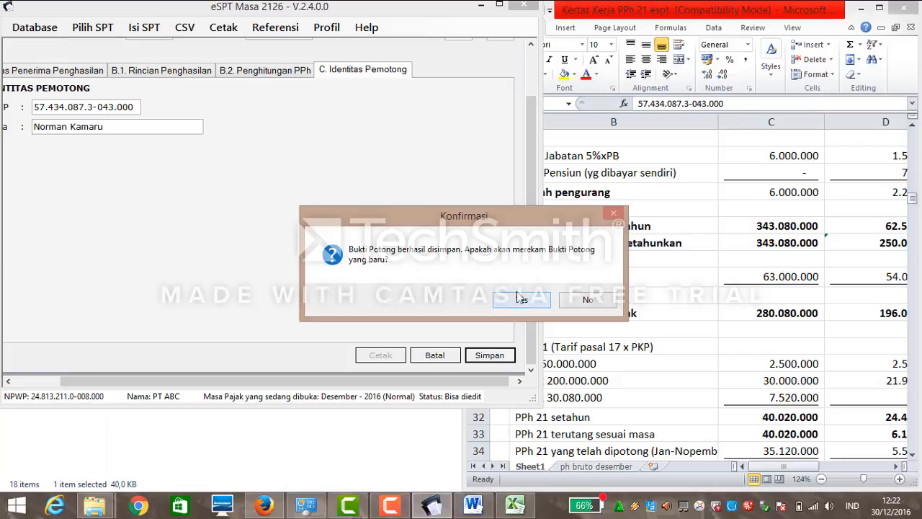
click(578, 303)
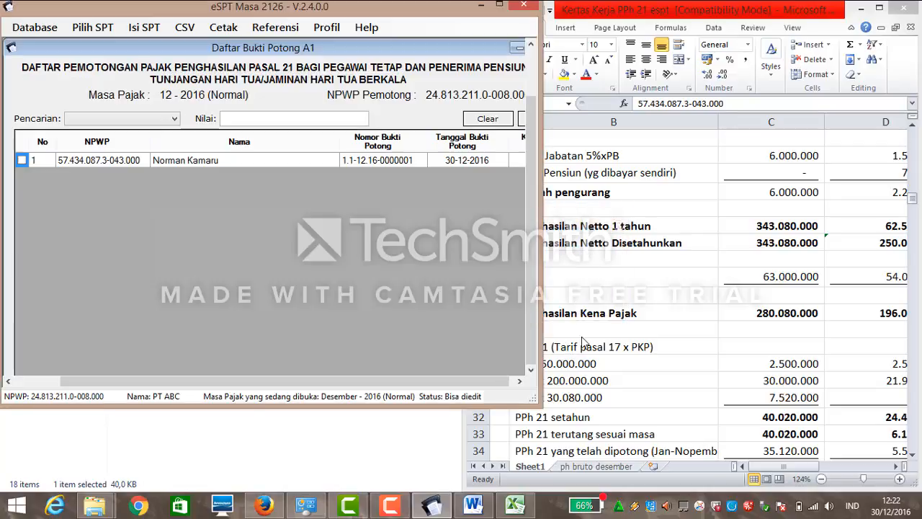
Enter Jakarta as the address and Manager as the position, checking the Word document.
click(393, 507)
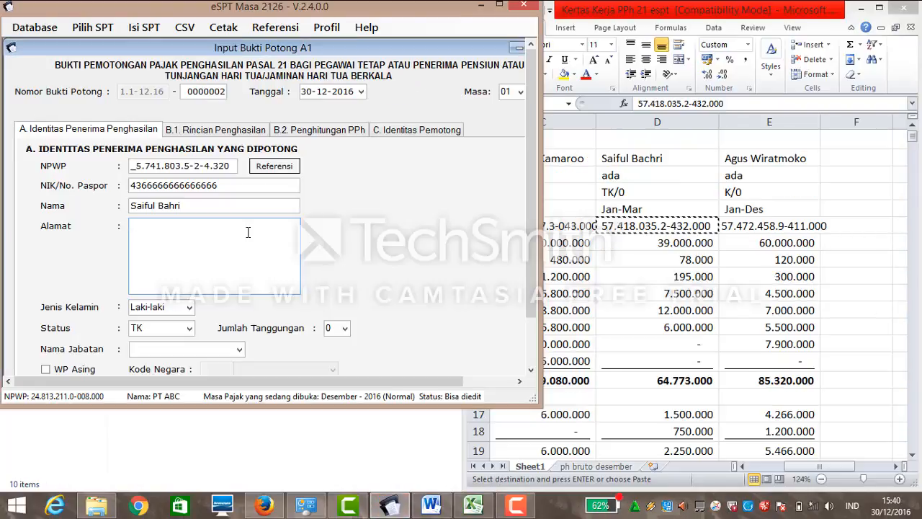
text(akarta)
click(237, 349)
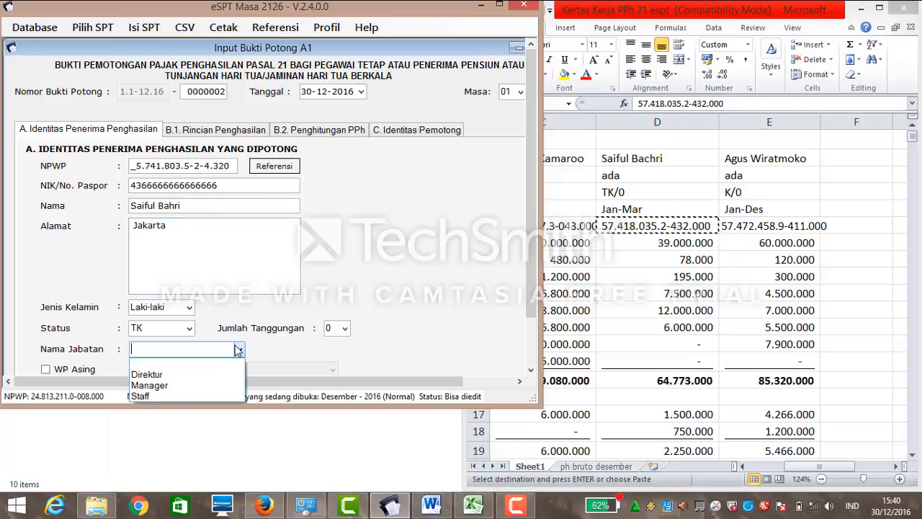
click(220, 386)
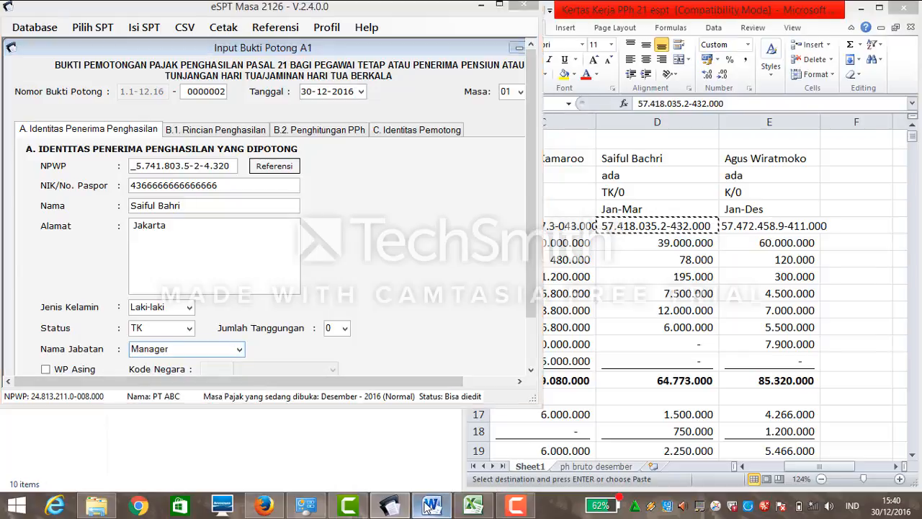
click(430, 505)
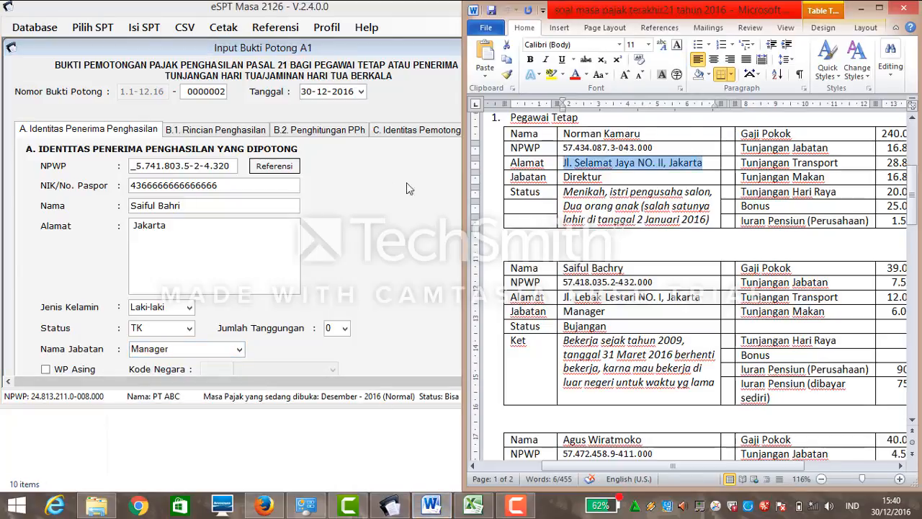
click(862, 9)
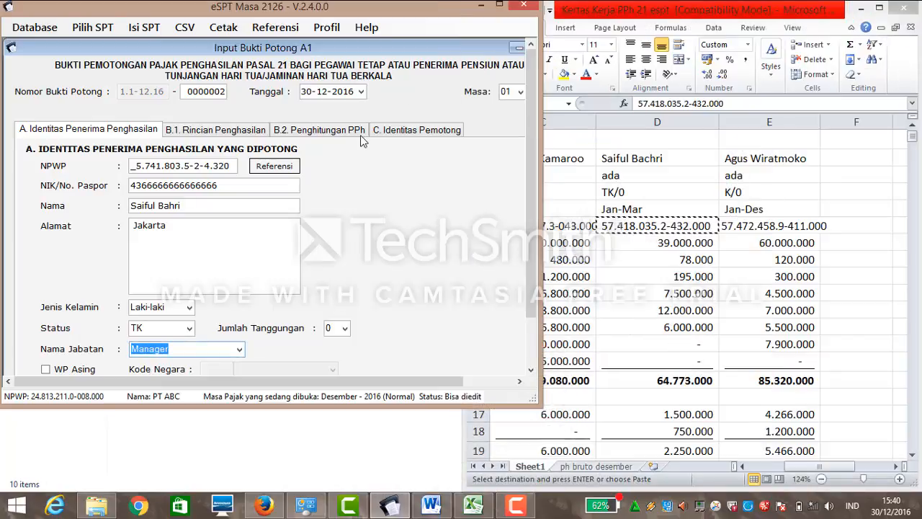
Set the slip date to 30 April 2016 in the calendar.
click(361, 92)
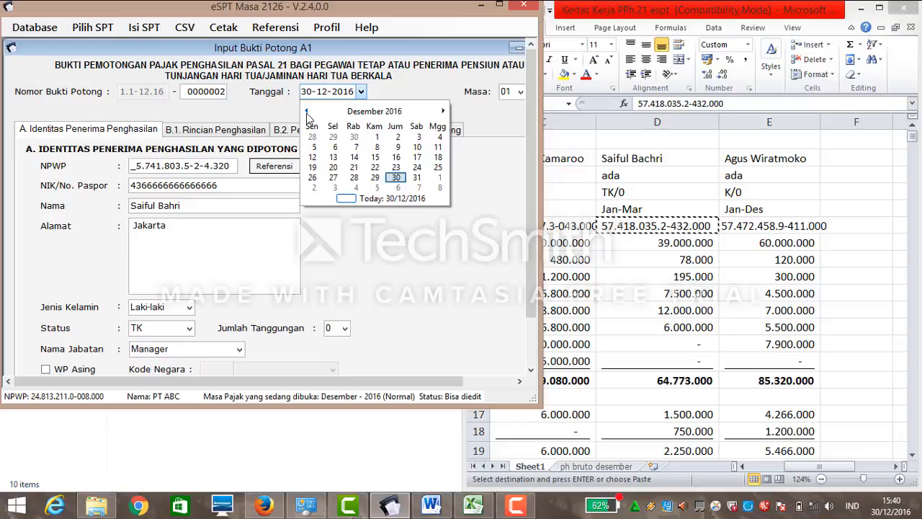
click(307, 112)
click(306, 111)
click(306, 112)
click(306, 111)
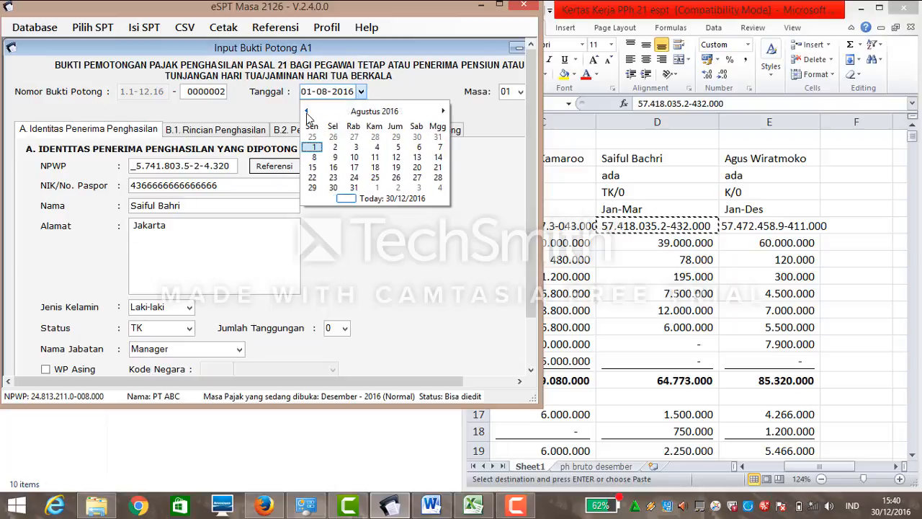
click(306, 112)
click(306, 112)
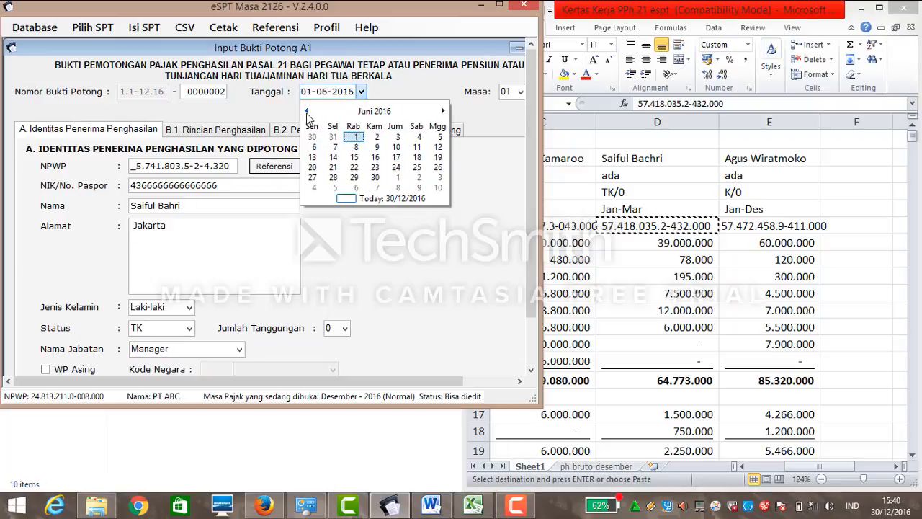
click(306, 112)
click(306, 112)
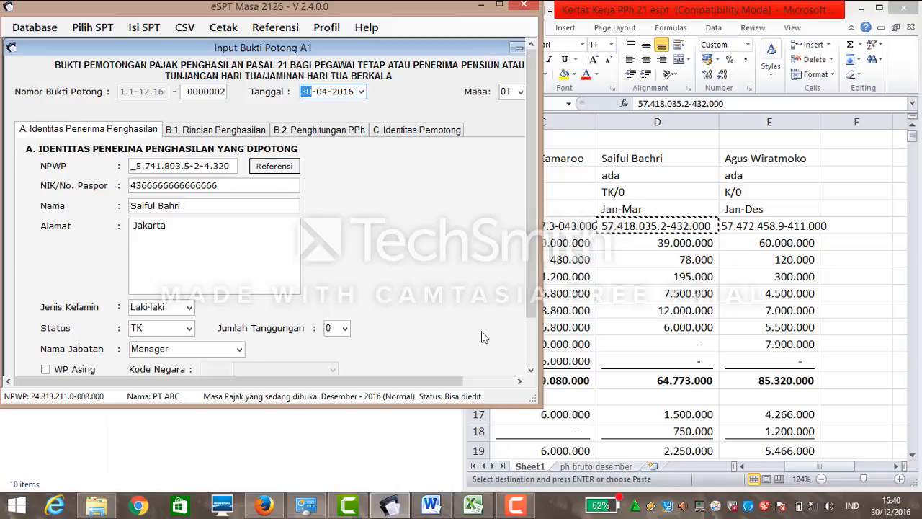
click(521, 386)
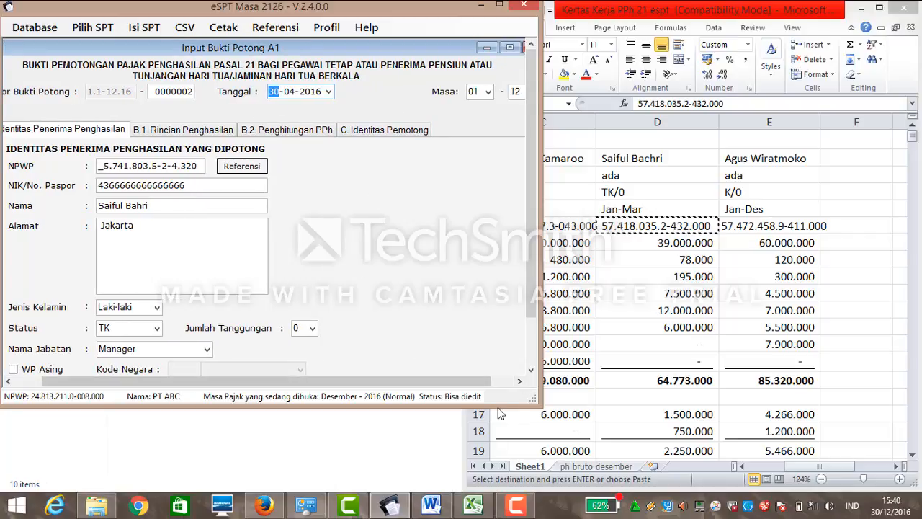
click(508, 386)
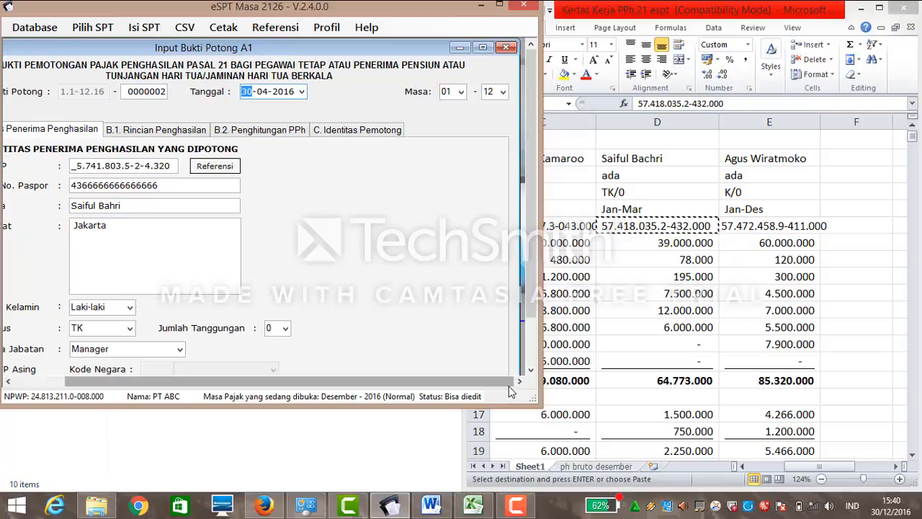
Set the tax period to run from 01 to 03.
click(500, 95)
click(502, 92)
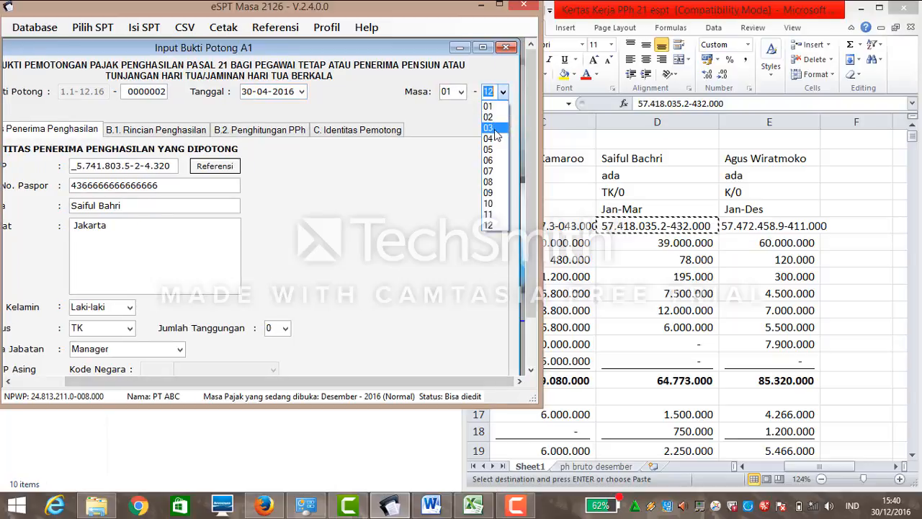
click(494, 128)
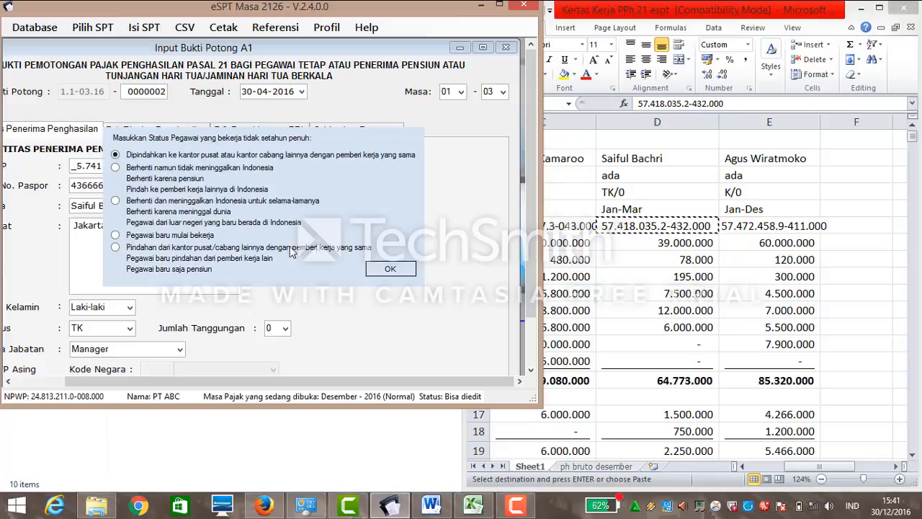
Mark the employee as 'Berhenti dan meninggalkan Indonesia untuk selama-lamanya' and scroll the form down.
click(117, 200)
click(392, 266)
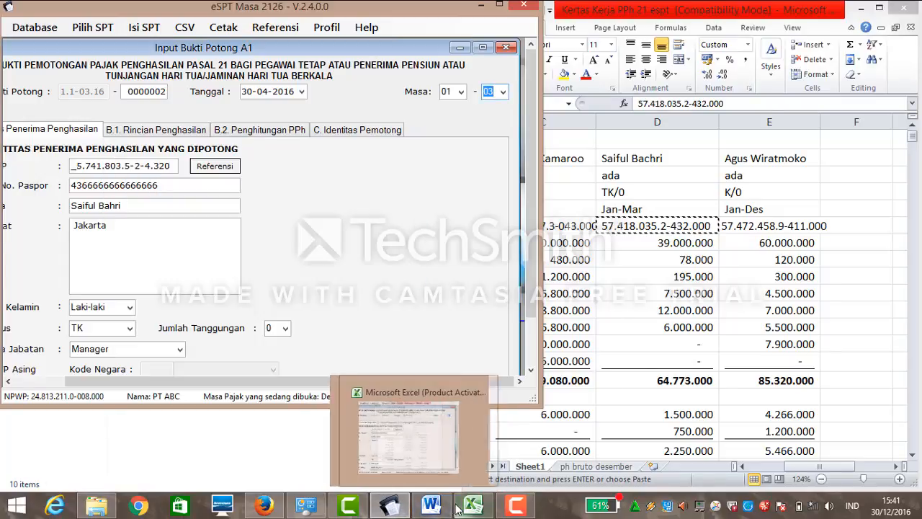
mouse_move(431, 507)
mouse_move(451, 472)
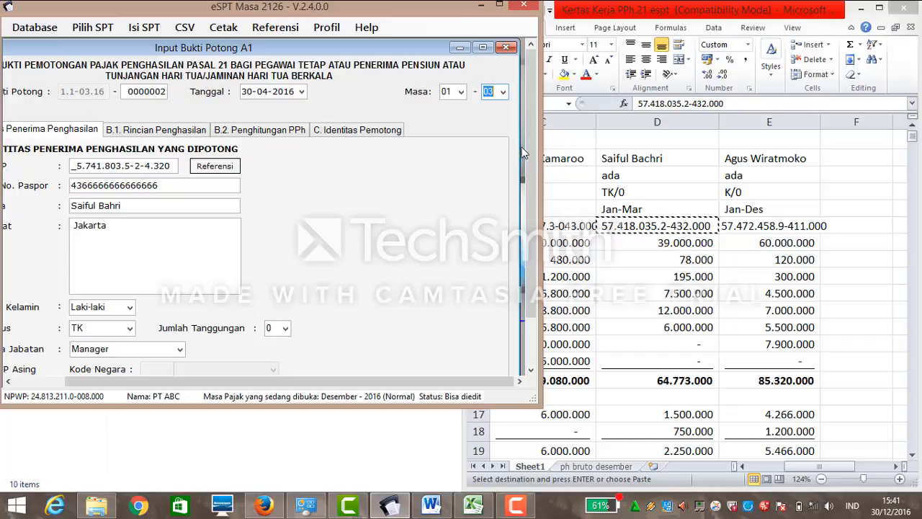
drag(531, 167, 524, 222)
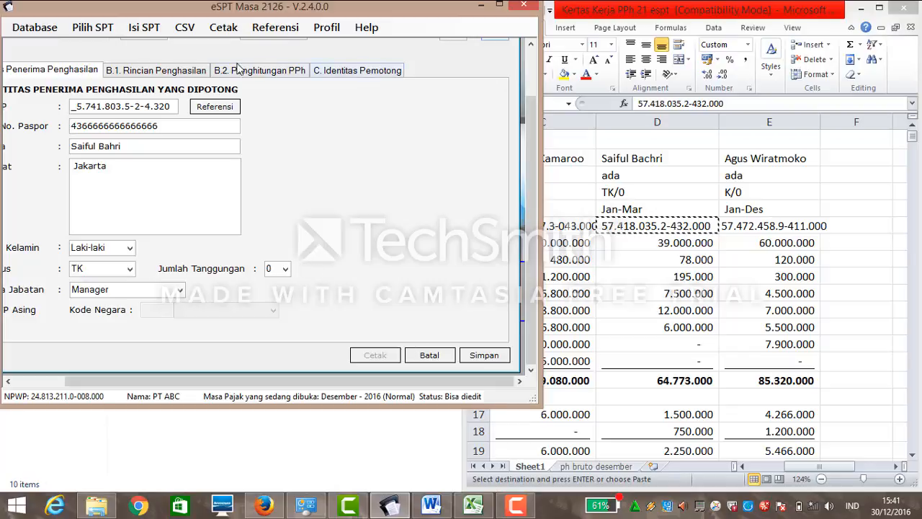
Enter 39.000.000 salary and 25.500.000 other allowances on the income tab.
click(189, 74)
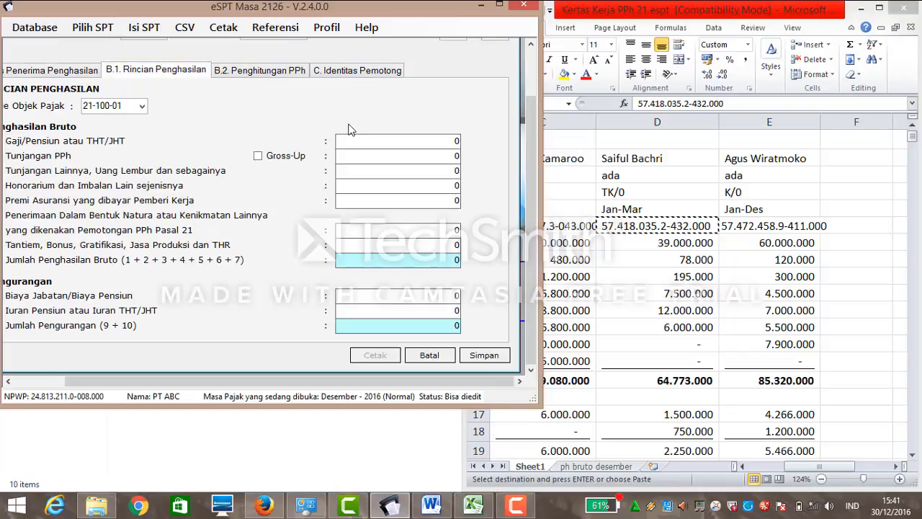
click(428, 144)
drag(453, 142, 464, 142)
text(39000000)
key(Tab)
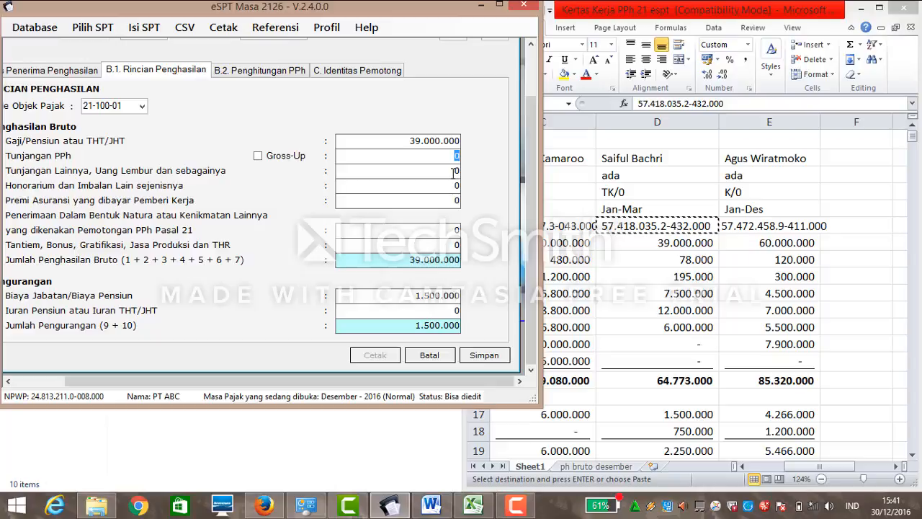
click(453, 173)
double_click(457, 171)
text(25.500.)
text(00000)
key(Tab)
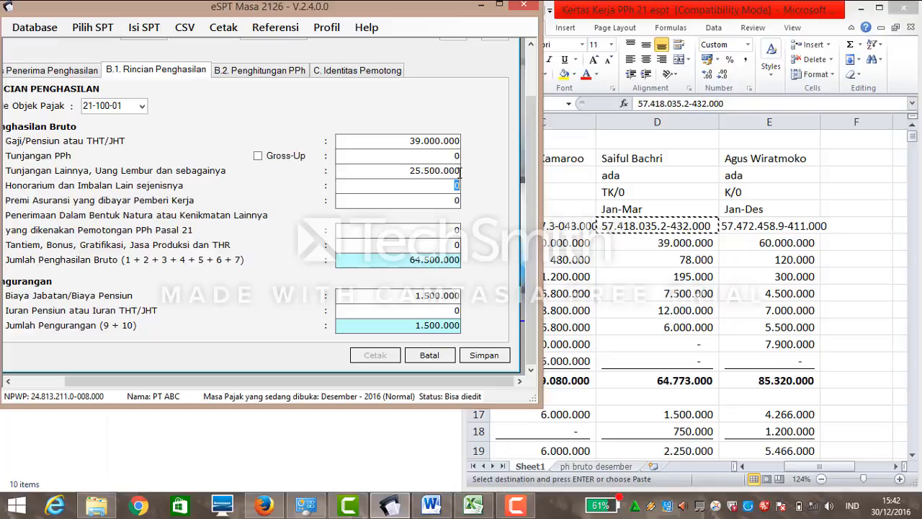
key(Tab)
Enter 273.000 as insurance premium and 6.000.000 as Tantiem bonus.
text(273000)
click(448, 229)
double_click(456, 245)
text(6000000)
key(Tab)
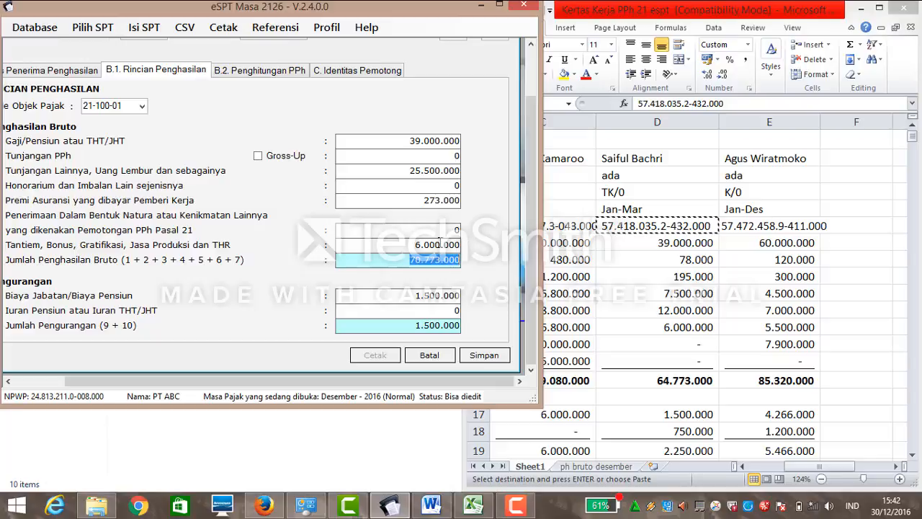
Remove the Tantiem bonus amount and enter 750.000 as the pension contribution.
click(431, 186)
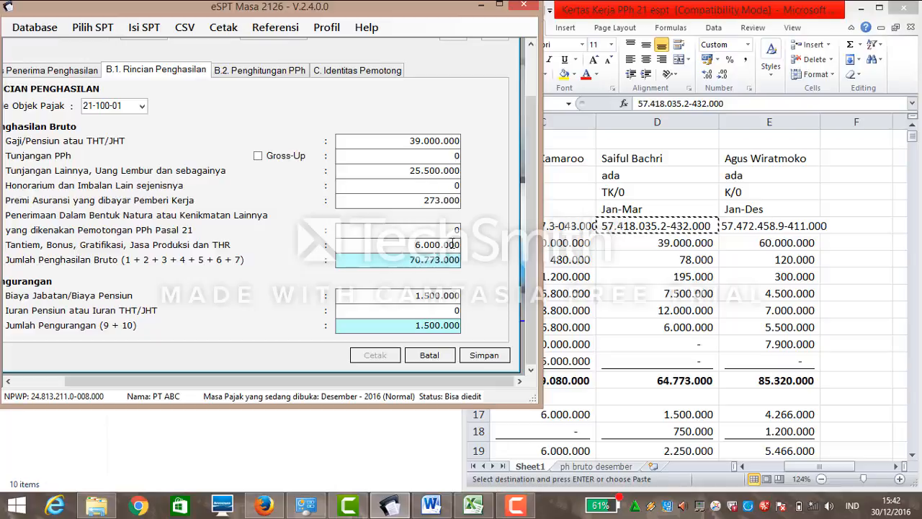
drag(456, 245, 414, 244)
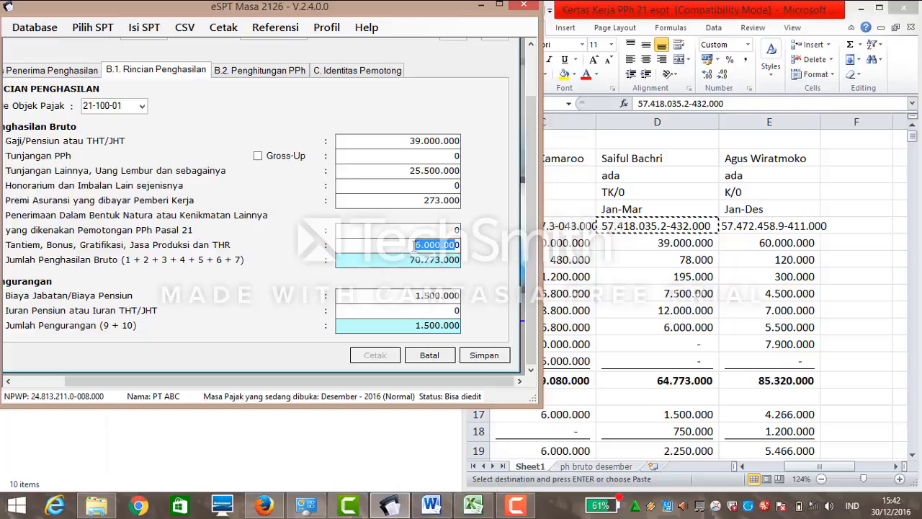
key(BackSpace)
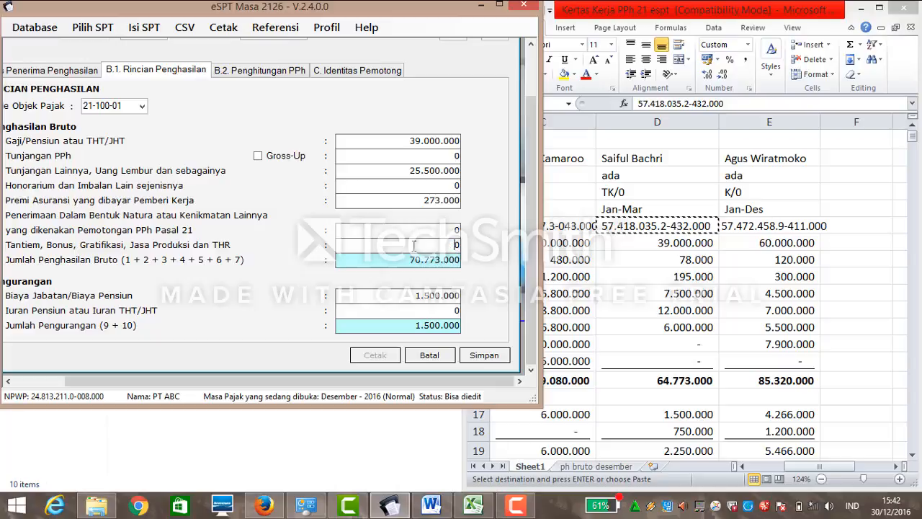
click(444, 310)
text(750000)
Commit the pension contribution and compare the 6.103.450 PPh 21 due with the worksheet.
click(431, 327)
click(240, 75)
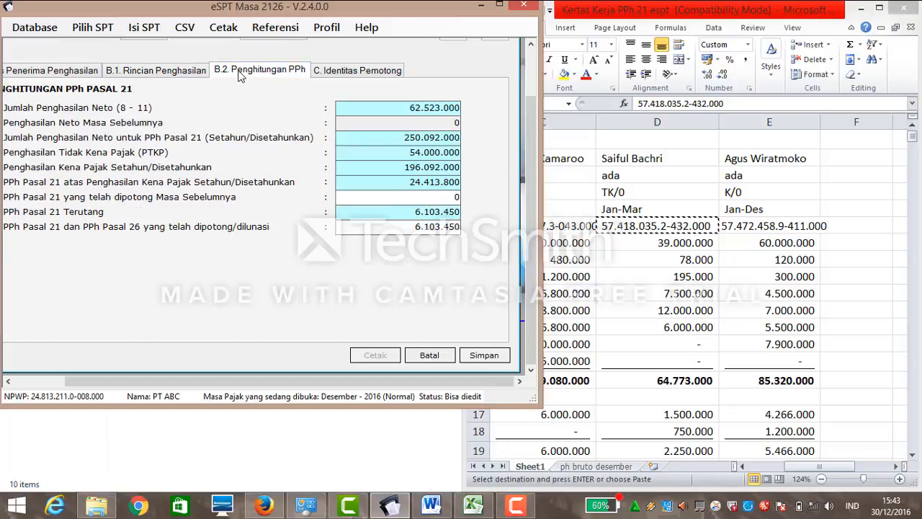
click(910, 143)
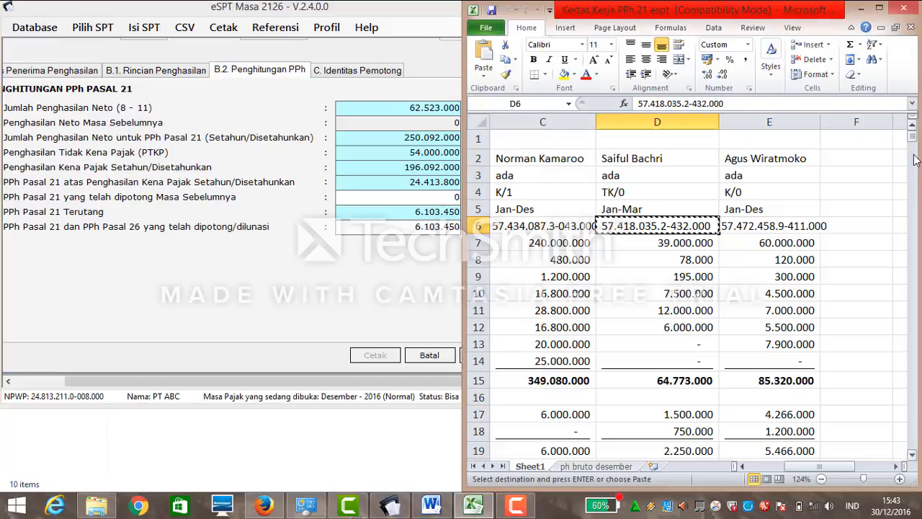
click(911, 160)
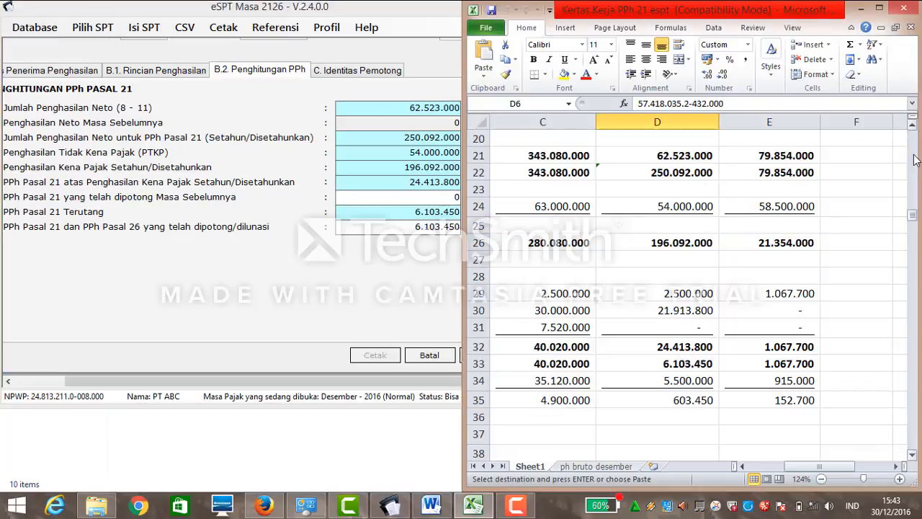
click(448, 259)
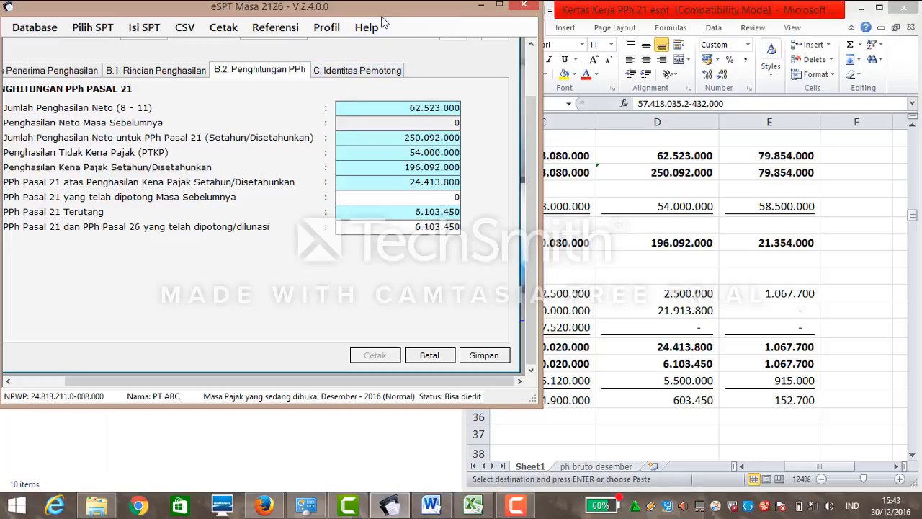
click(912, 220)
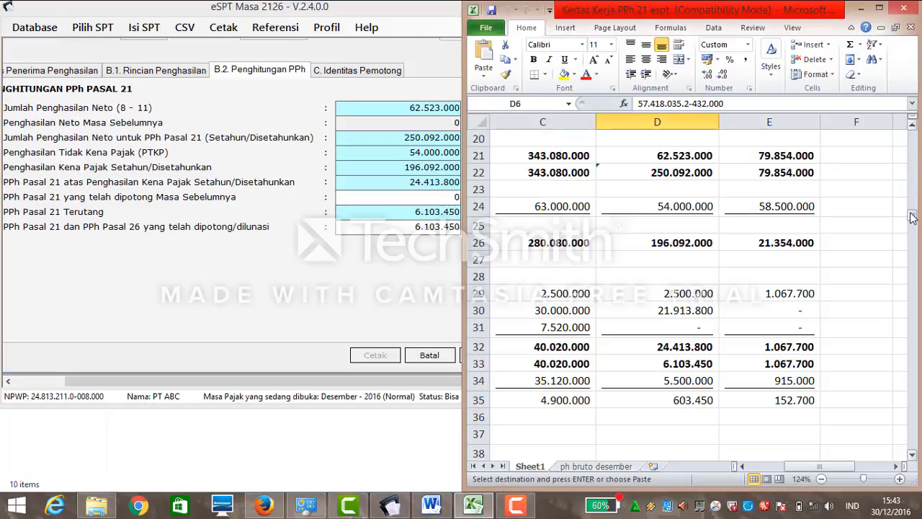
mouse_move(911, 219)
mouse_down()
mouse_move(901, 166)
mouse_move(906, 219)
mouse_up()
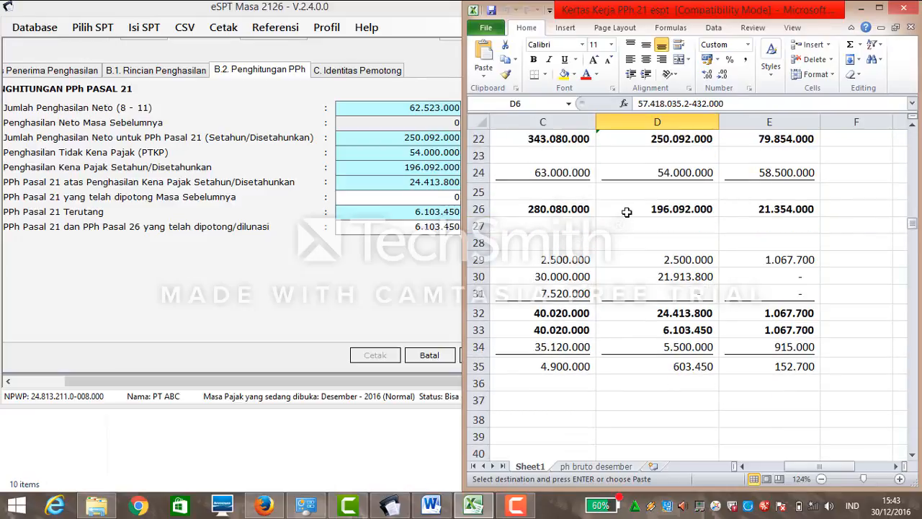
Try saving the slip, dismiss the invalid NPWP error and return to recipient identity.
click(382, 70)
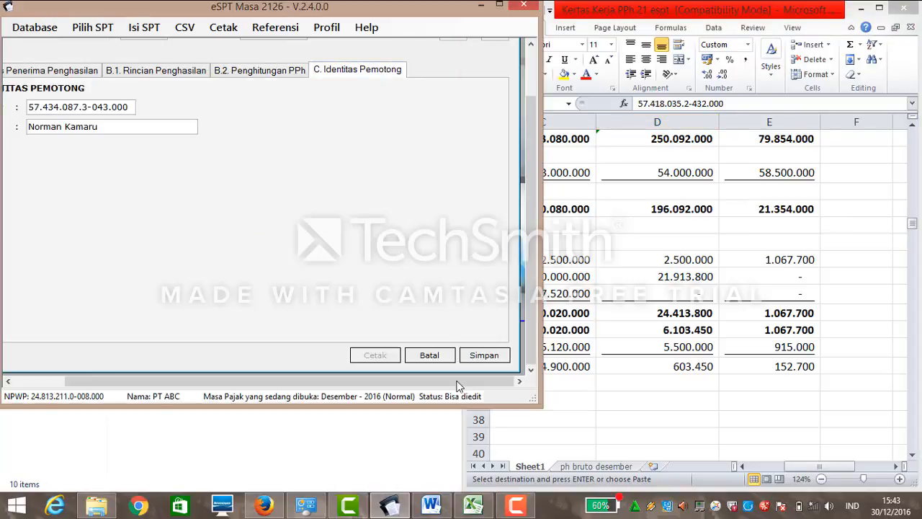
click(487, 356)
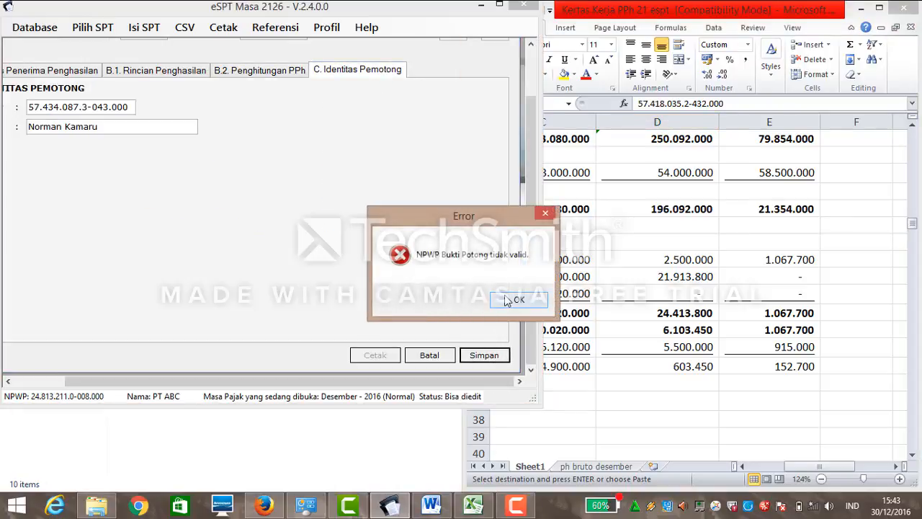
click(506, 301)
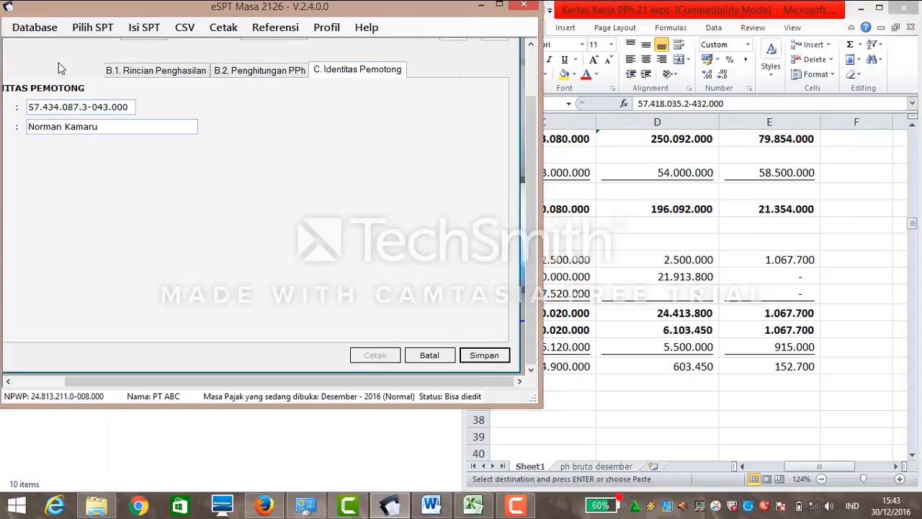
click(63, 76)
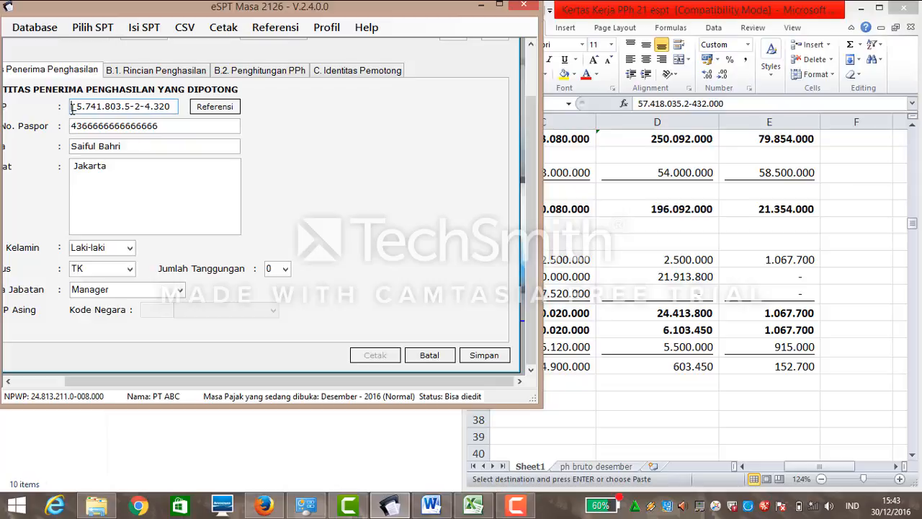
Scroll the worksheet to row 6 to find the second employee's NPWP.
click(913, 220)
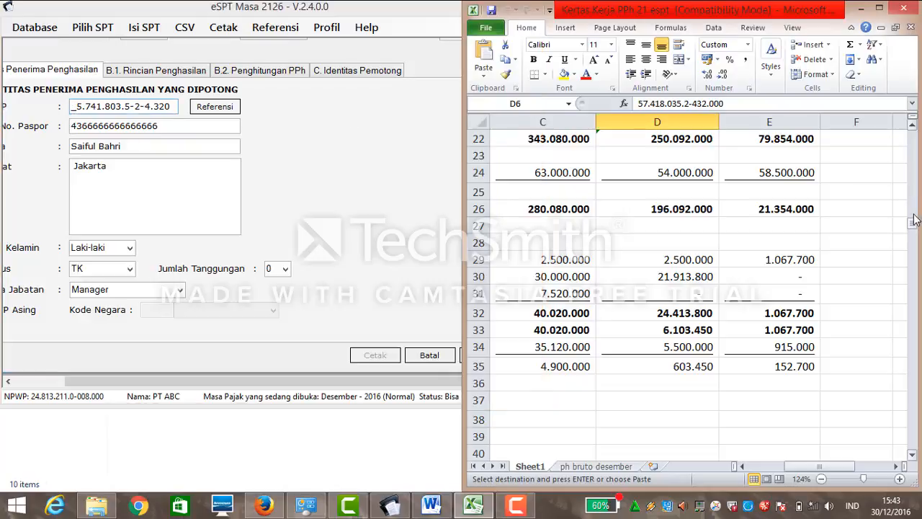
click(912, 193)
click(912, 193)
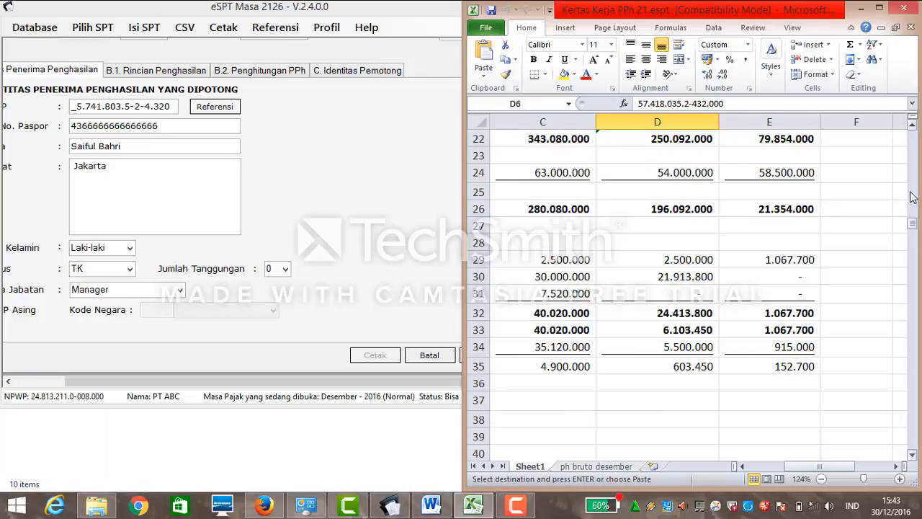
click(912, 182)
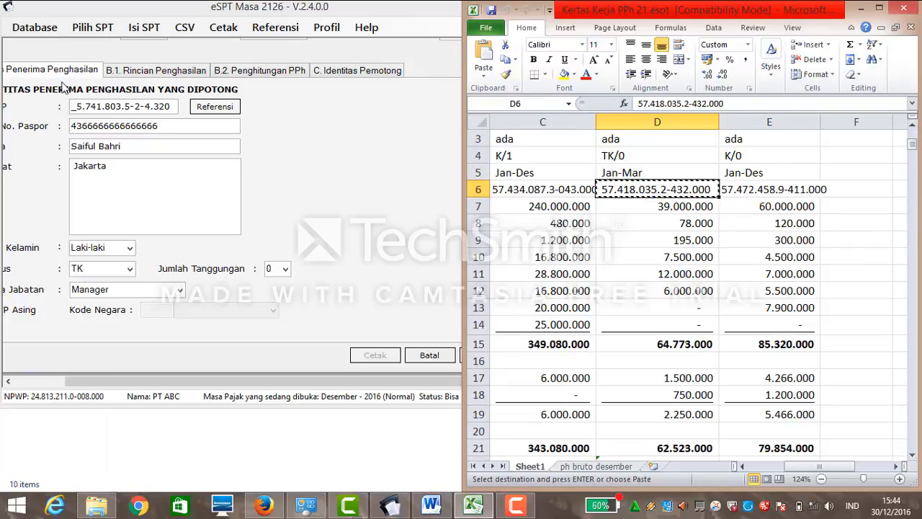
Replace the recipient's NPWP with the second employee's number from the worksheet.
click(177, 106)
drag(177, 107, 70, 119)
key(ctrl+c)
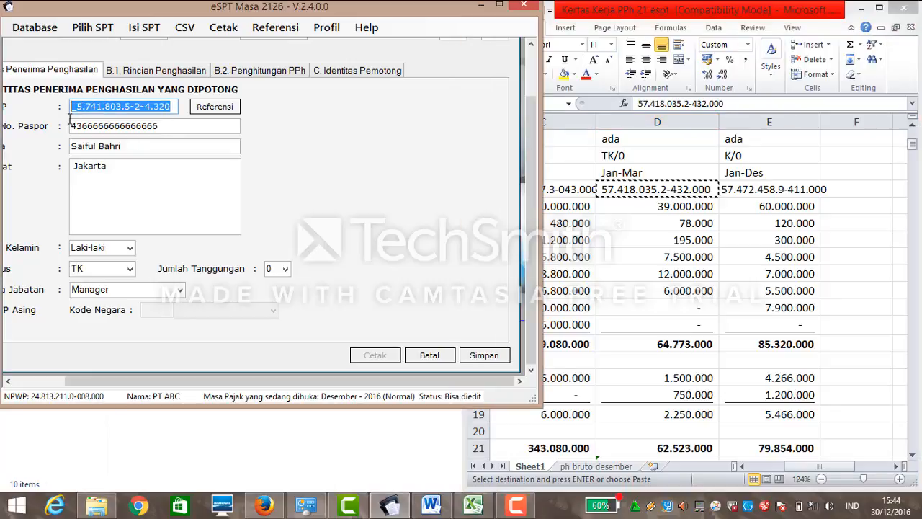
key(BackSpace)
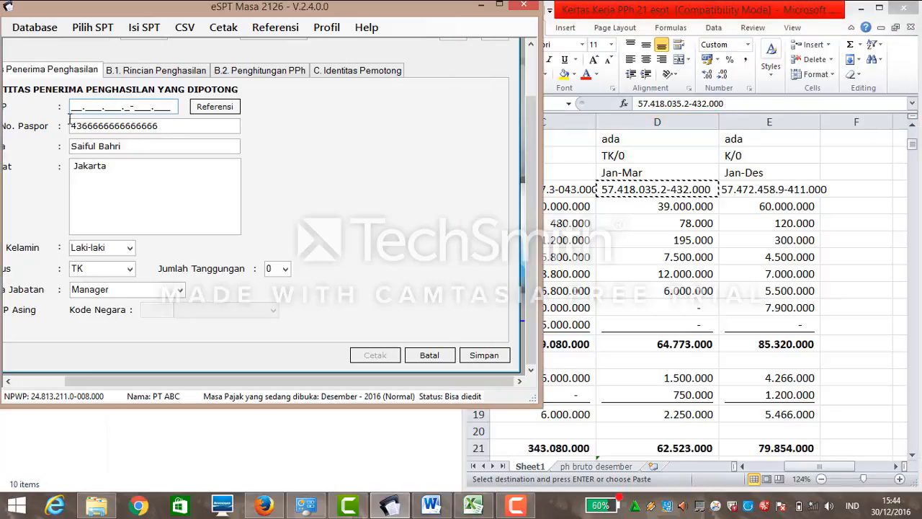
key(ctrl+v)
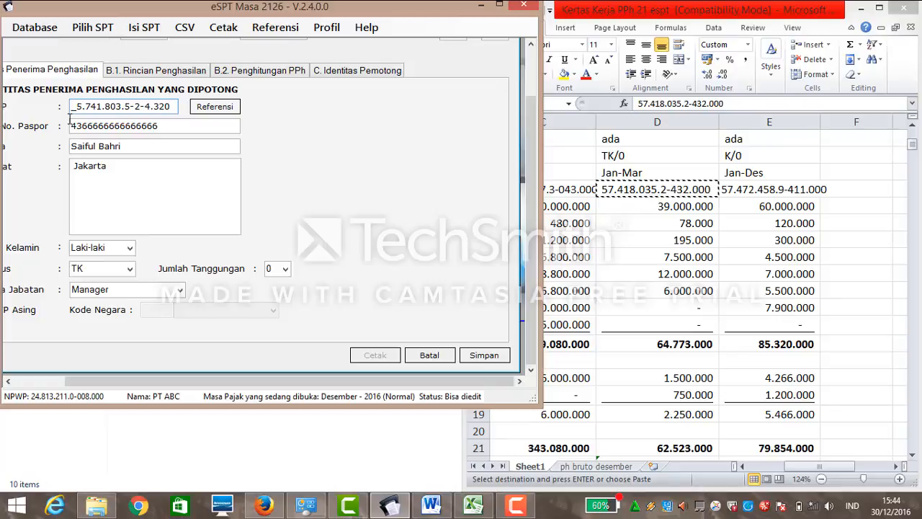
key(BackSpace)
key(BackSpace)
key(BackSpace)
key(BackSpace)
key(BackSpace)
key(BackSpace)
key(BackSpace)
key(BackSpace)
key(BackSpace)
key(BackSpace)
key(BackSpace)
key(BackSpace)
key(BackSpace)
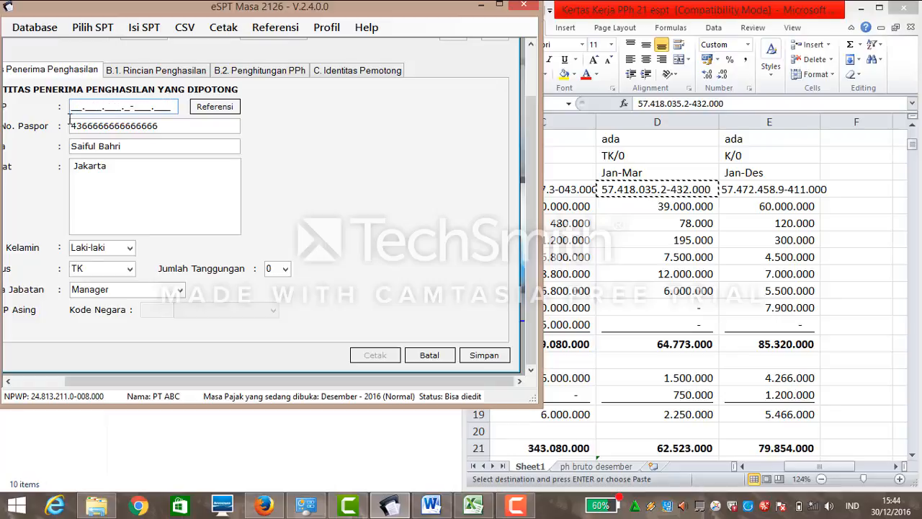
Save the corrected A1 slip and start a new blank slip.
click(97, 181)
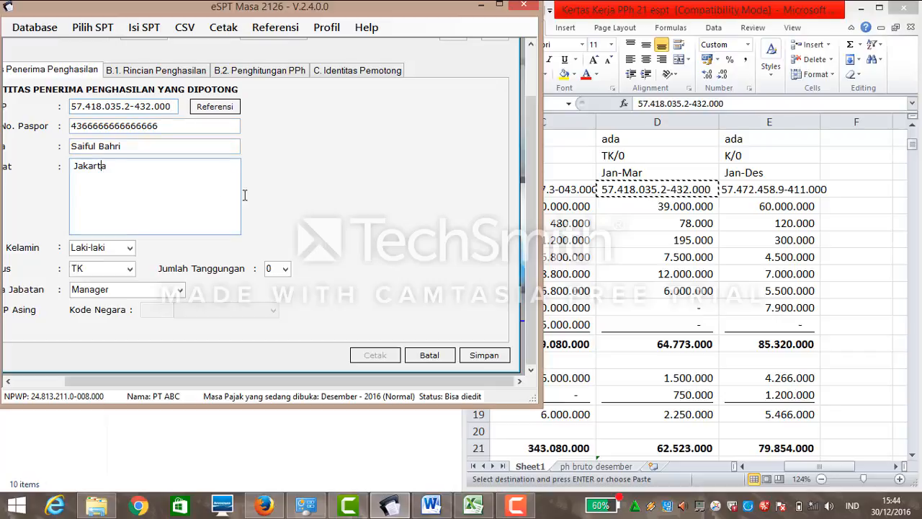
click(479, 354)
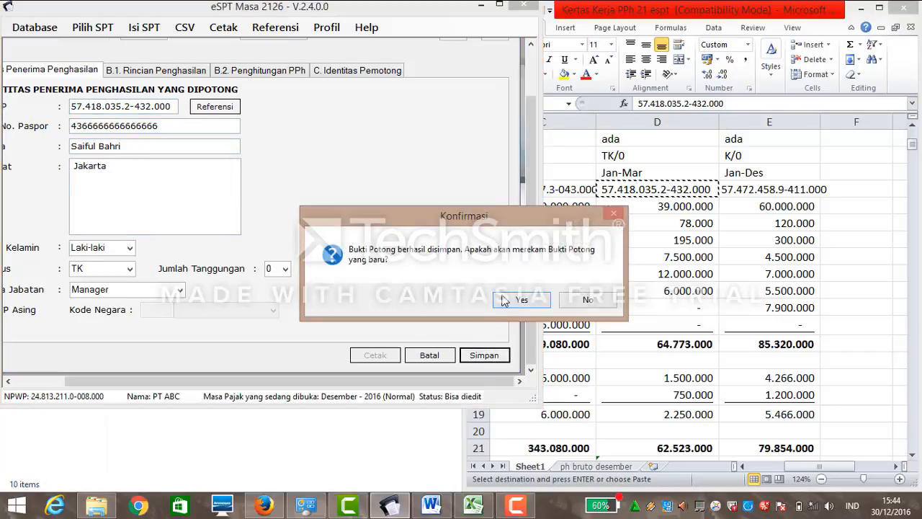
click(529, 304)
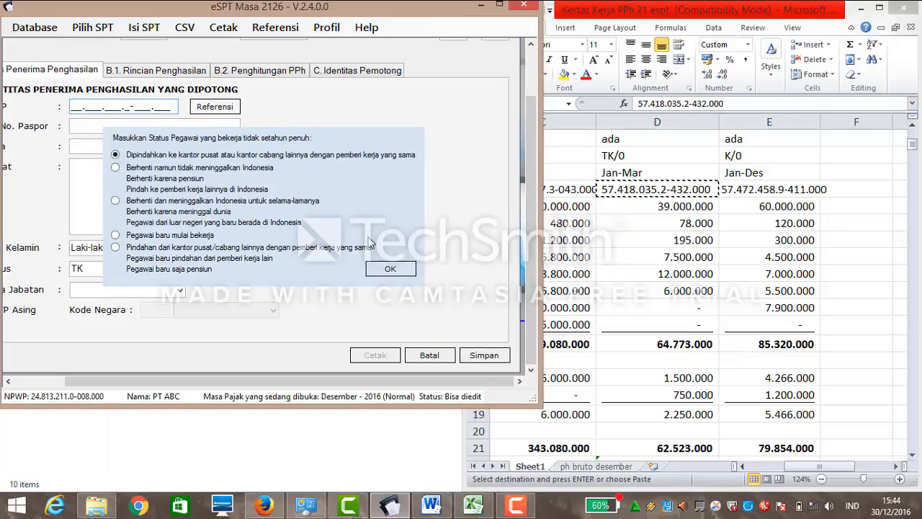
Keep the default employee status and date the third A1 slip 31-12-2016.
click(410, 269)
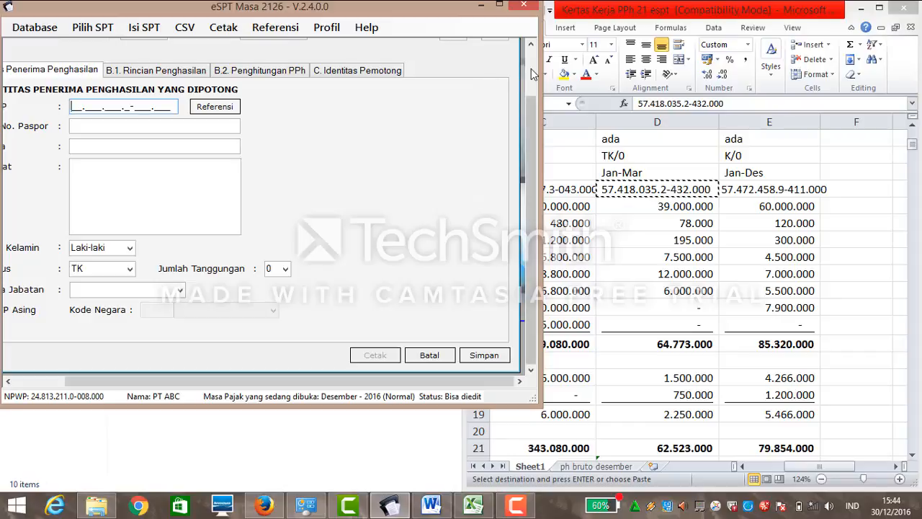
scroll(531, 67, up, 2)
click(497, 93)
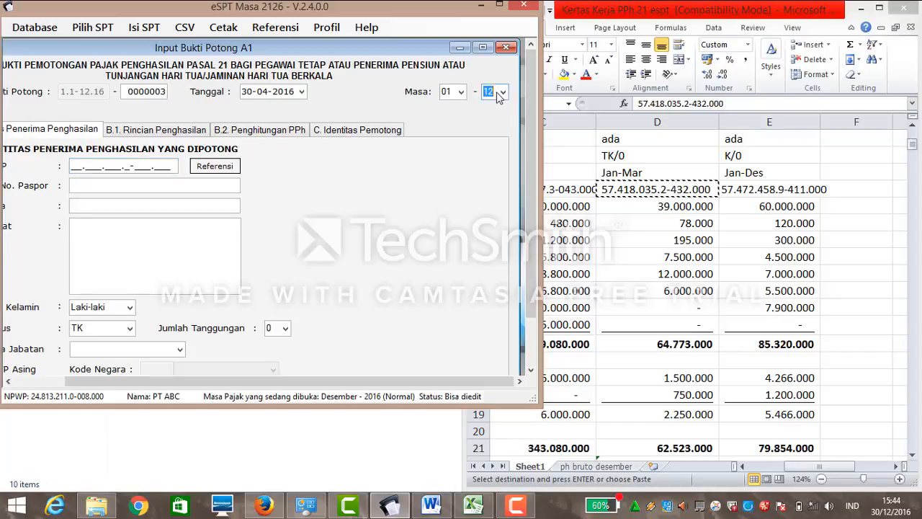
click(301, 92)
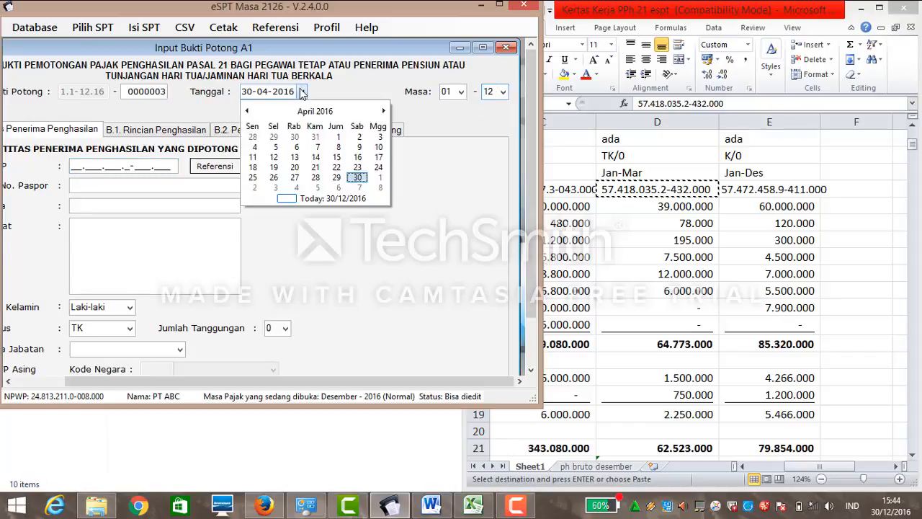
click(383, 112)
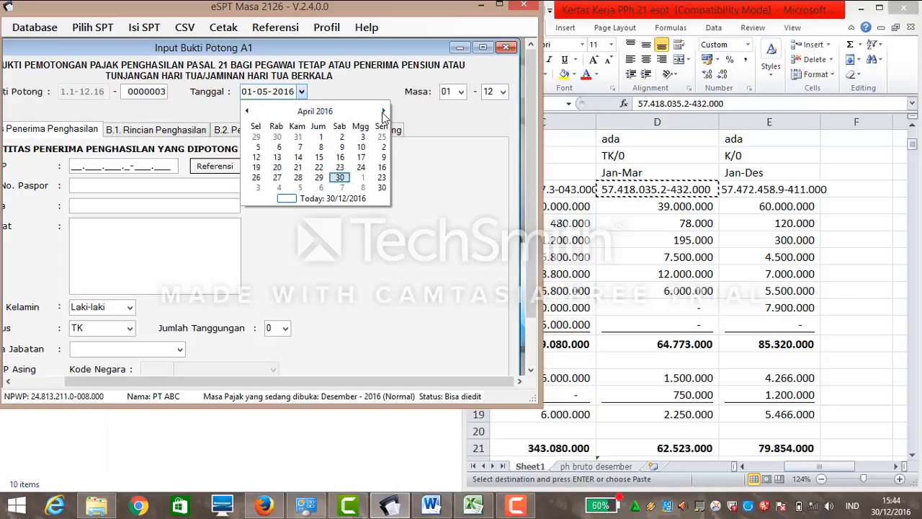
click(383, 112)
click(383, 111)
click(383, 111)
click(383, 112)
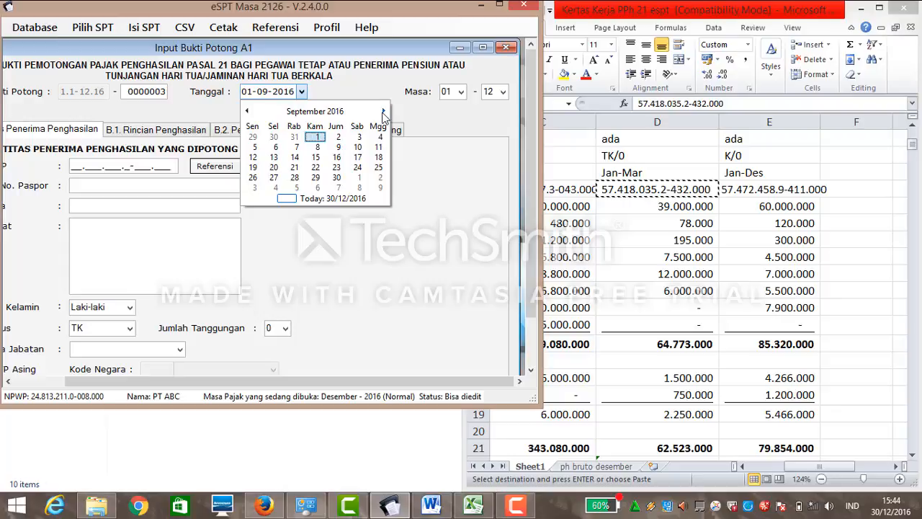
click(383, 113)
click(383, 113)
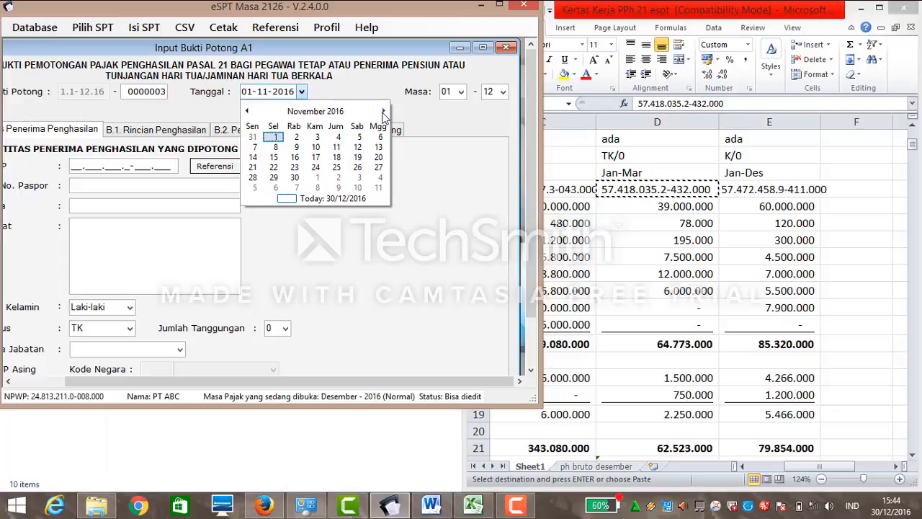
click(383, 111)
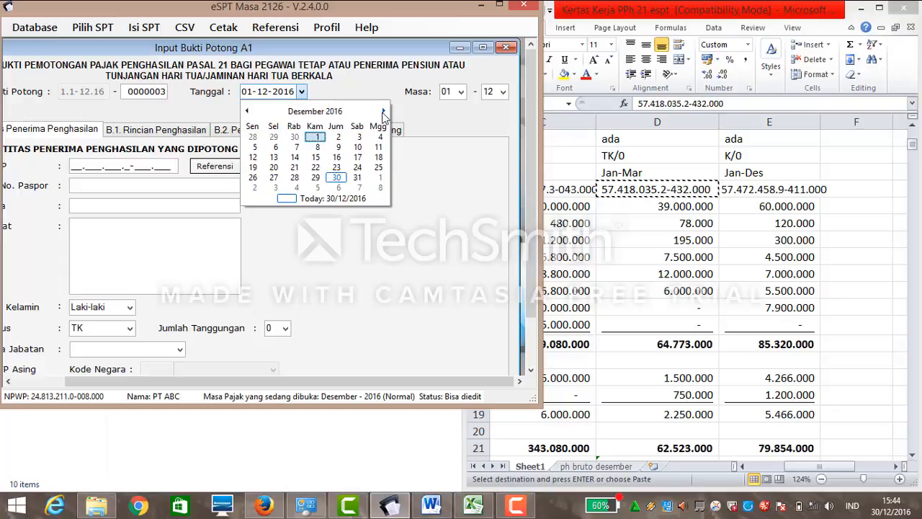
click(358, 177)
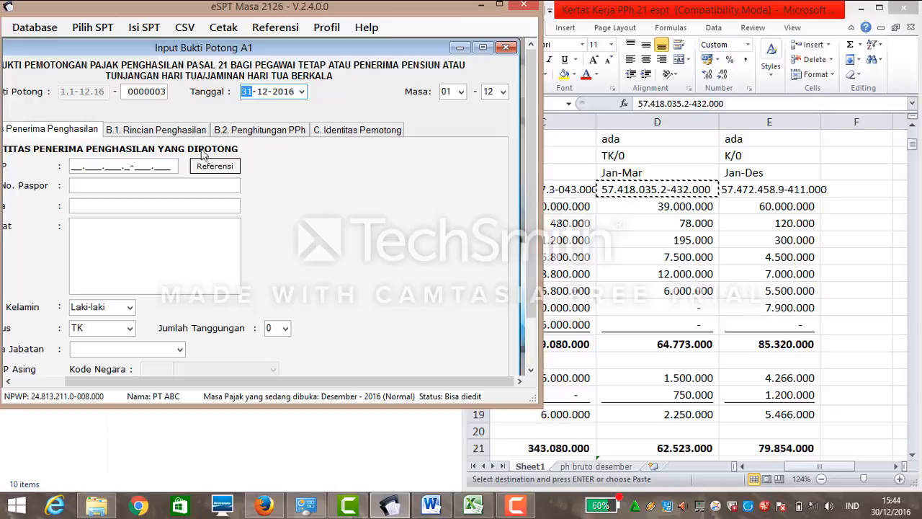
click(72, 167)
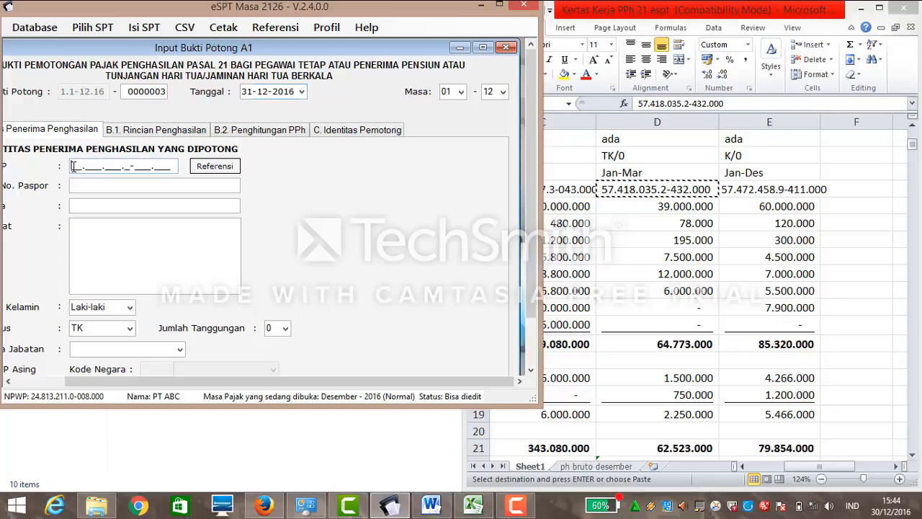
Copy the employee's tax number from worksheet cell E6 into the slip's NPWP field.
click(773, 189)
click(773, 188)
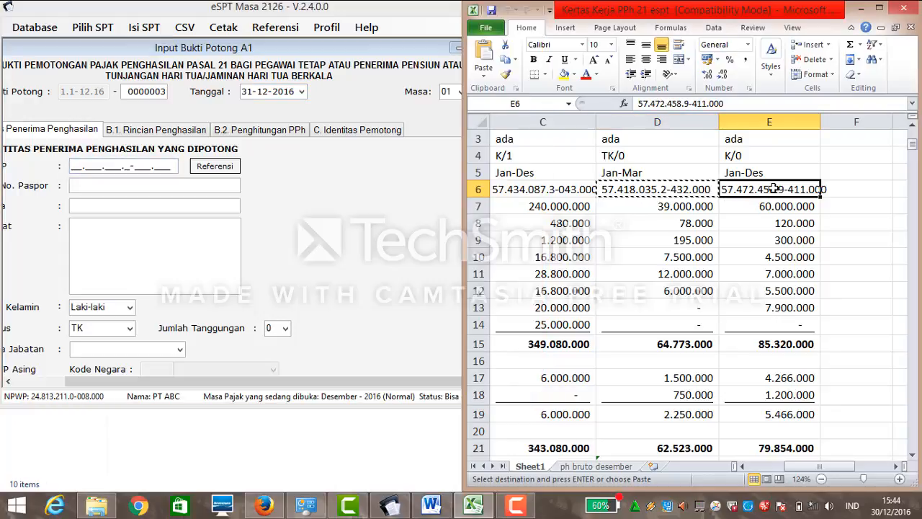
key(ctrl+c)
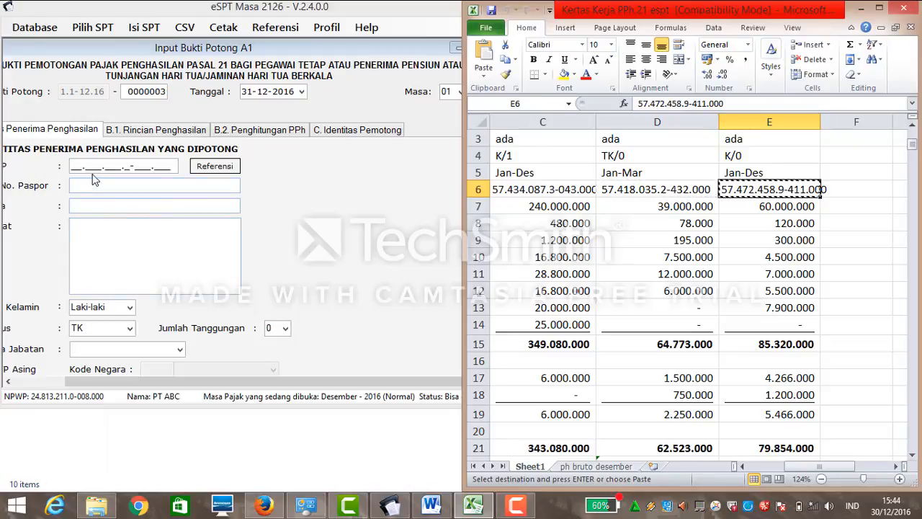
click(73, 166)
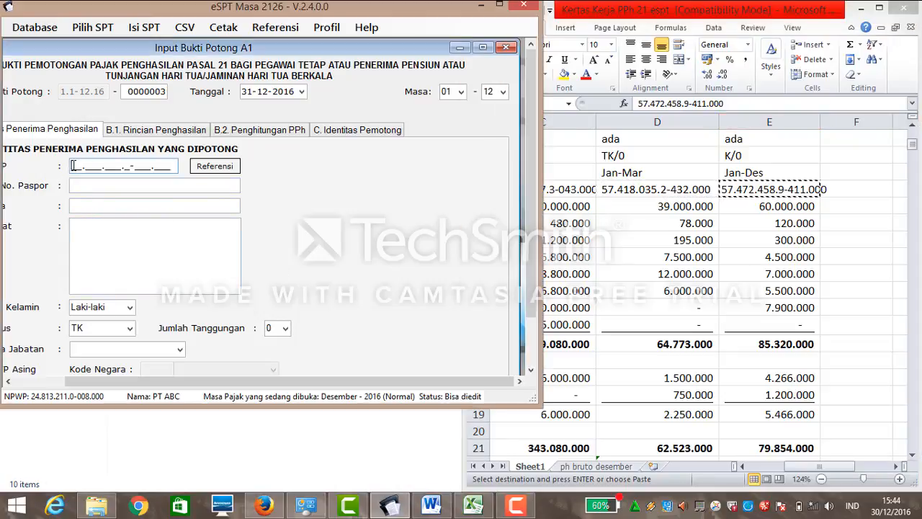
key(ctrl+v)
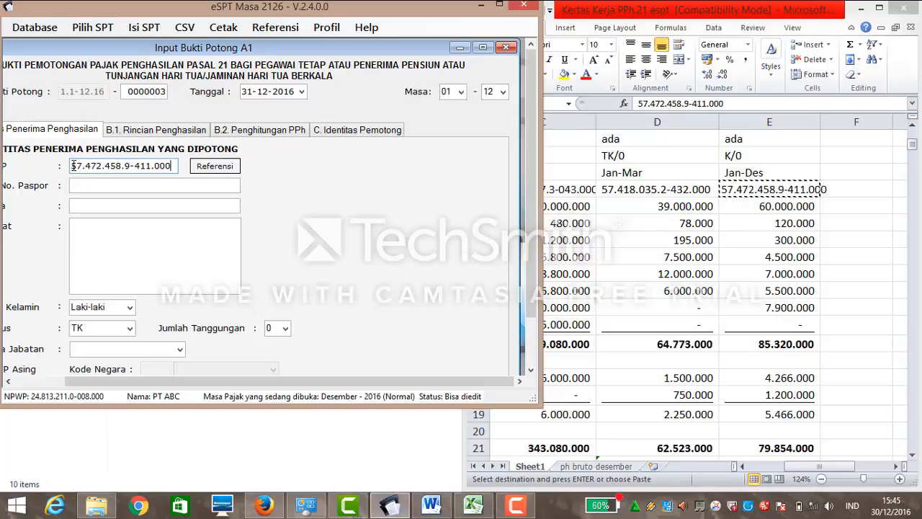
Enter the employee's passport number.
click(88, 187)
click(912, 128)
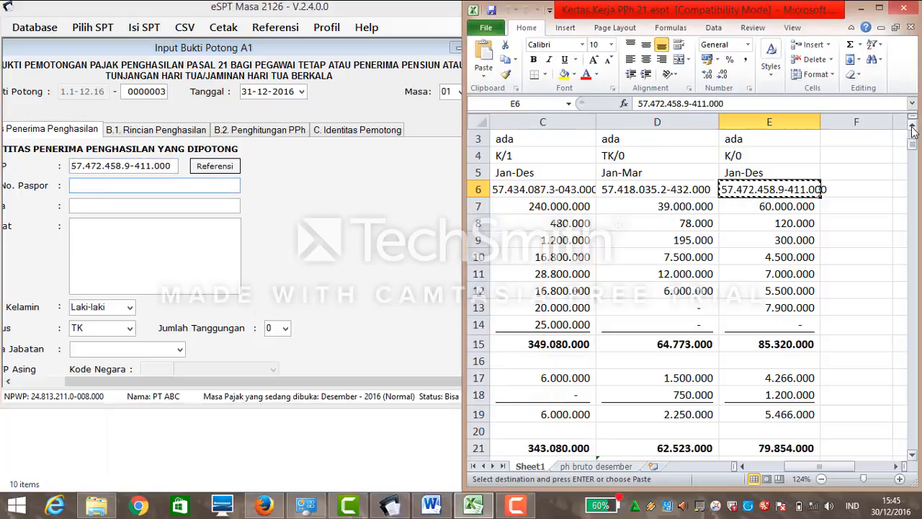
scroll(912, 128, up, 2)
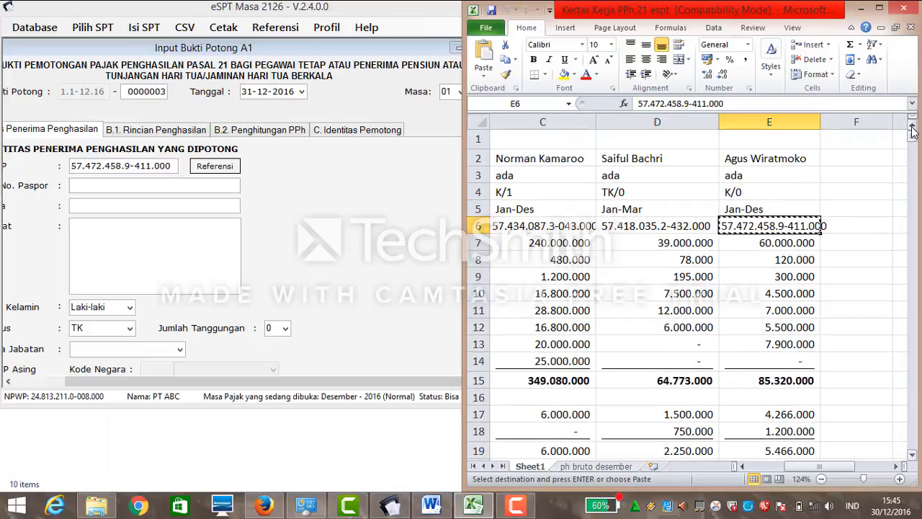
click(173, 185)
text(8677777777777777)
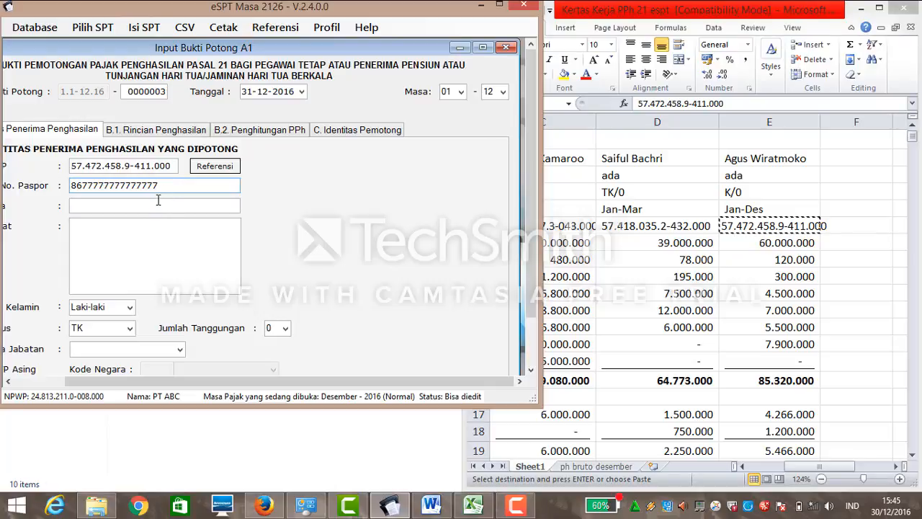
Enter the employee's name and address, correcting a typo in the address.
click(158, 201)
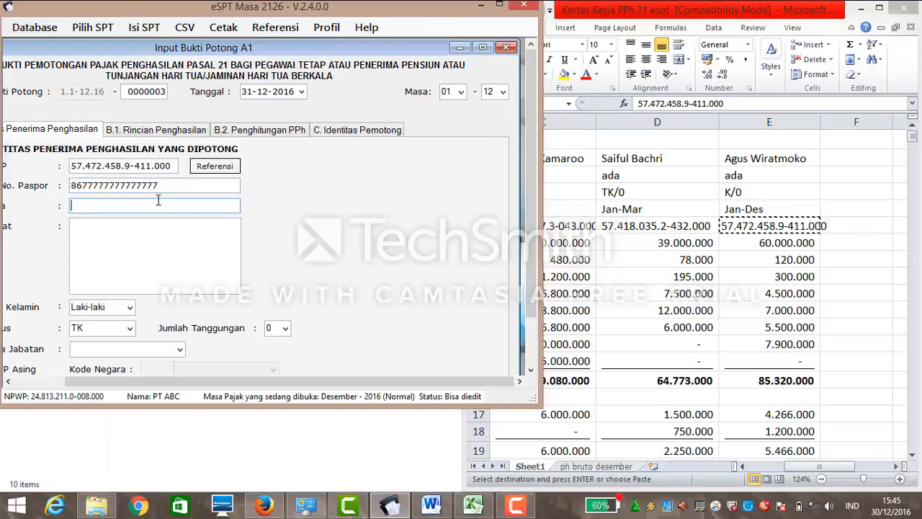
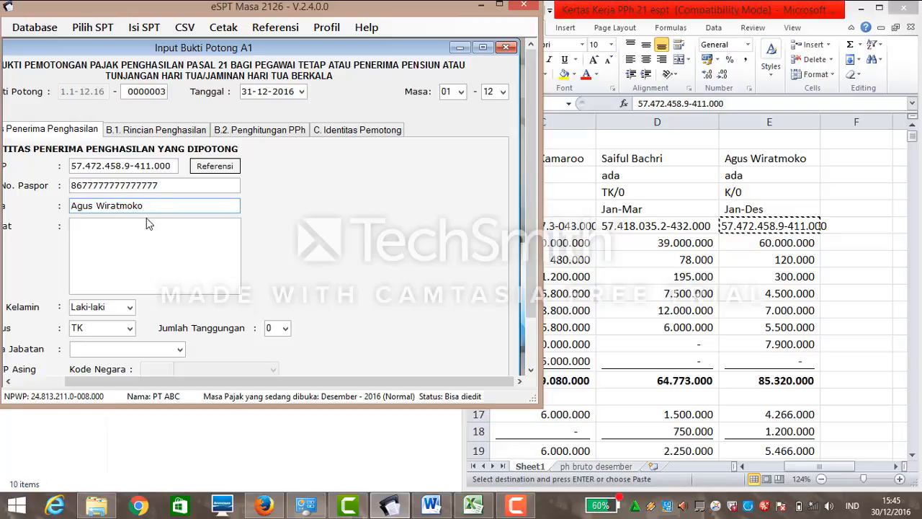
click(147, 228)
text(Jkaarta)
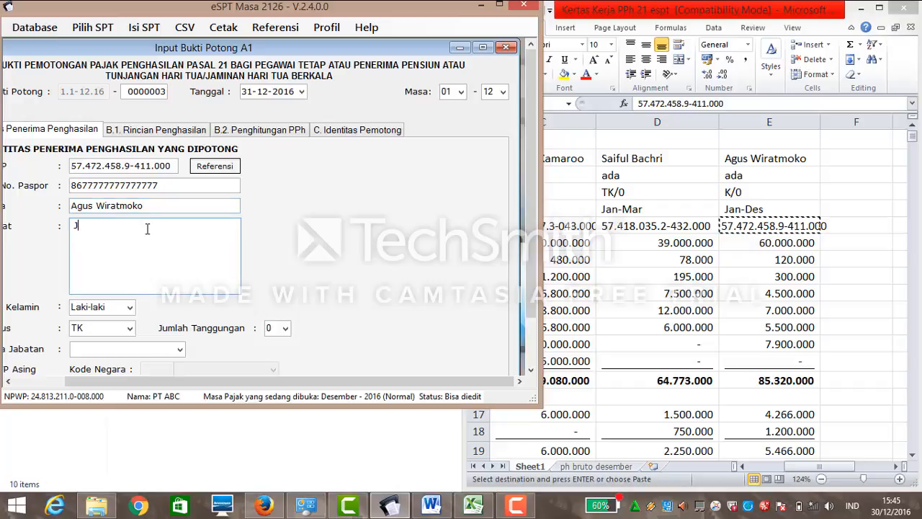
key(BackSpace)
key(BackSpace)
key(BackSpace)
key(BackSpace)
key(BackSpace)
key(BackSpace)
text(akarta)
Set the marital status to K and the position to Staff.
click(130, 328)
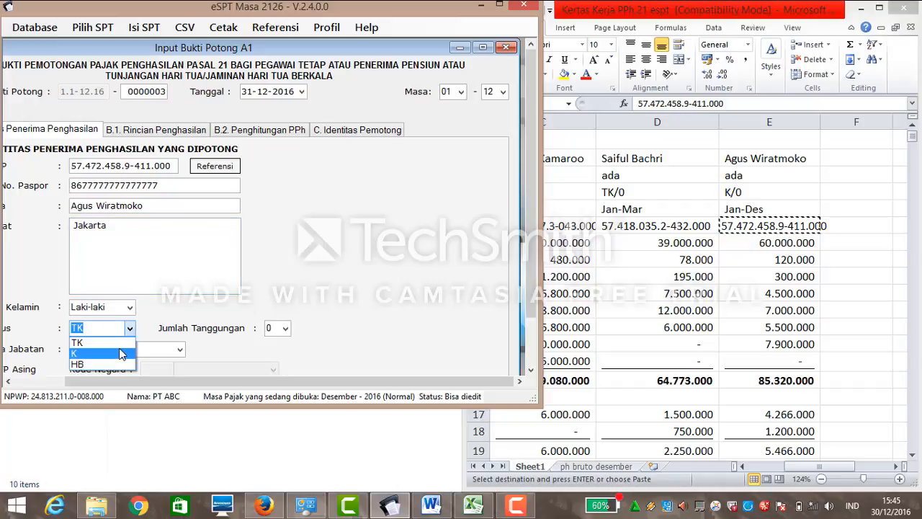
click(120, 353)
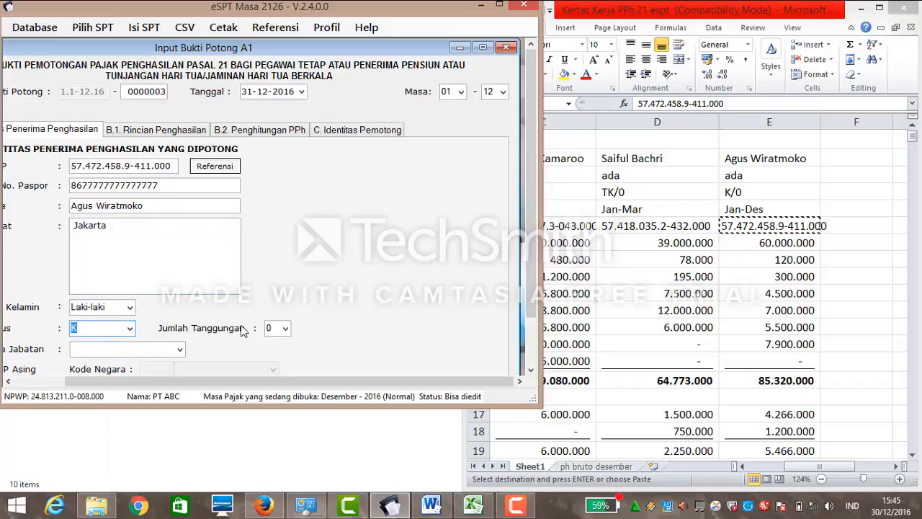
click(180, 350)
click(142, 391)
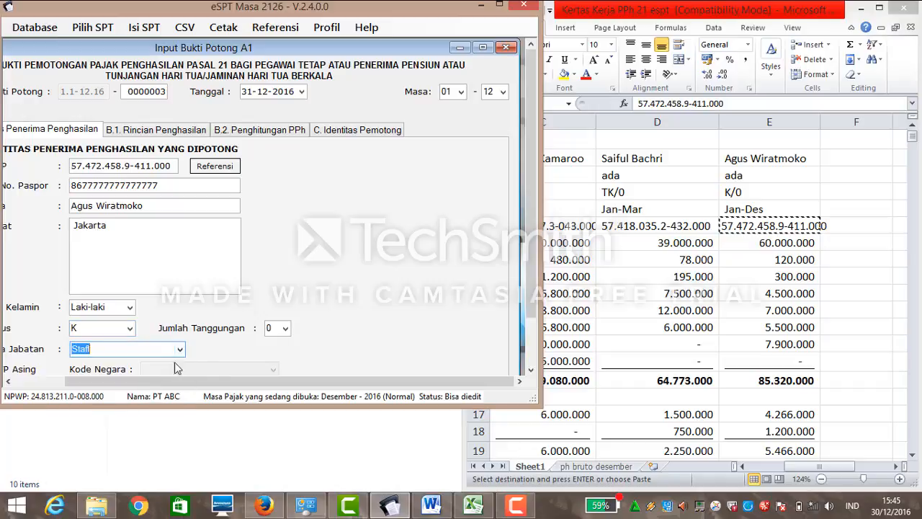
click(531, 369)
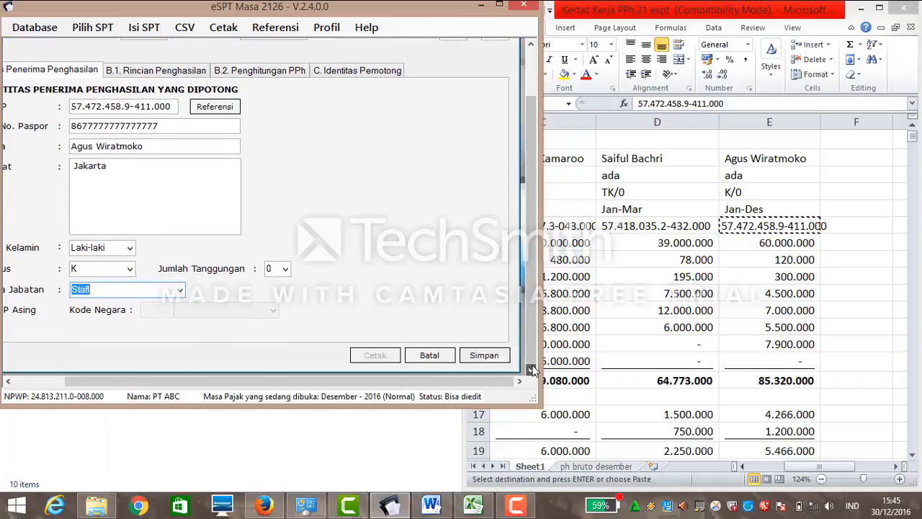
click(531, 88)
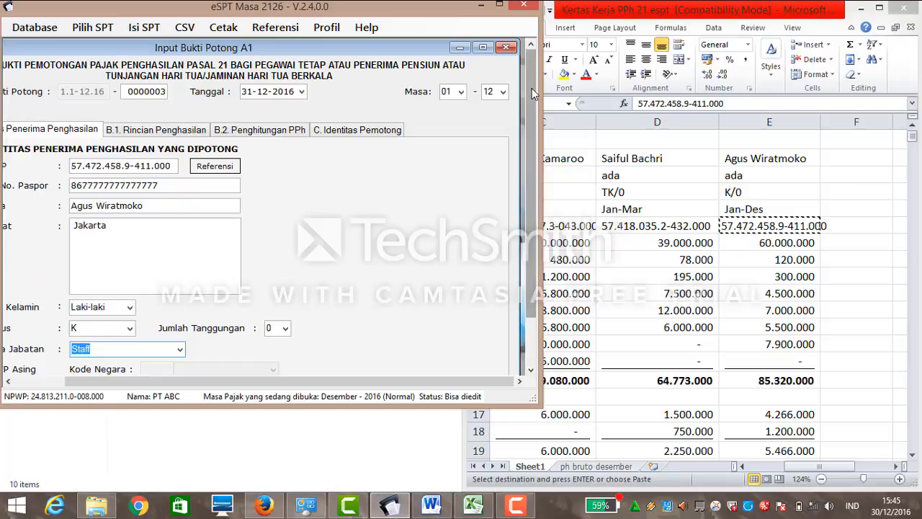
Enter a 60.000.000 salary under B.1 Rincian Penghasilan, then return to the worksheet.
click(183, 135)
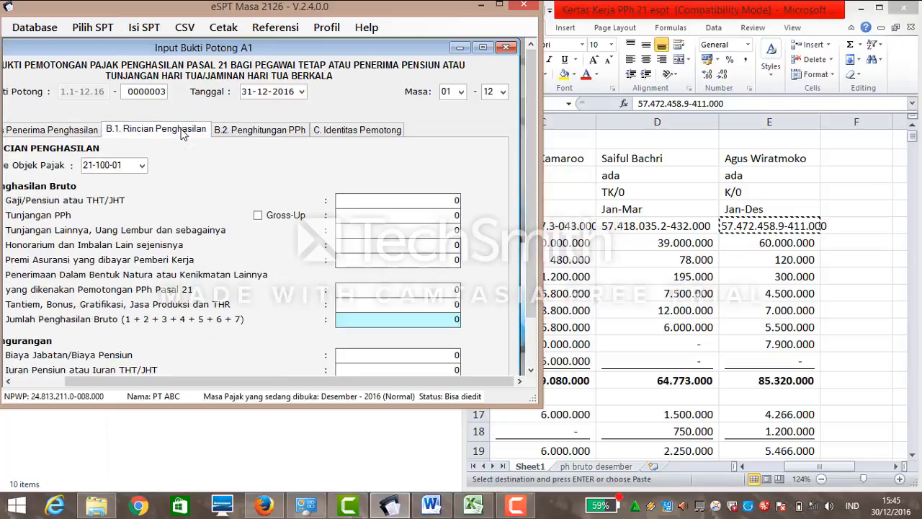
click(453, 210)
click(453, 202)
text(60000000)
key(Tab)
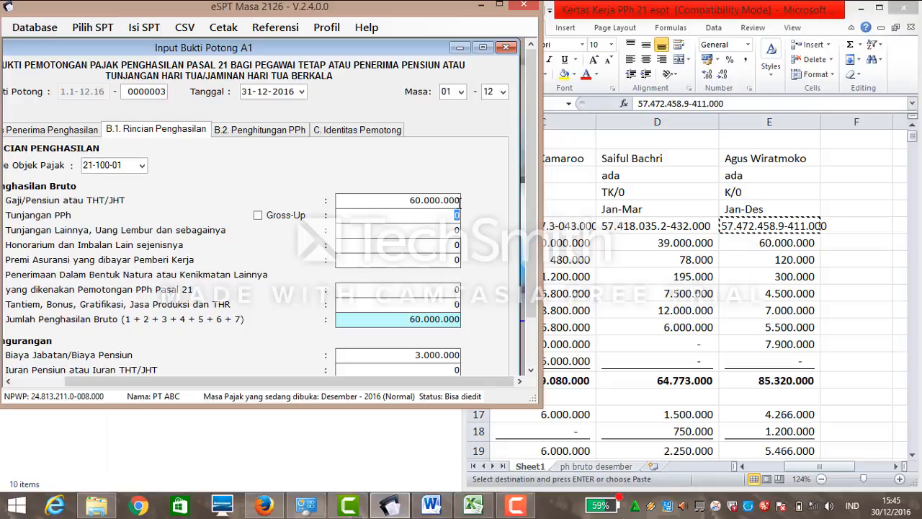
key(Tab)
click(797, 469)
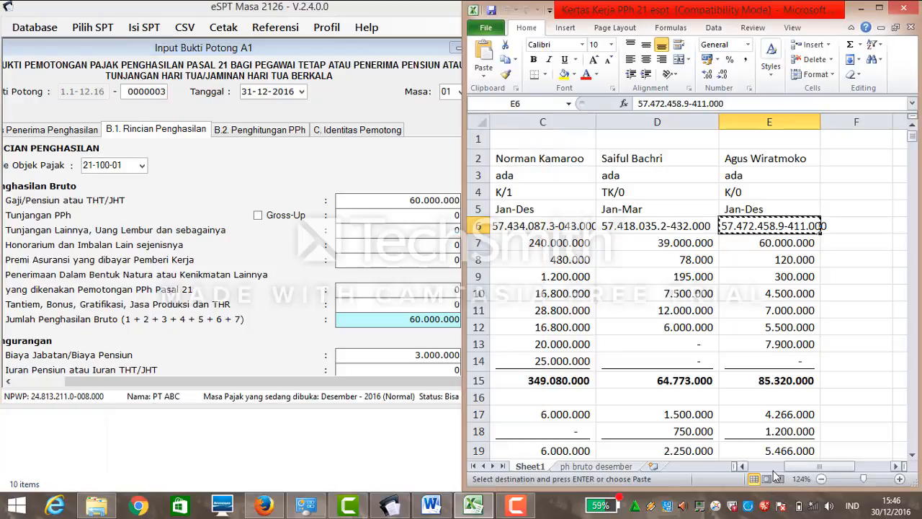
mouse_move(804, 468)
mouse_down()
mouse_move(781, 467)
mouse_move(813, 469)
mouse_up()
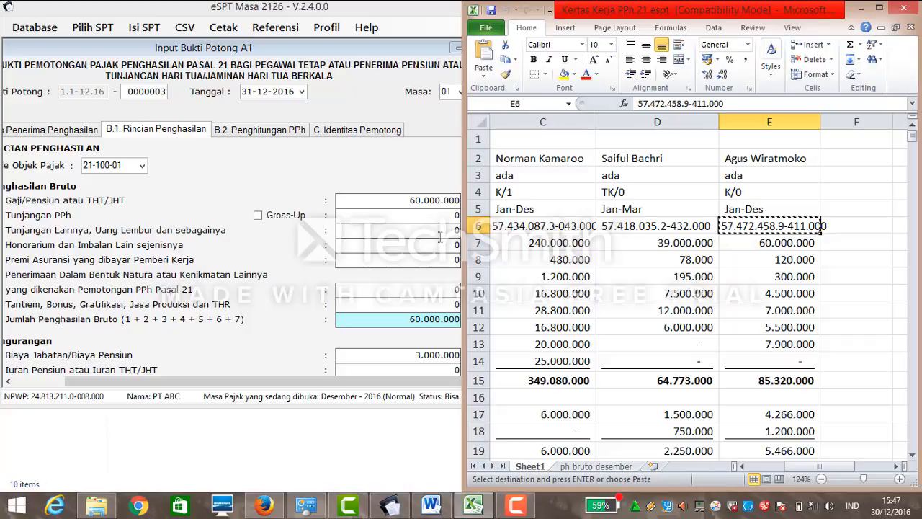
Enter other allowances (Tunjangan Lainnya) 17.000.000 and insurance premium 420.000.
click(448, 228)
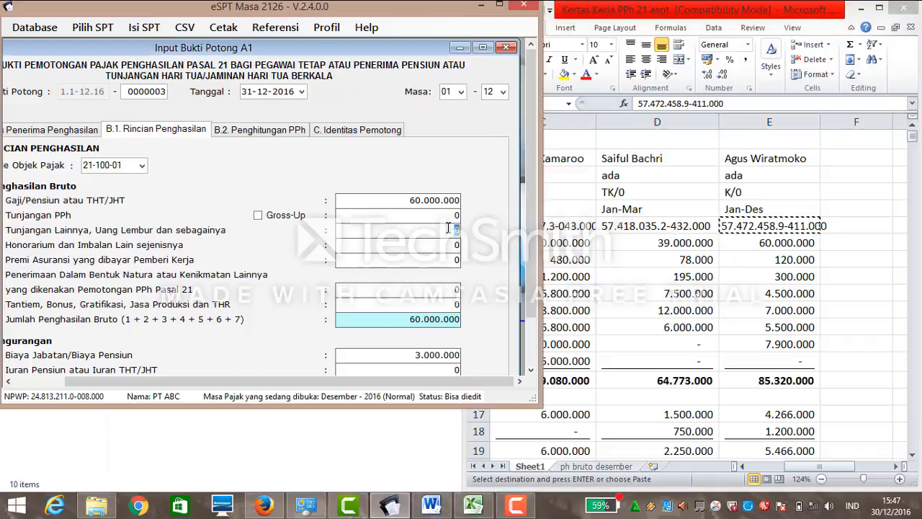
text(7000000)
click(448, 243)
click(455, 259)
text(420000)
click(454, 304)
Enter Tantiem/bonus 7.900.000 and pension contribution (Iuran Pensiun) 1.200.000.
text(79000)
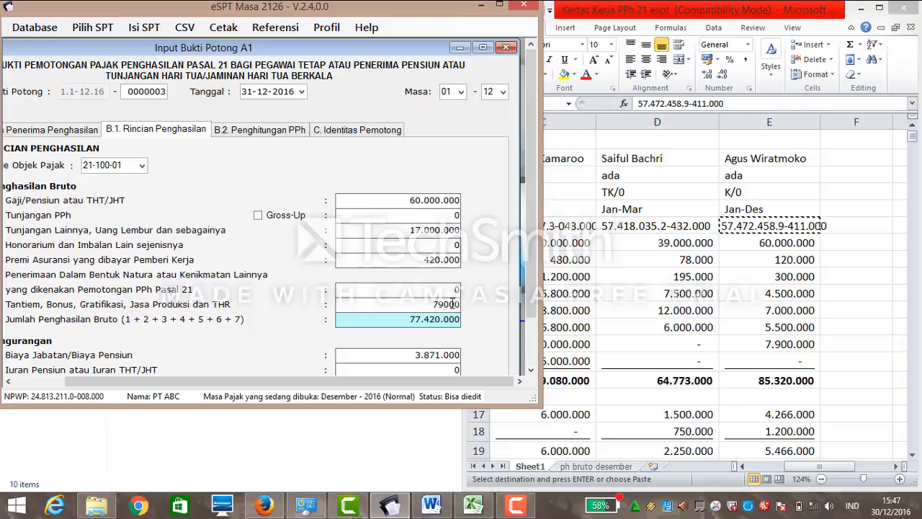
text(0)
key(Tab)
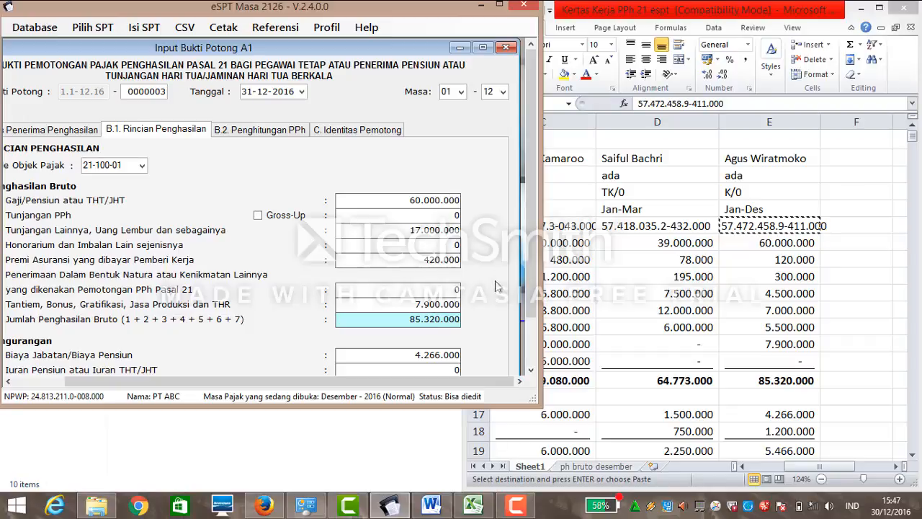
scroll(528, 230, down, 2)
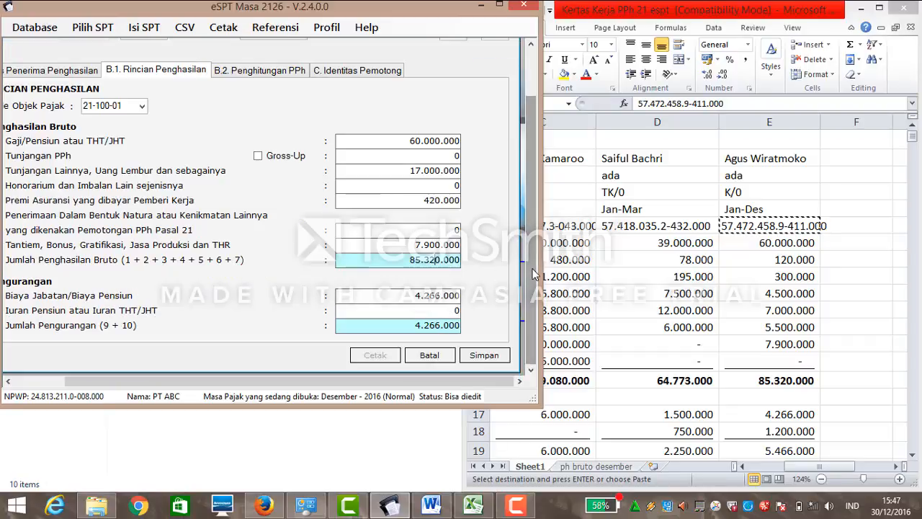
click(453, 310)
text(1200)
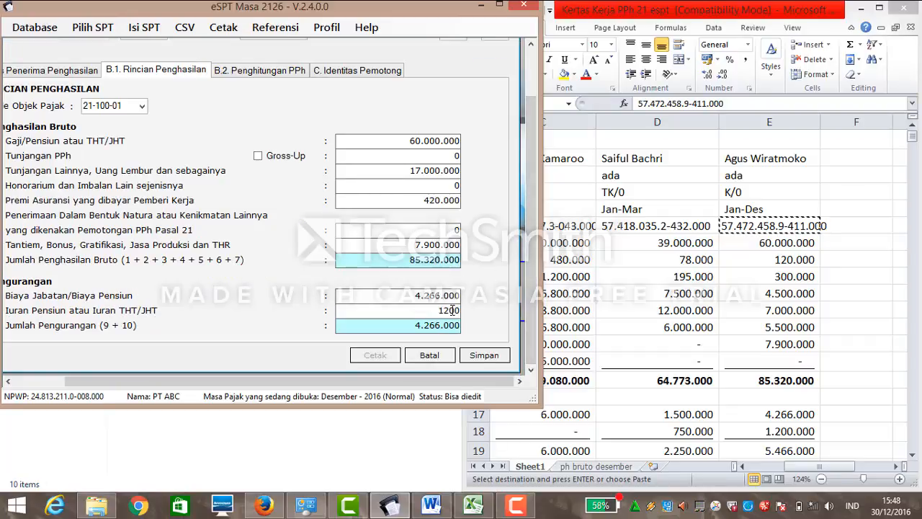
text(00)
Review the B.2 PPh calculation showing 1.067.700 due against the Excel worksheet.
click(276, 72)
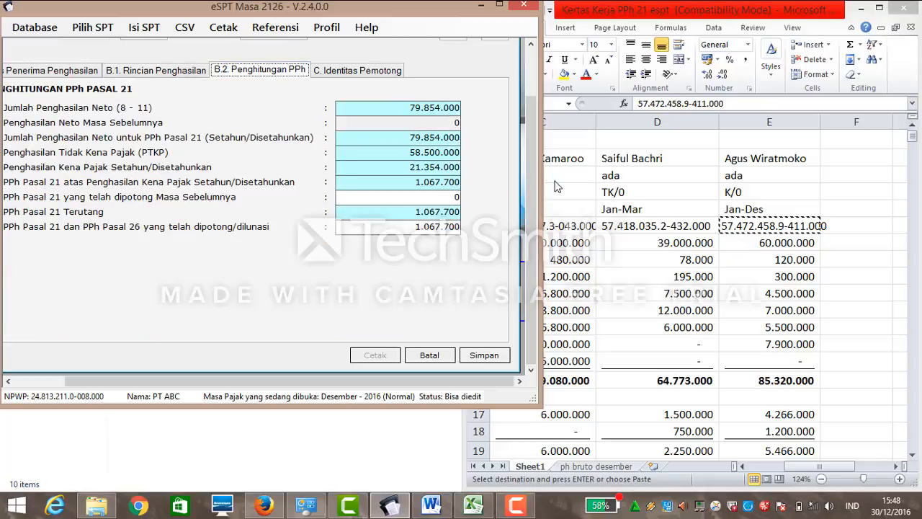
click(917, 253)
drag(911, 137, 913, 169)
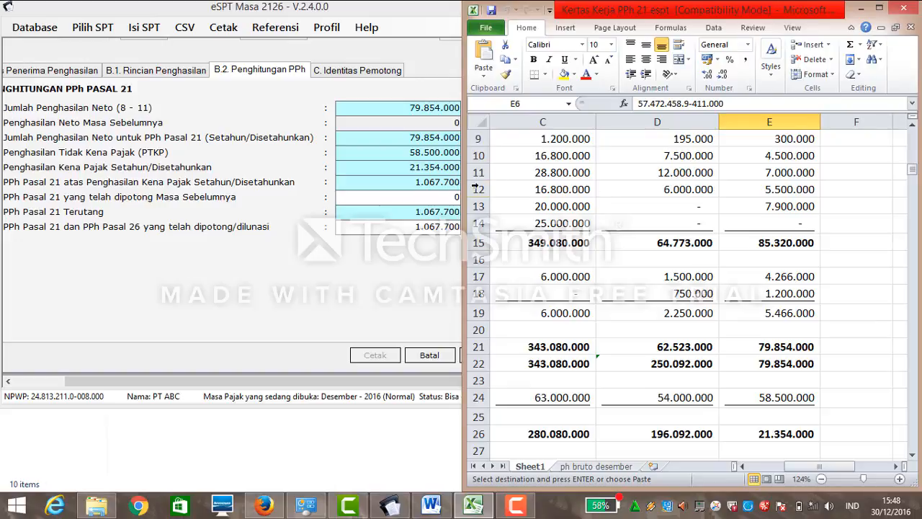
click(450, 178)
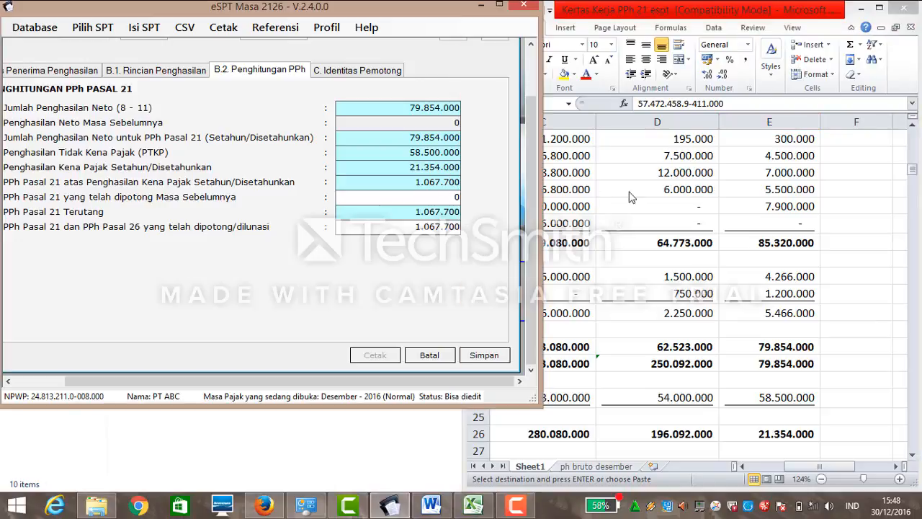
Save the third A1 slip, confirm Yes, cancel the blank form and close the slip list.
click(353, 70)
click(476, 360)
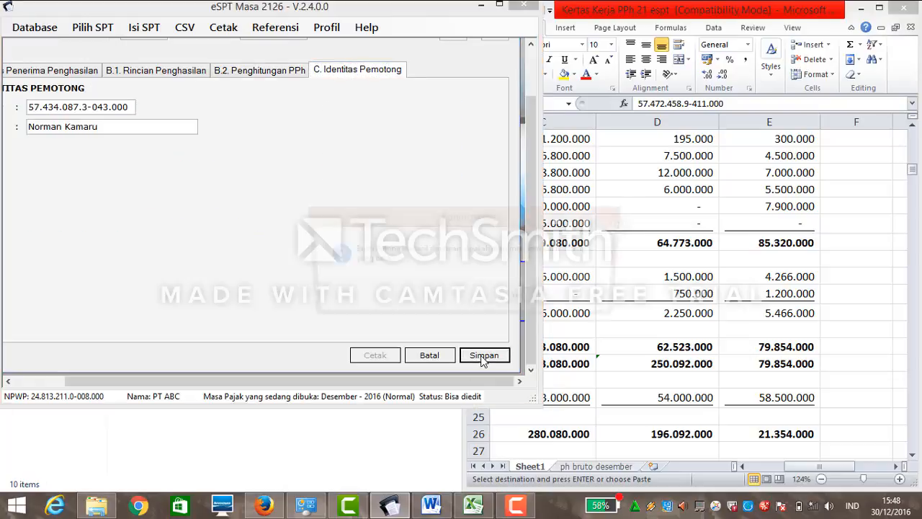
click(517, 300)
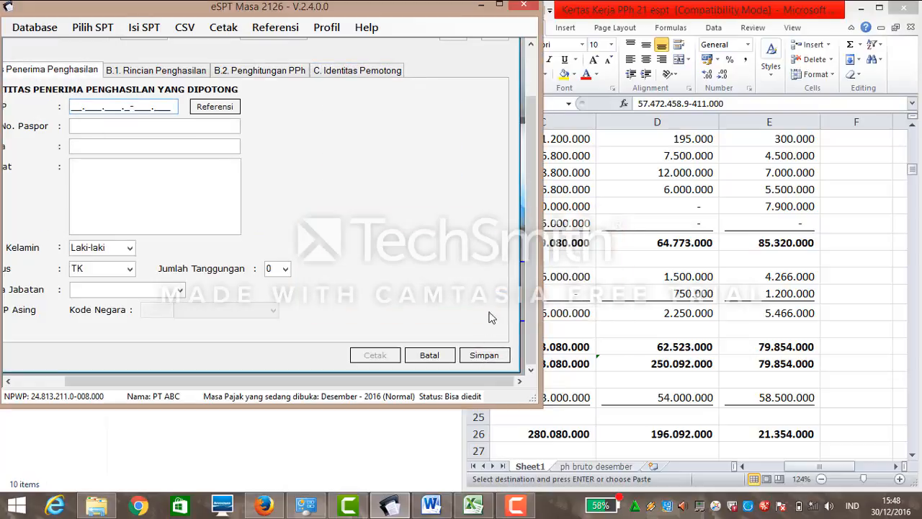
click(429, 355)
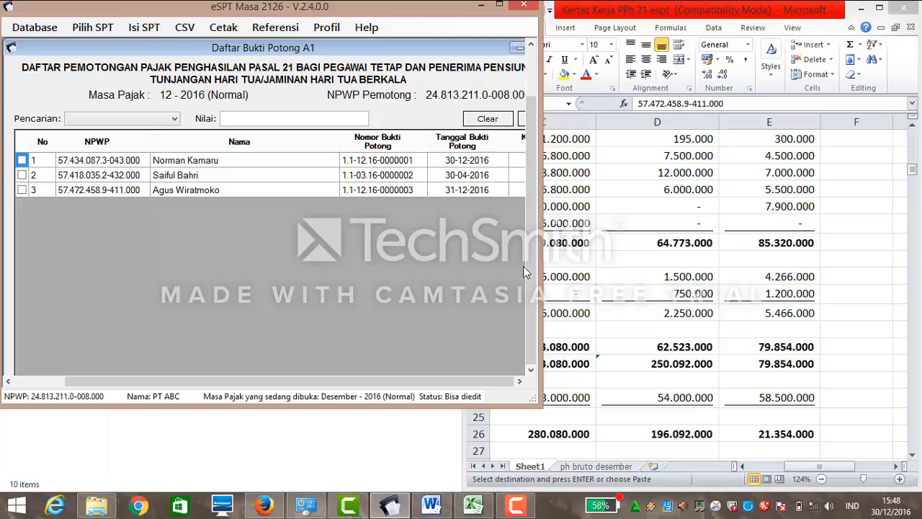
drag(441, 380, 493, 380)
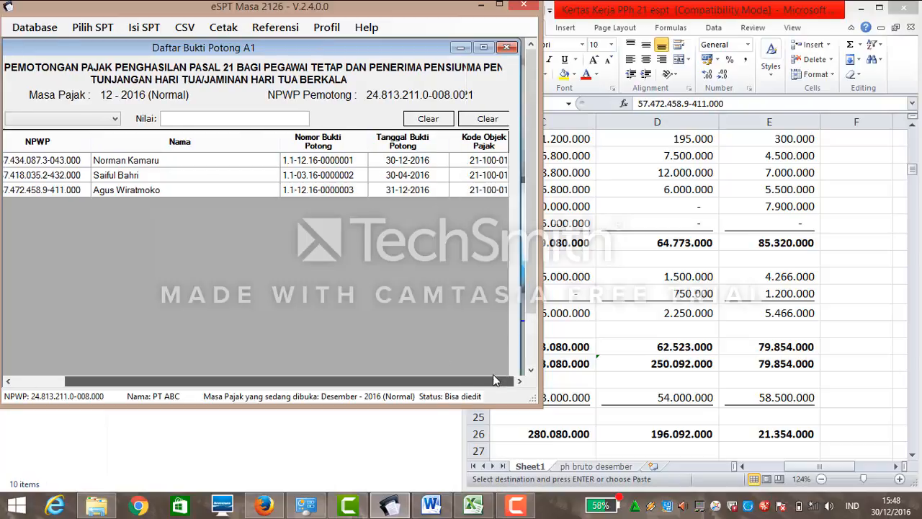
click(507, 47)
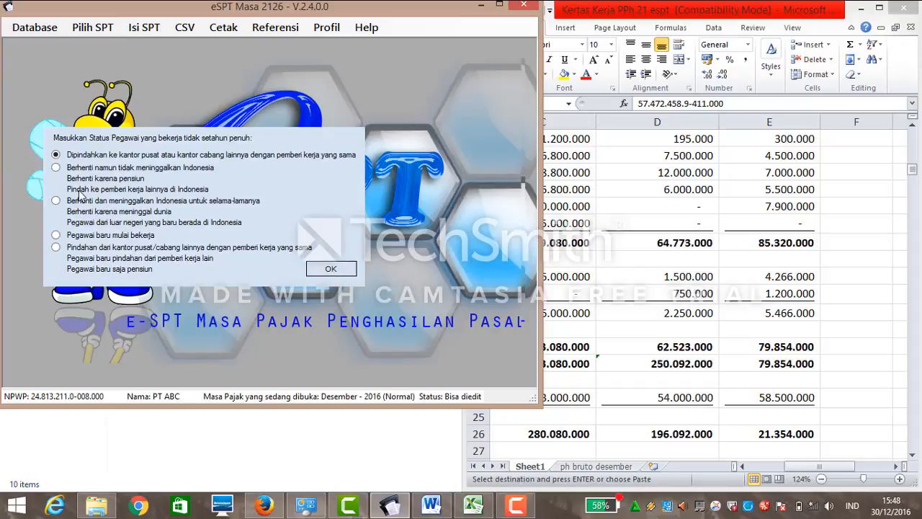
Set the status to 'Berhenti namun tidak meninggalkan Indonesia' and close the annual withholding list that opened.
click(56, 168)
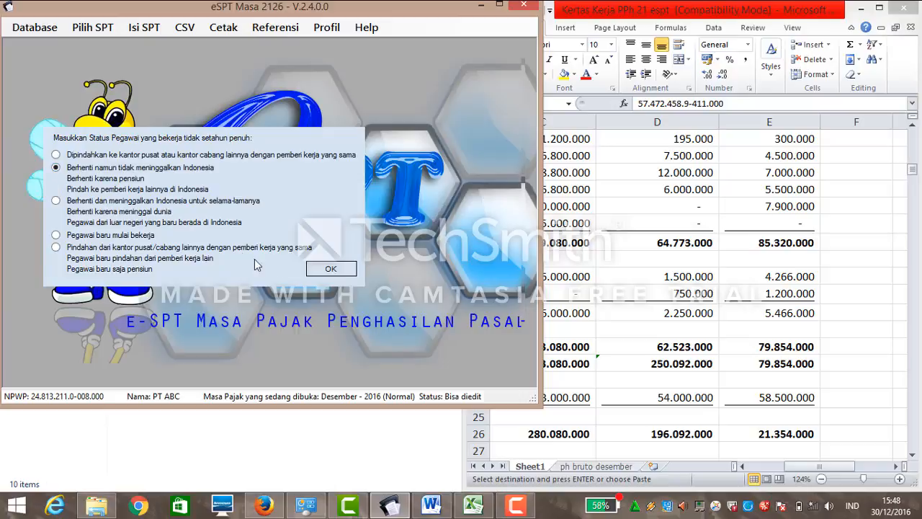
click(322, 266)
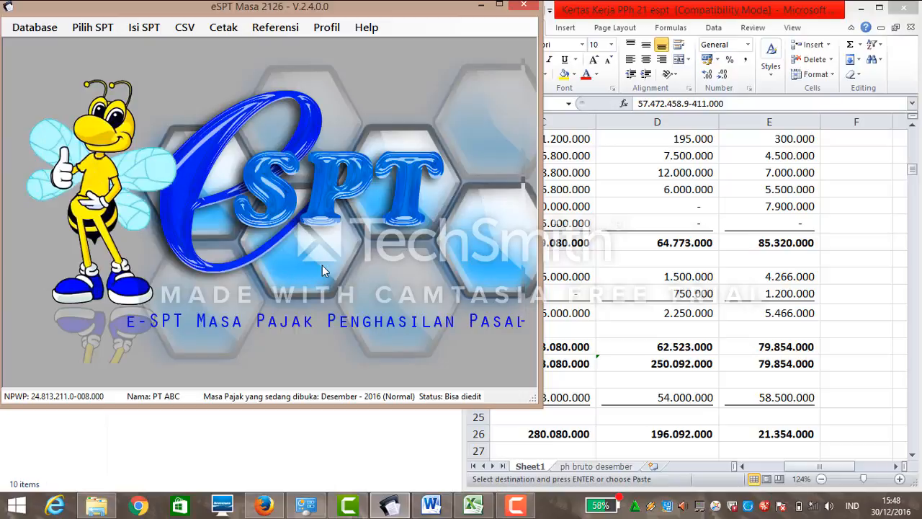
click(147, 34)
mouse_move(166, 62)
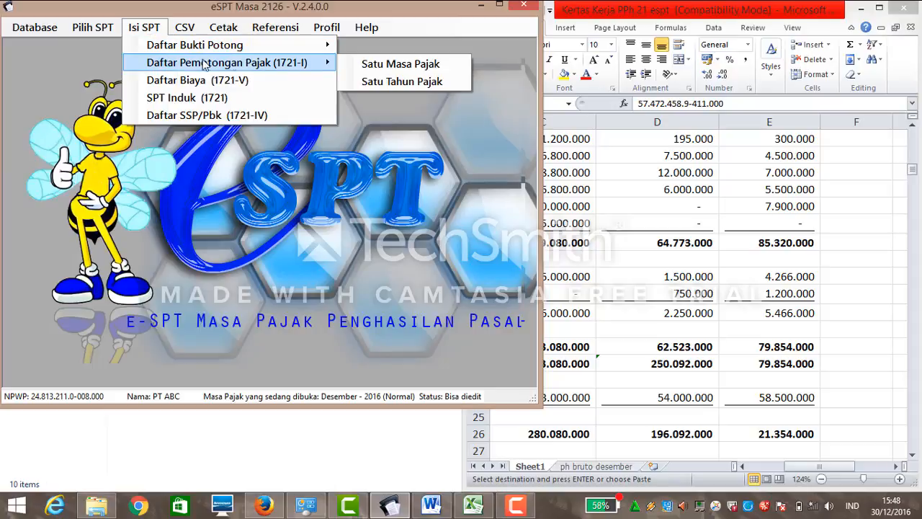
click(355, 81)
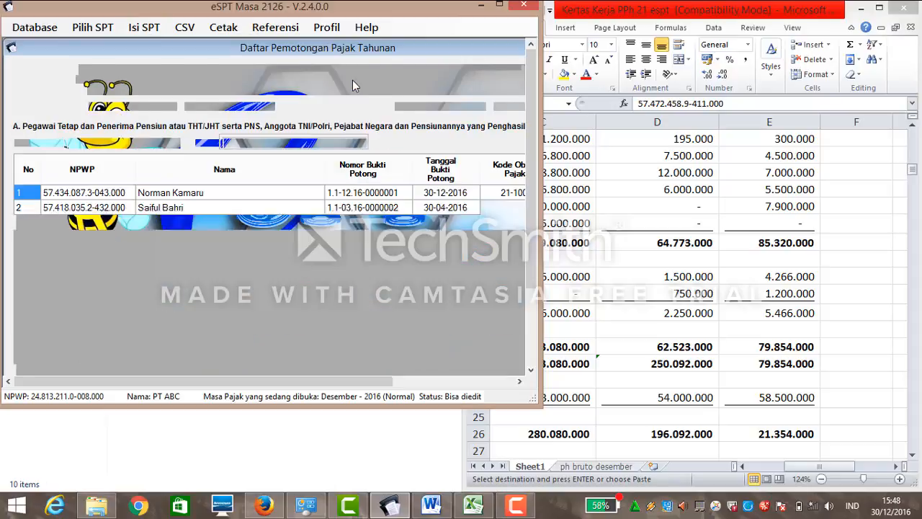
click(425, 381)
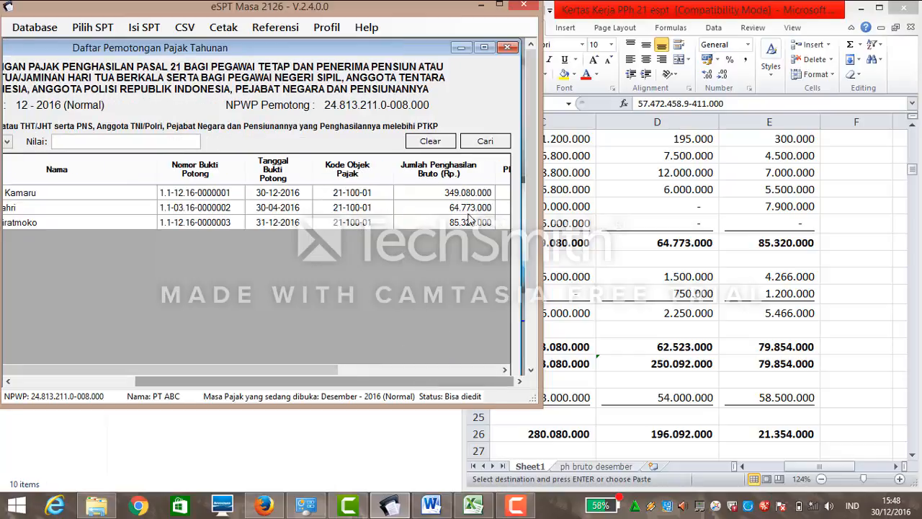
click(508, 47)
Open Daftar Pemotongan Pajak for Satu Masa Pajak and add a new monthly record.
click(93, 27)
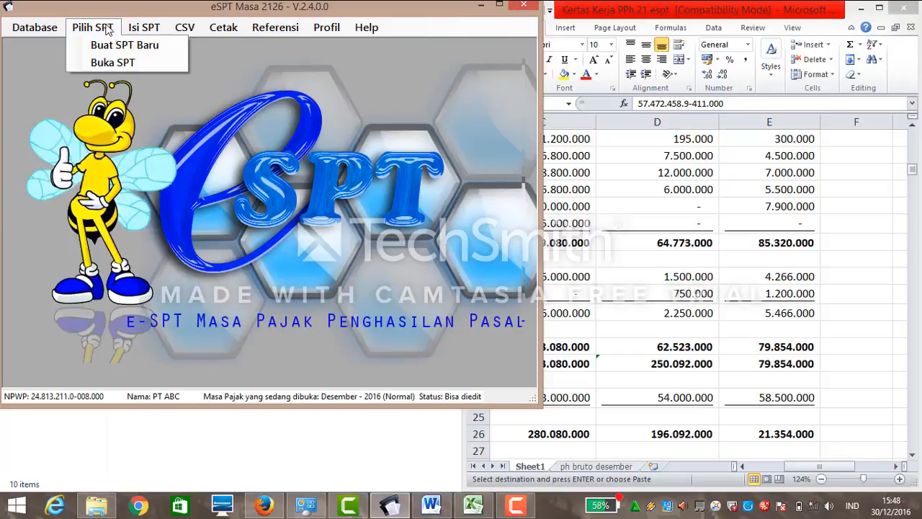
click(144, 27)
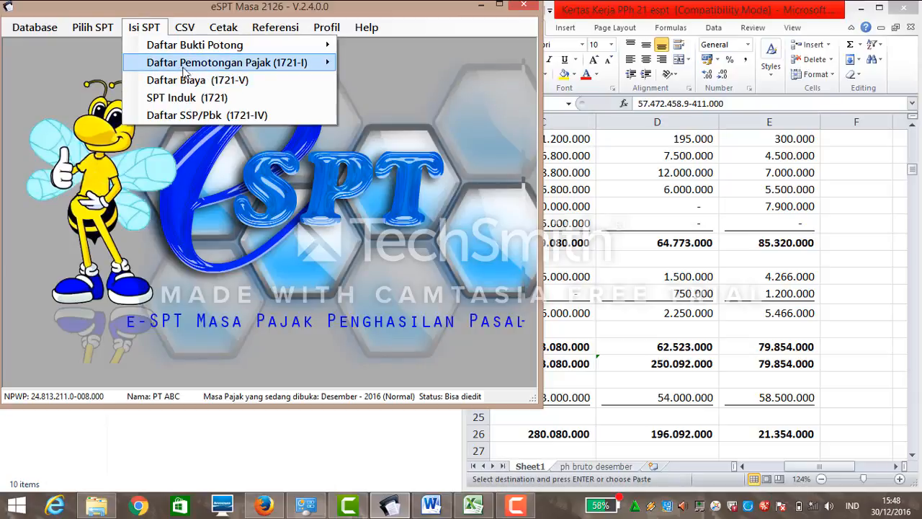
mouse_move(317, 63)
click(351, 64)
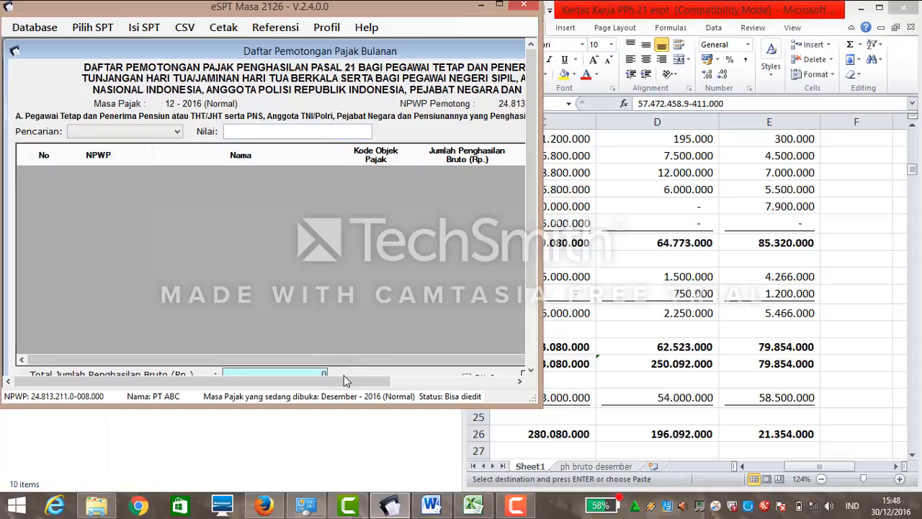
drag(343, 380, 495, 373)
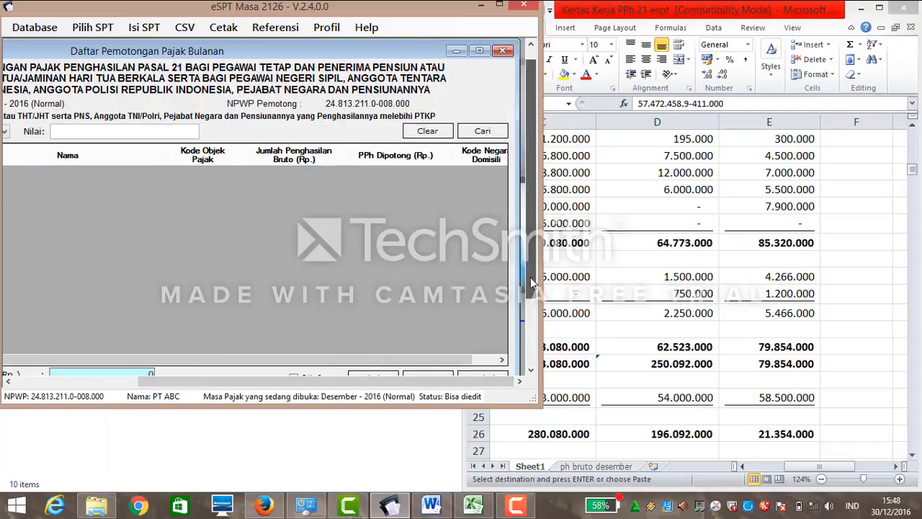
click(531, 295)
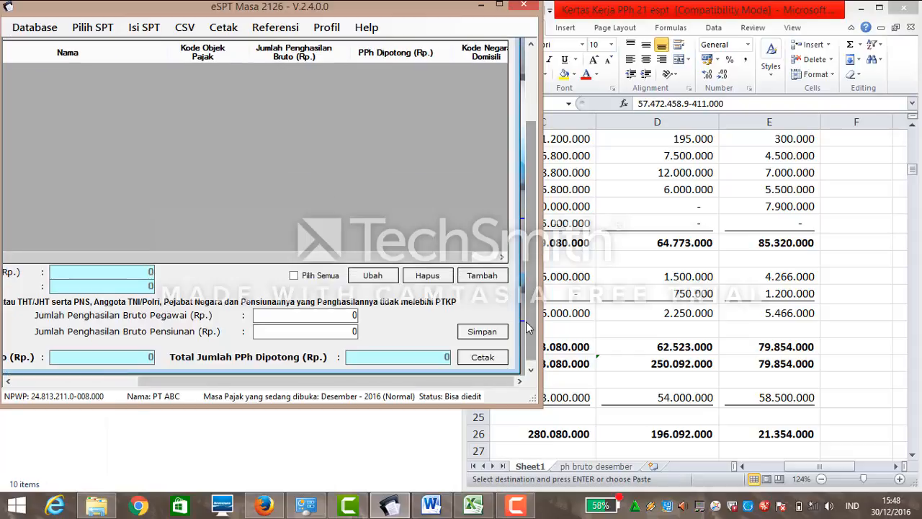
click(482, 276)
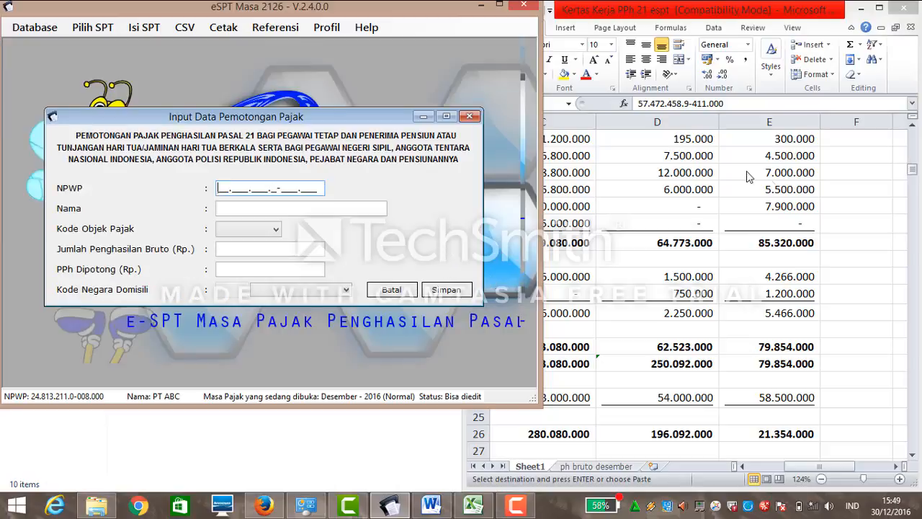
Copy the first employee's NPWP from Excel cell C6 into the form's NPWP field.
click(913, 158)
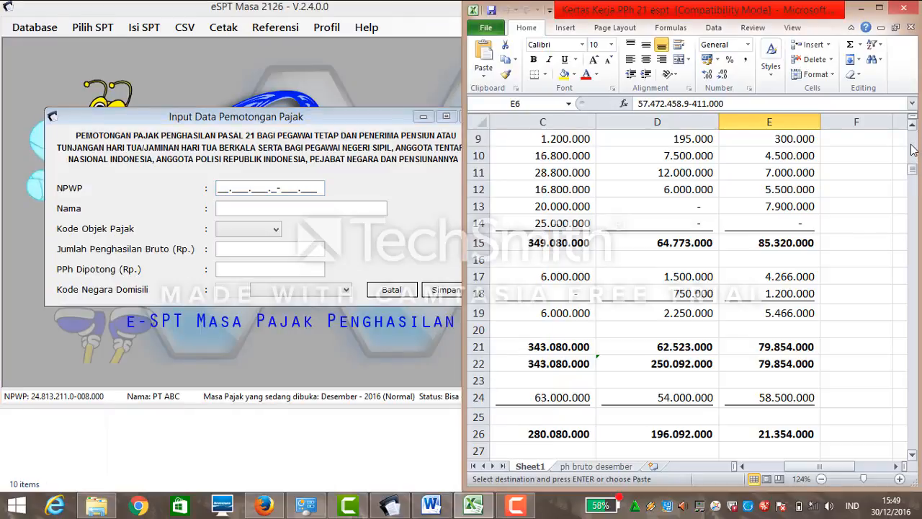
click(913, 149)
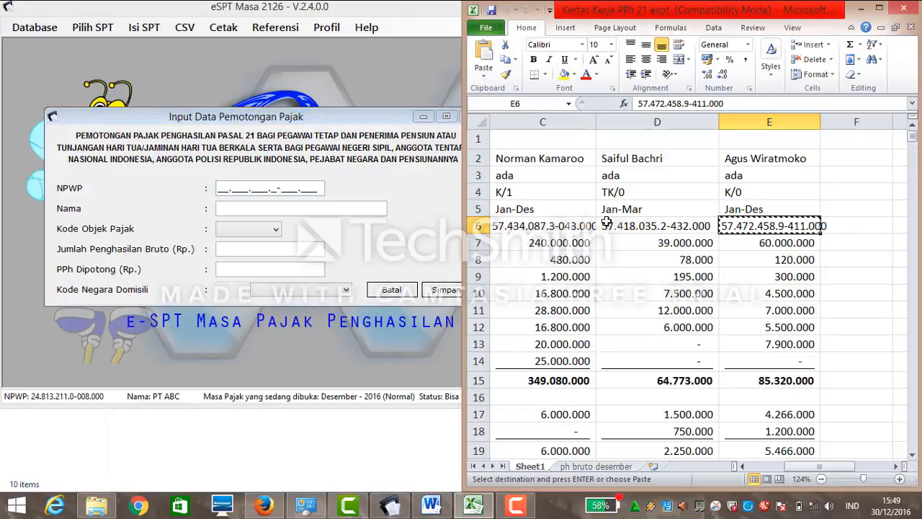
click(581, 229)
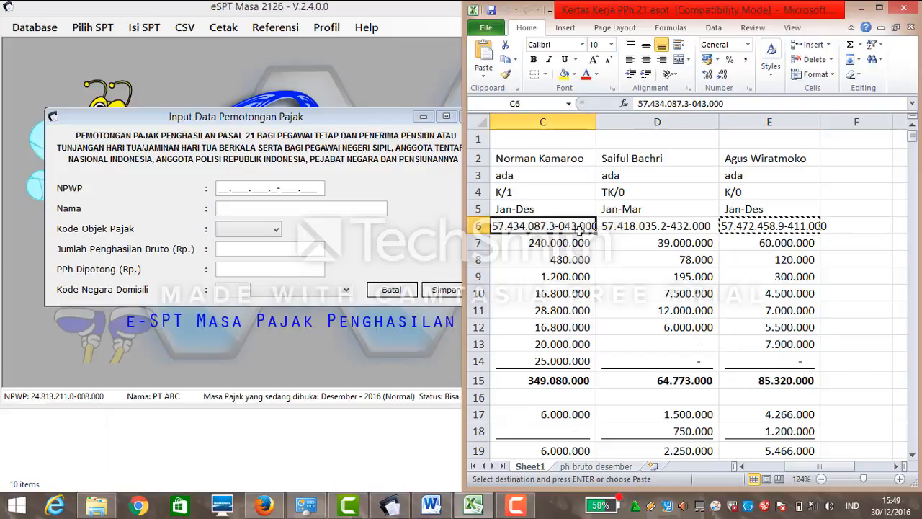
key(ctrl+c)
click(217, 188)
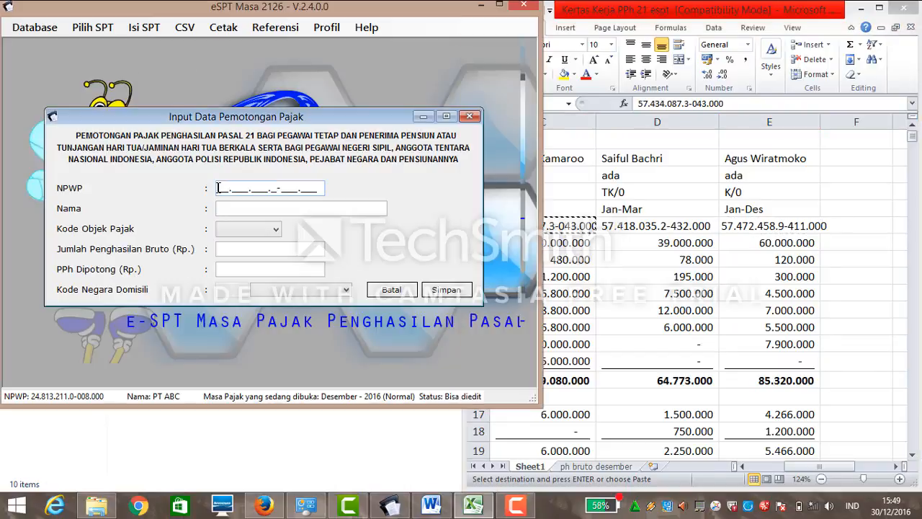
key(ctrl+v)
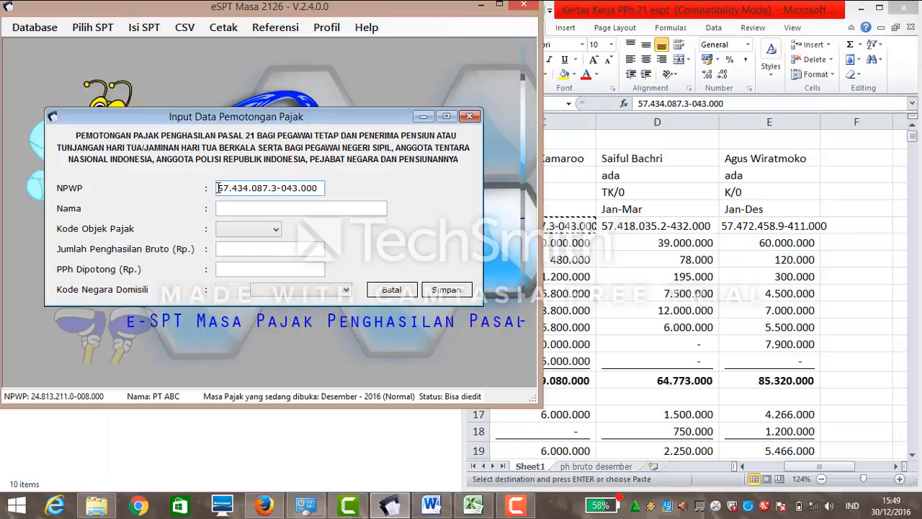
Enter the employee's name and choose tax object code 21-100-01.
click(228, 207)
text(Ndrman Kamaru)
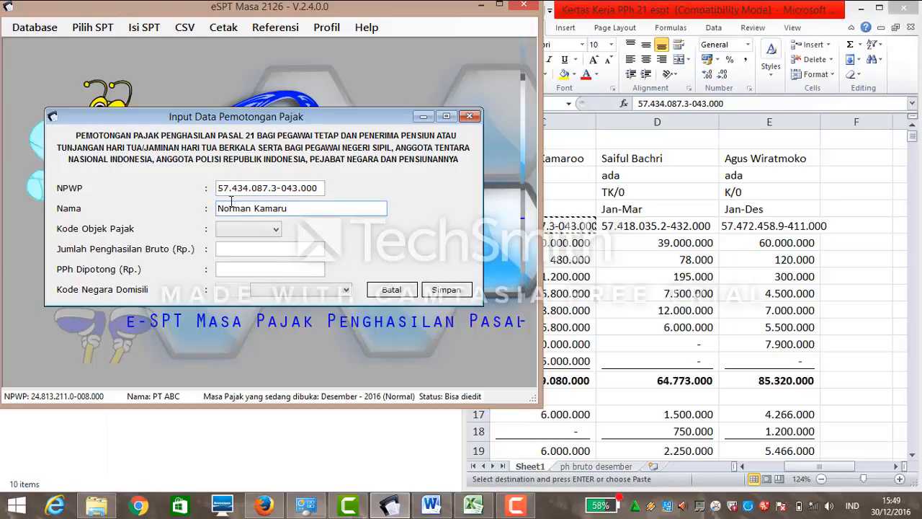
click(256, 229)
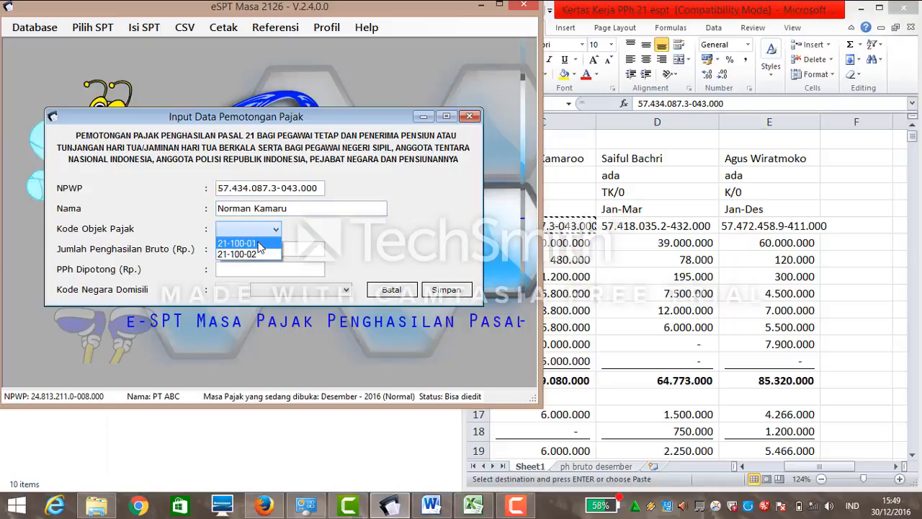
click(259, 245)
click(262, 250)
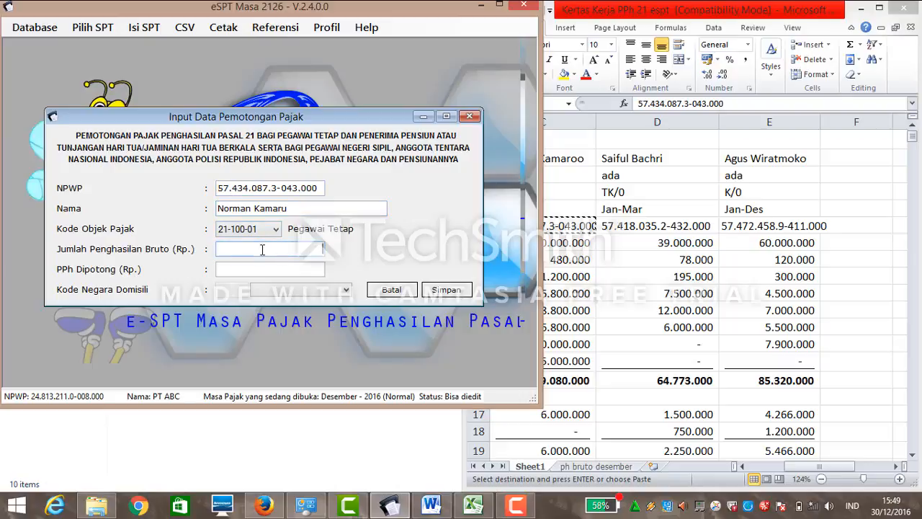
Compare the ph bruto desember sheet with Sheet1 before filling gross income.
click(610, 470)
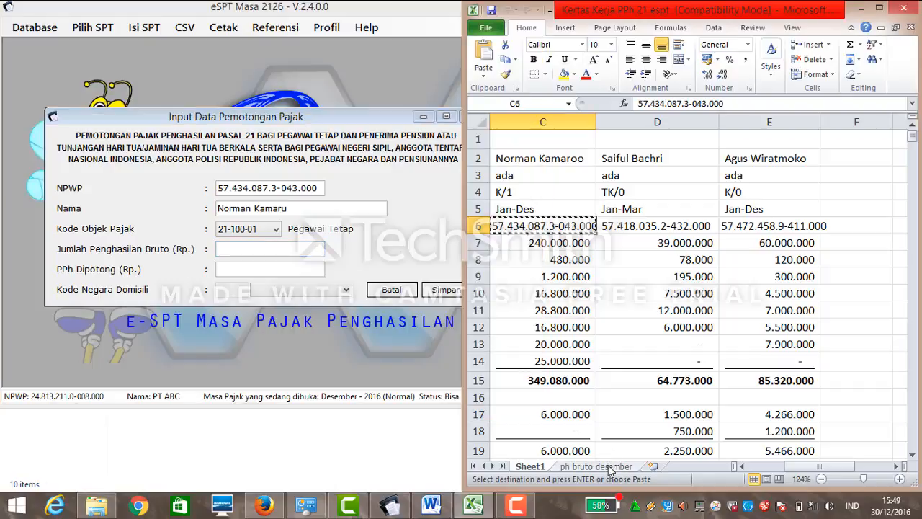
click(610, 468)
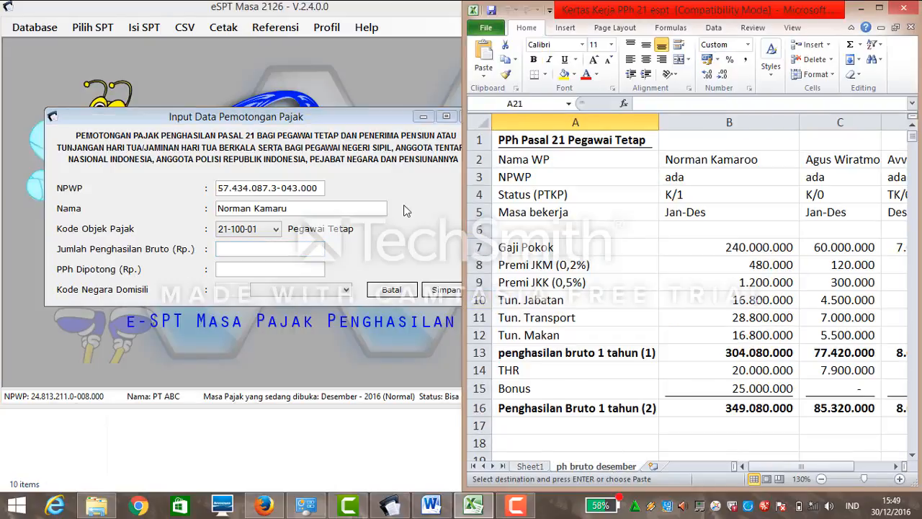
click(289, 252)
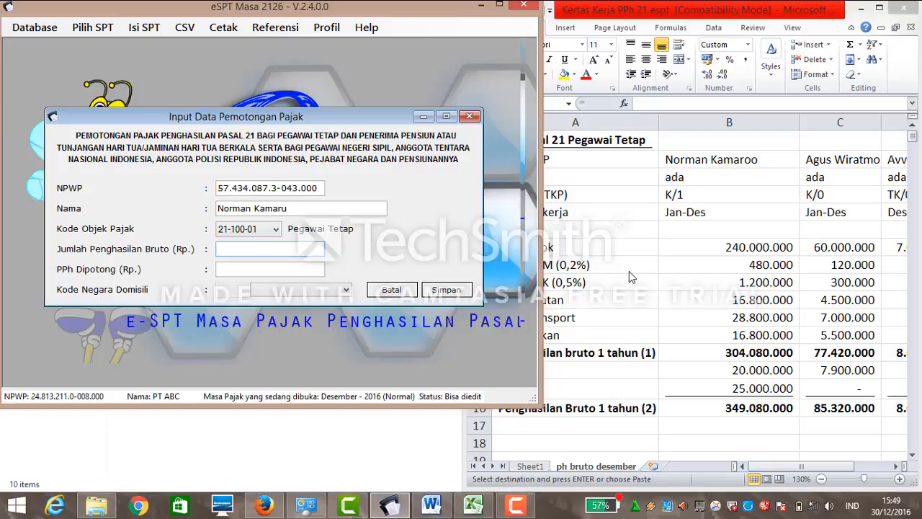
click(536, 459)
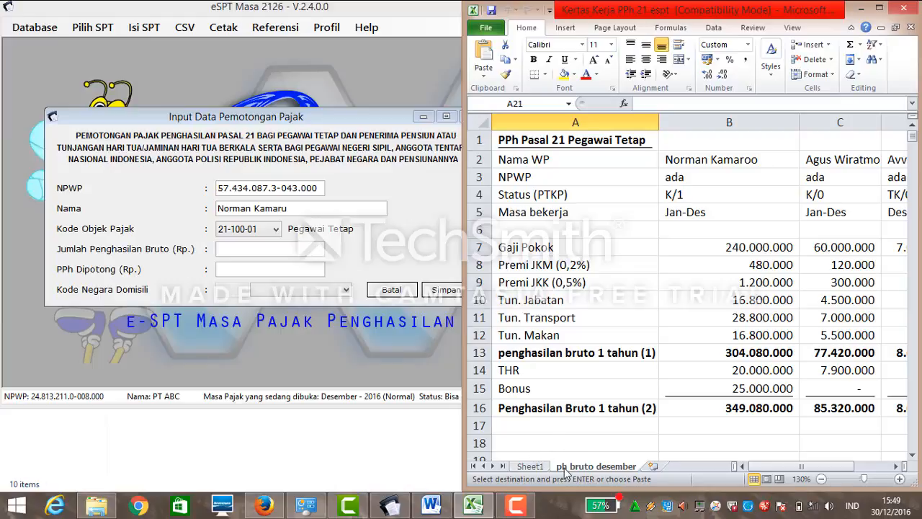
click(533, 467)
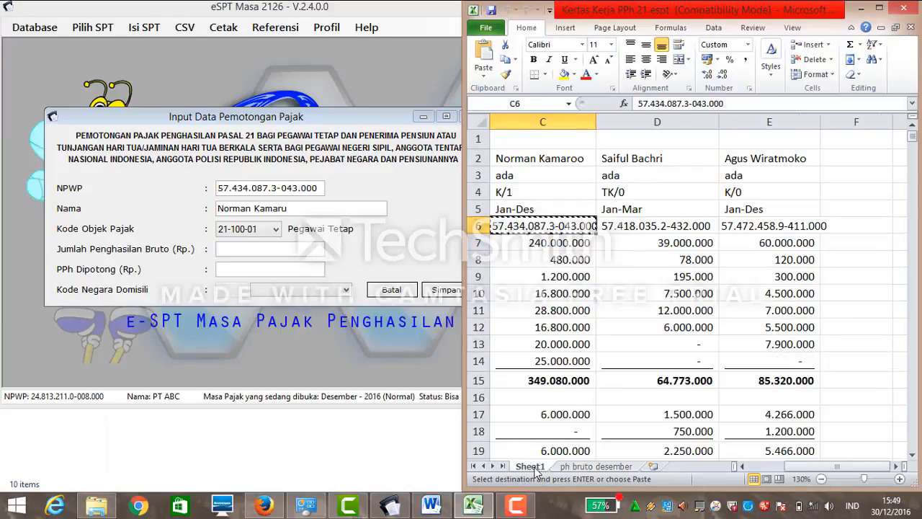
click(569, 468)
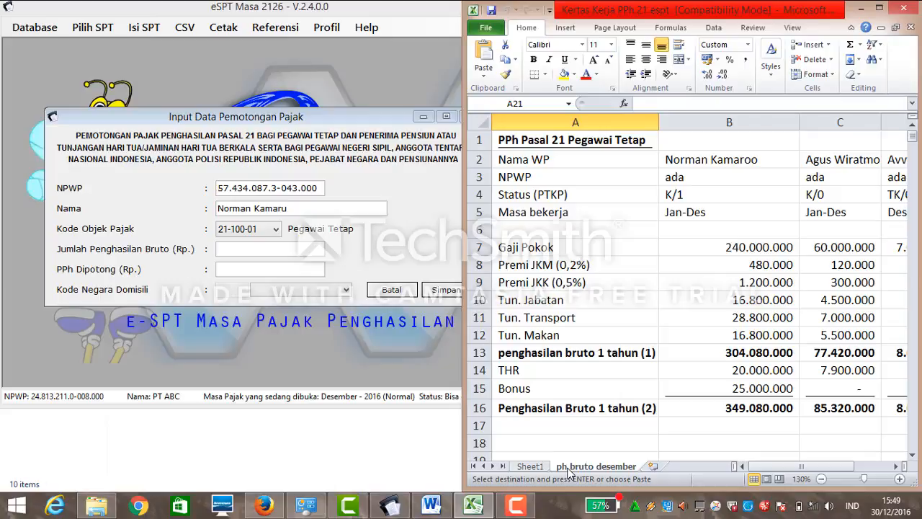
click(314, 245)
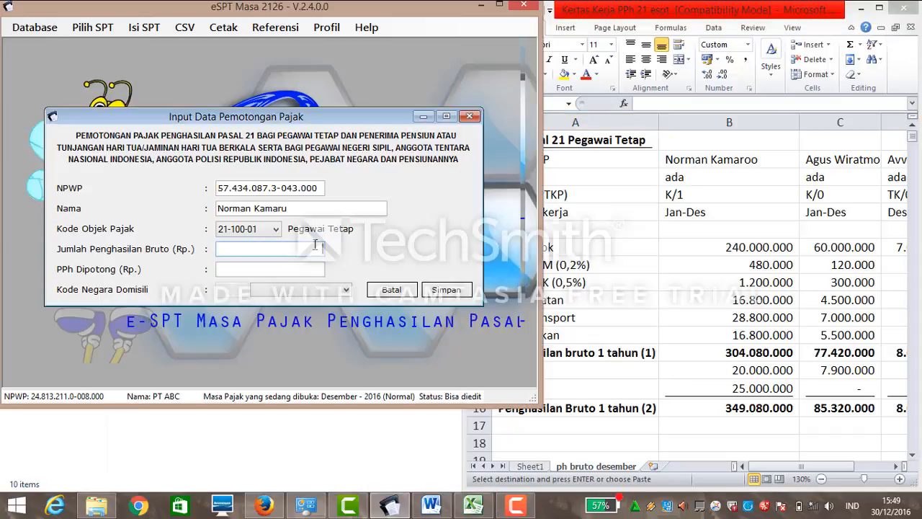
Inspect the Tun. Jabatan, subtotal, Bonus and gross total cells B10–B16 on ph bruto desember.
click(735, 253)
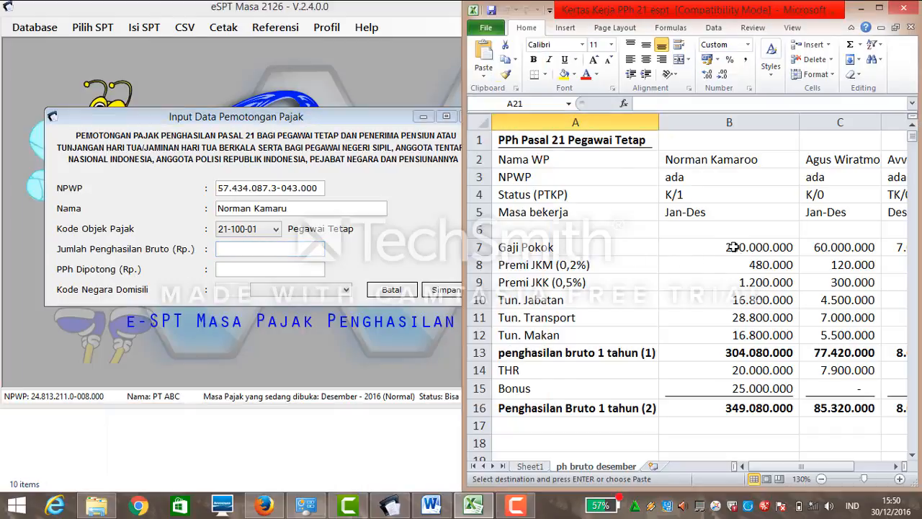
click(735, 298)
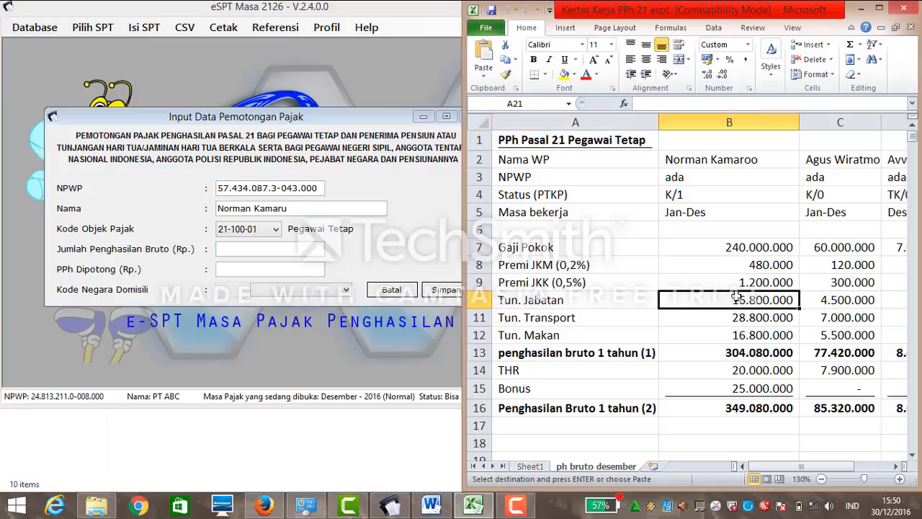
click(739, 351)
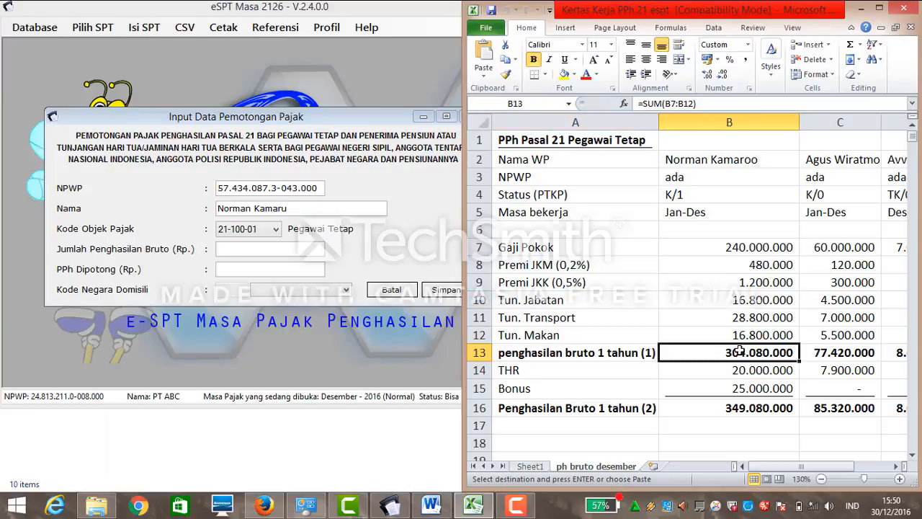
click(735, 389)
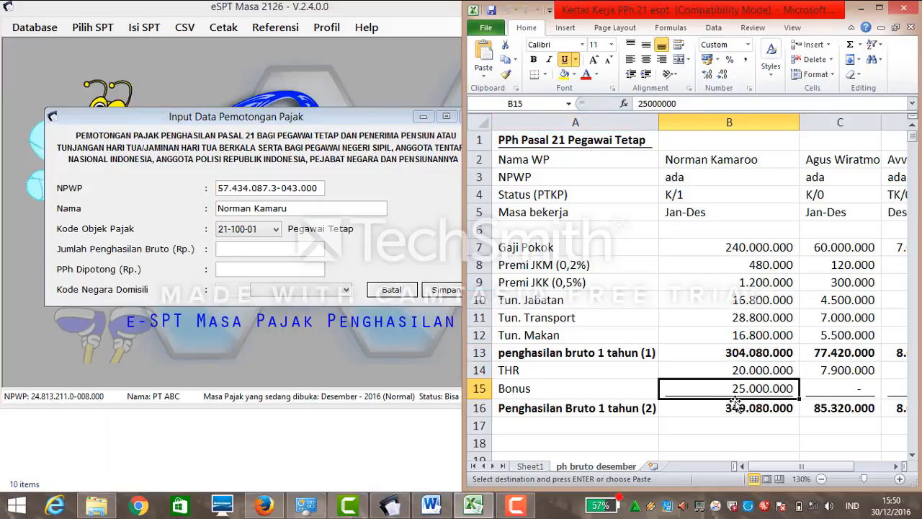
click(731, 407)
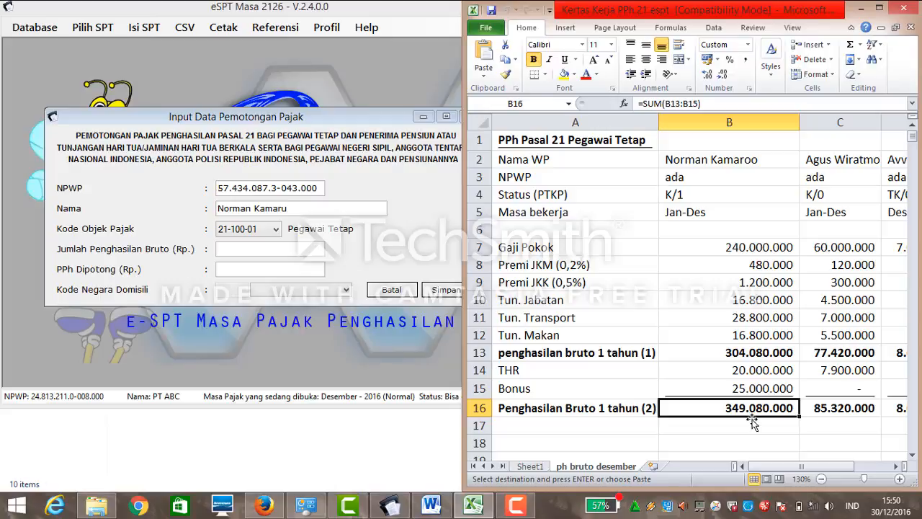
click(896, 467)
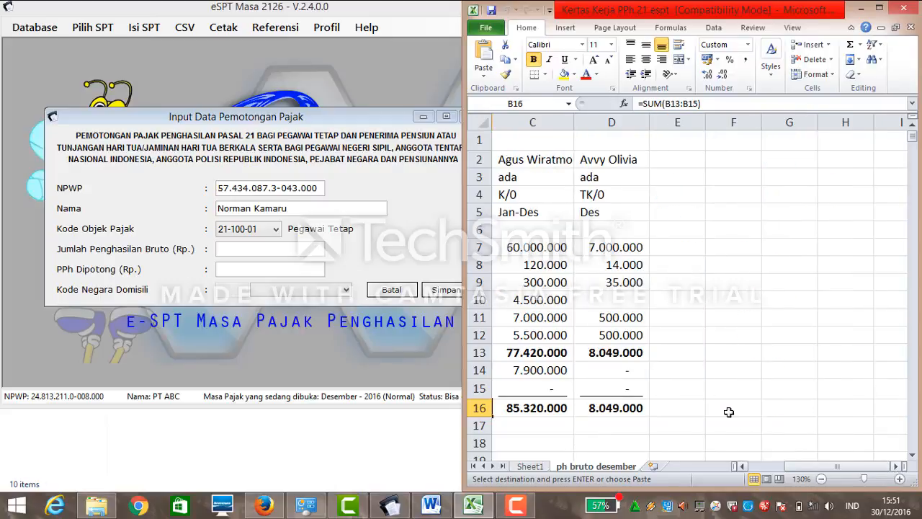
click(530, 468)
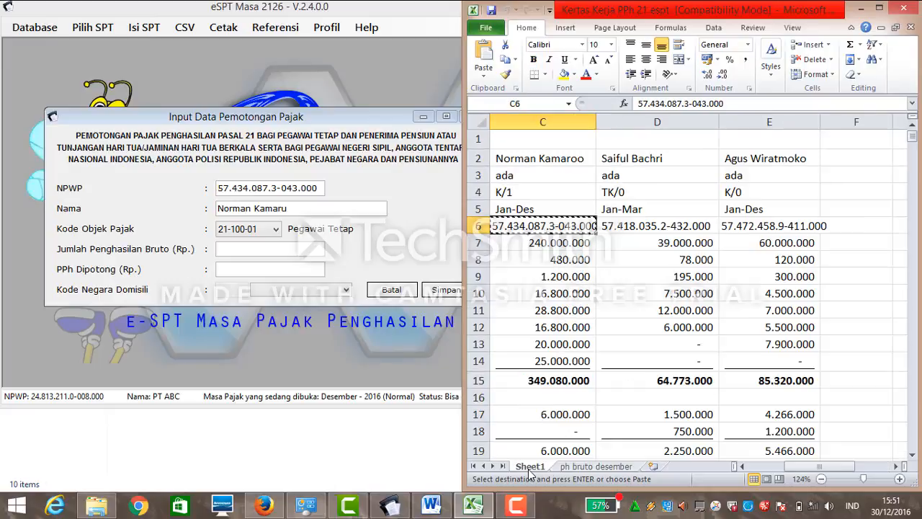
click(585, 468)
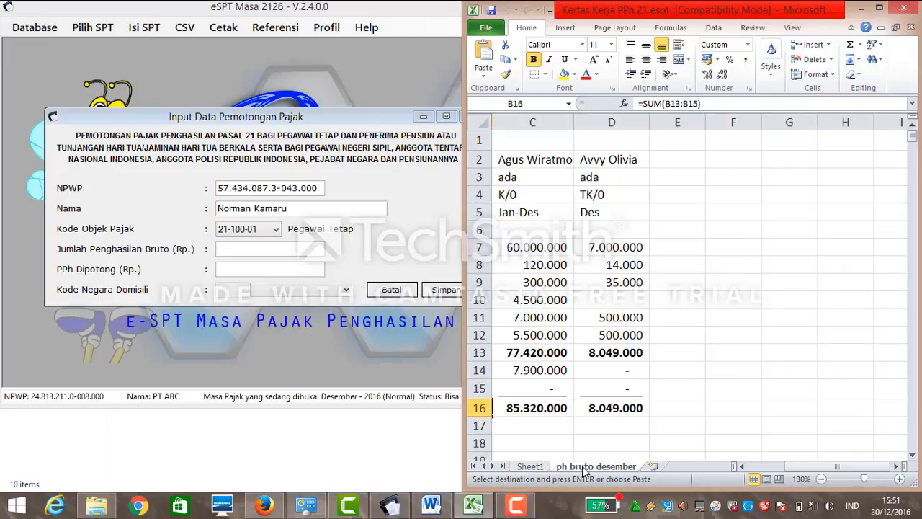
click(743, 468)
click(743, 468)
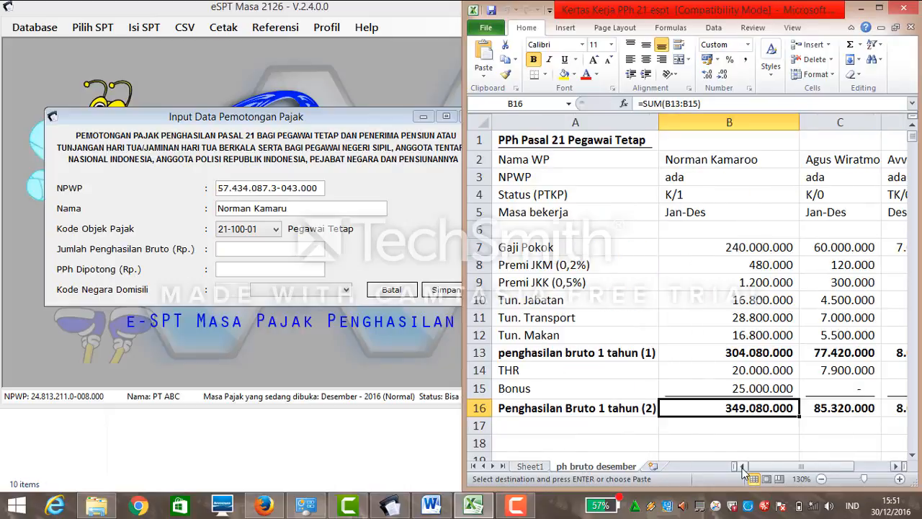
Enter gross income 37.080.000 in Jumlah Penghasilan Bruto.
click(292, 248)
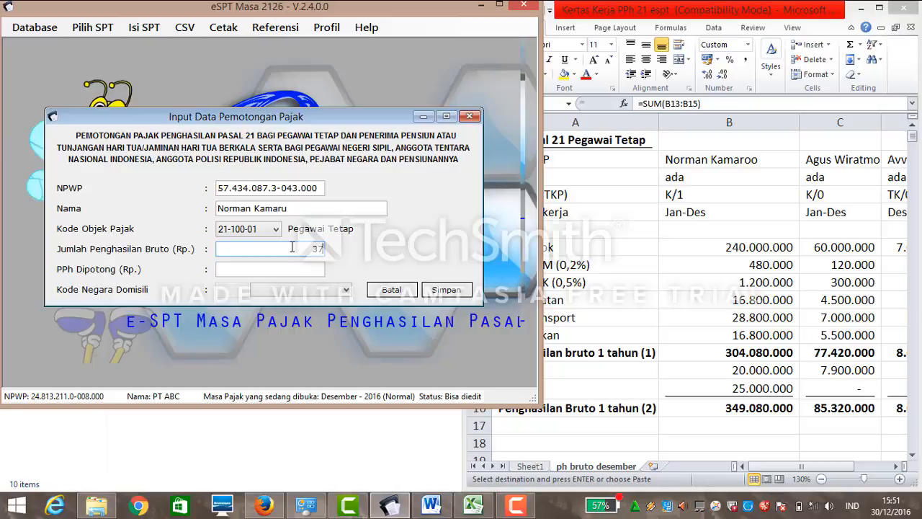
text(80)
key(BackSpace)
key(BackSpace)
text(080)
text(000)
click(280, 269)
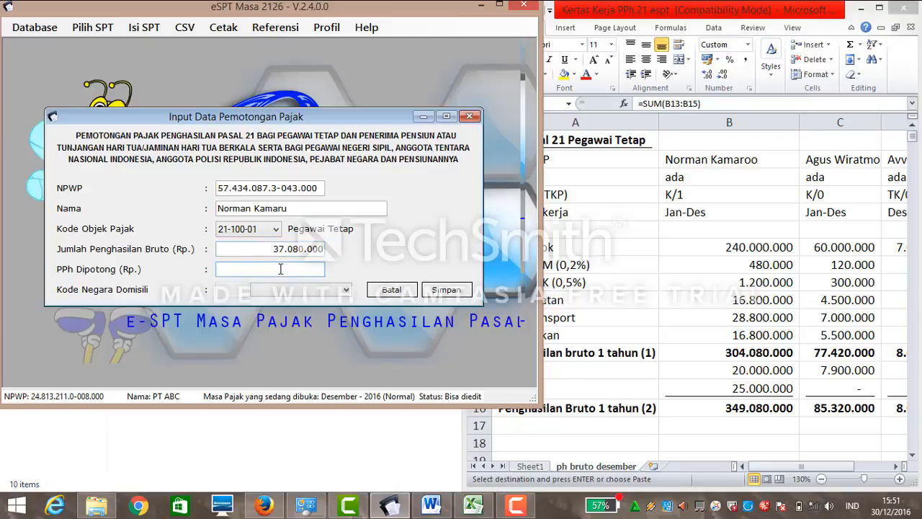
Look up the tax withheld on Sheet1 and enter PPh Dipotong 4.900.000.
click(531, 472)
click(531, 467)
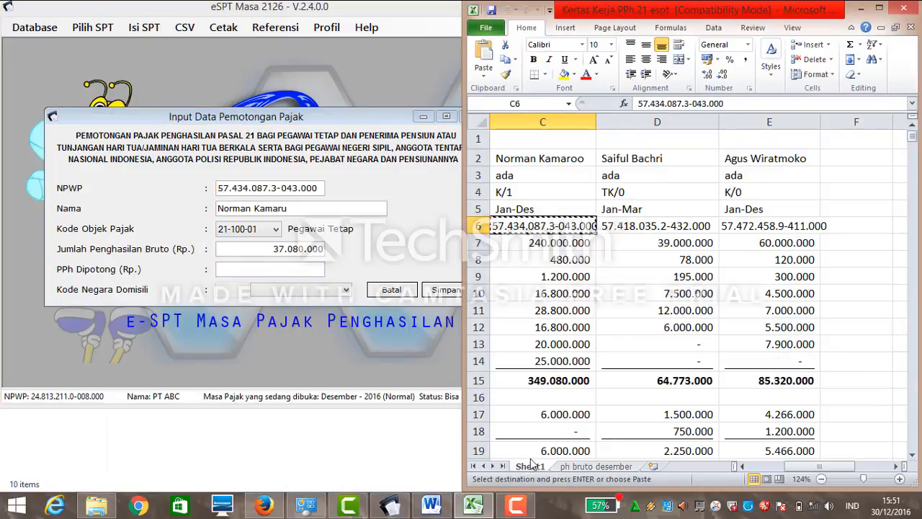
drag(912, 137, 915, 227)
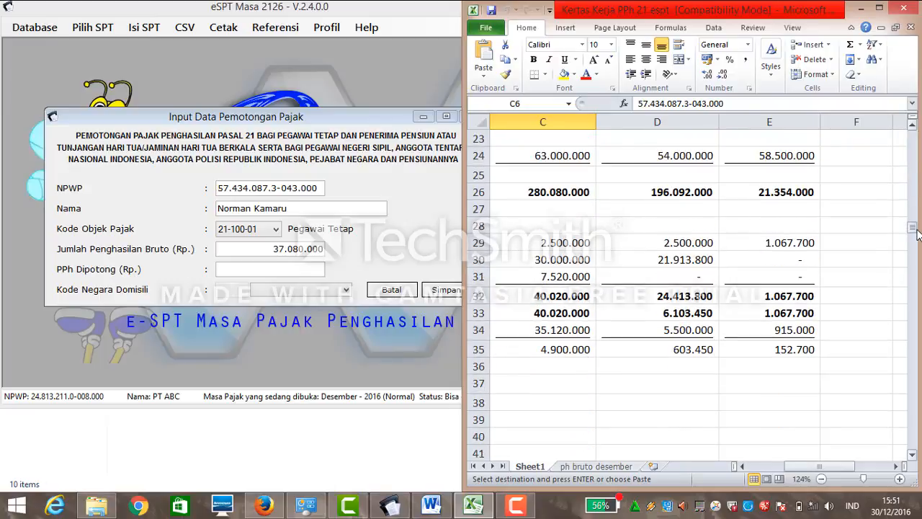
click(262, 267)
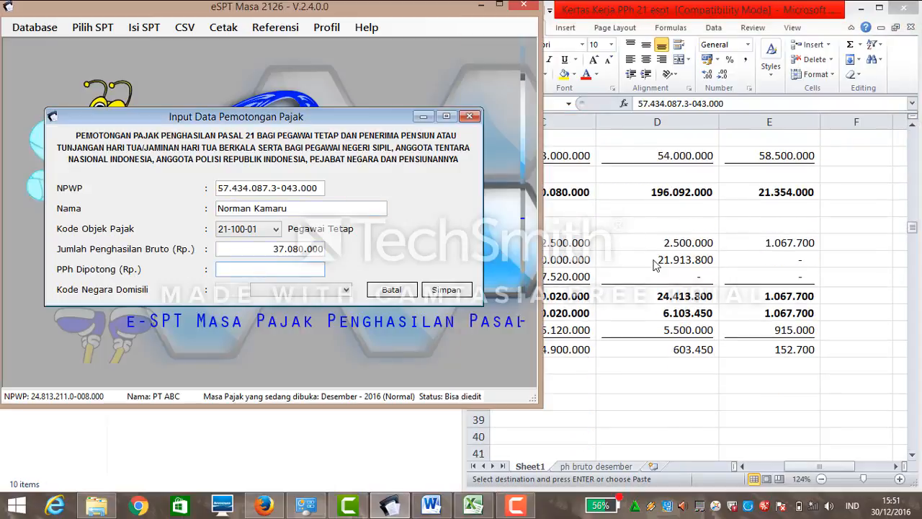
text(4900000)
Save the withholding record and confirm Yes to start a new entry.
click(346, 289)
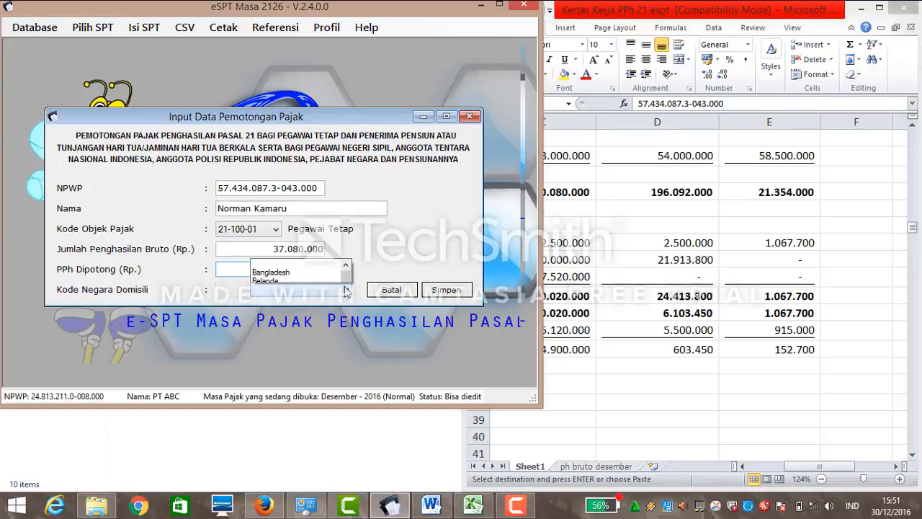
click(347, 291)
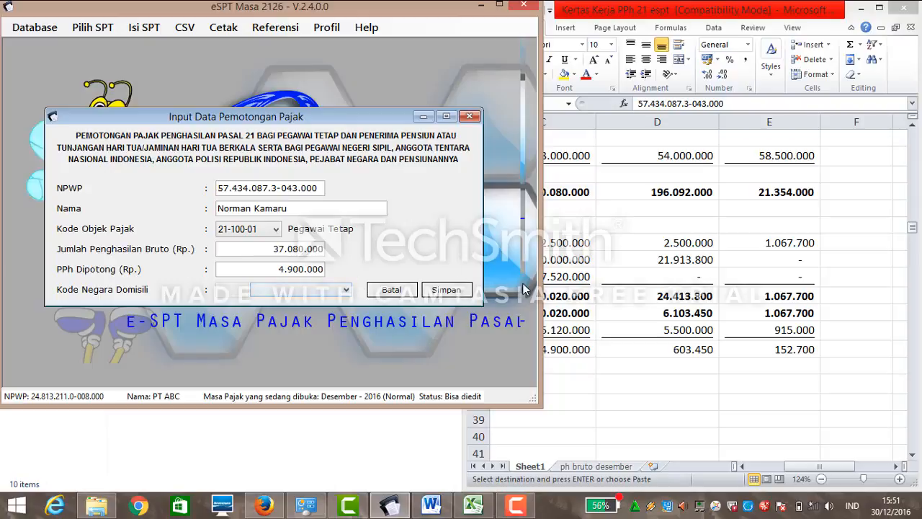
click(445, 291)
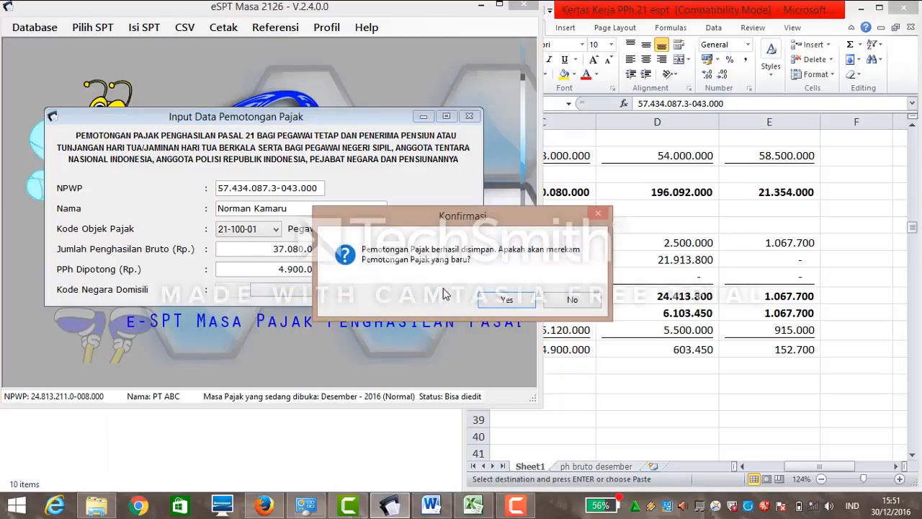
click(508, 301)
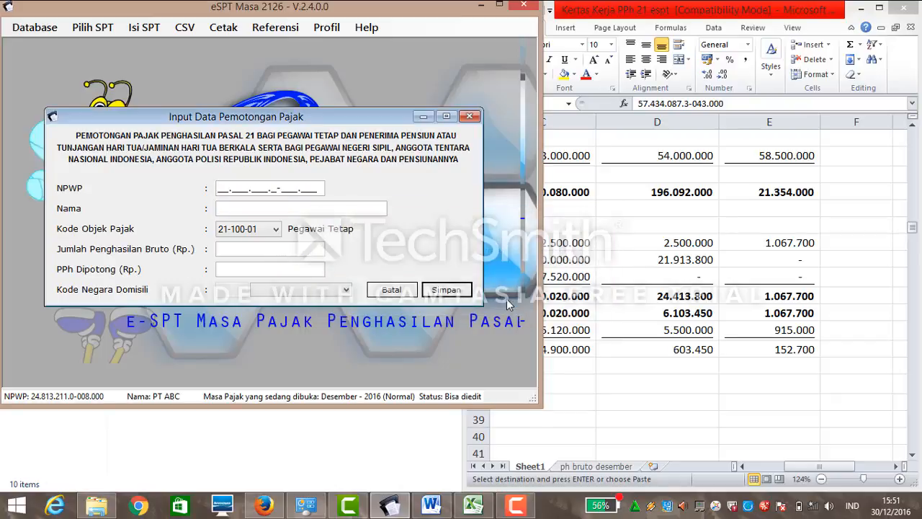
Clear C2:C16 on the ph bruto desember sheet, then undo that deletion.
click(578, 467)
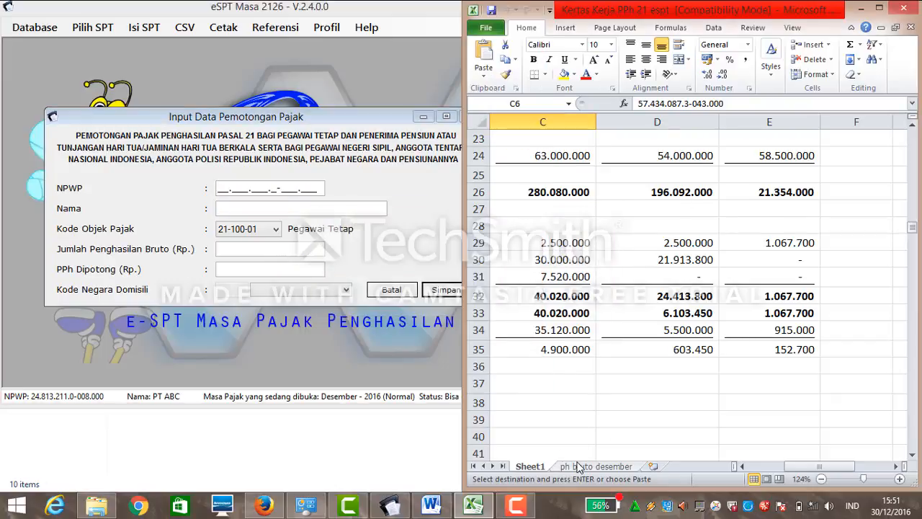
click(578, 467)
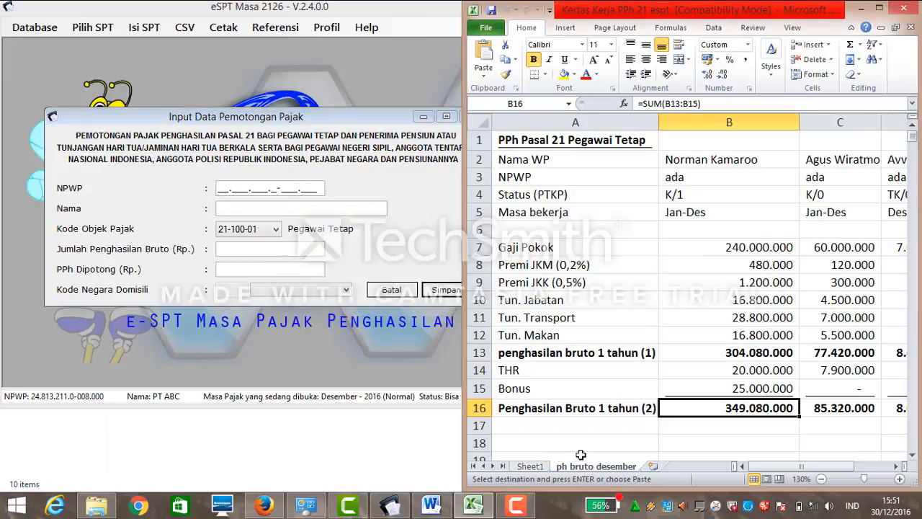
click(841, 215)
drag(840, 159, 834, 403)
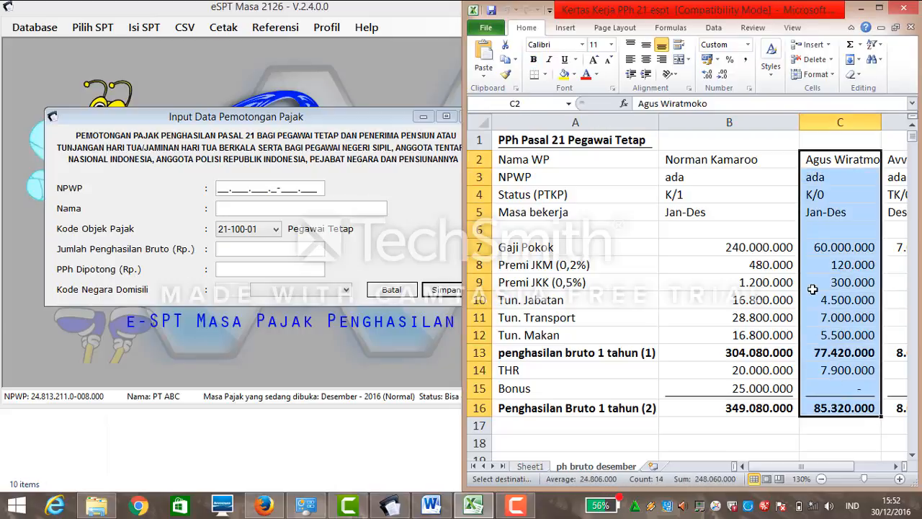
key(Delete)
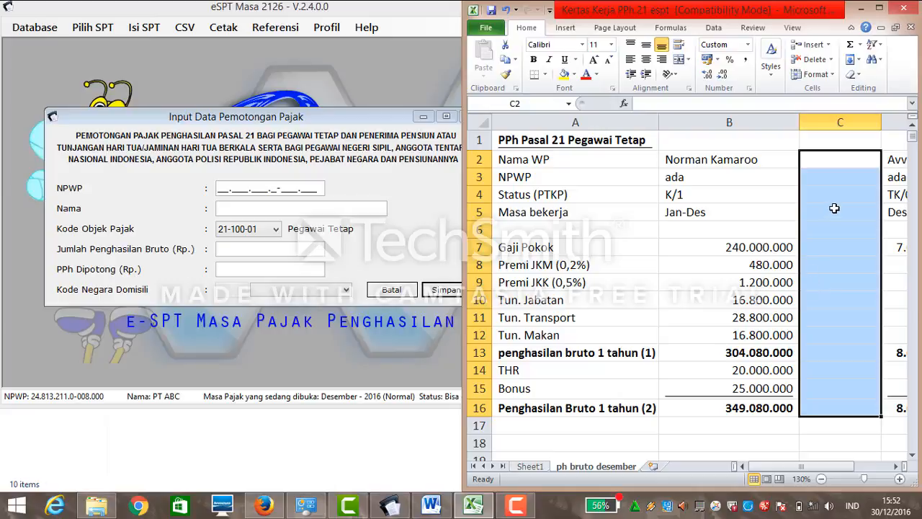
drag(771, 461, 801, 464)
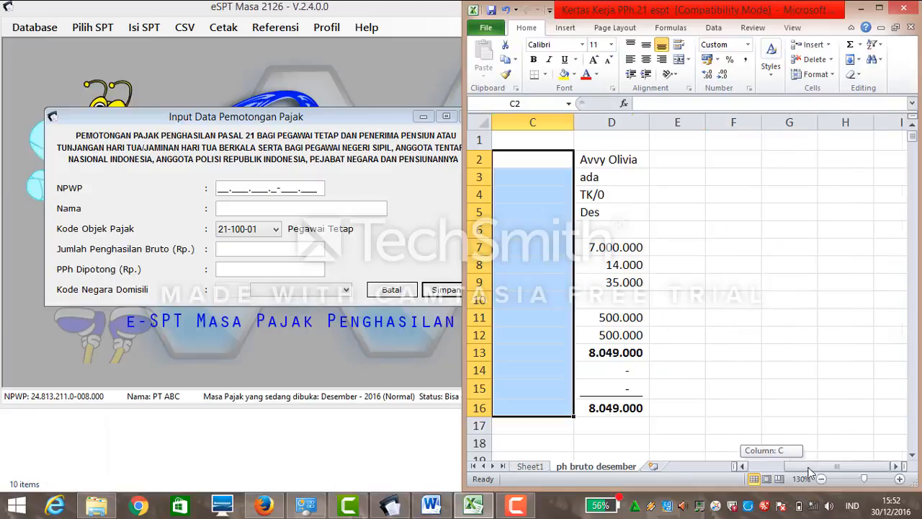
click(536, 467)
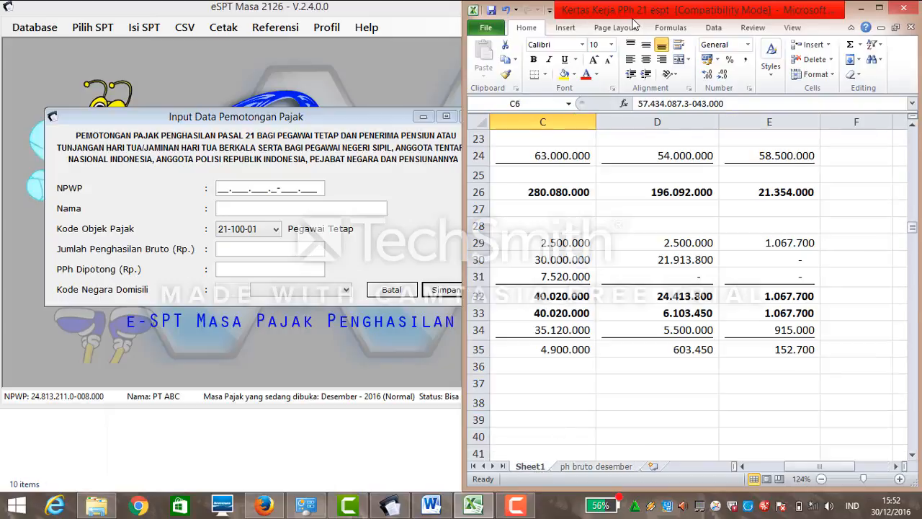
click(510, 10)
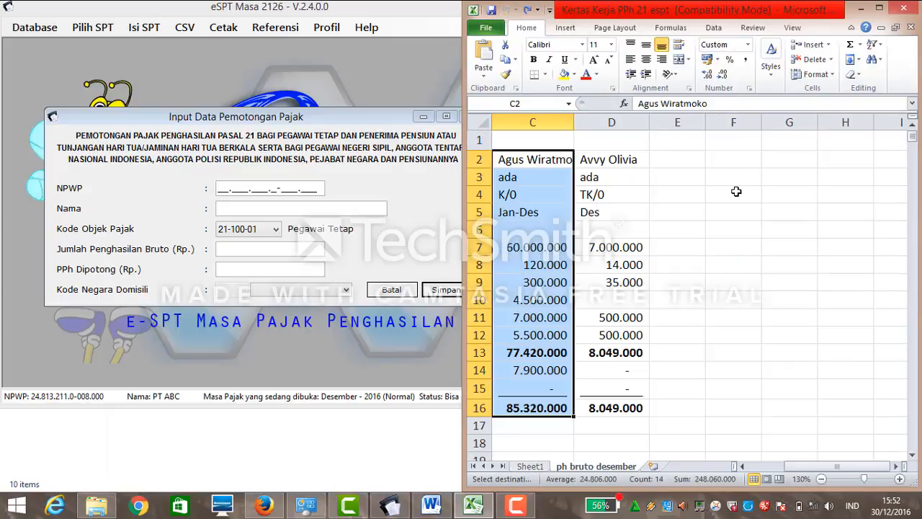
click(711, 225)
Clear the second employee's figures in D2:D16 and check totals on ph bruto desember.
drag(612, 157, 618, 404)
key(Delete)
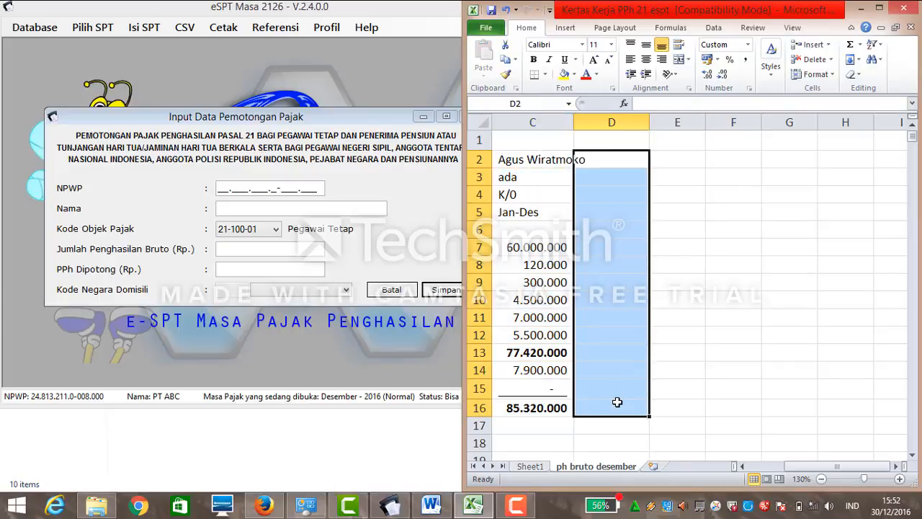
click(643, 282)
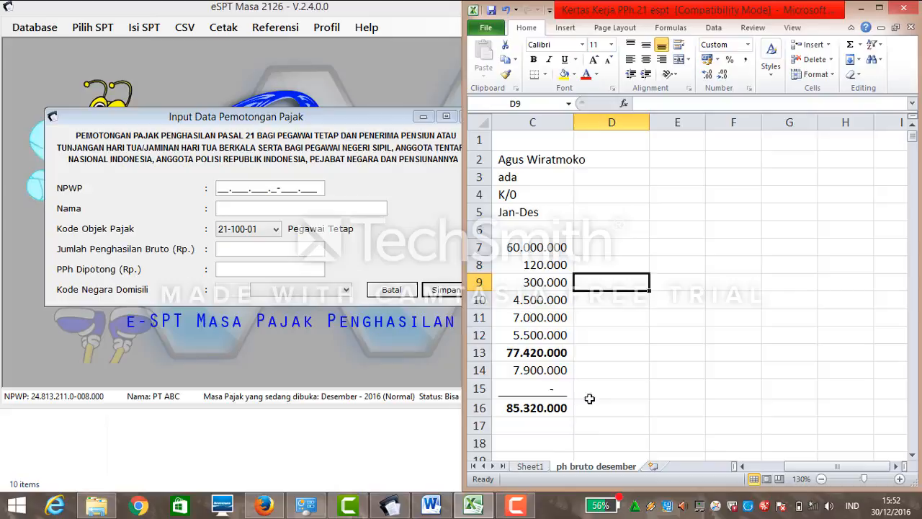
click(539, 464)
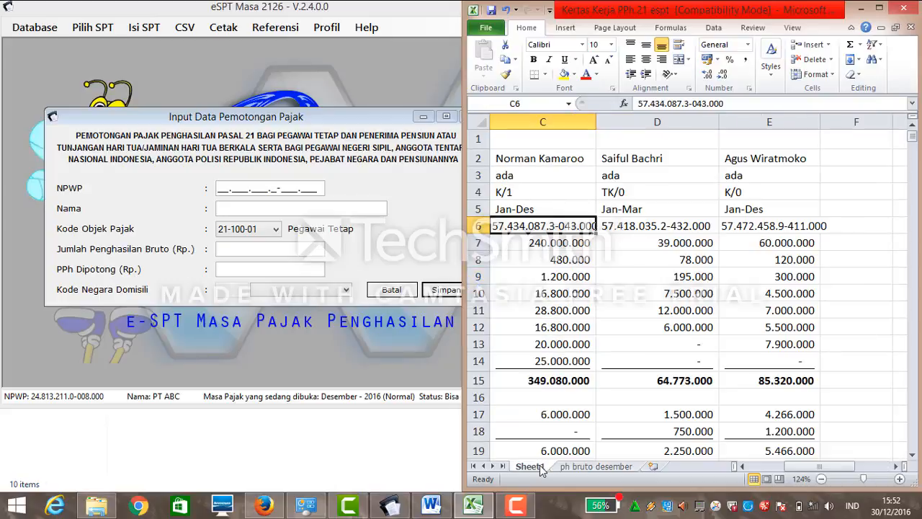
click(576, 468)
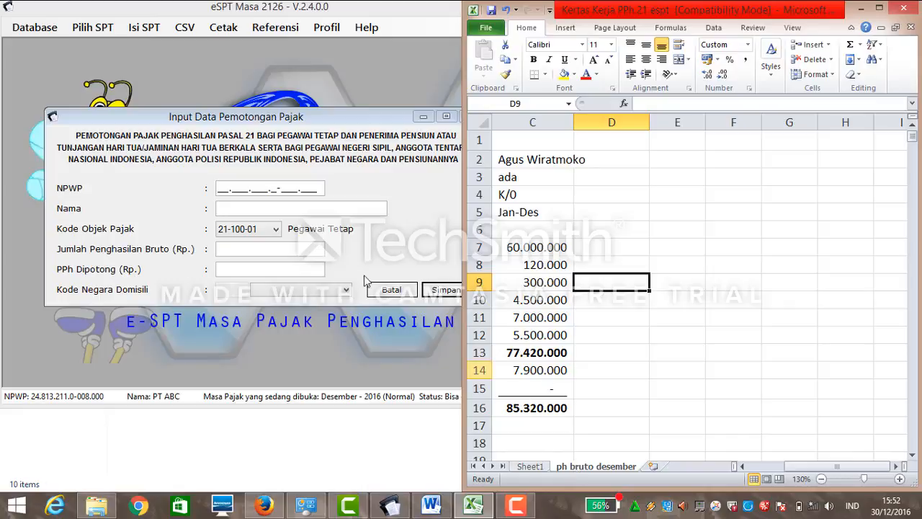
click(225, 187)
drag(796, 466, 758, 470)
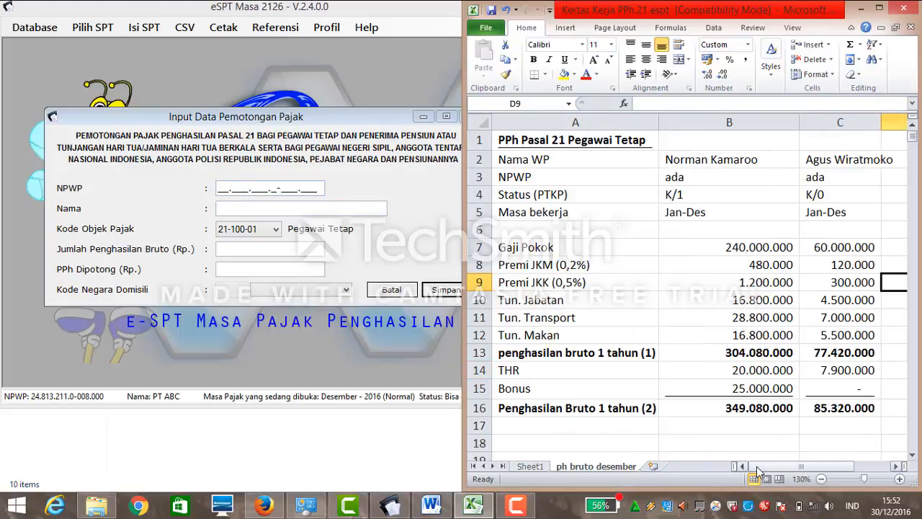
Copy the NPWP from Sheet1 cell E6 into the form and enter the employee's name.
click(537, 465)
click(739, 229)
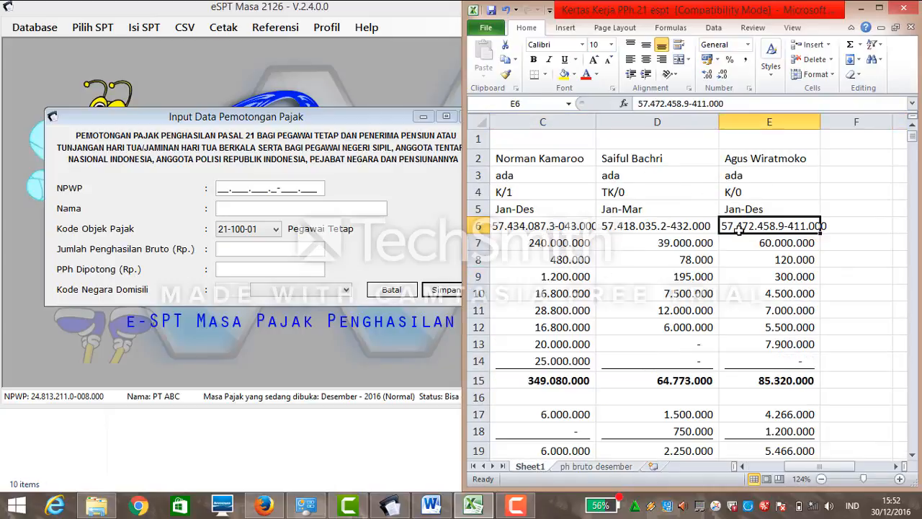
key(ctrl+c)
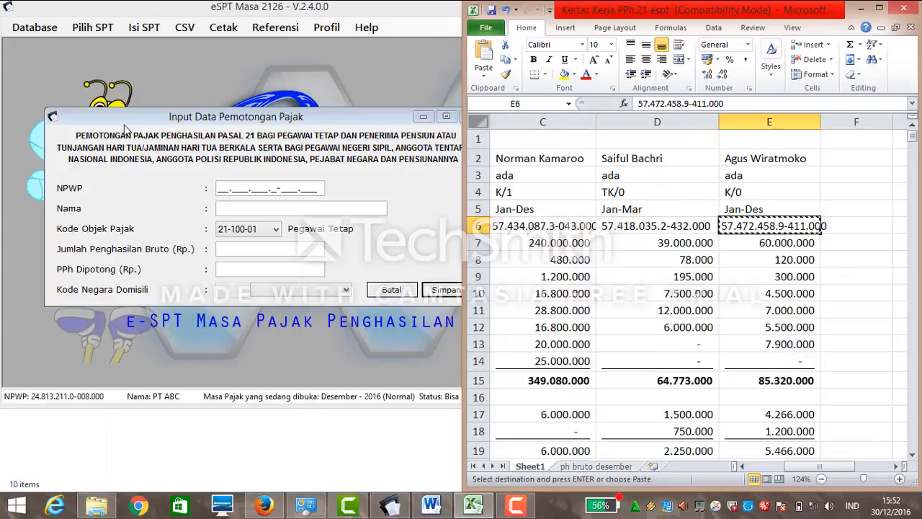
click(218, 189)
key(ctrl+v)
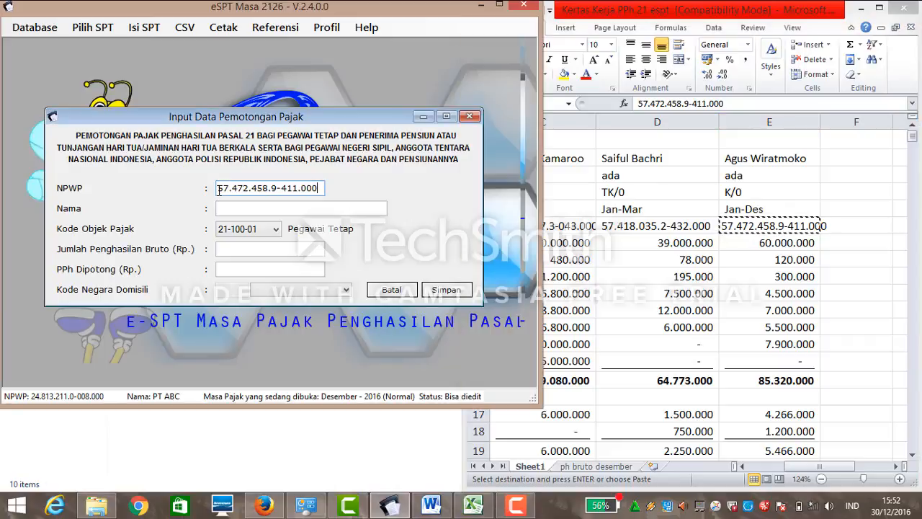
click(223, 209)
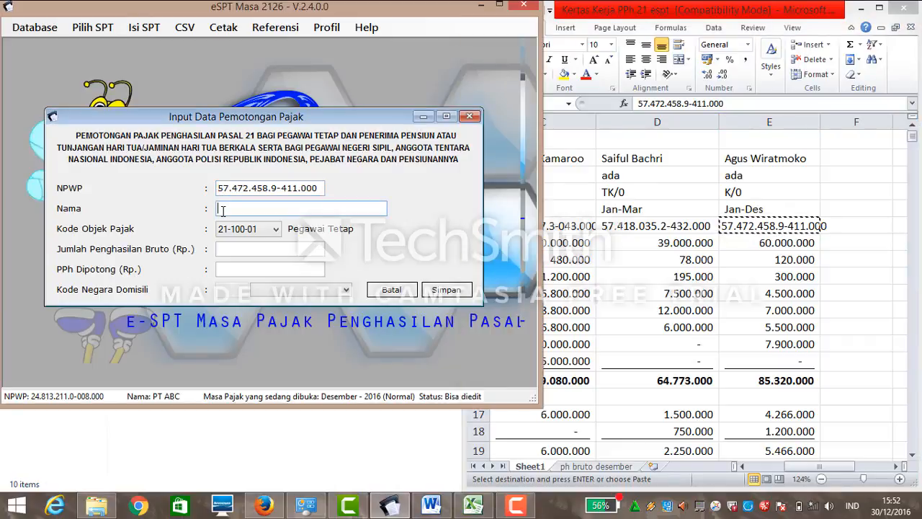
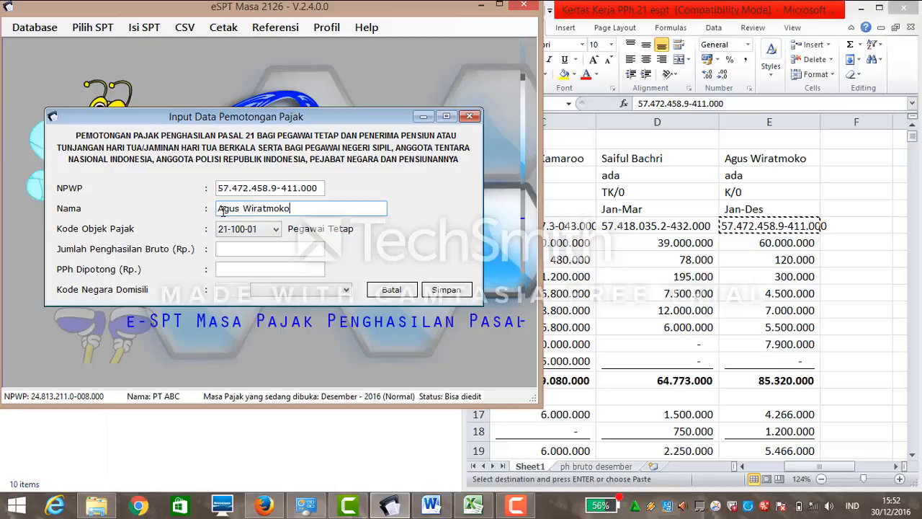
Enter gross income 6.790.000, correcting the mistyped digits.
click(232, 249)
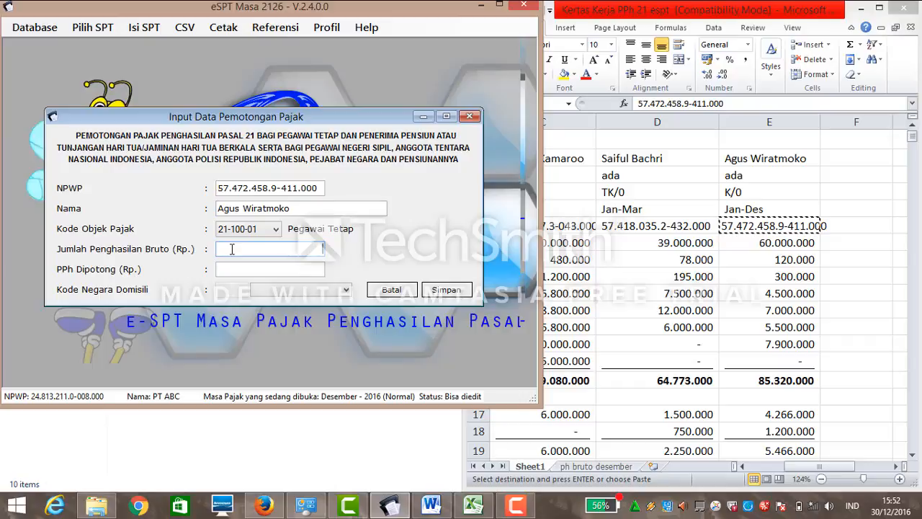
text(6788)
key(BackSpace)
text(90000)
click(232, 271)
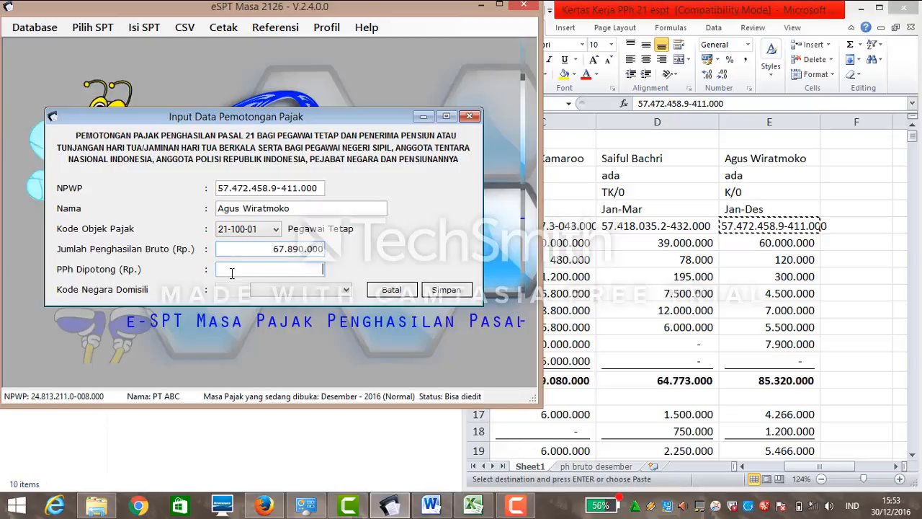
click(296, 250)
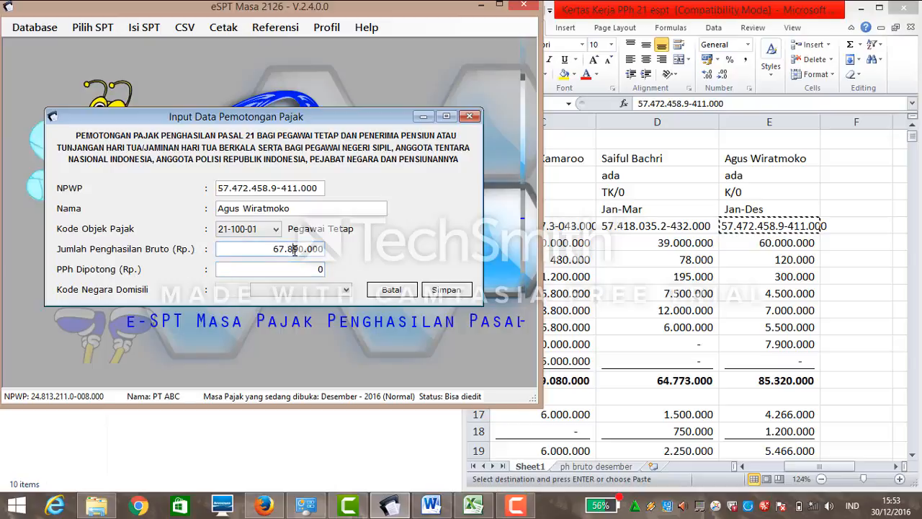
key(BackSpace)
click(289, 271)
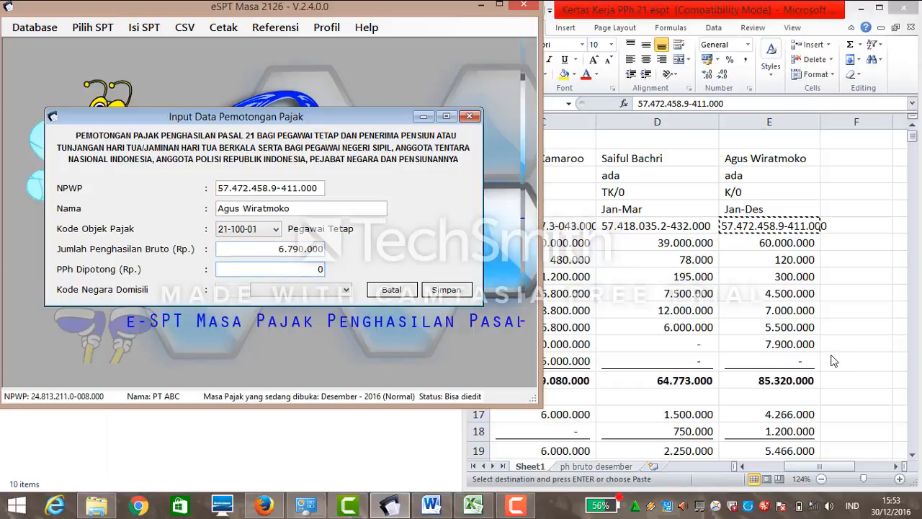
Check the worksheet figures and enter PPh withheld 152.700.
click(915, 456)
click(914, 455)
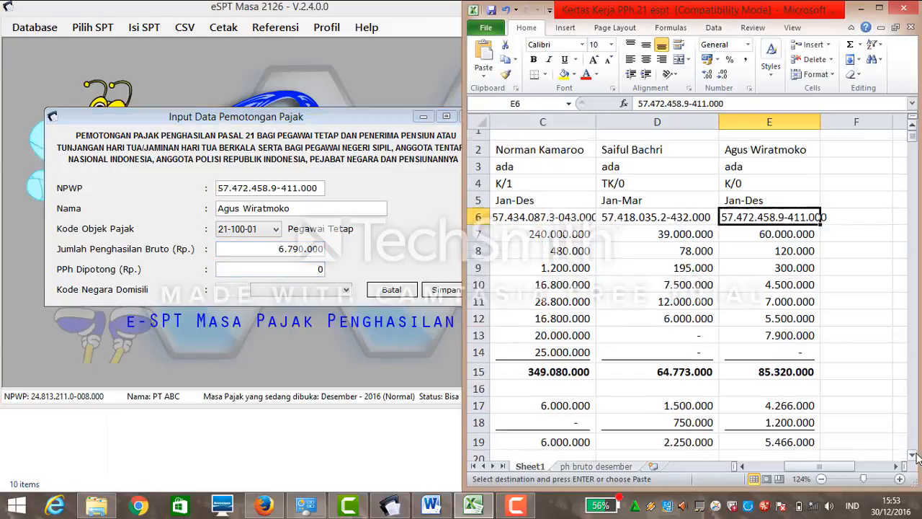
click(915, 456)
click(915, 456)
click(915, 456)
click(915, 456)
click(915, 456)
click(915, 456)
click(915, 456)
click(915, 456)
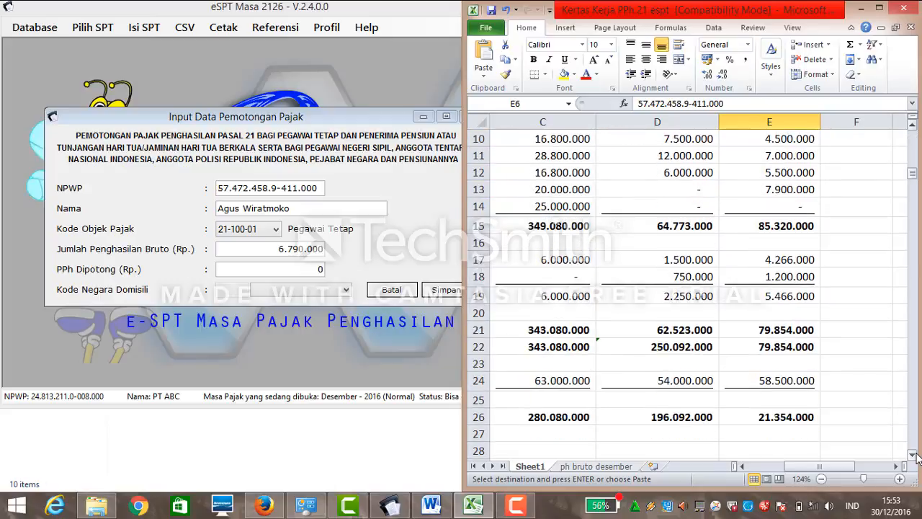
click(915, 456)
click(914, 456)
click(912, 455)
click(911, 455)
click(912, 455)
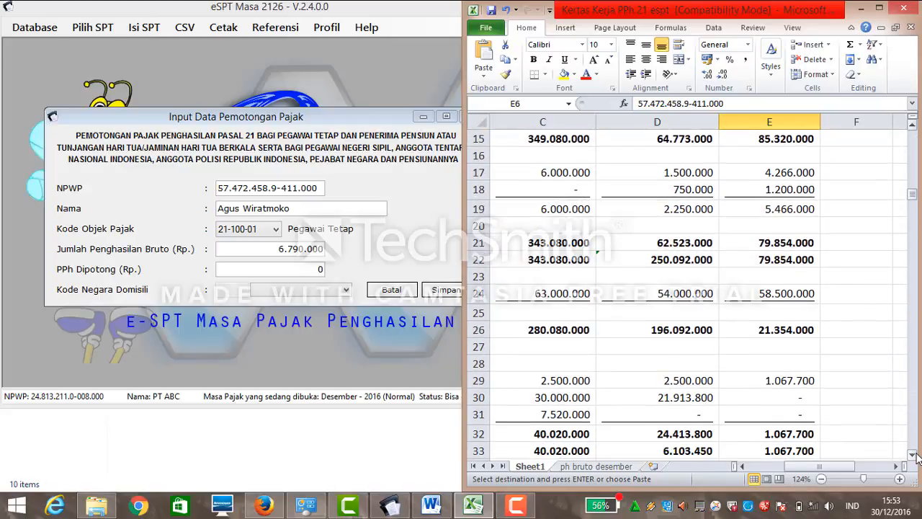
click(912, 455)
click(912, 455)
click(912, 455)
click(912, 456)
click(915, 456)
click(915, 456)
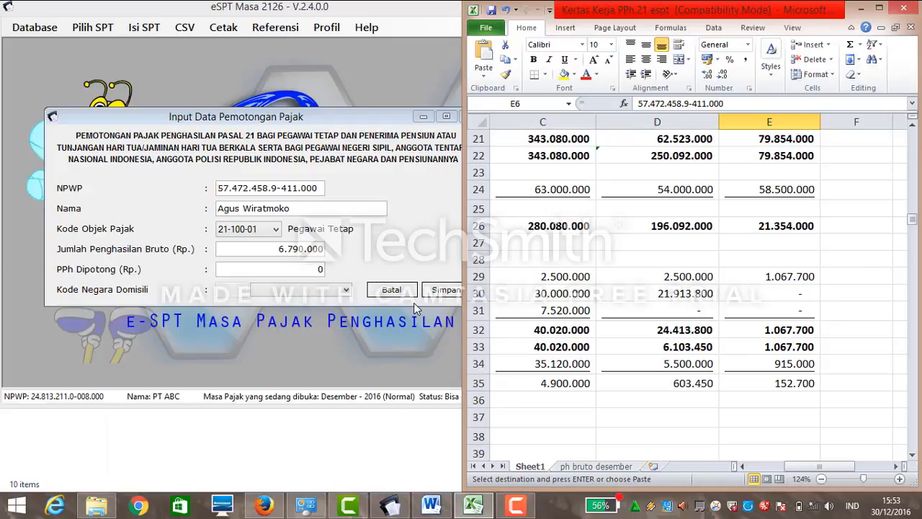
click(313, 270)
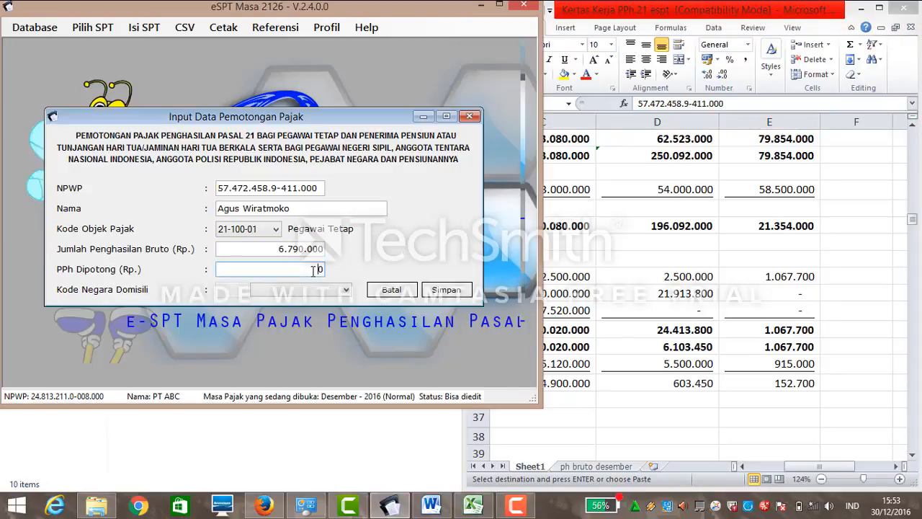
text(152700)
Save the record, confirm, and return to the monthly withholding list.
click(429, 289)
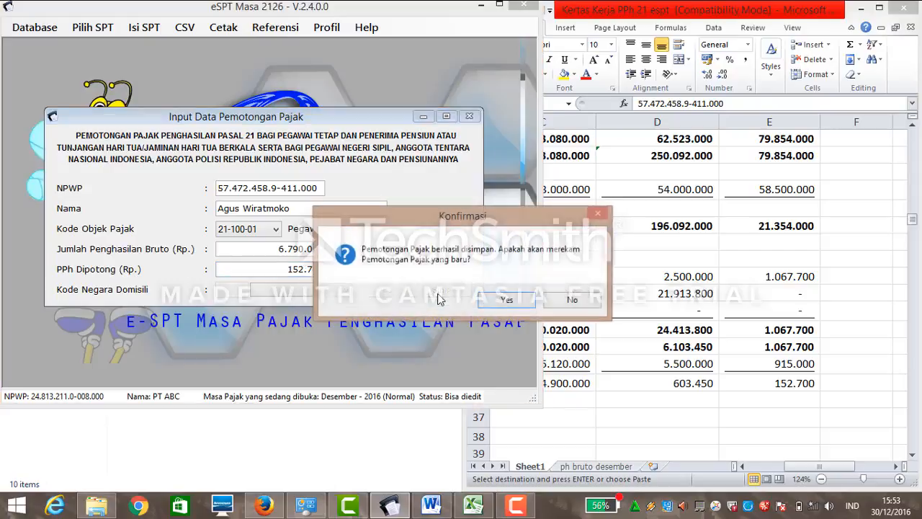
click(492, 302)
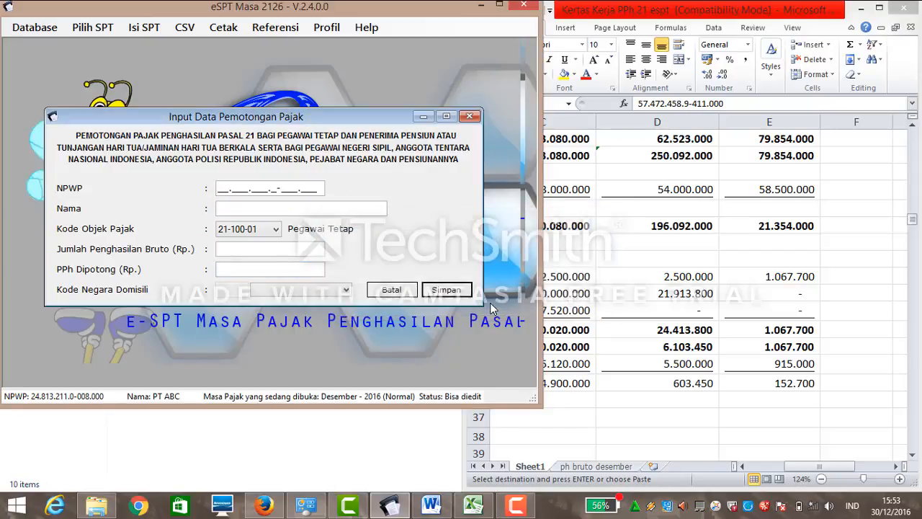
click(402, 295)
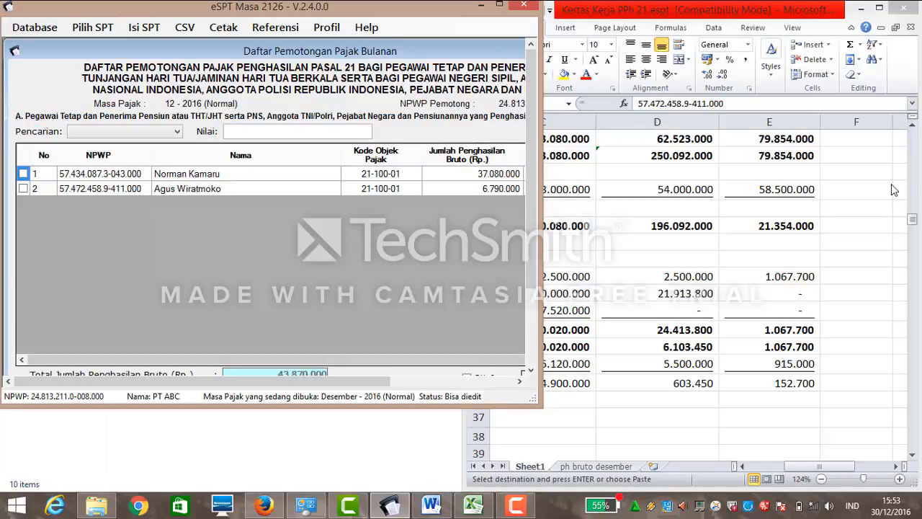
Look over the open withholding list, then close it.
drag(915, 225, 909, 137)
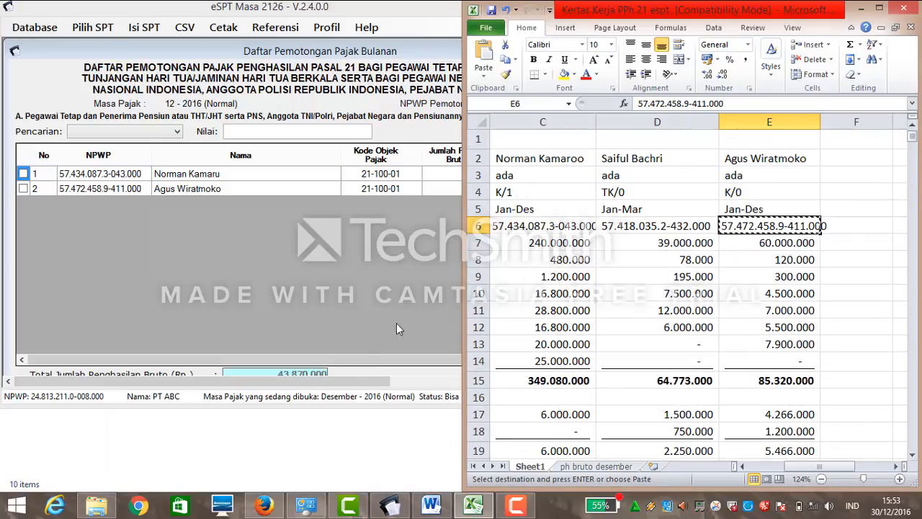
drag(315, 384, 441, 384)
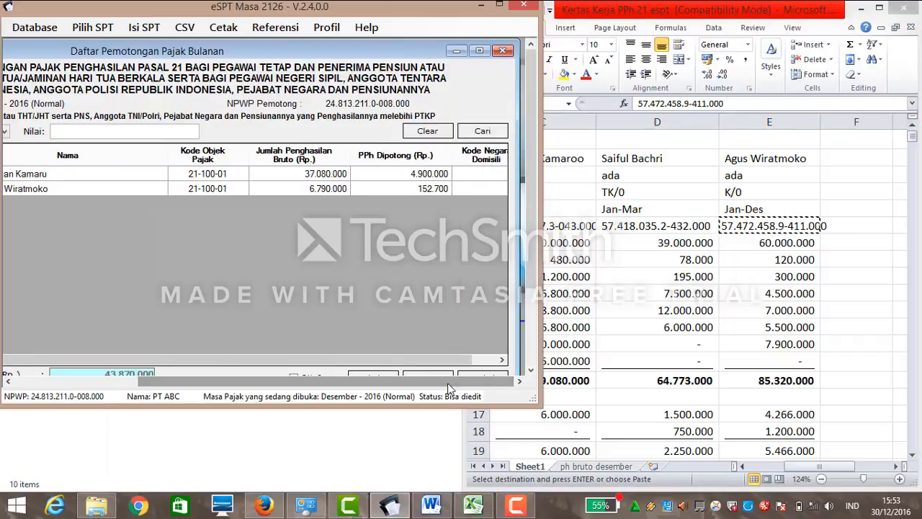
drag(530, 257, 530, 320)
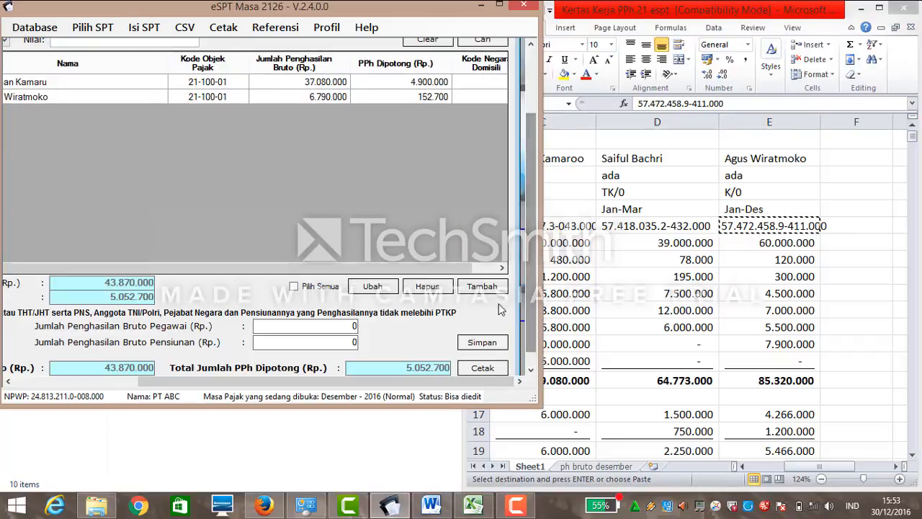
drag(534, 167, 510, 88)
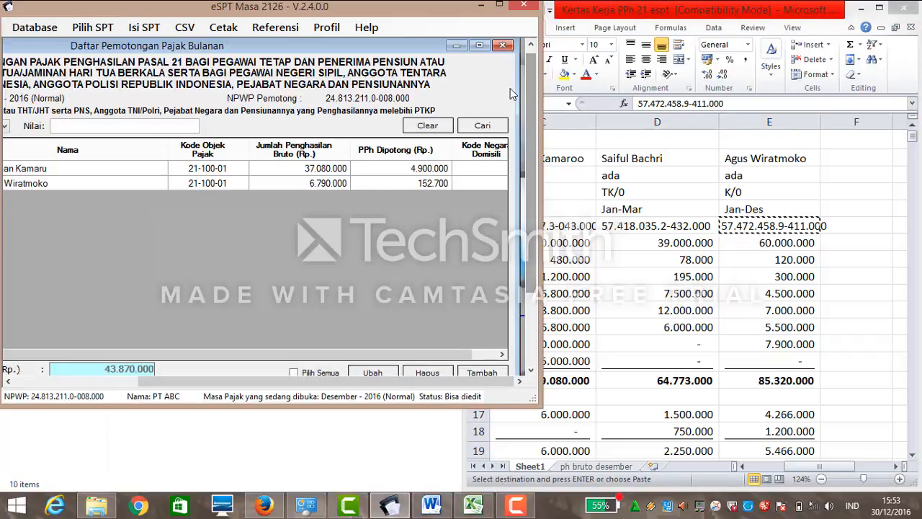
click(503, 46)
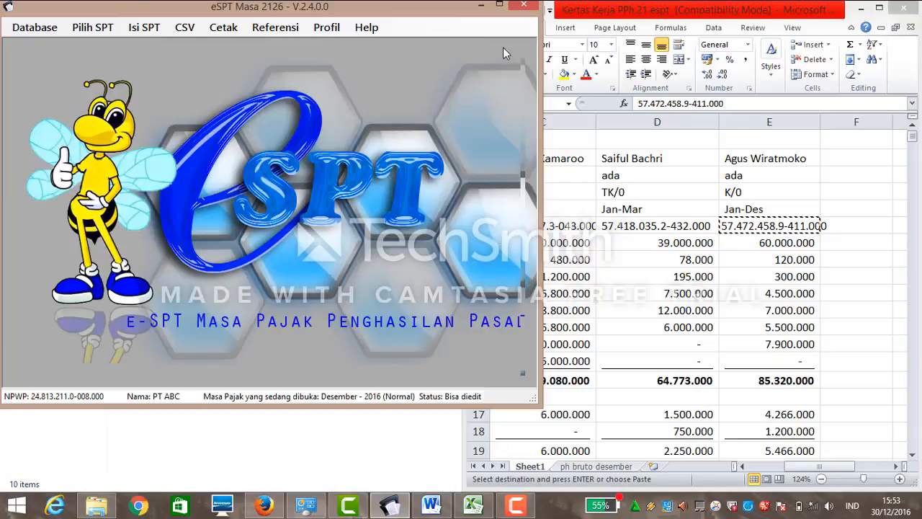
Check the Daftar SSP/Pbk payment list and close it.
click(130, 32)
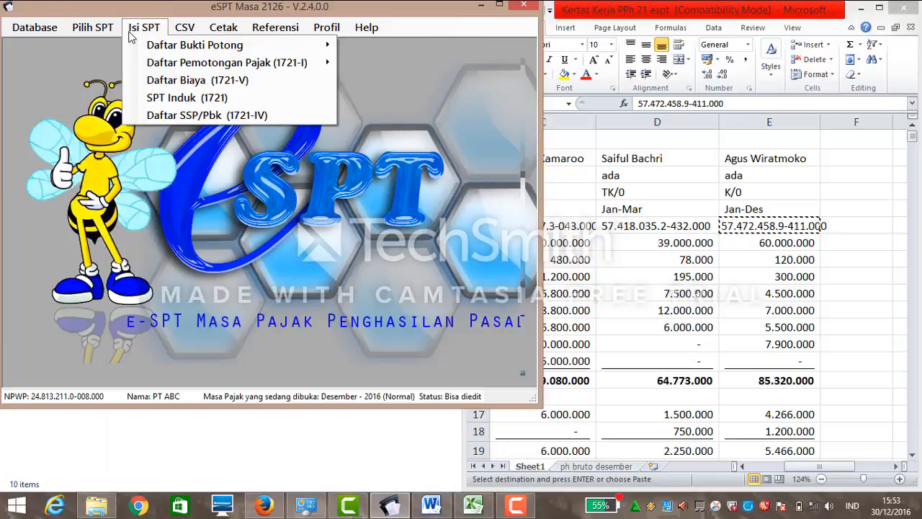
mouse_move(172, 63)
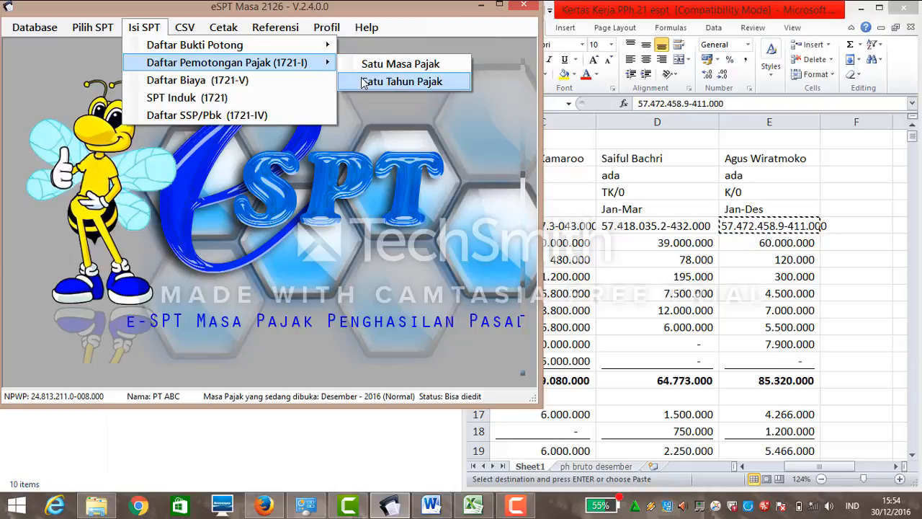
click(250, 116)
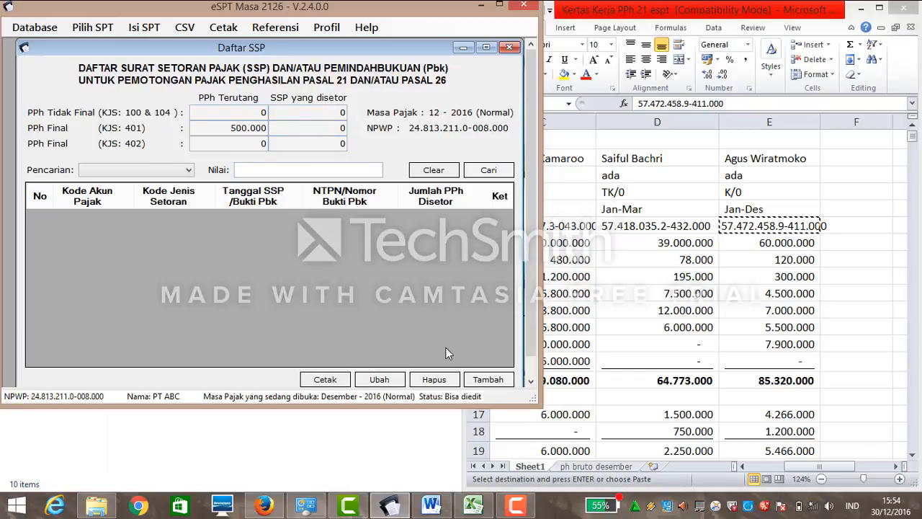
click(509, 48)
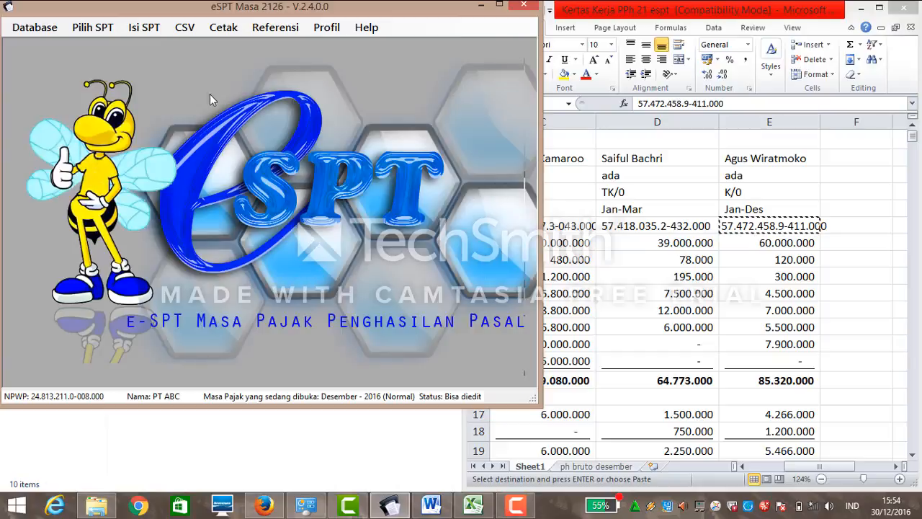
Review the two December 2016 non-final (Tidak Final) withholding slips and close the list.
click(144, 27)
mouse_move(317, 45)
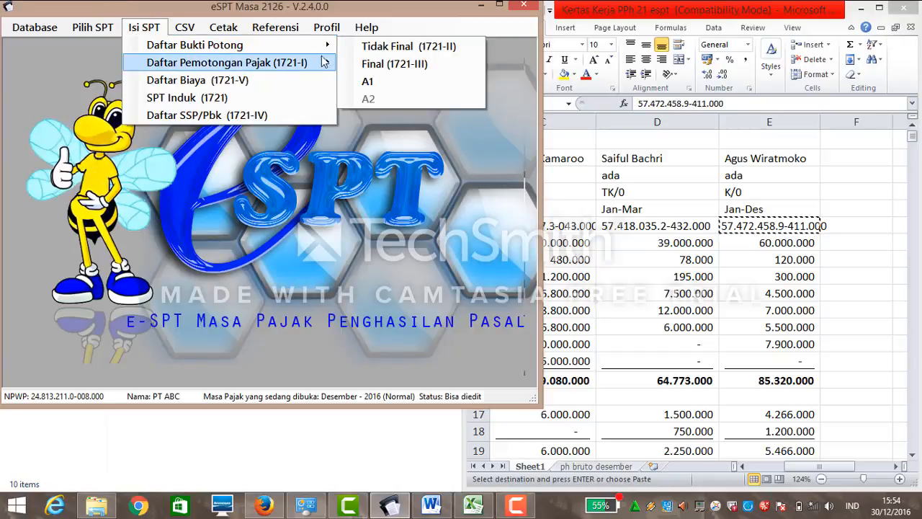
click(365, 46)
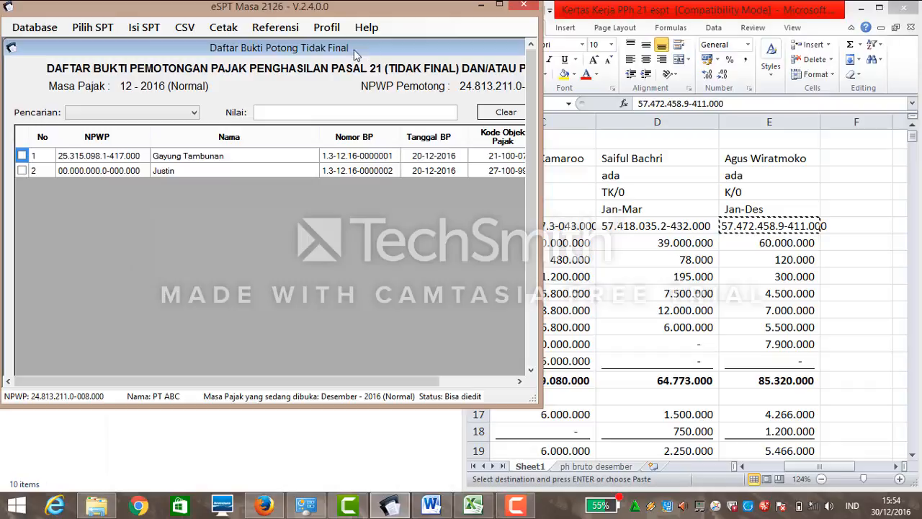
drag(360, 387, 457, 369)
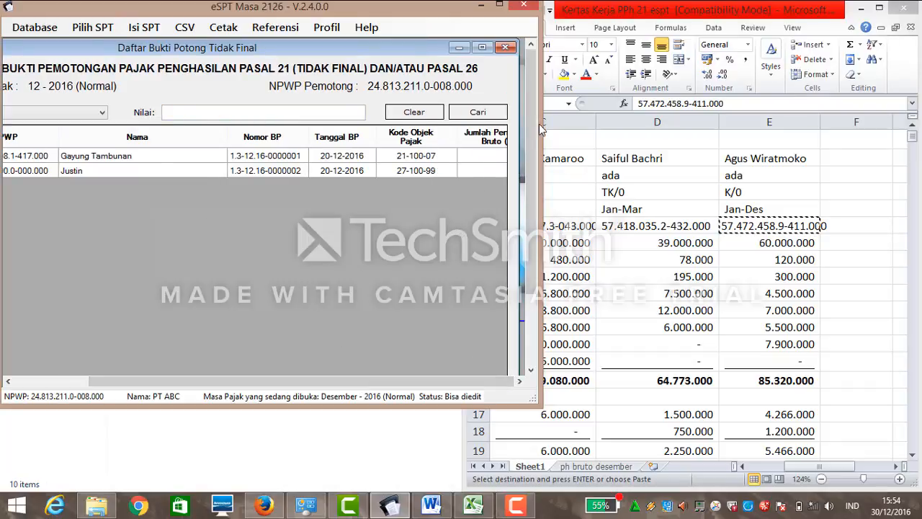
drag(532, 124, 524, 172)
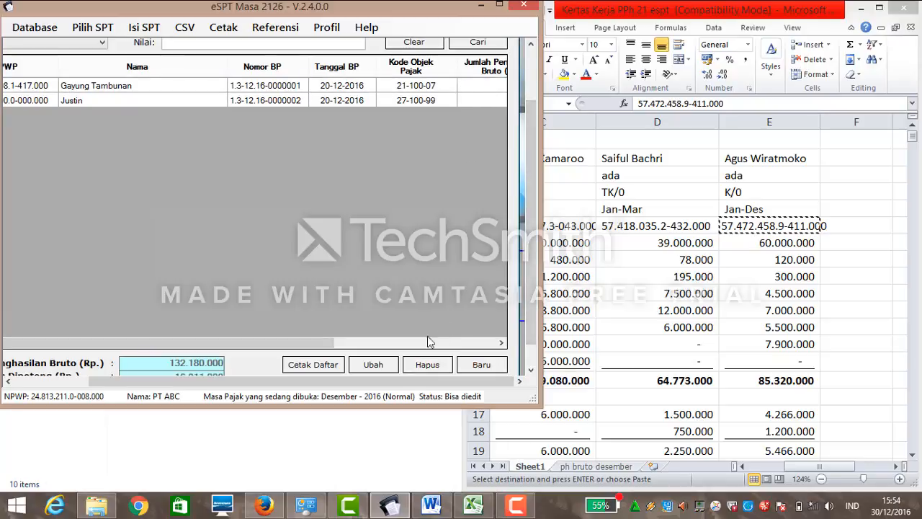
click(389, 365)
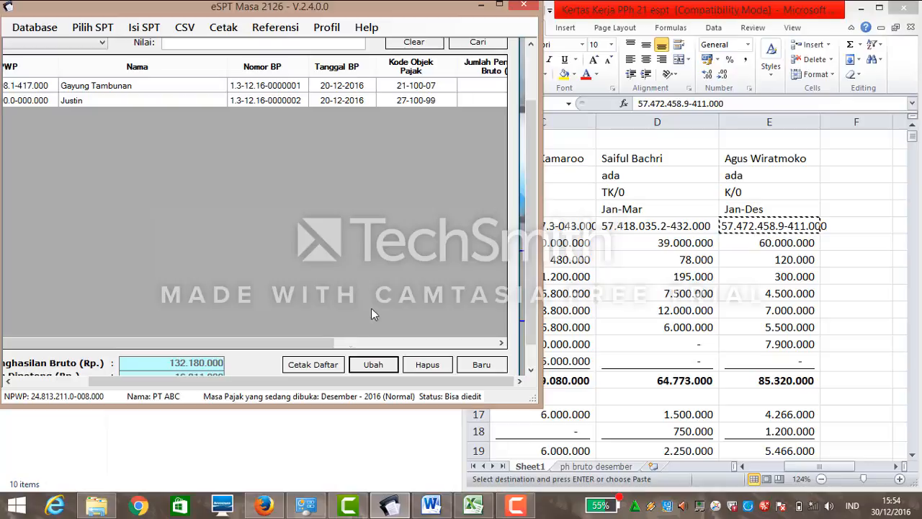
drag(320, 343, 490, 331)
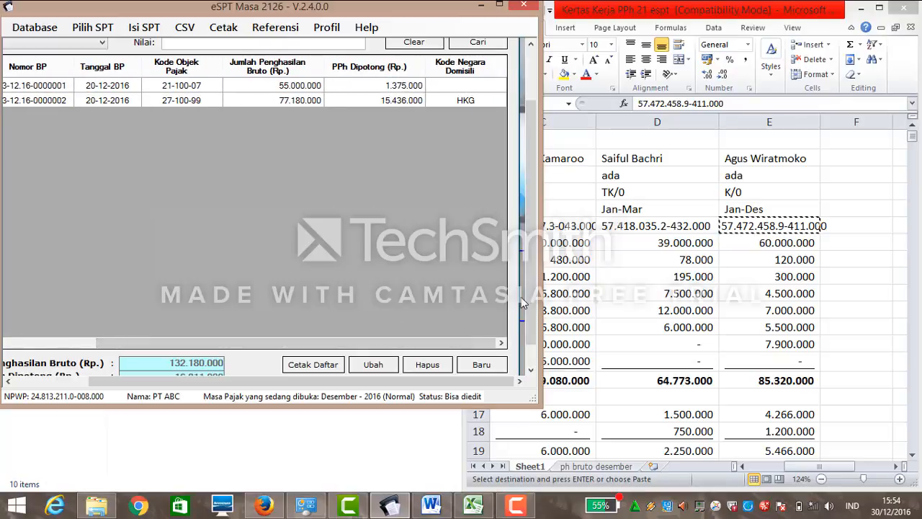
scroll(533, 245, down, 1)
scroll(534, 245, up, 4)
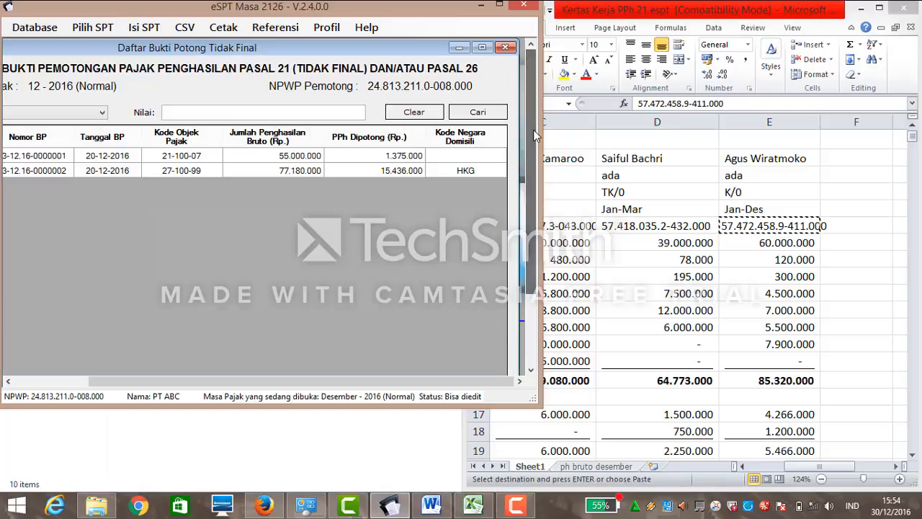
click(507, 48)
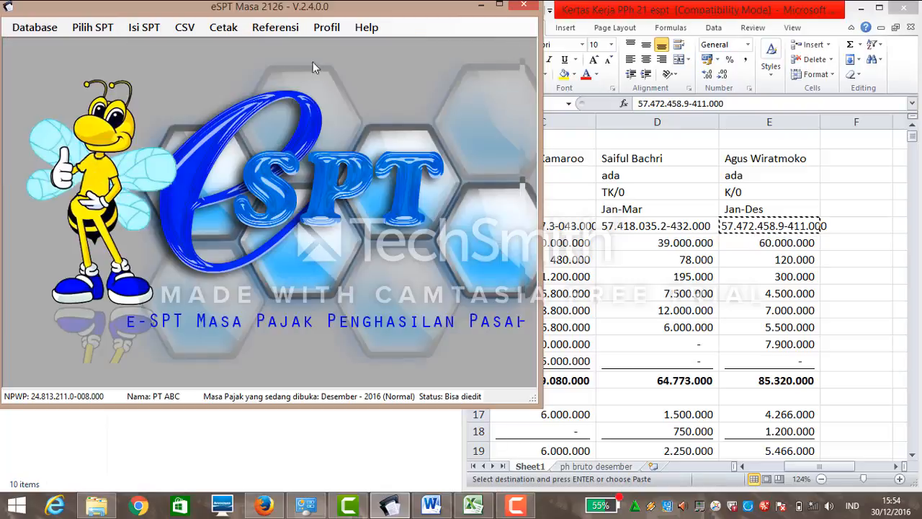
Recheck the SSP payment list, which shows PPh Final due 500.000, and close it.
click(134, 34)
click(164, 113)
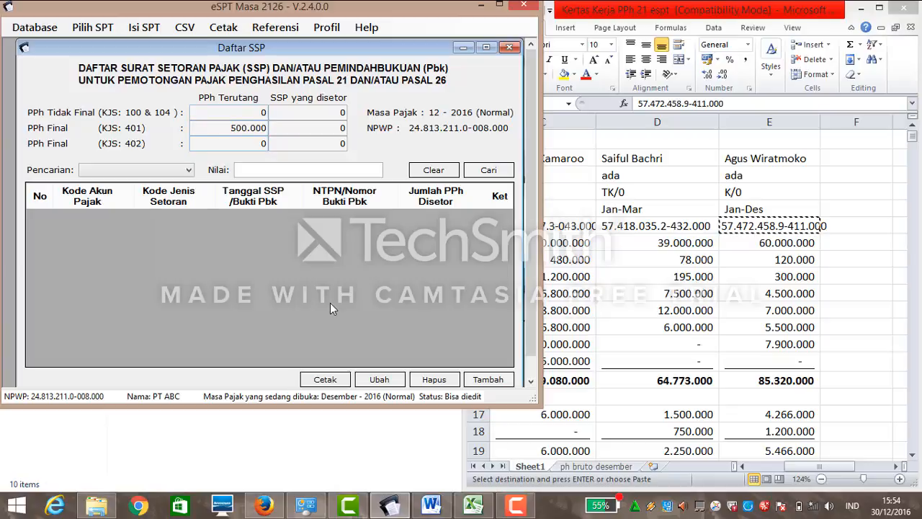
click(509, 47)
click(110, 29)
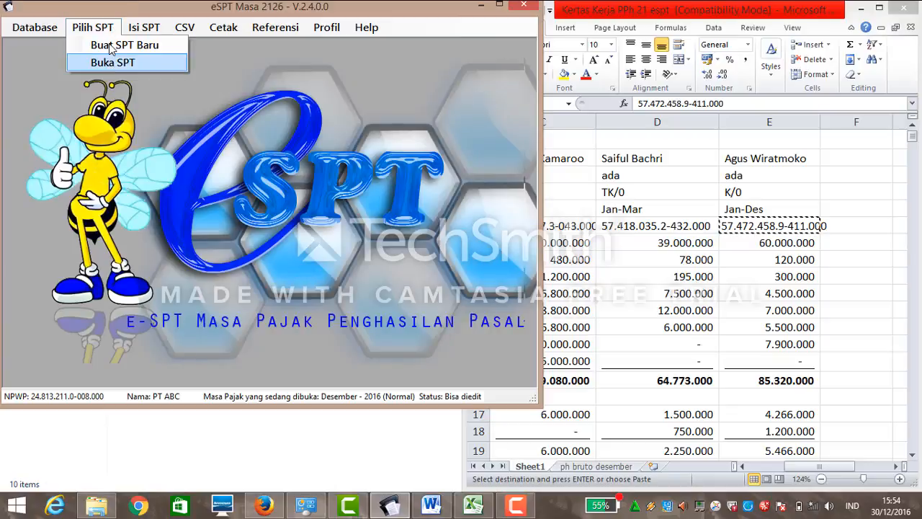
Open the SPT Induk (1721) form and review its tabs through section E.
click(144, 27)
click(140, 96)
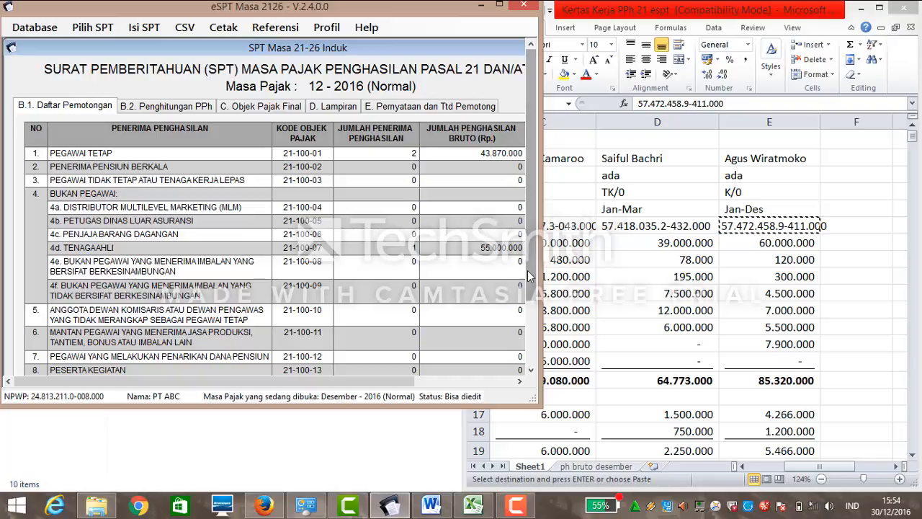
scroll(508, 331, down, 3)
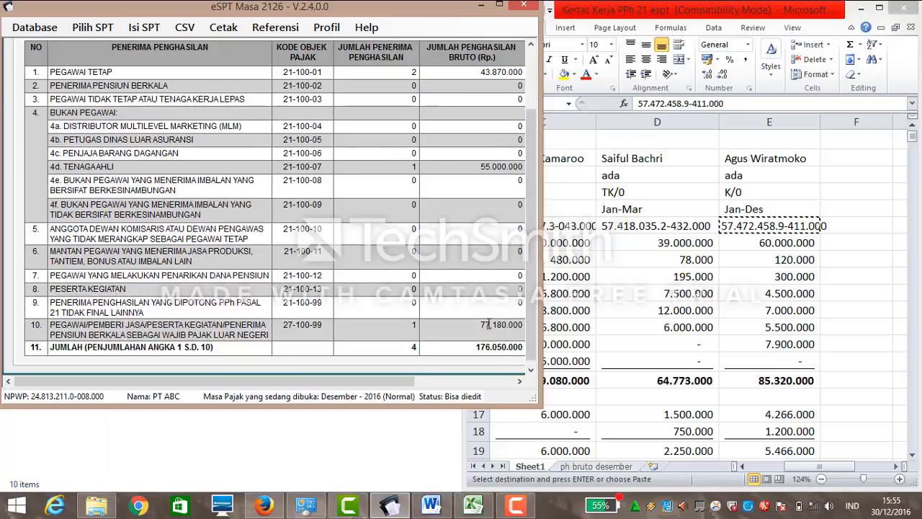
drag(371, 374, 508, 383)
drag(530, 264, 528, 189)
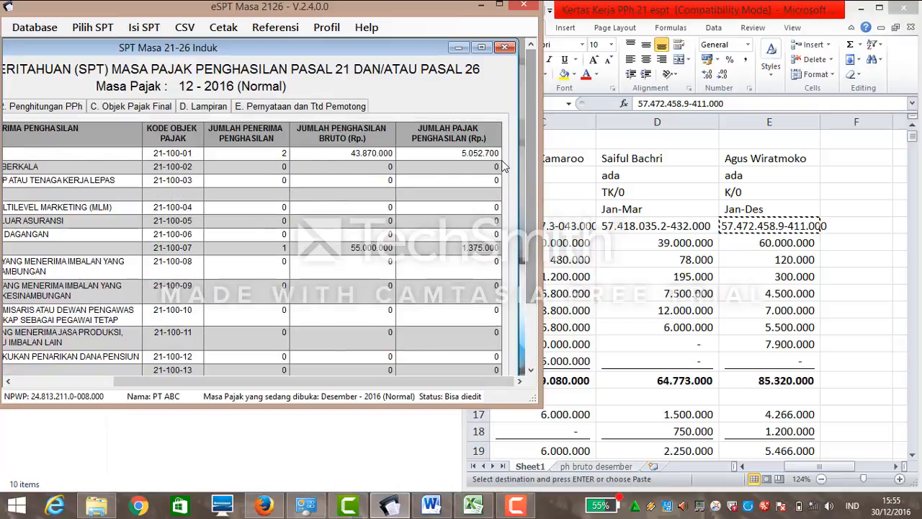
click(162, 108)
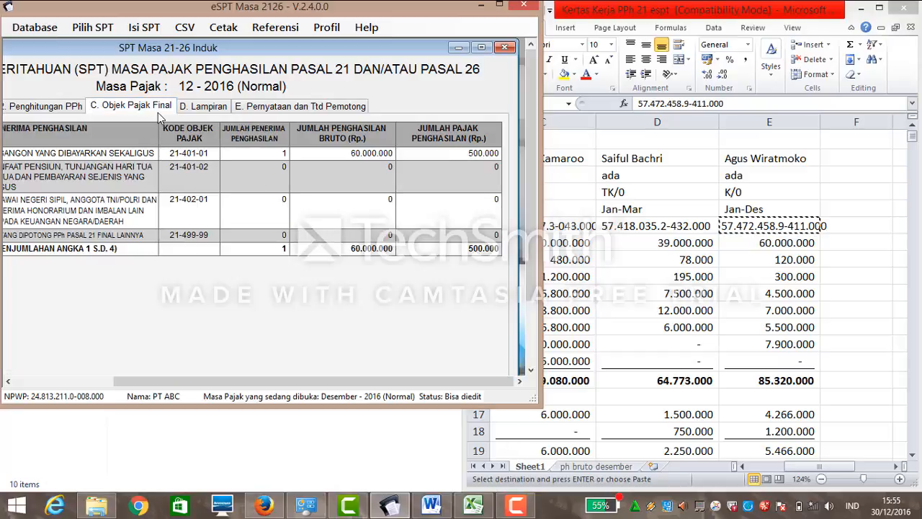
click(209, 107)
click(267, 108)
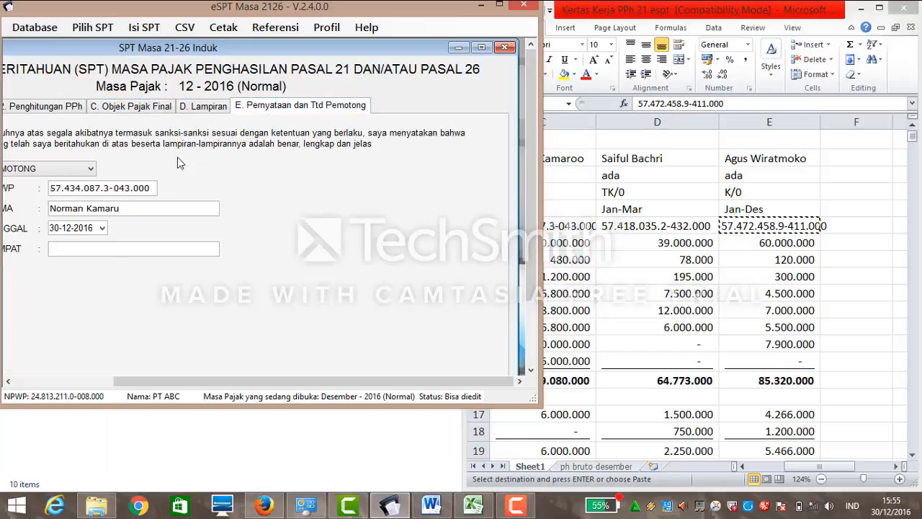
Set signing date 10-01-2017 and place Jakarta, then save and close the SPT Induk.
click(104, 229)
click(103, 228)
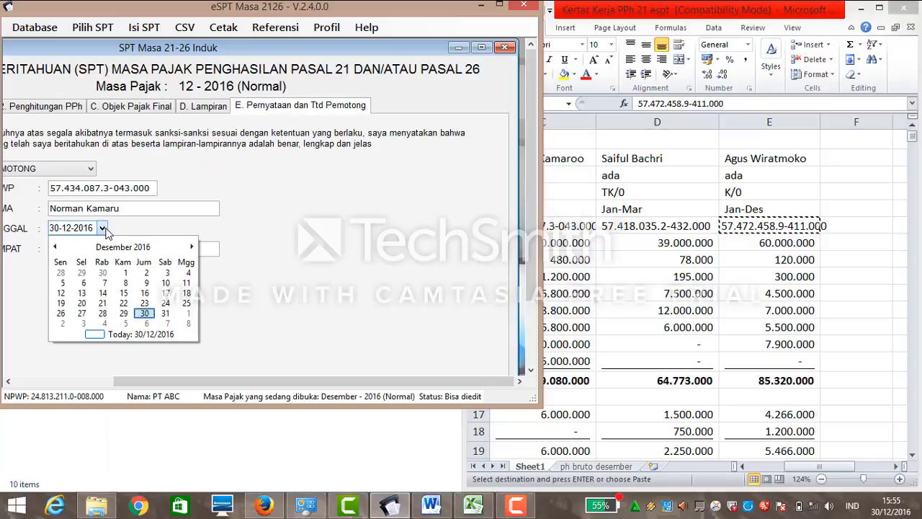
click(191, 247)
click(101, 282)
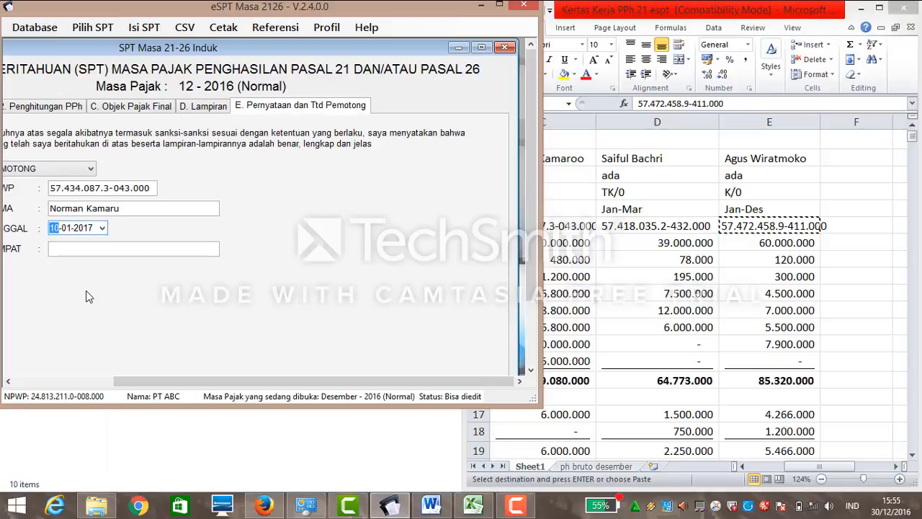
click(87, 249)
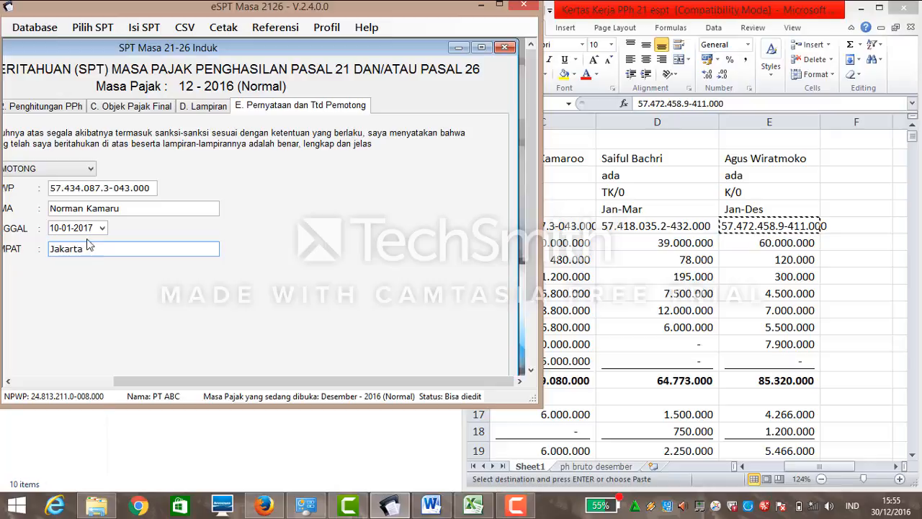
click(531, 317)
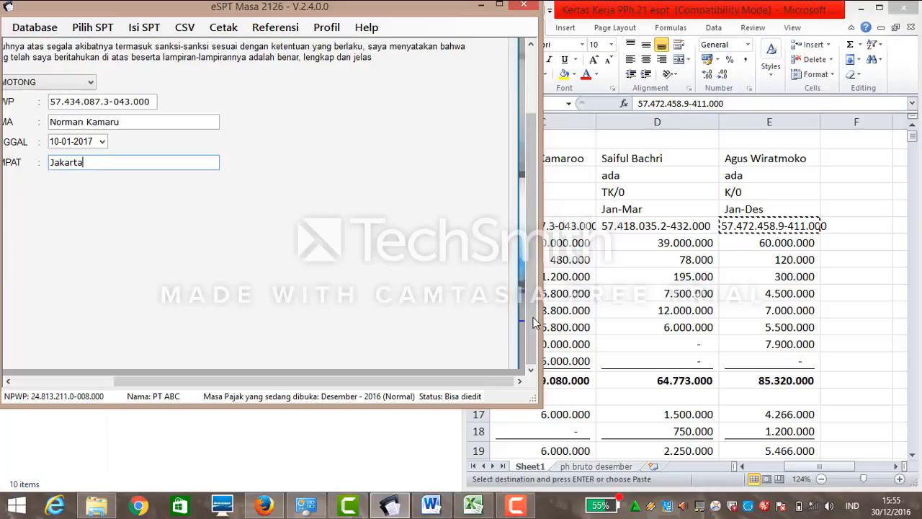
click(488, 346)
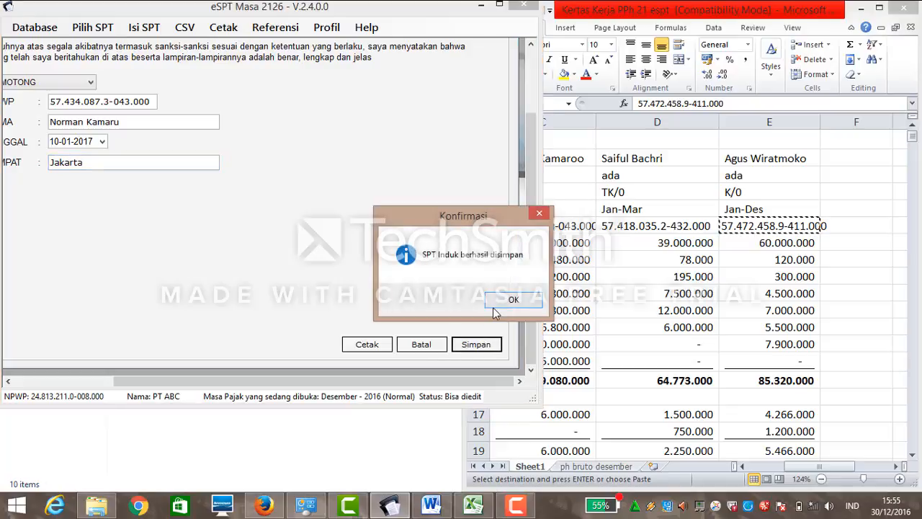
click(494, 305)
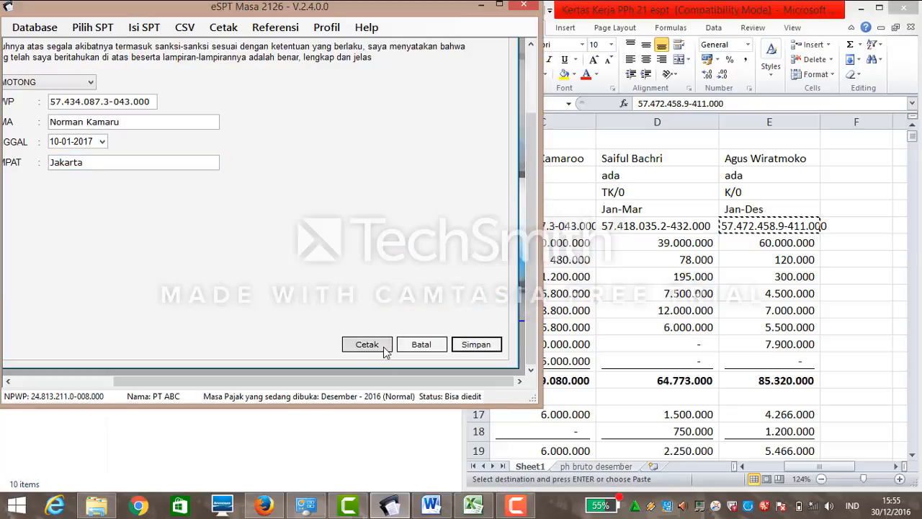
click(420, 344)
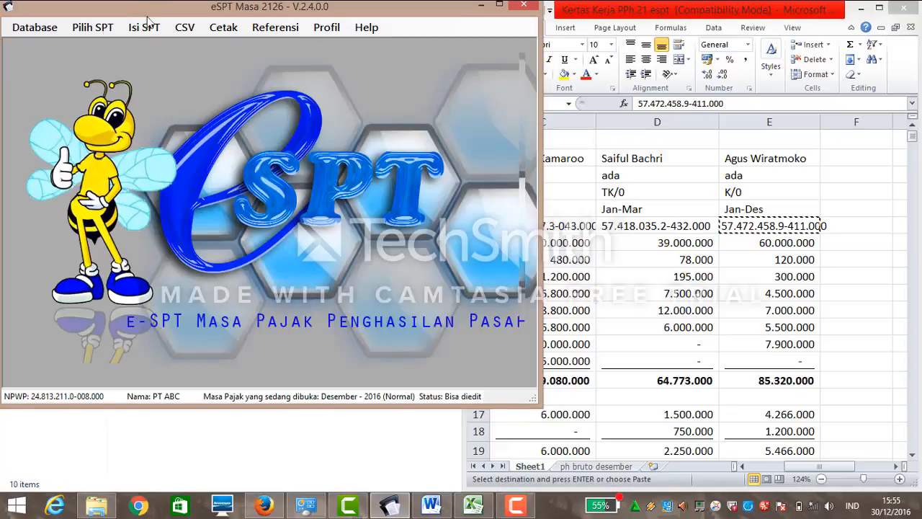
click(86, 29)
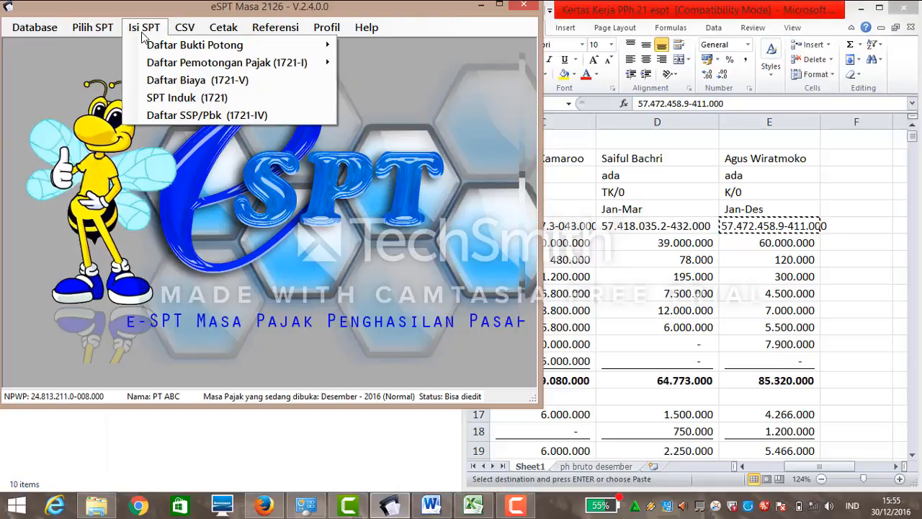
Start a new SSP payment record with account code 411121 and deposit type 401.
click(163, 116)
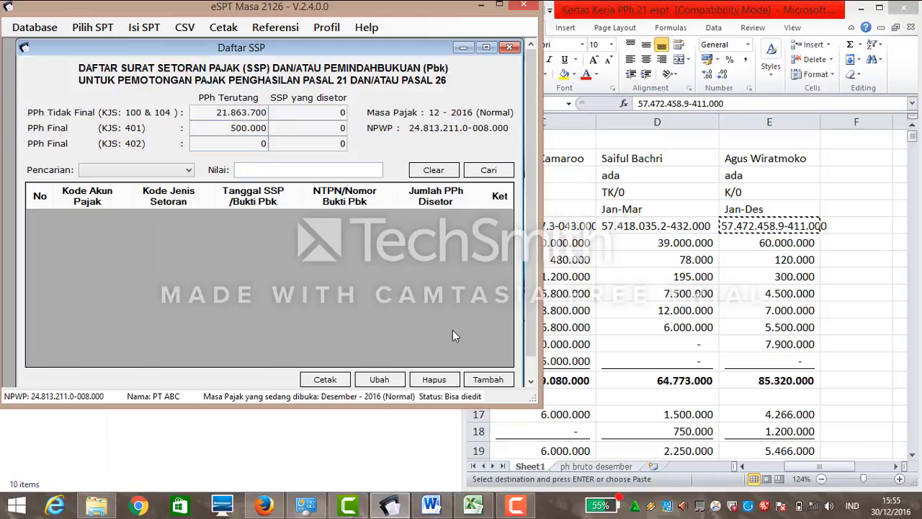
click(490, 381)
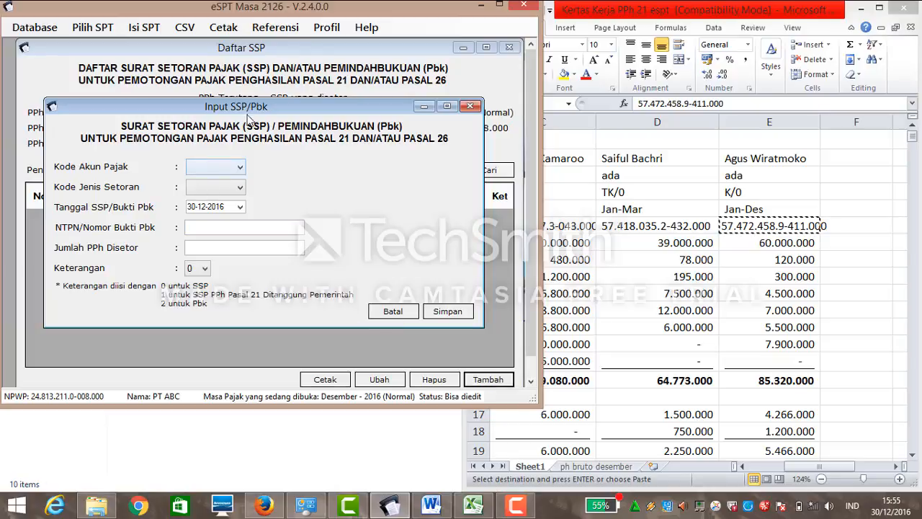
drag(248, 113, 249, 178)
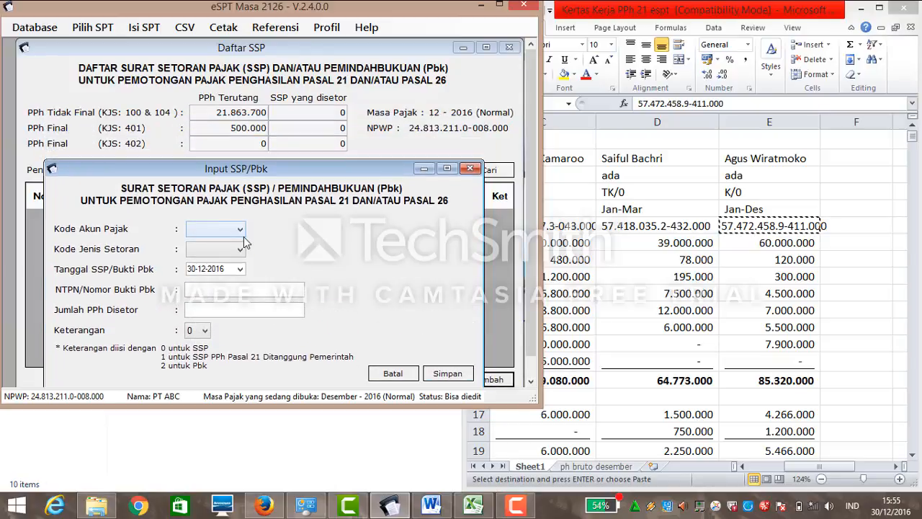
click(240, 229)
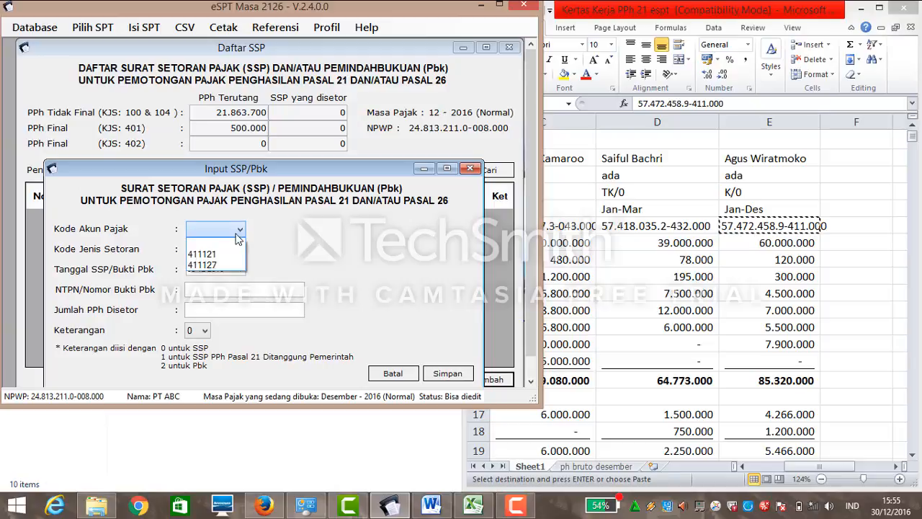
click(234, 250)
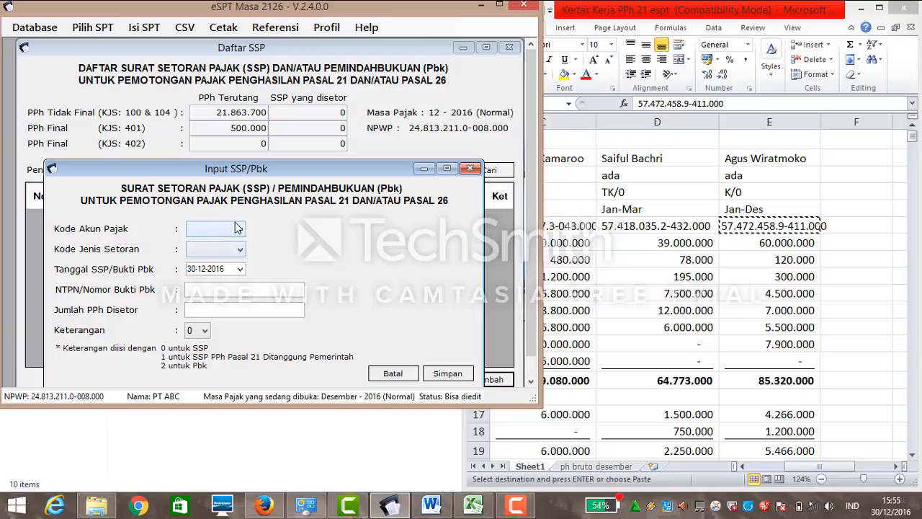
click(238, 230)
click(230, 255)
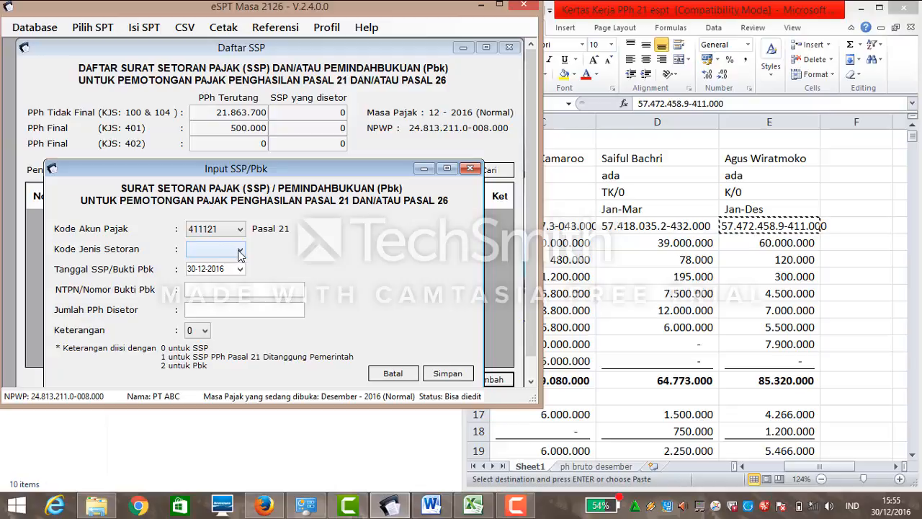
click(234, 249)
click(230, 275)
Enter payment date 10-01-2017, the NTPN, and amount 21863700, then save the record.
click(240, 270)
click(330, 287)
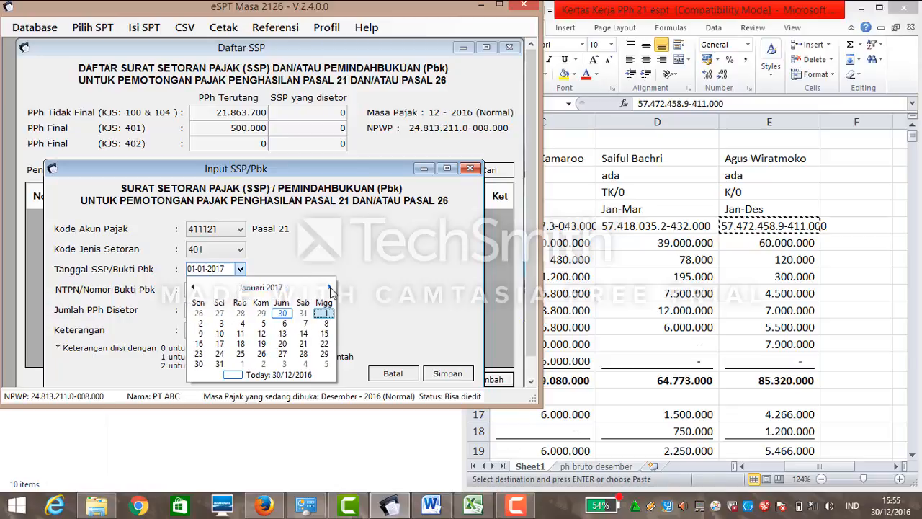
click(218, 334)
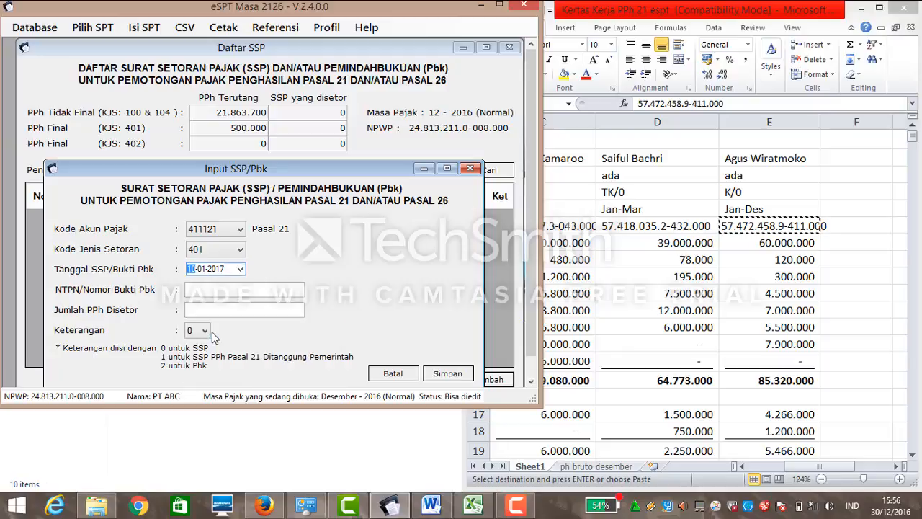
click(214, 292)
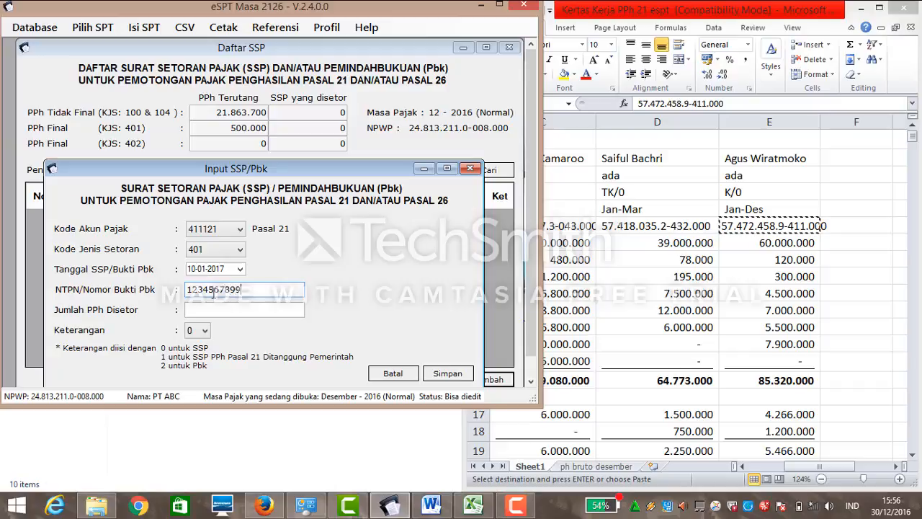
text(1234567899999999)
click(213, 306)
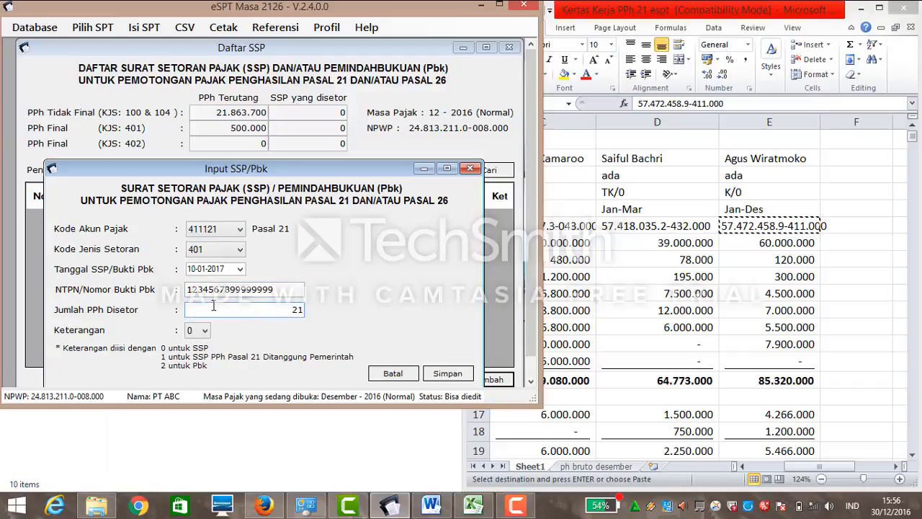
text(21873)
key(BackSpace)
key(BackSpace)
text(63700)
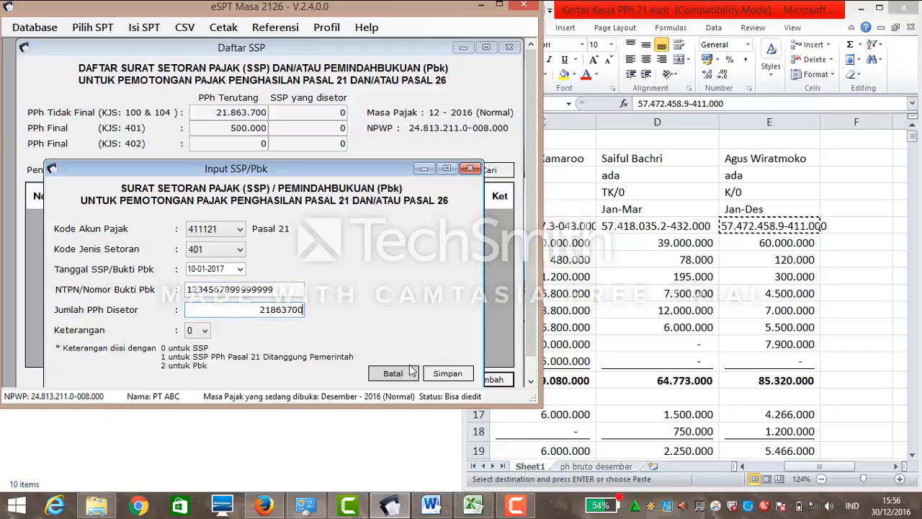
click(439, 373)
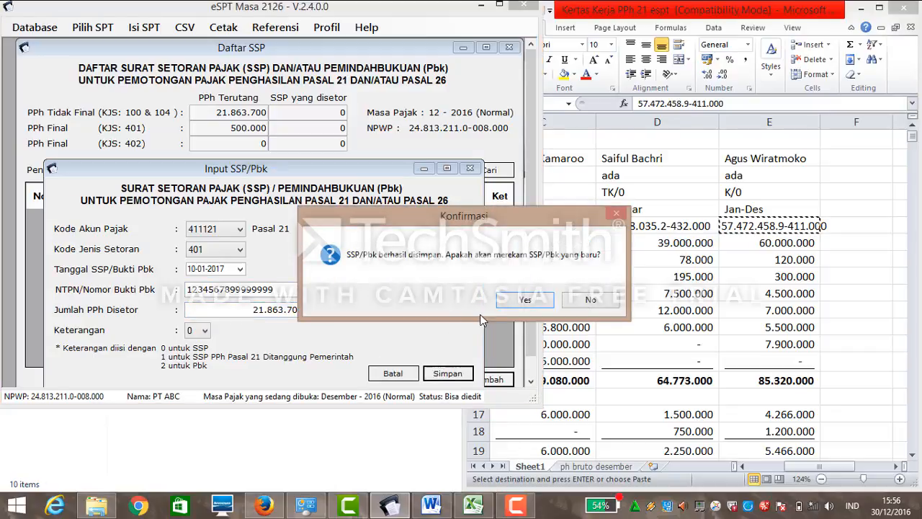
Add a second SSP payment of 500000 under 411121/401 with its NTPN and save it.
click(517, 307)
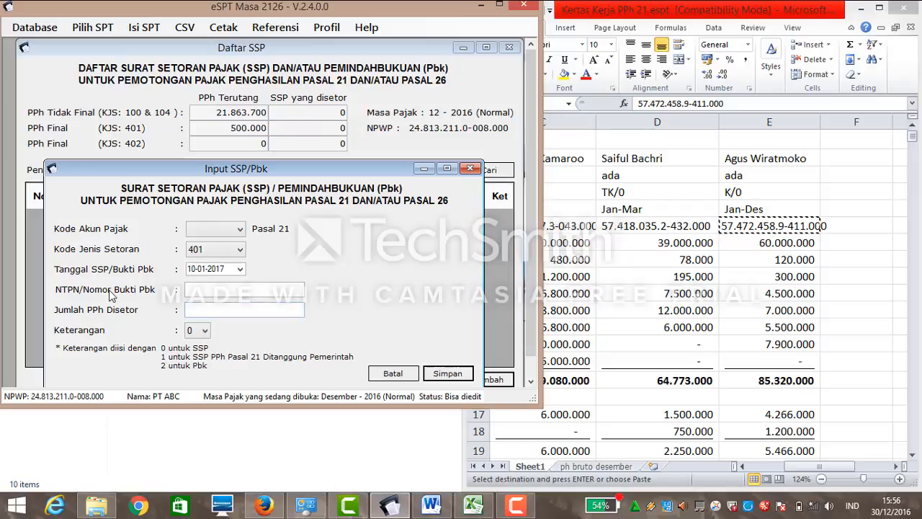
click(240, 229)
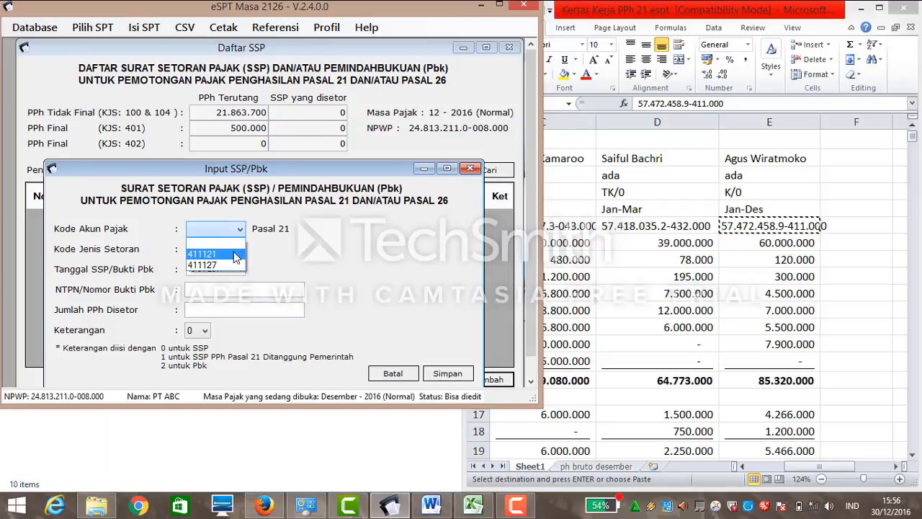
click(216, 254)
click(240, 248)
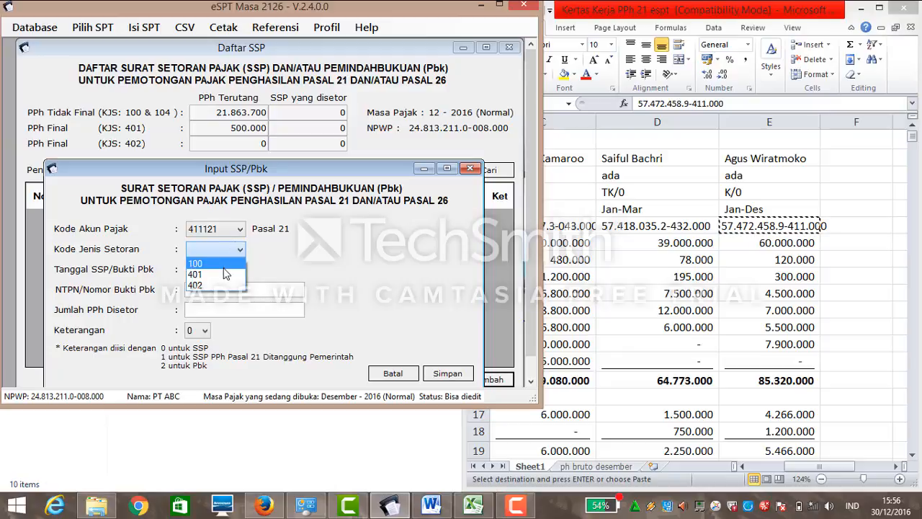
click(224, 274)
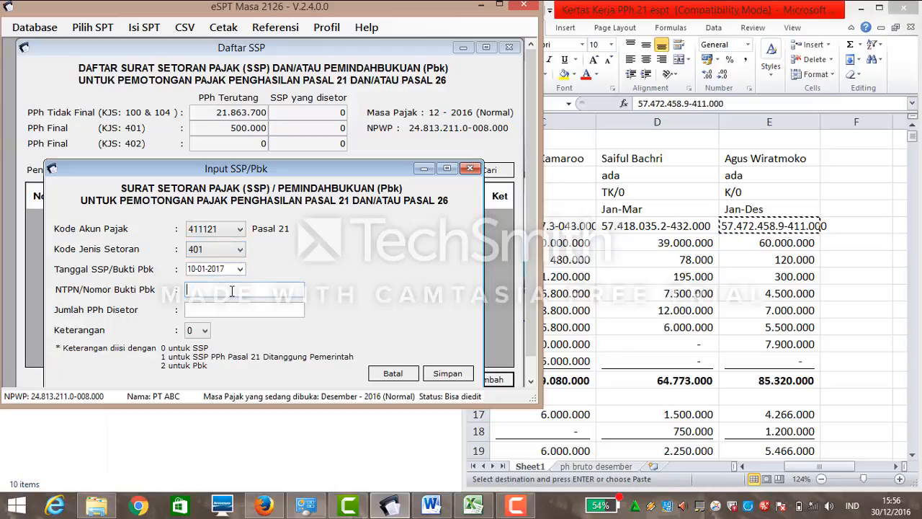
click(231, 290)
text(8799999999999999)
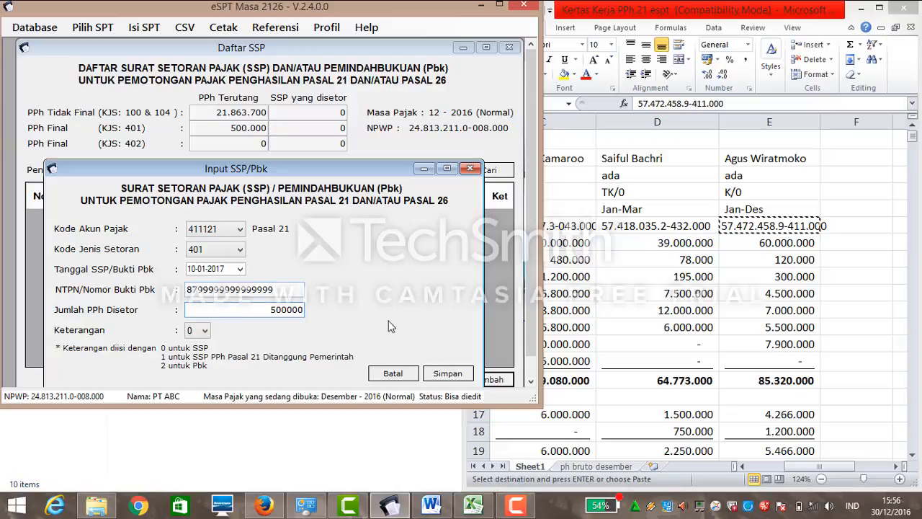
click(461, 374)
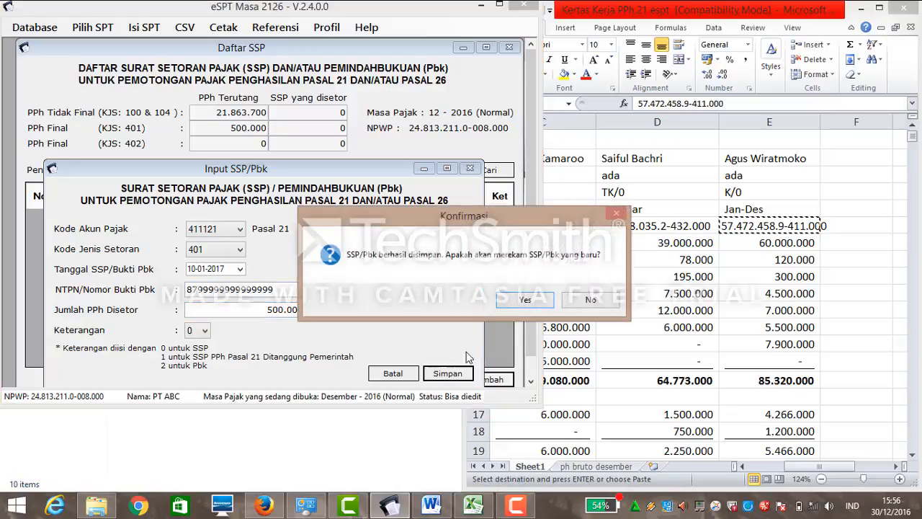
Decline adding further payments and close the SSP list showing both records.
click(589, 299)
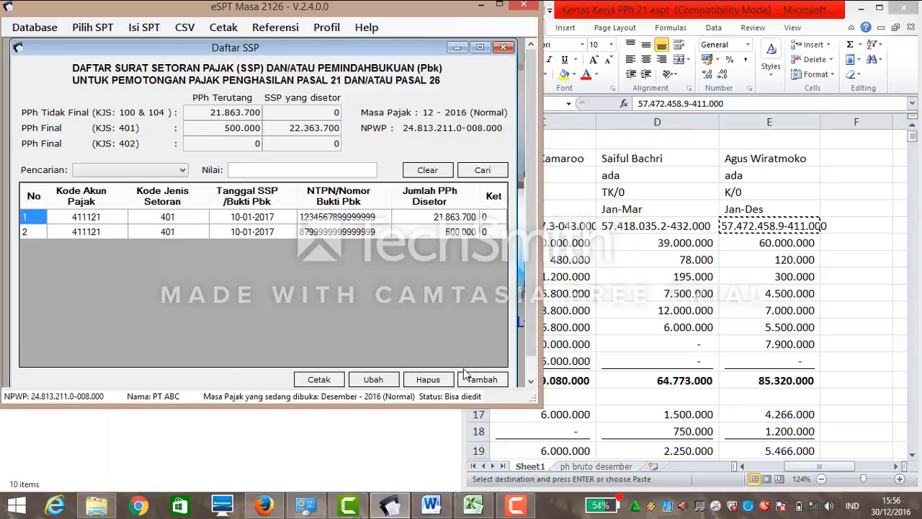
click(533, 372)
click(529, 56)
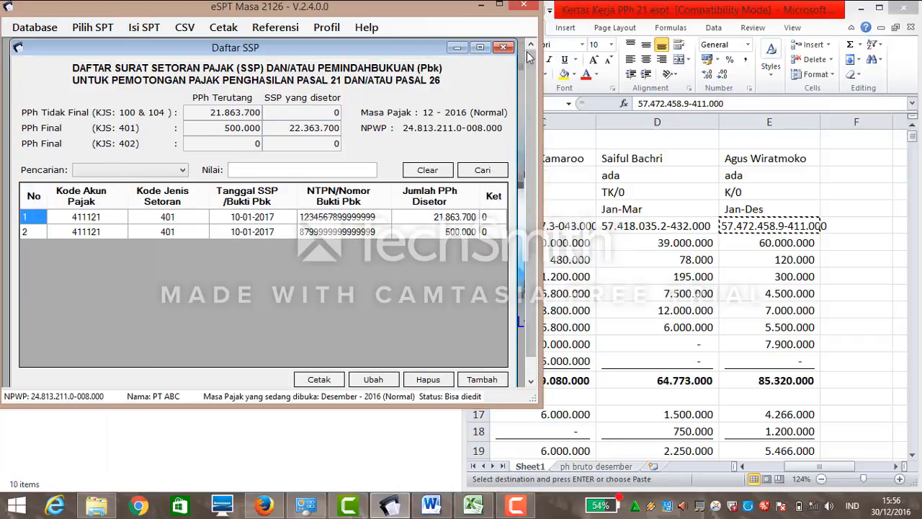
click(503, 46)
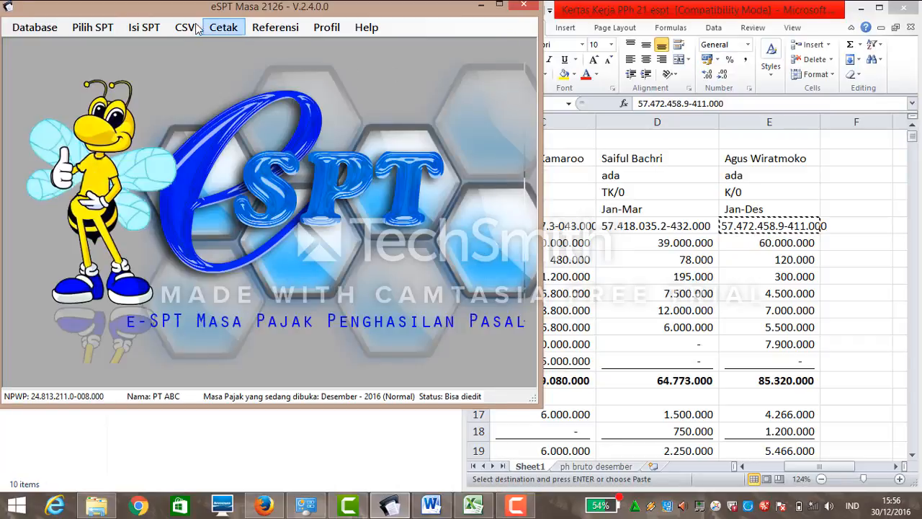
click(153, 30)
click(185, 114)
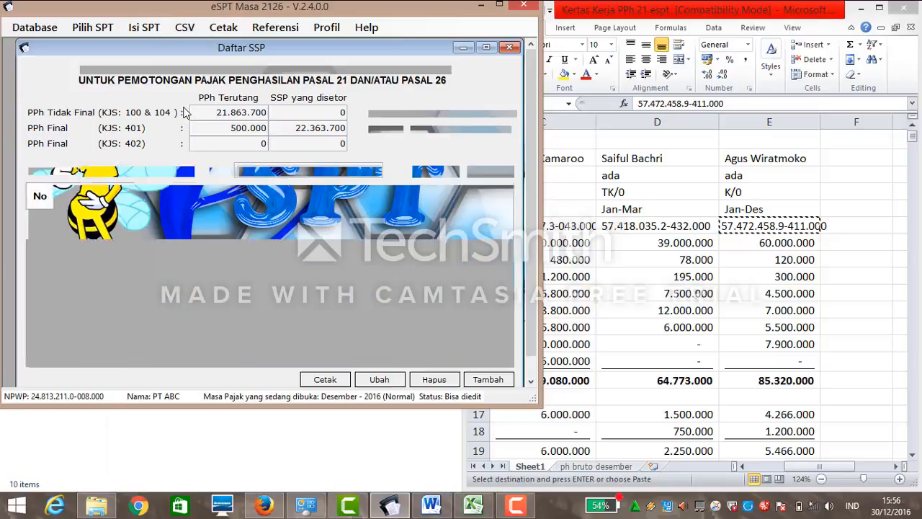
click(294, 129)
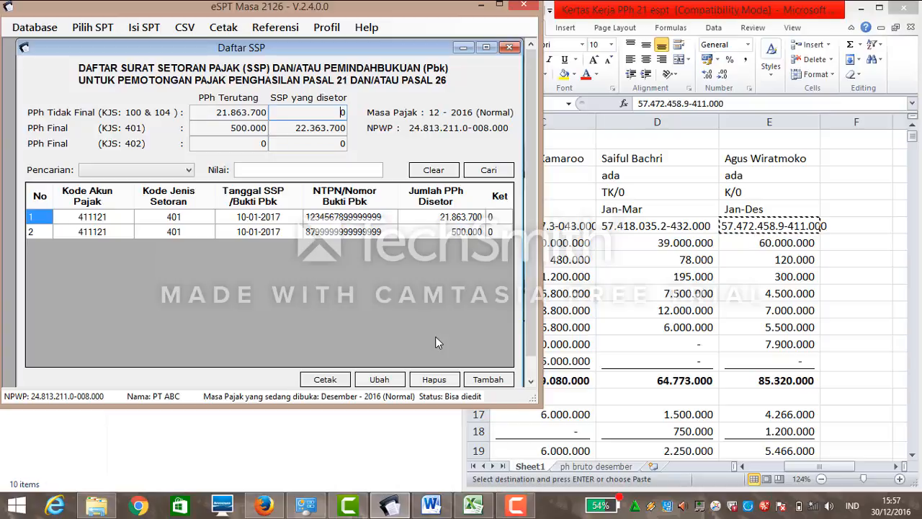
click(379, 380)
click(213, 188)
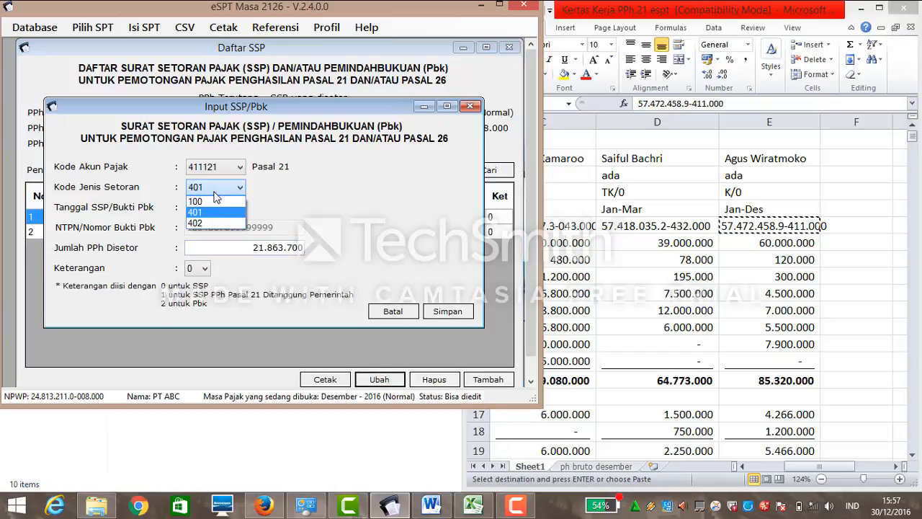
click(212, 203)
click(441, 316)
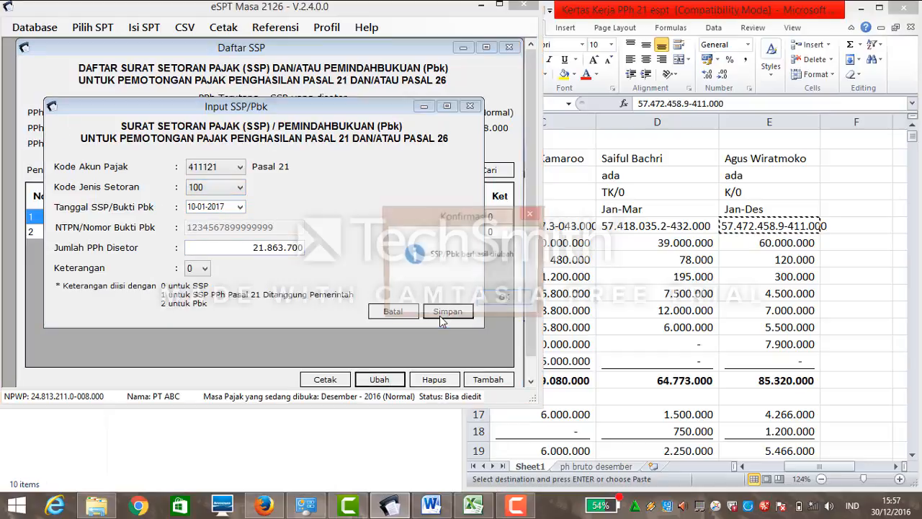
click(502, 298)
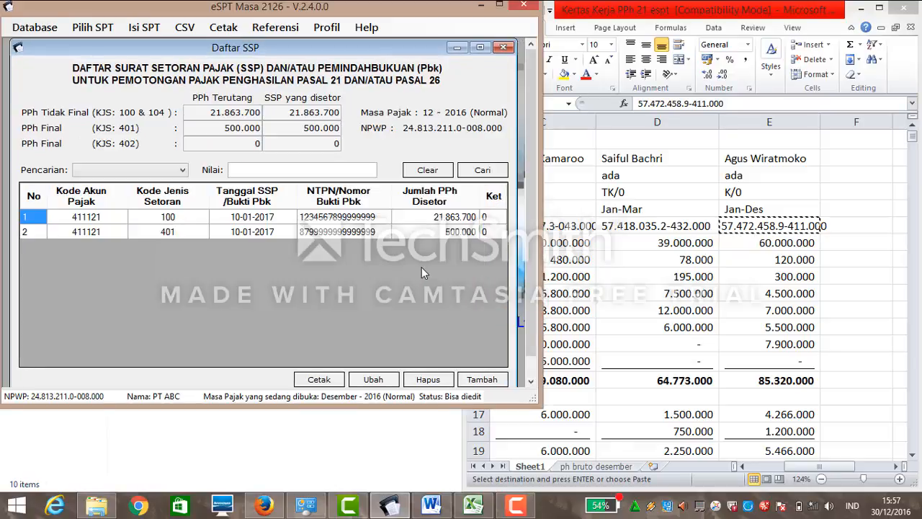
click(503, 47)
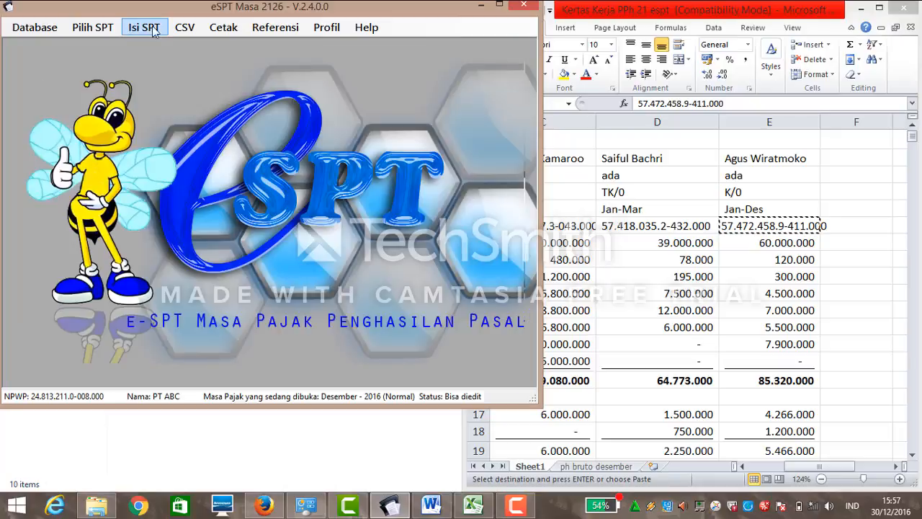
Generate the Pelaporan SPT CSV file and save it in the Desktop's dian 21 folder.
click(181, 29)
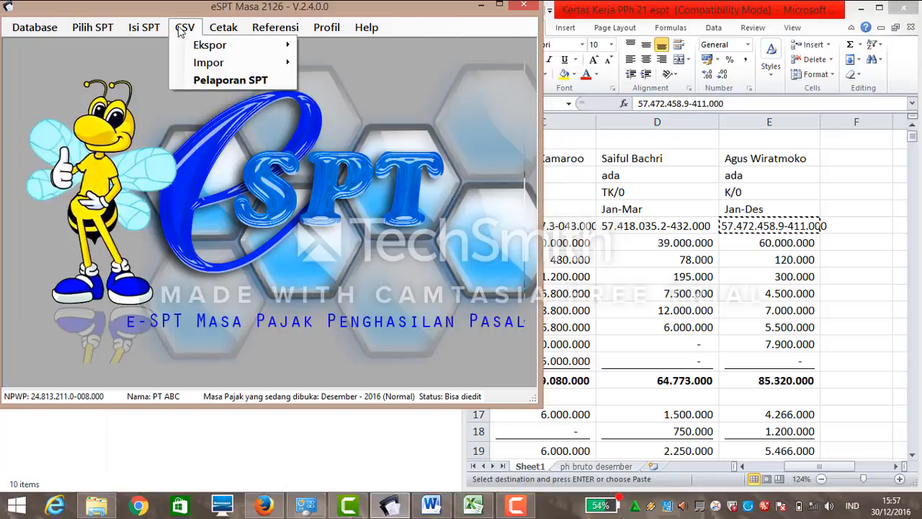
click(188, 80)
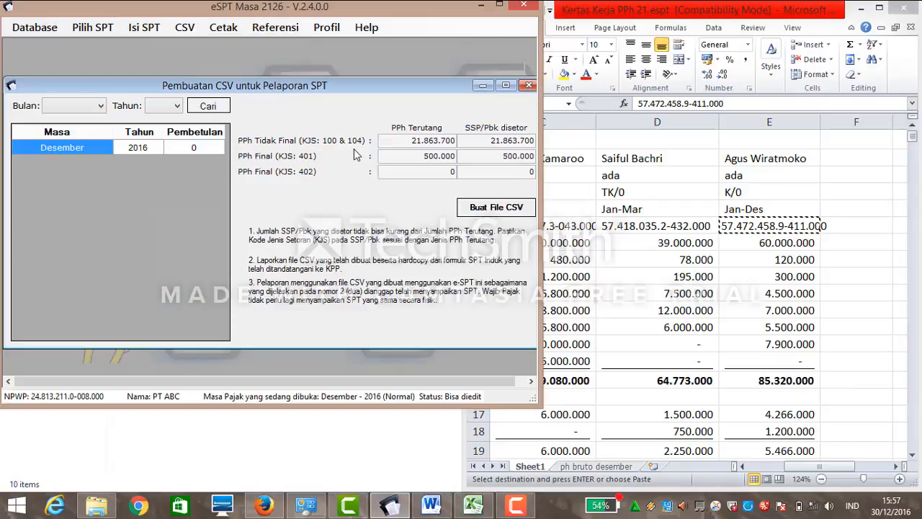
click(471, 205)
click(471, 205)
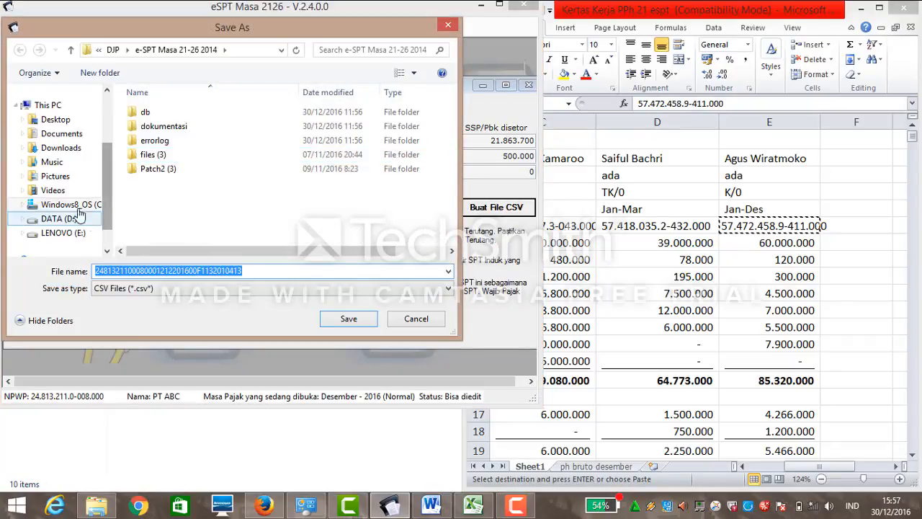
click(83, 125)
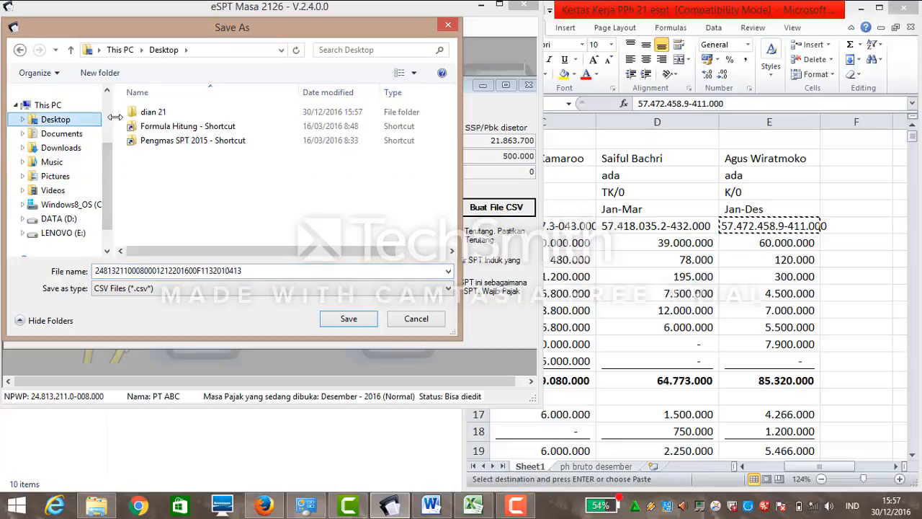
click(151, 116)
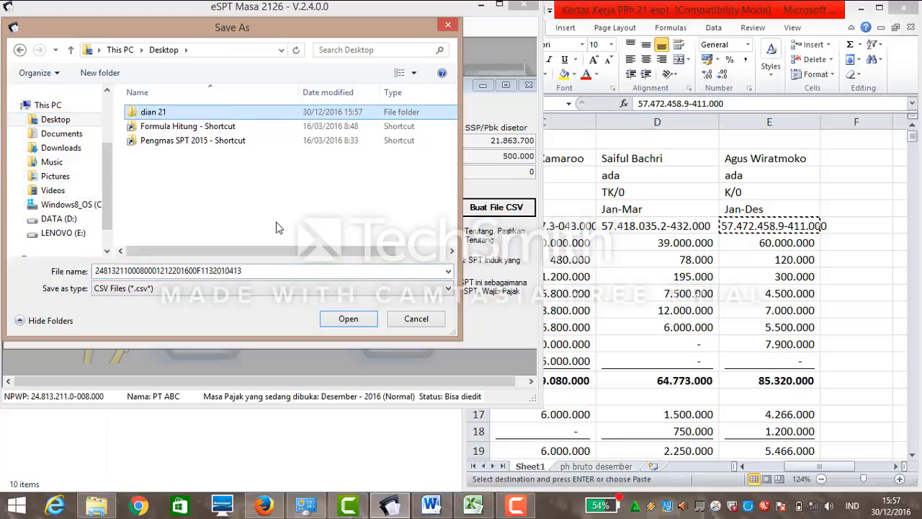
double_click(201, 113)
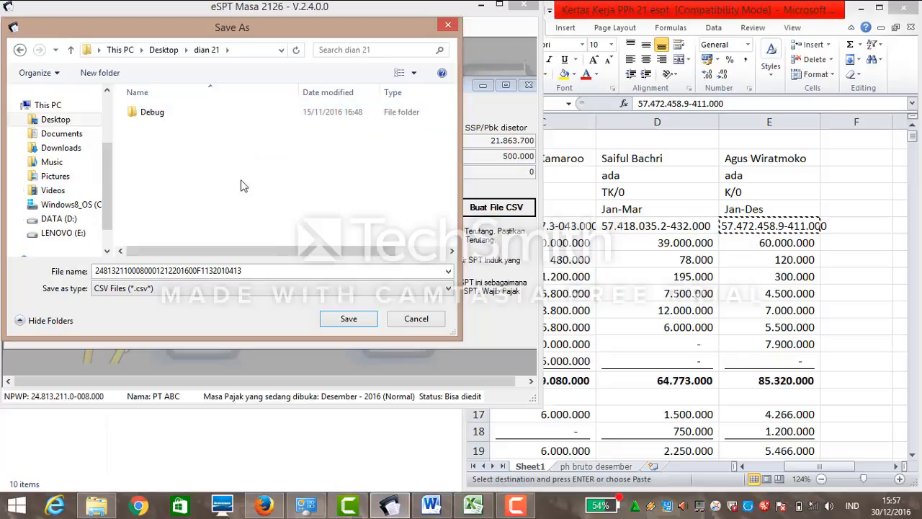
click(341, 330)
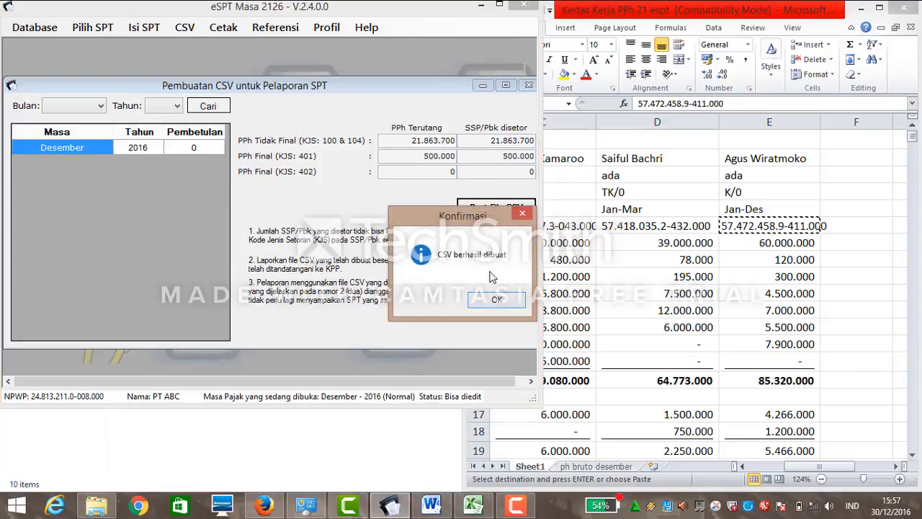
click(497, 299)
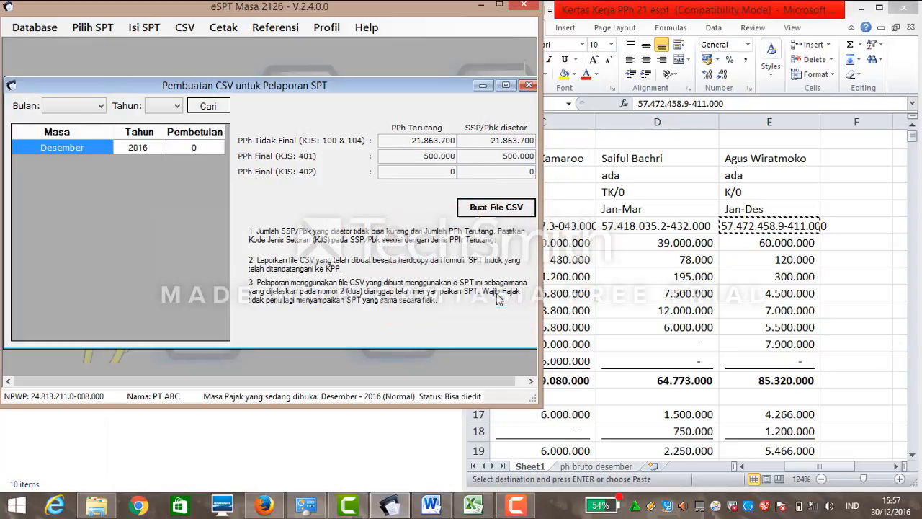
click(529, 85)
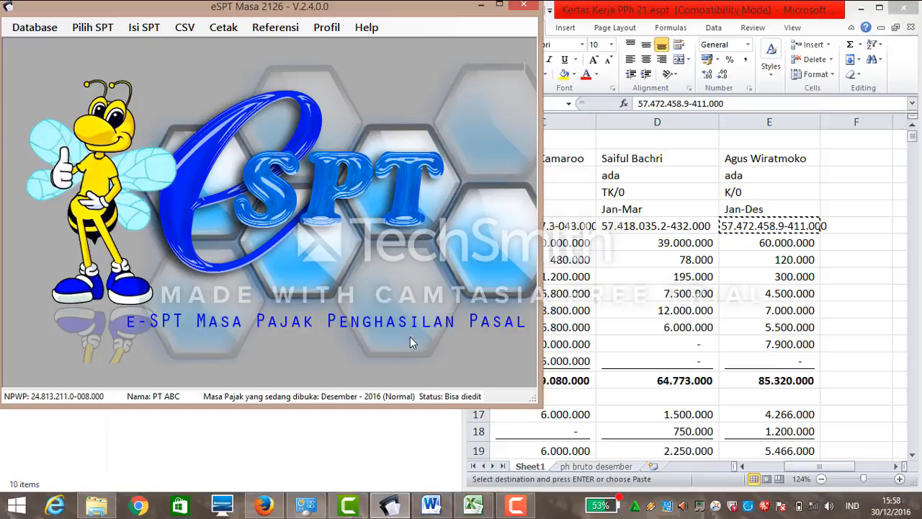
click(519, 502)
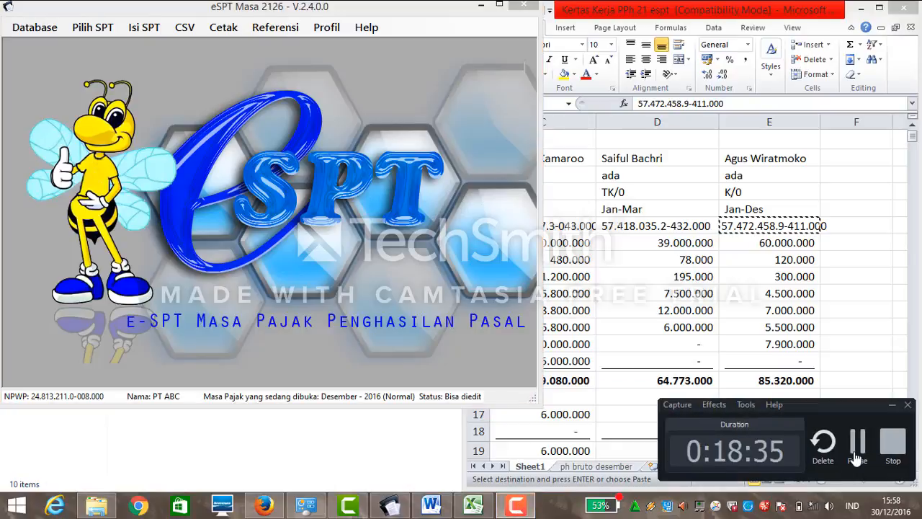